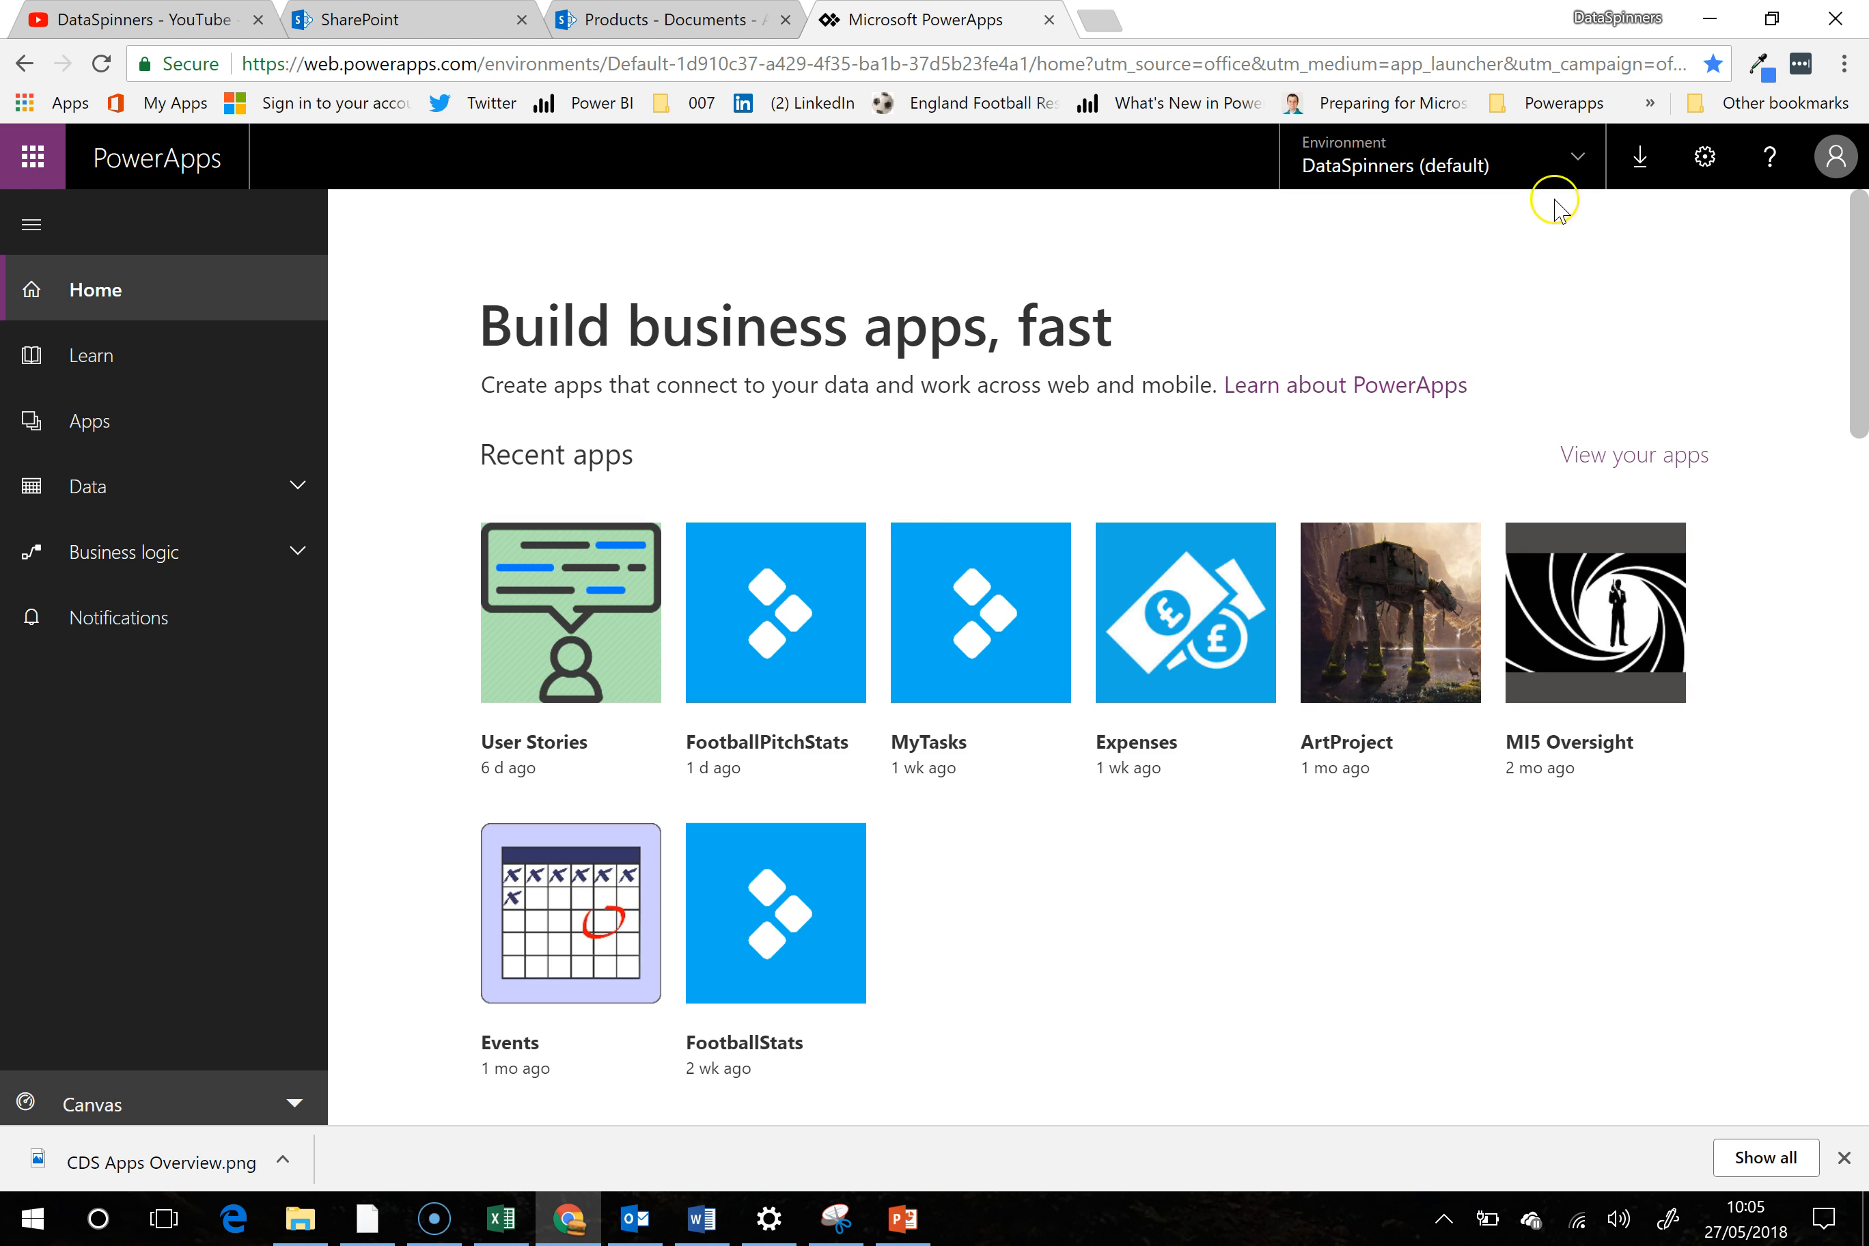
Switch the design mode to Model-driven and select the EnvTest environment
left_click(1565, 173)
left_click(1571, 178)
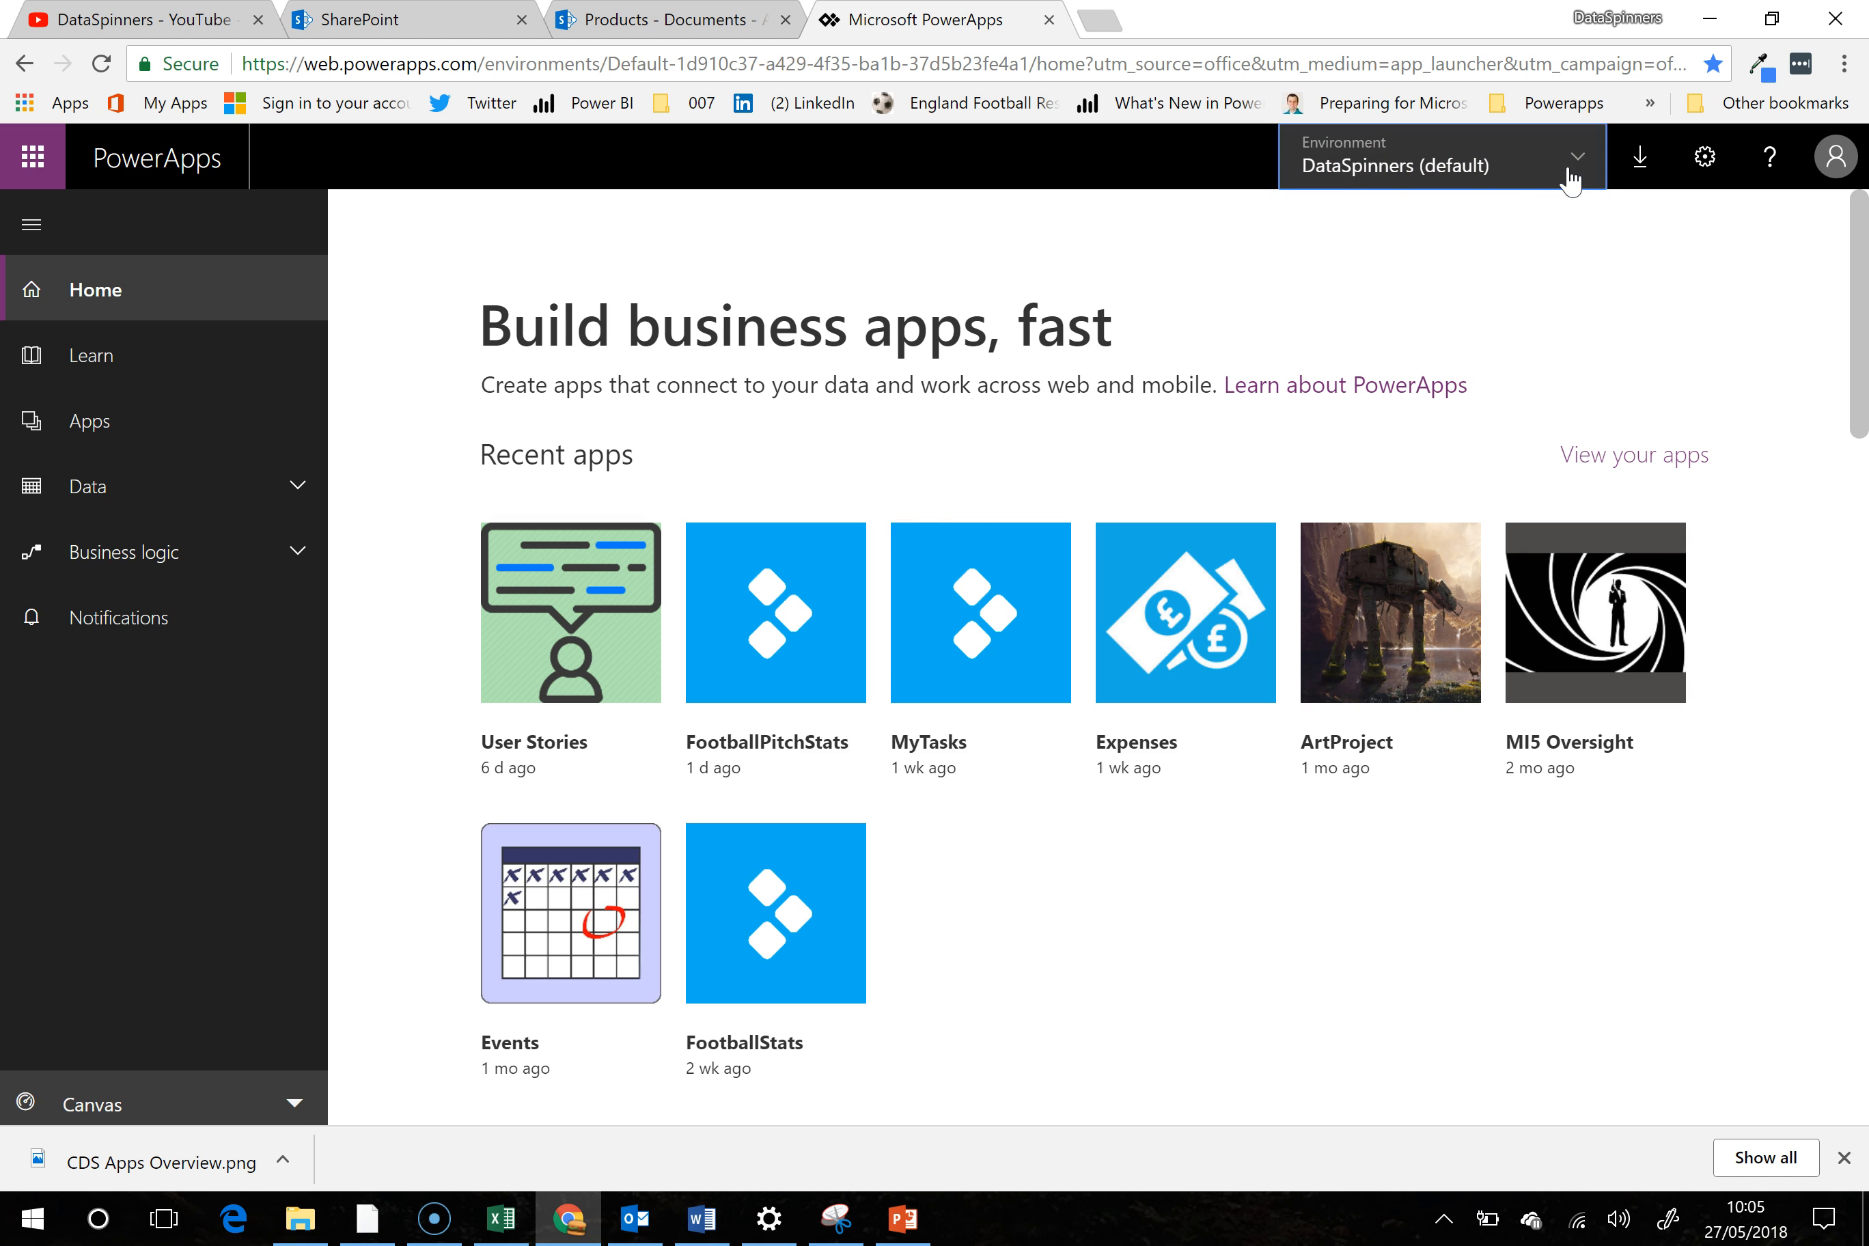
left_click(295, 1108)
left_click(287, 1103)
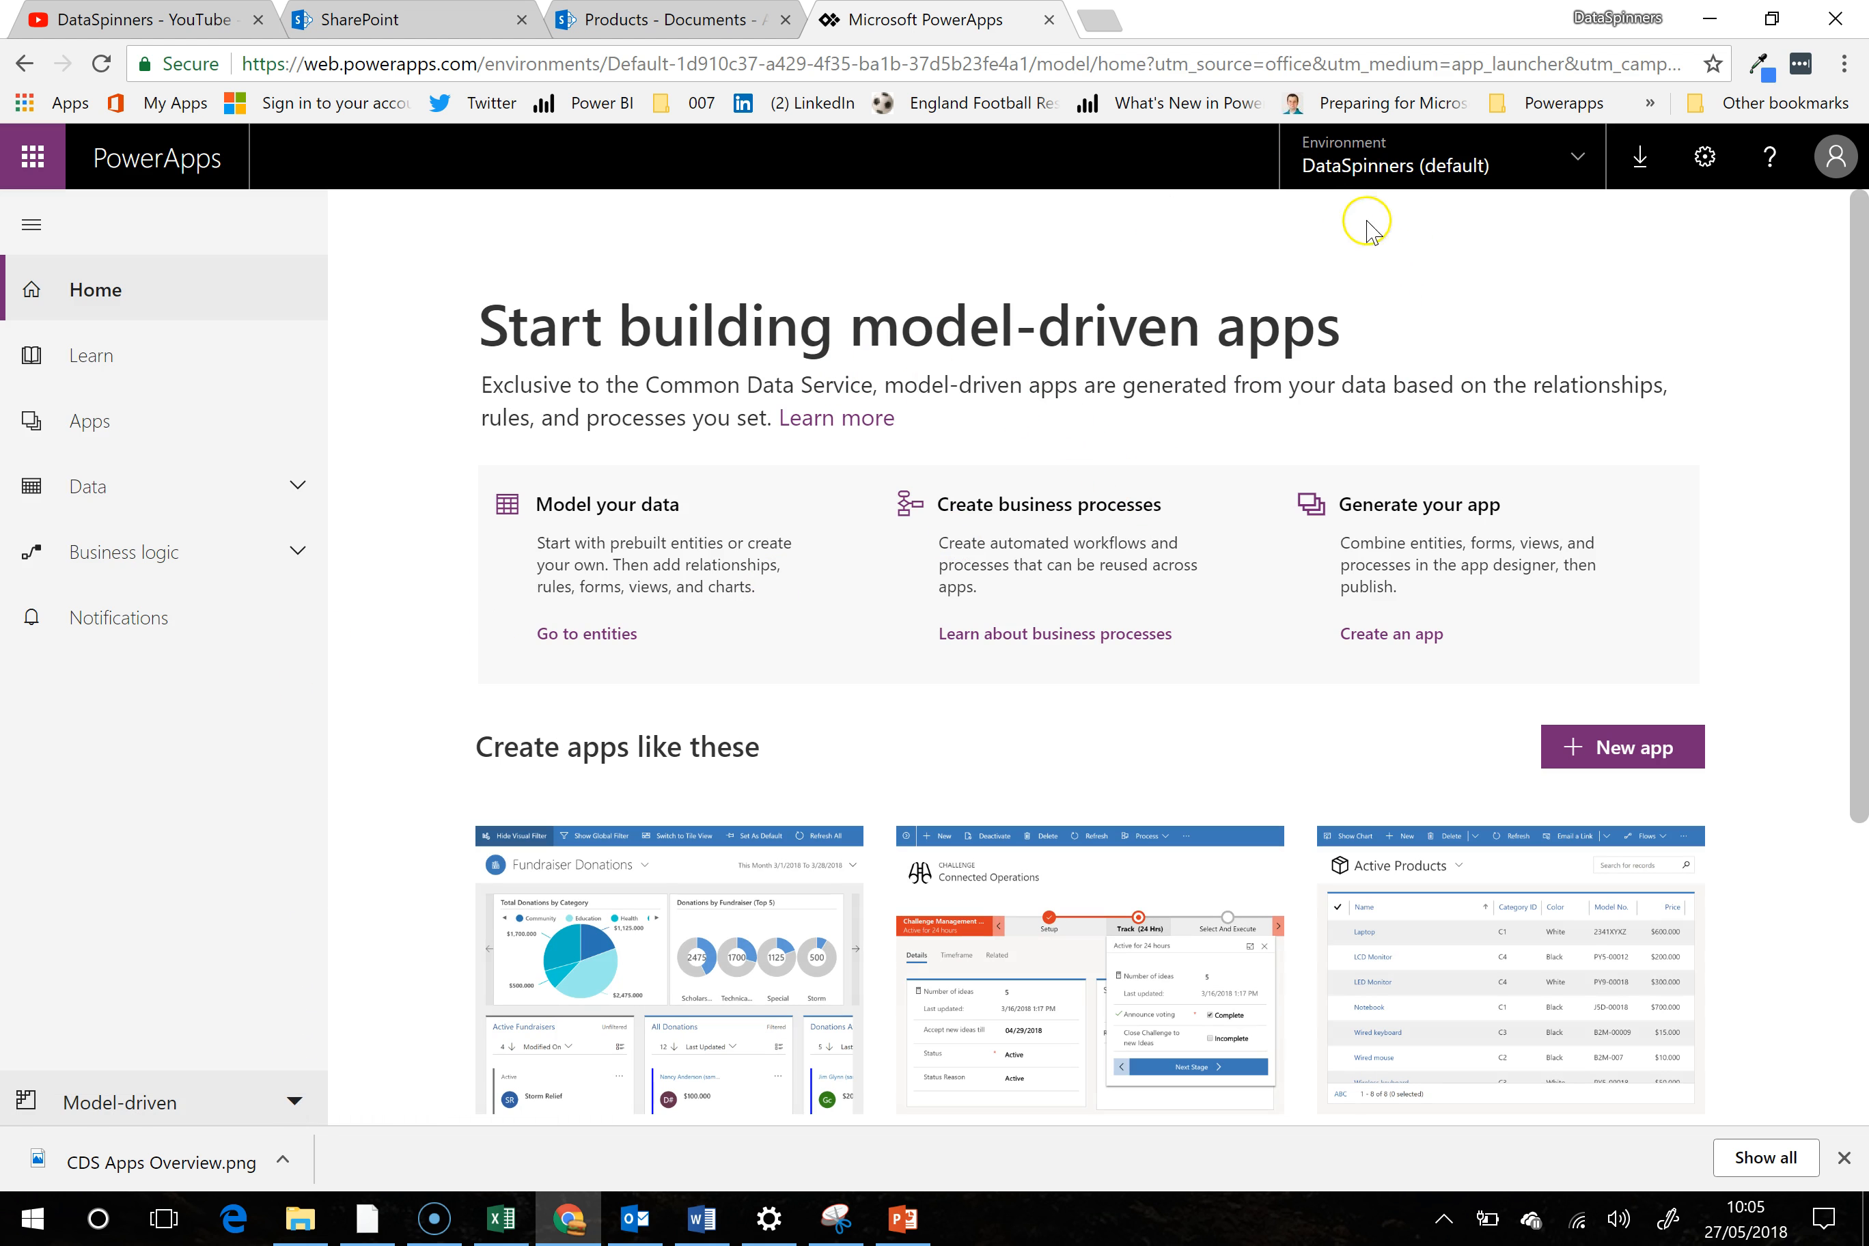
left_click(1548, 159)
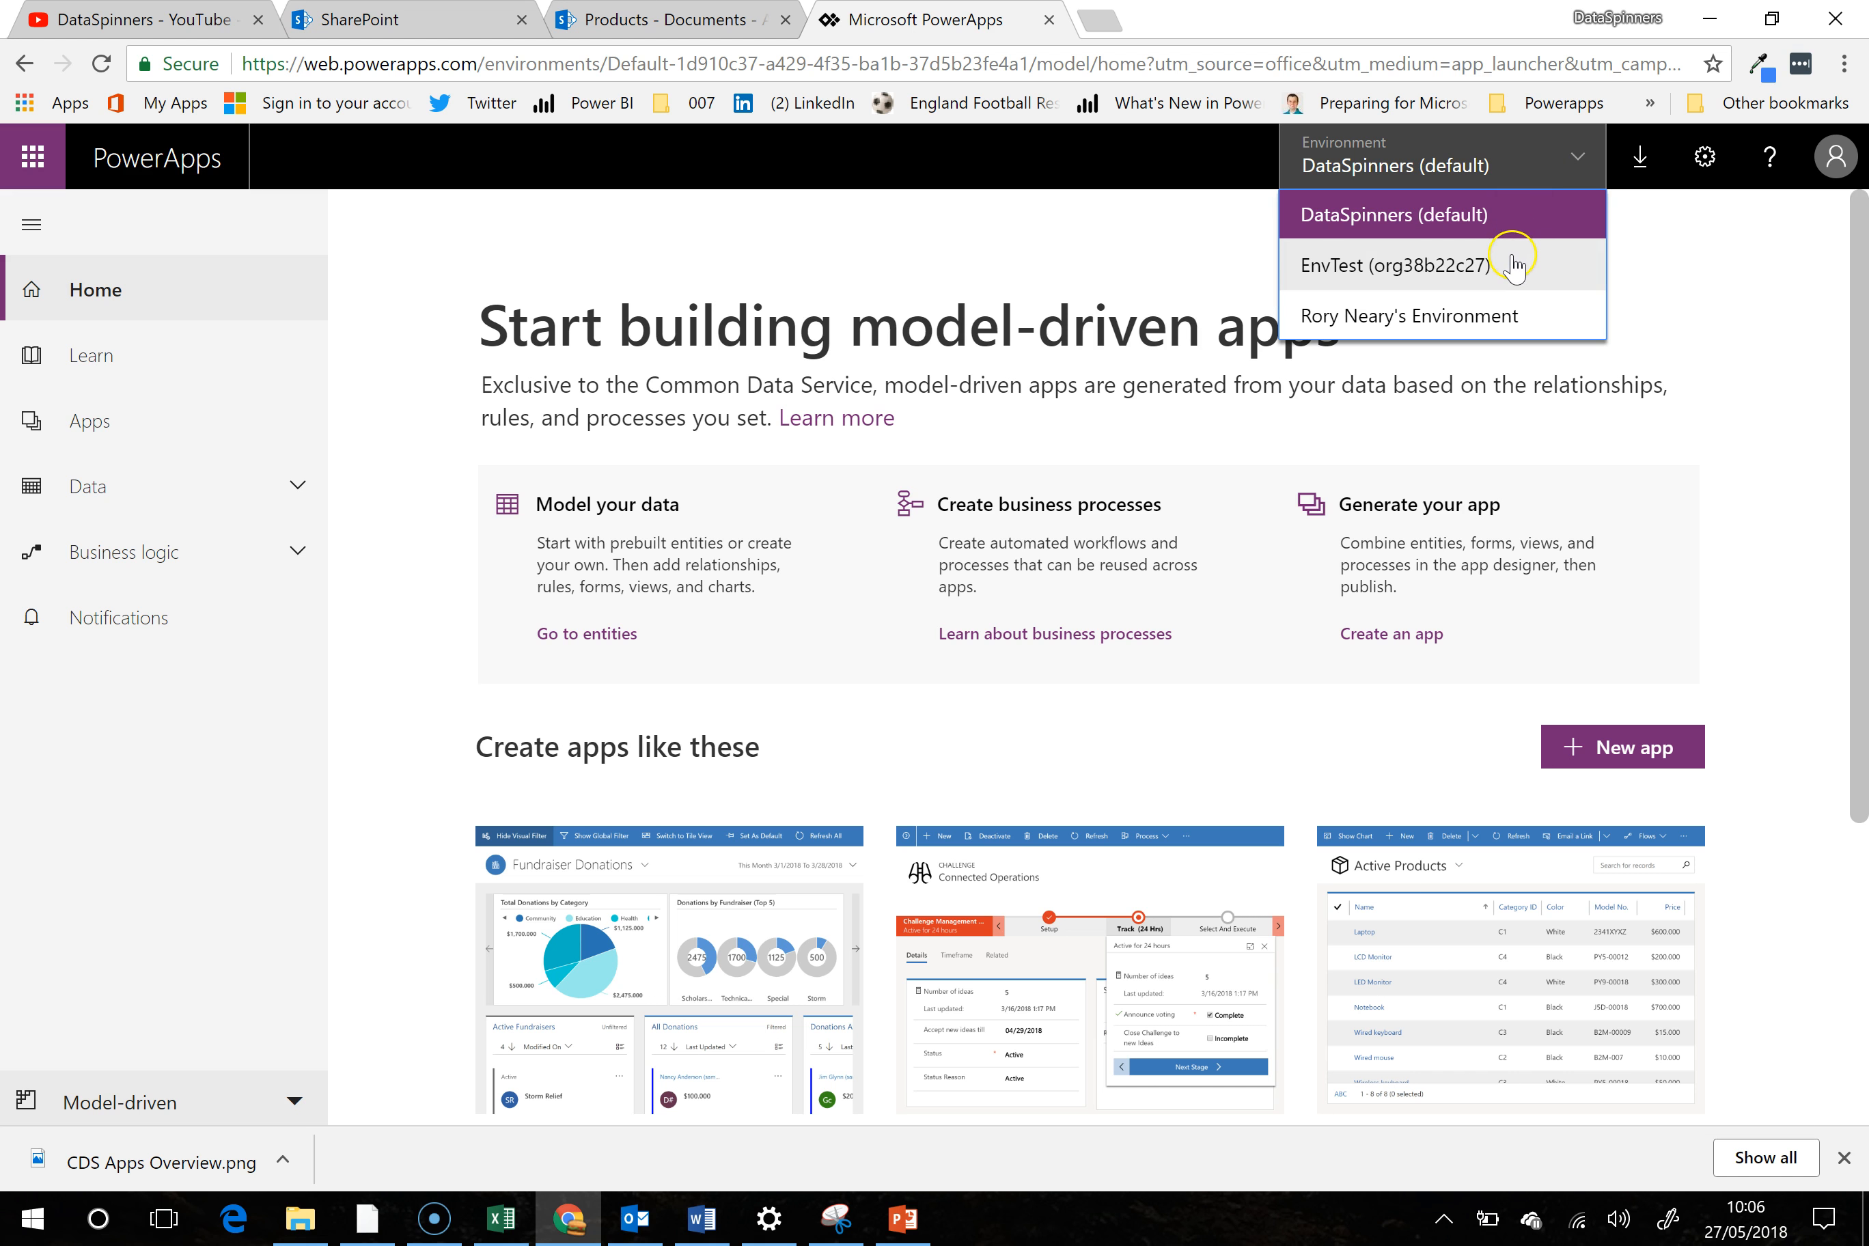
left_click(1424, 269)
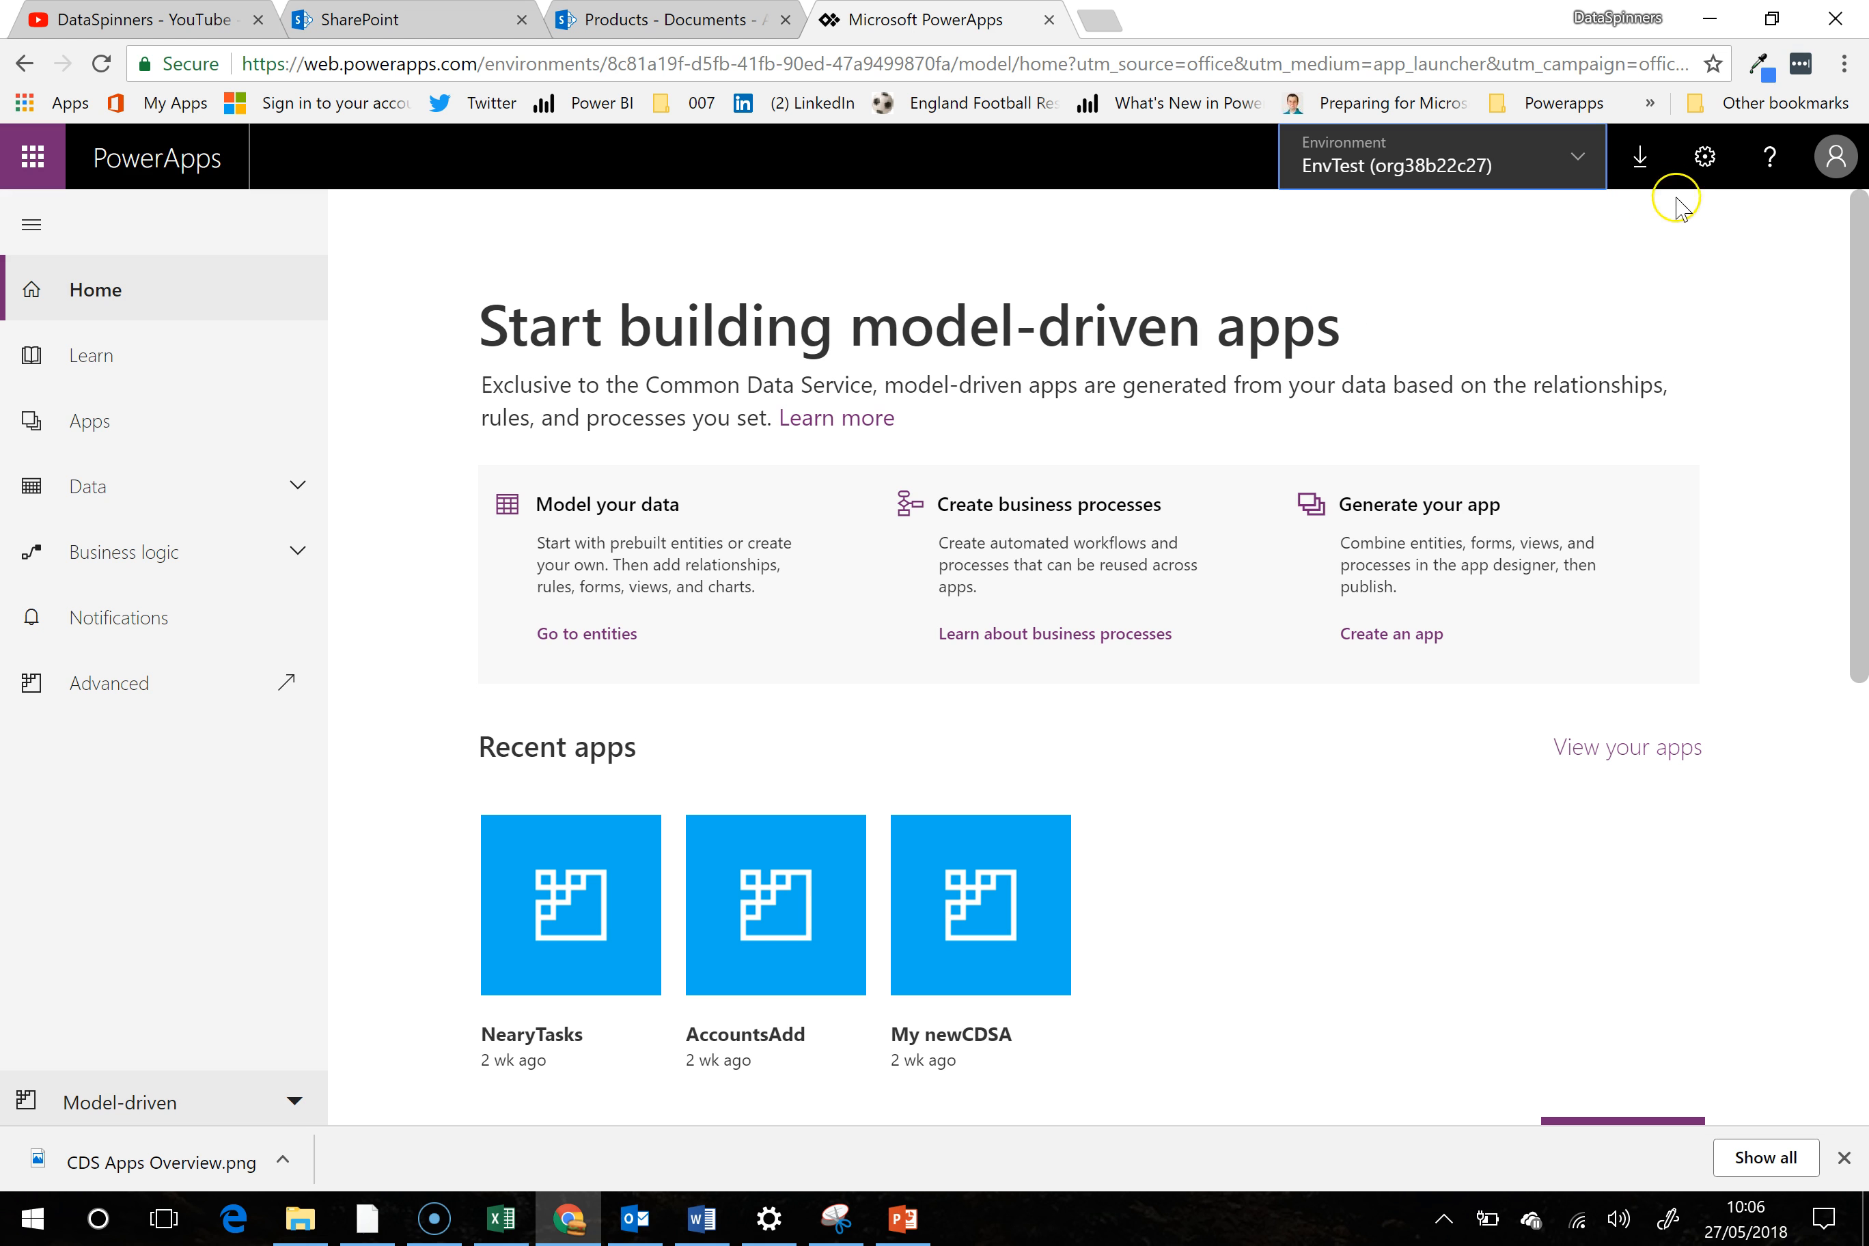
Open the new environment form in the admin center and examine the available regions
left_click(1706, 158)
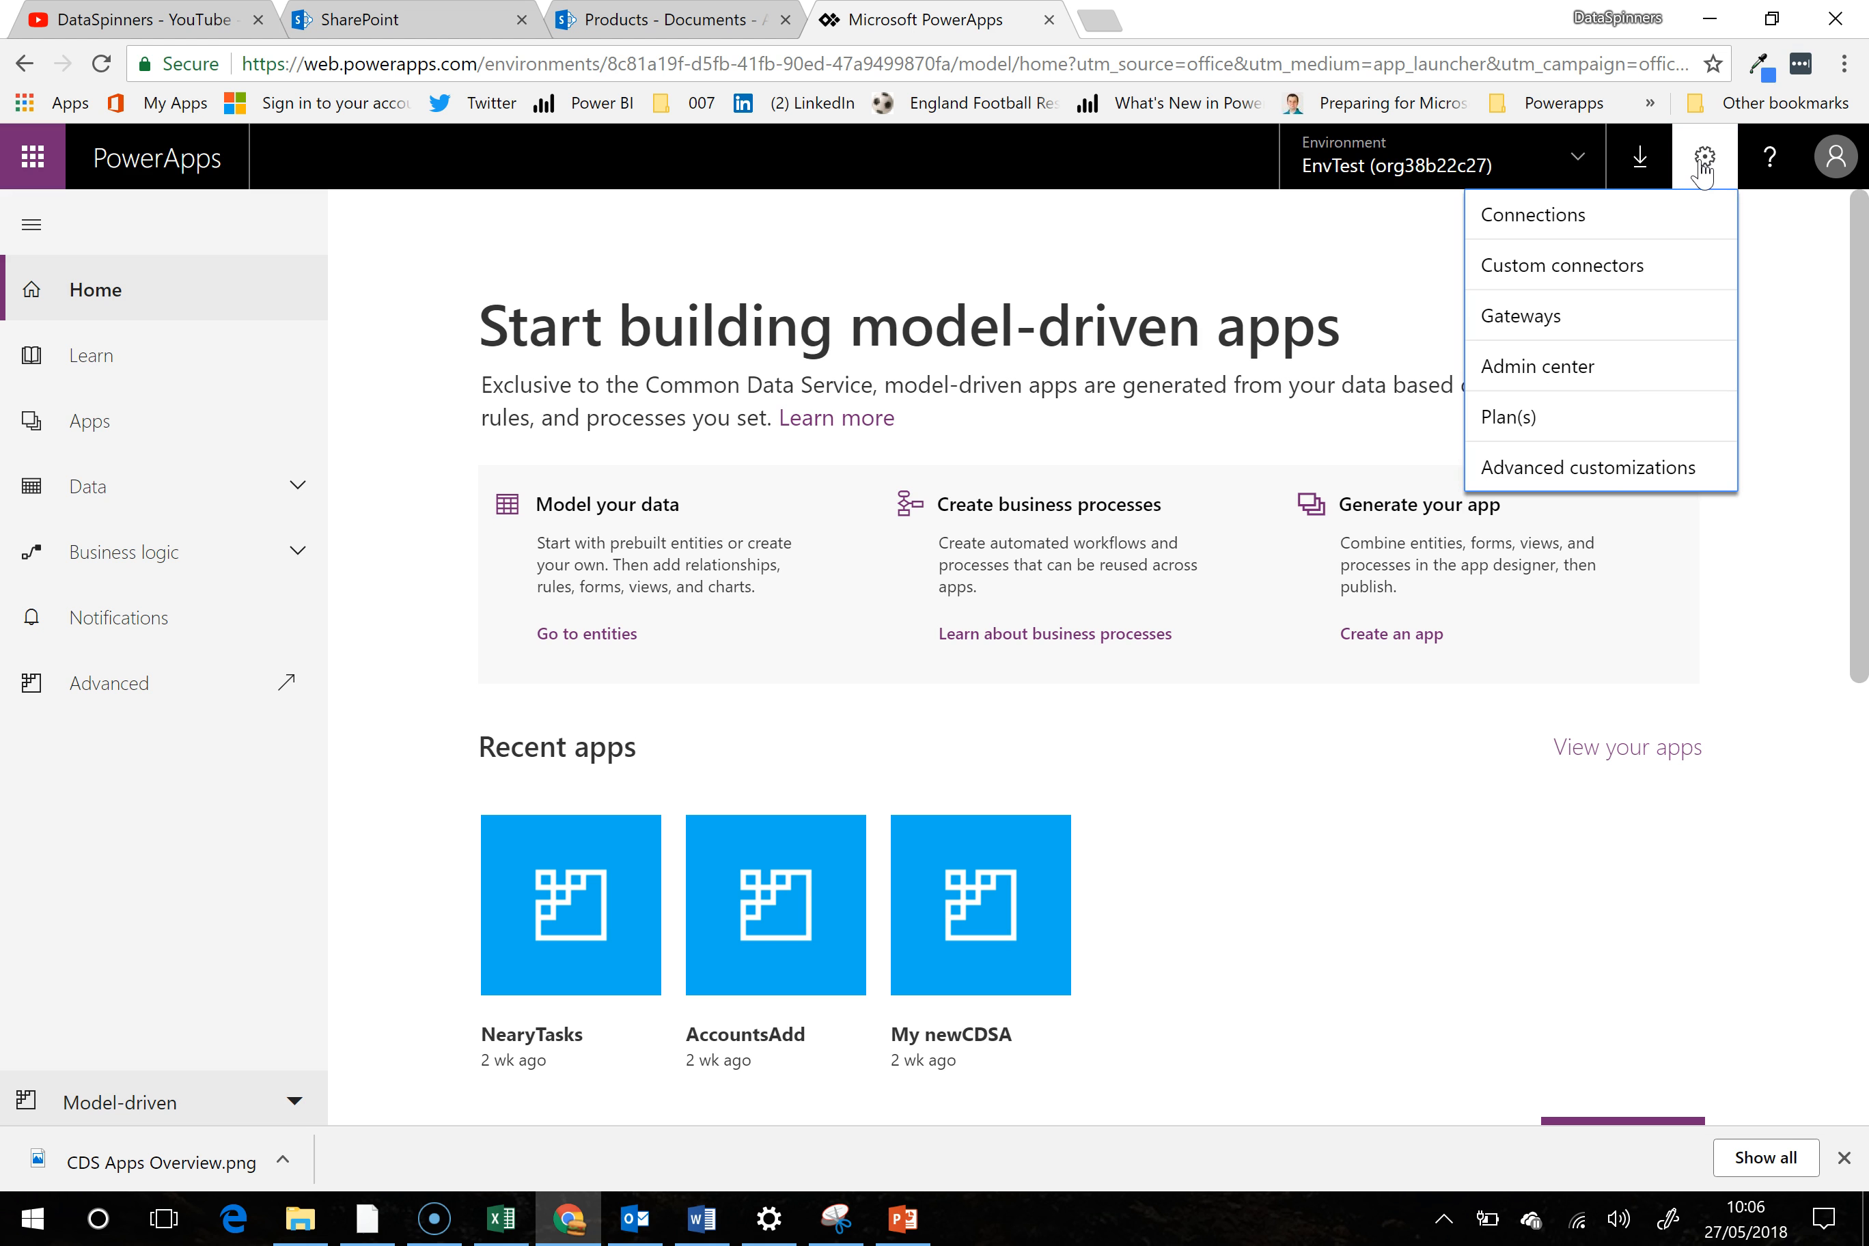
left_click(1567, 372)
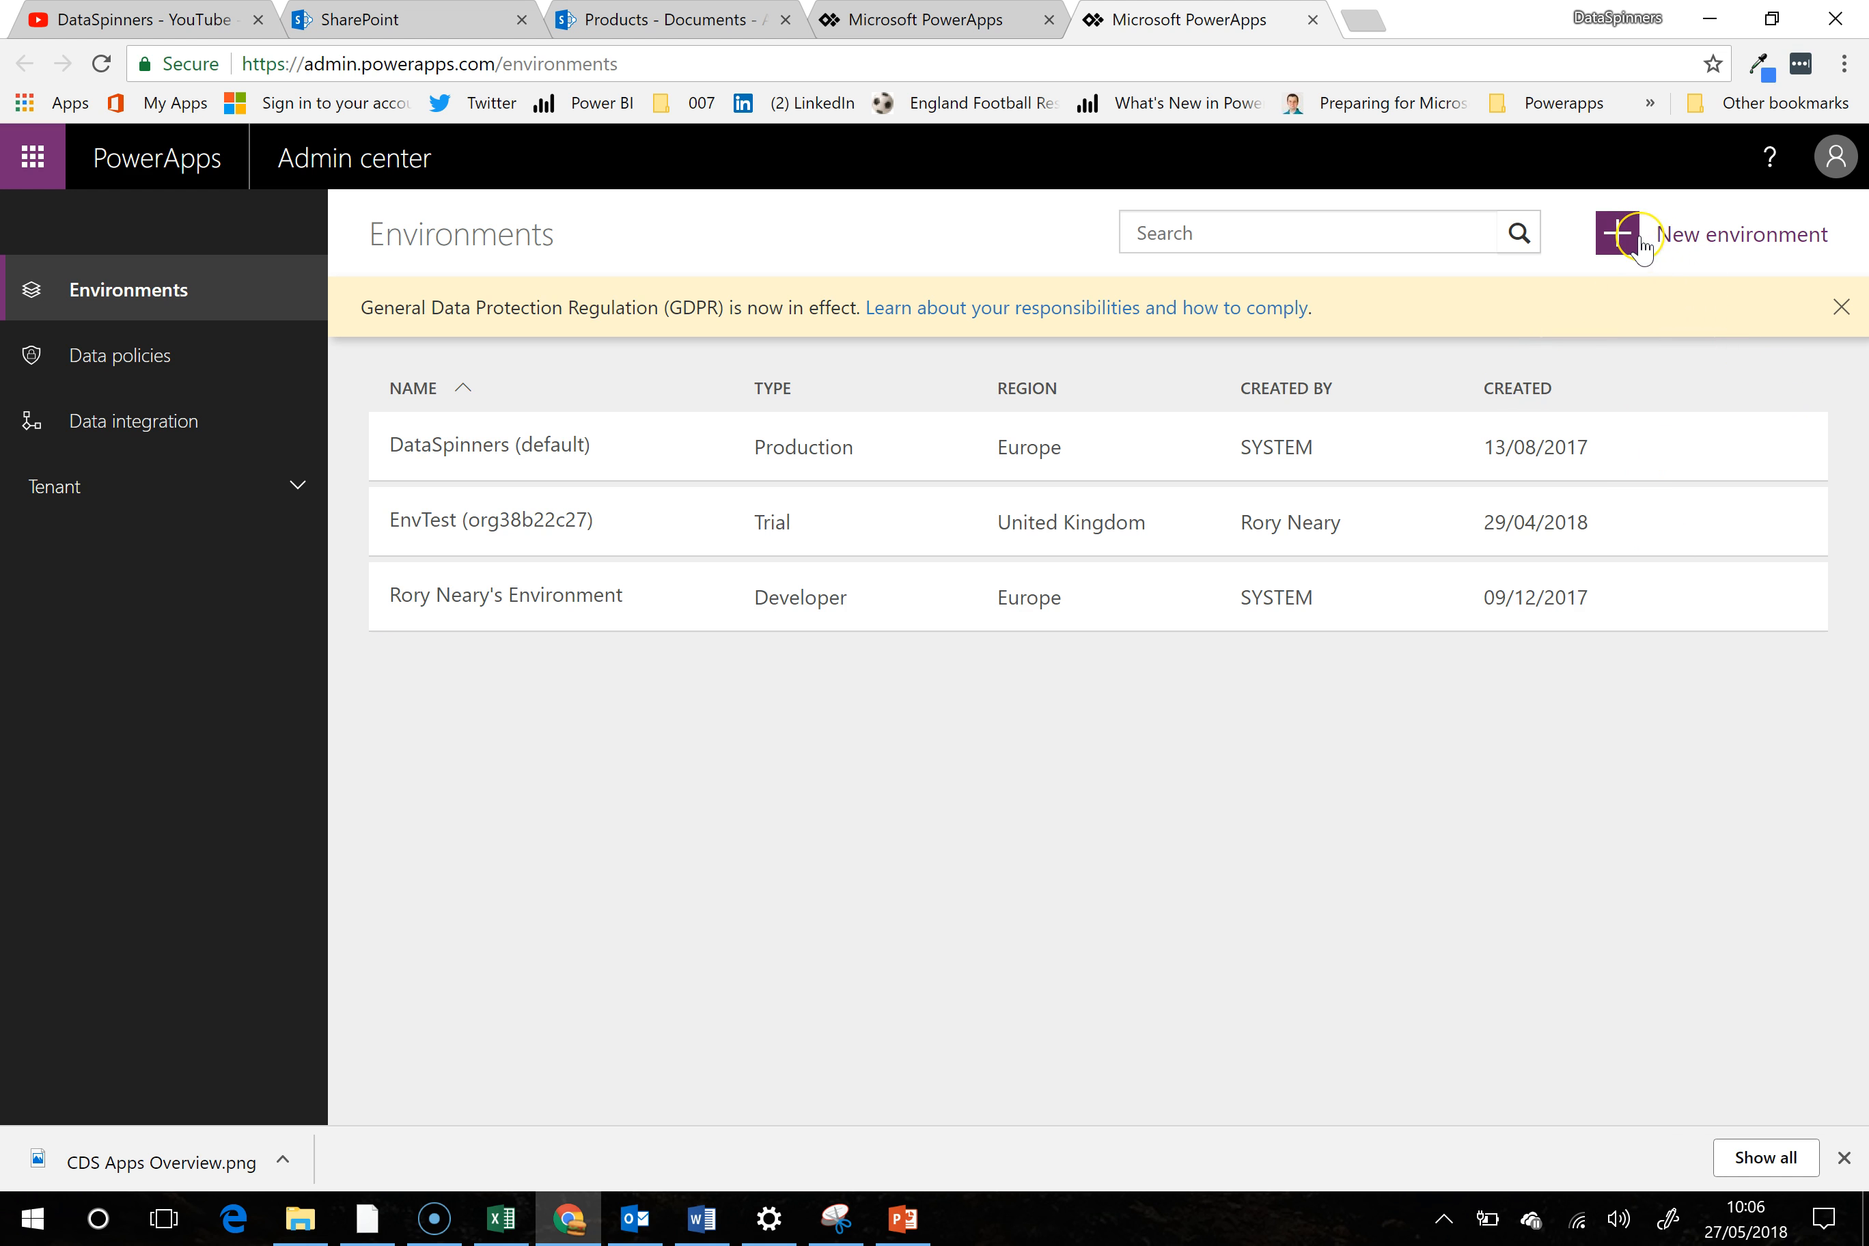
left_click(1618, 235)
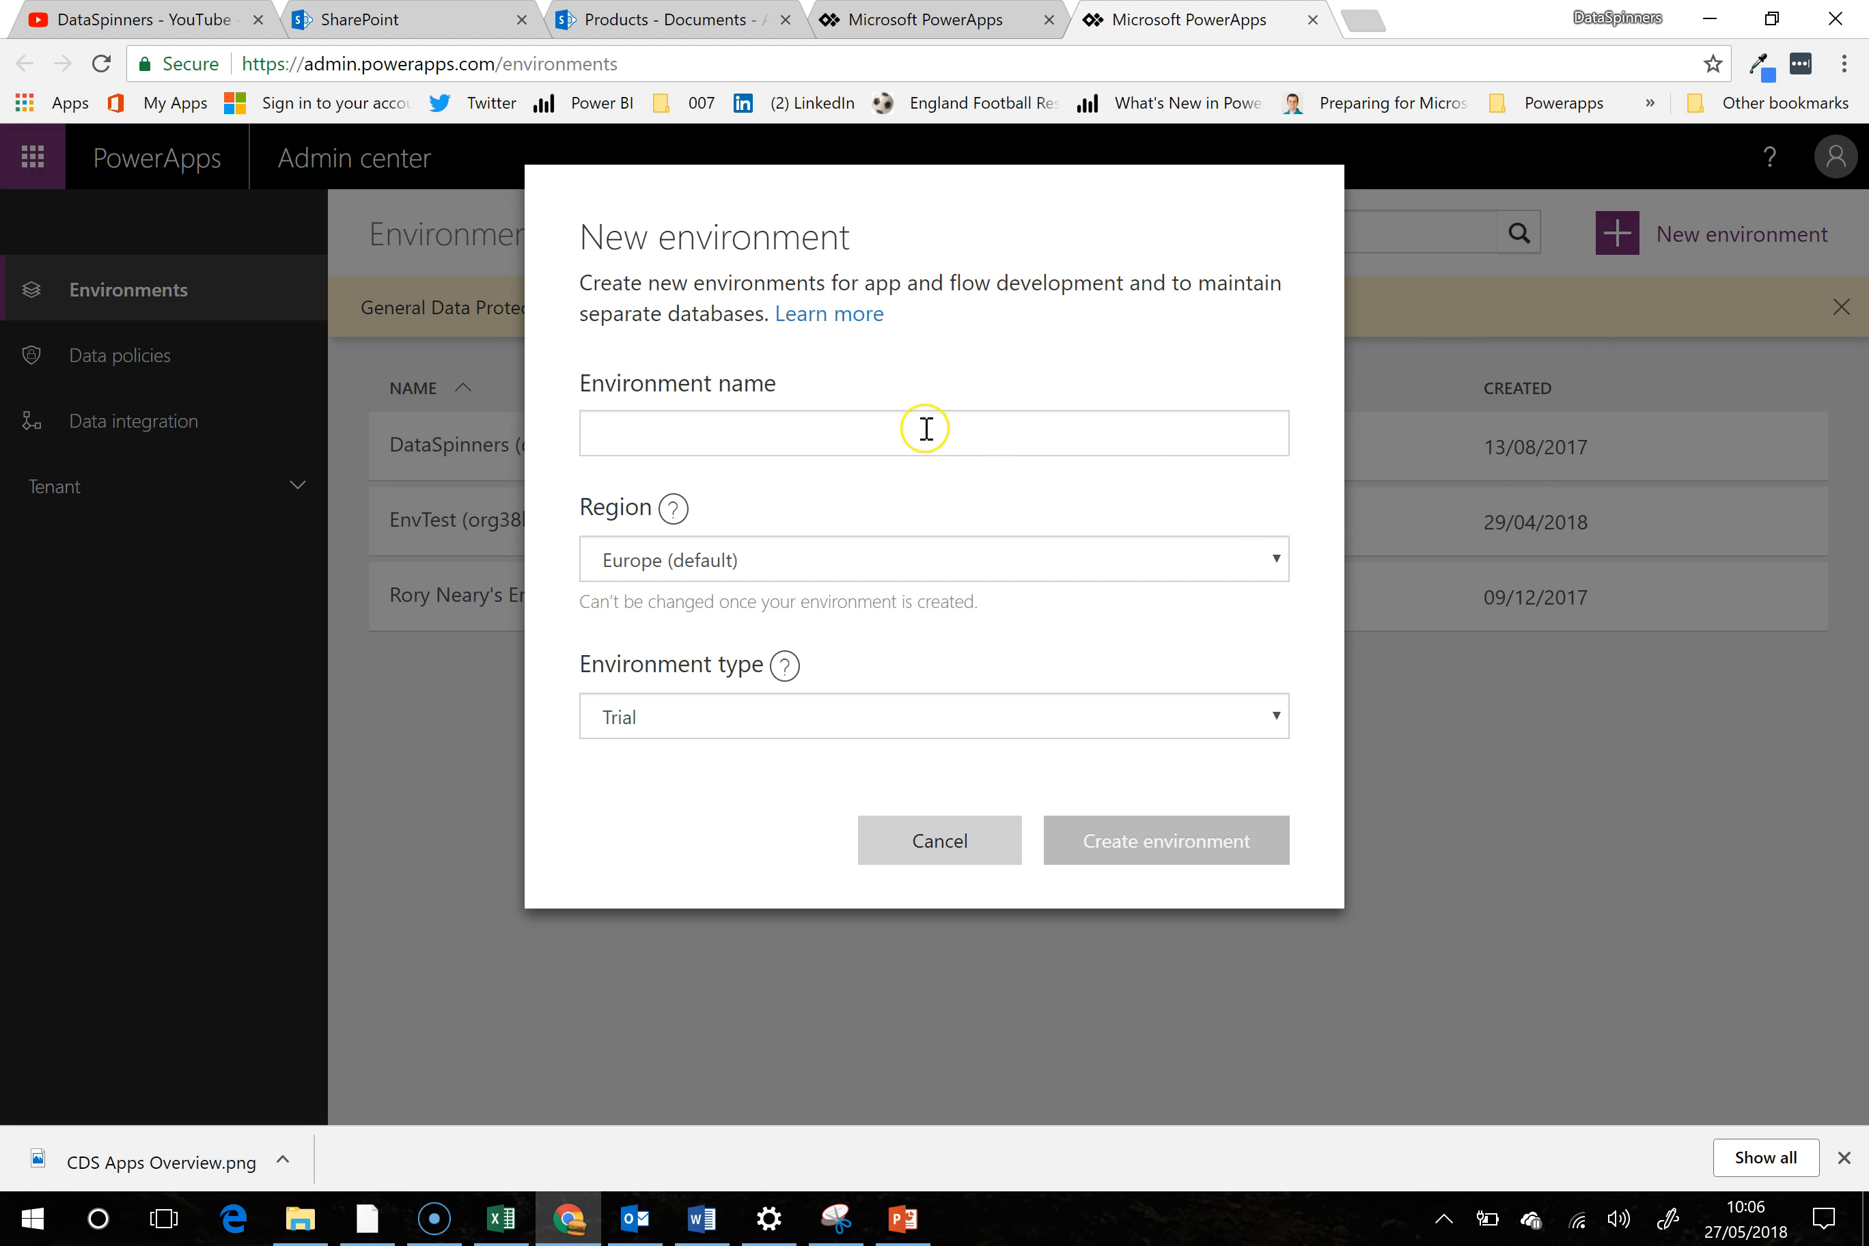
left_click(904, 427)
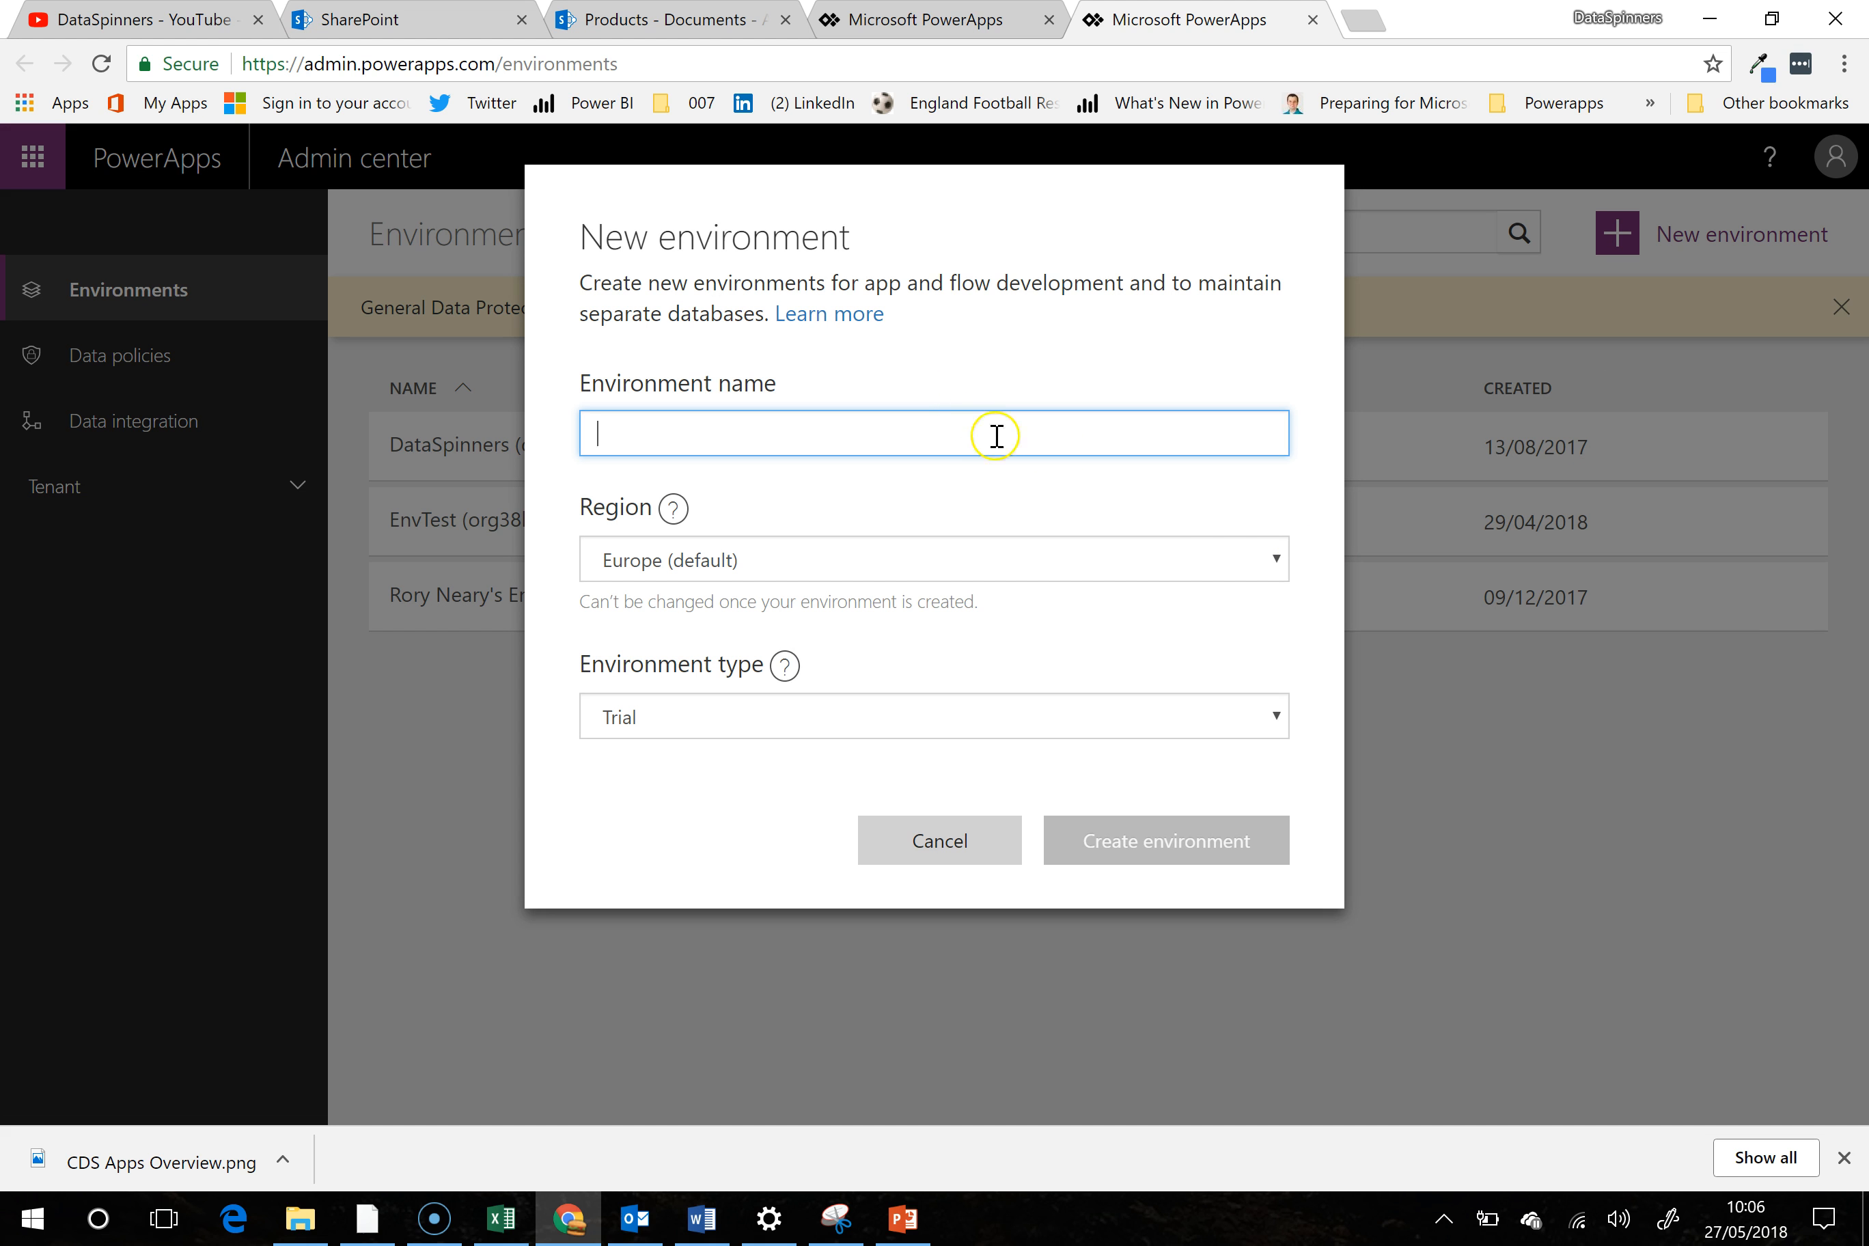
left_click(1278, 558)
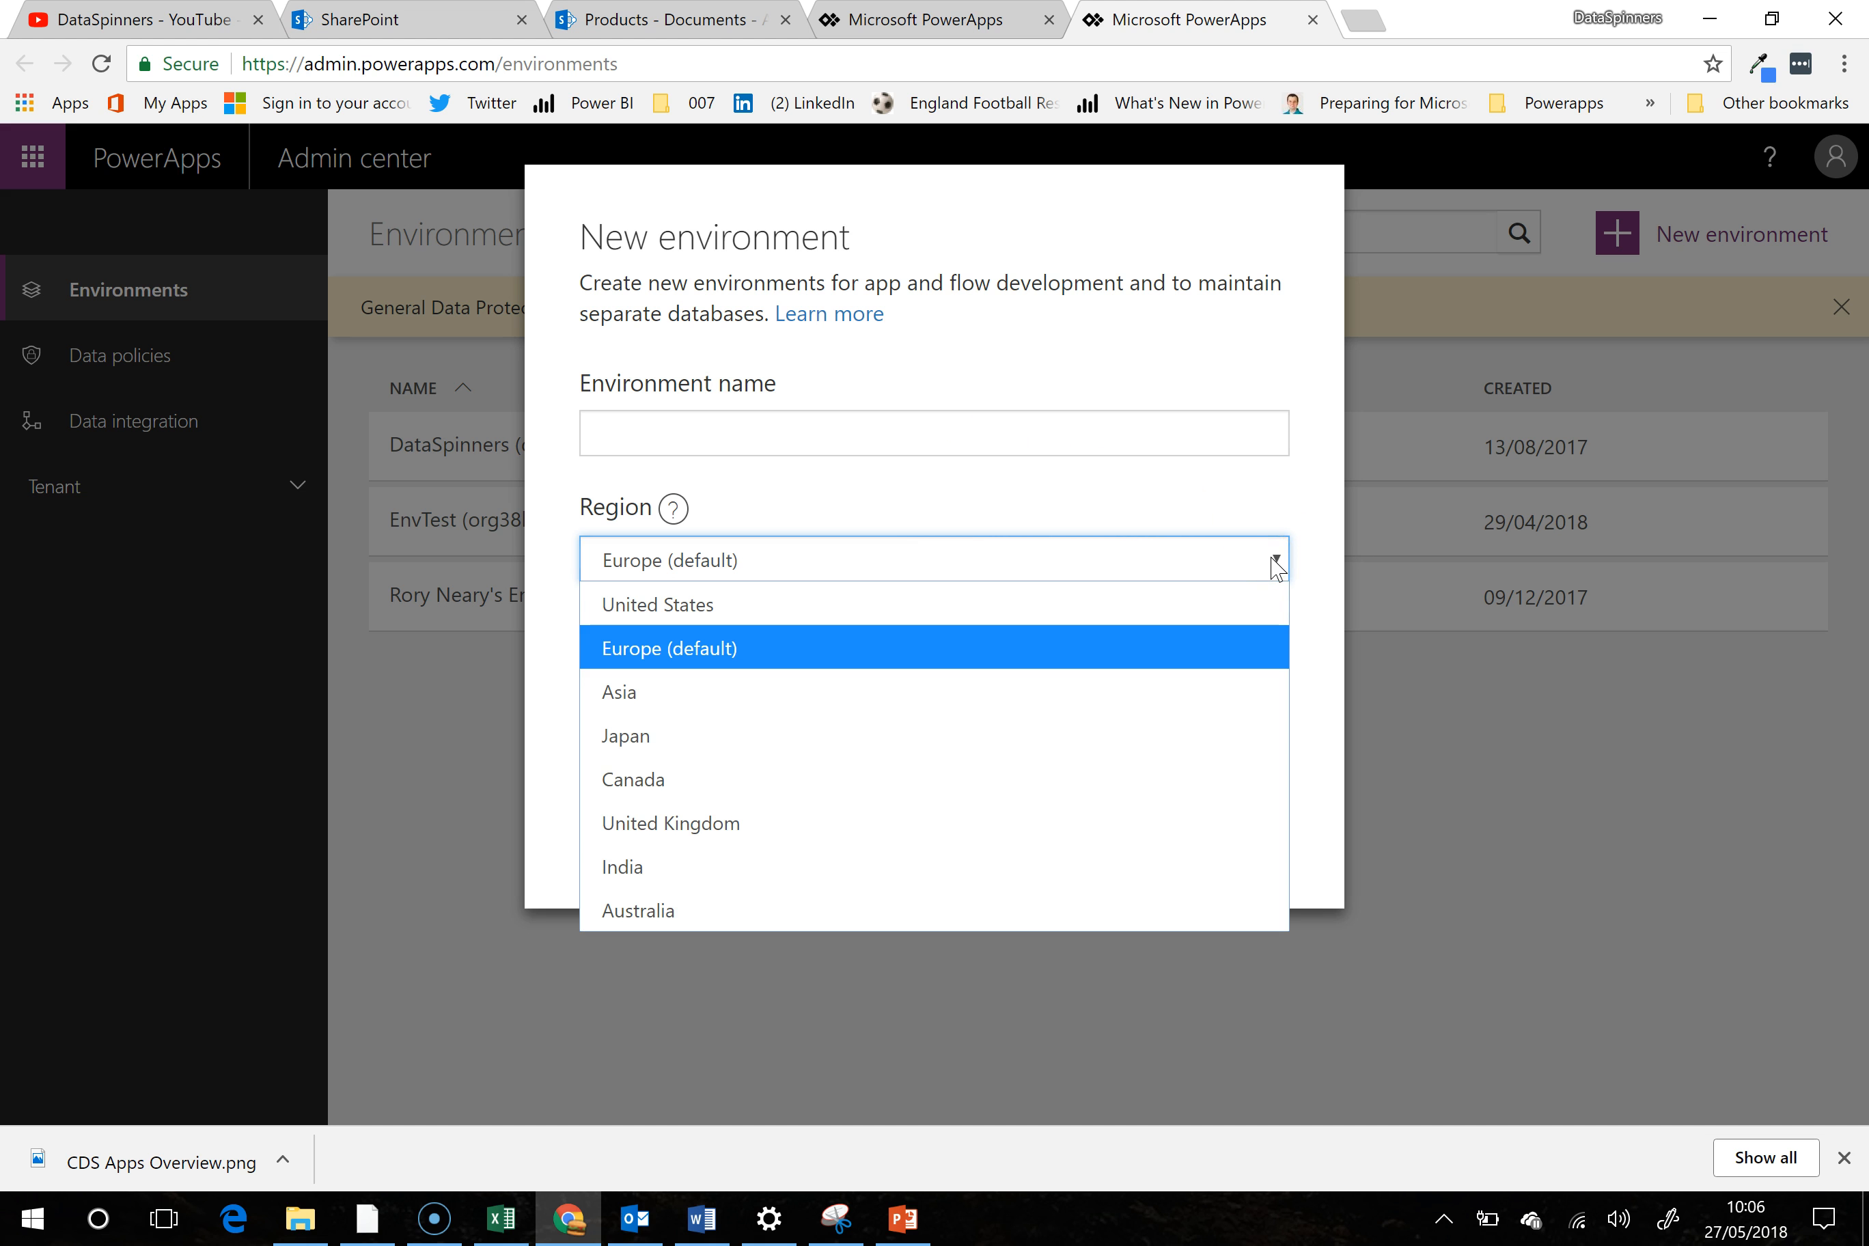
left_click(1278, 567)
left_click(1277, 567)
left_click(1277, 567)
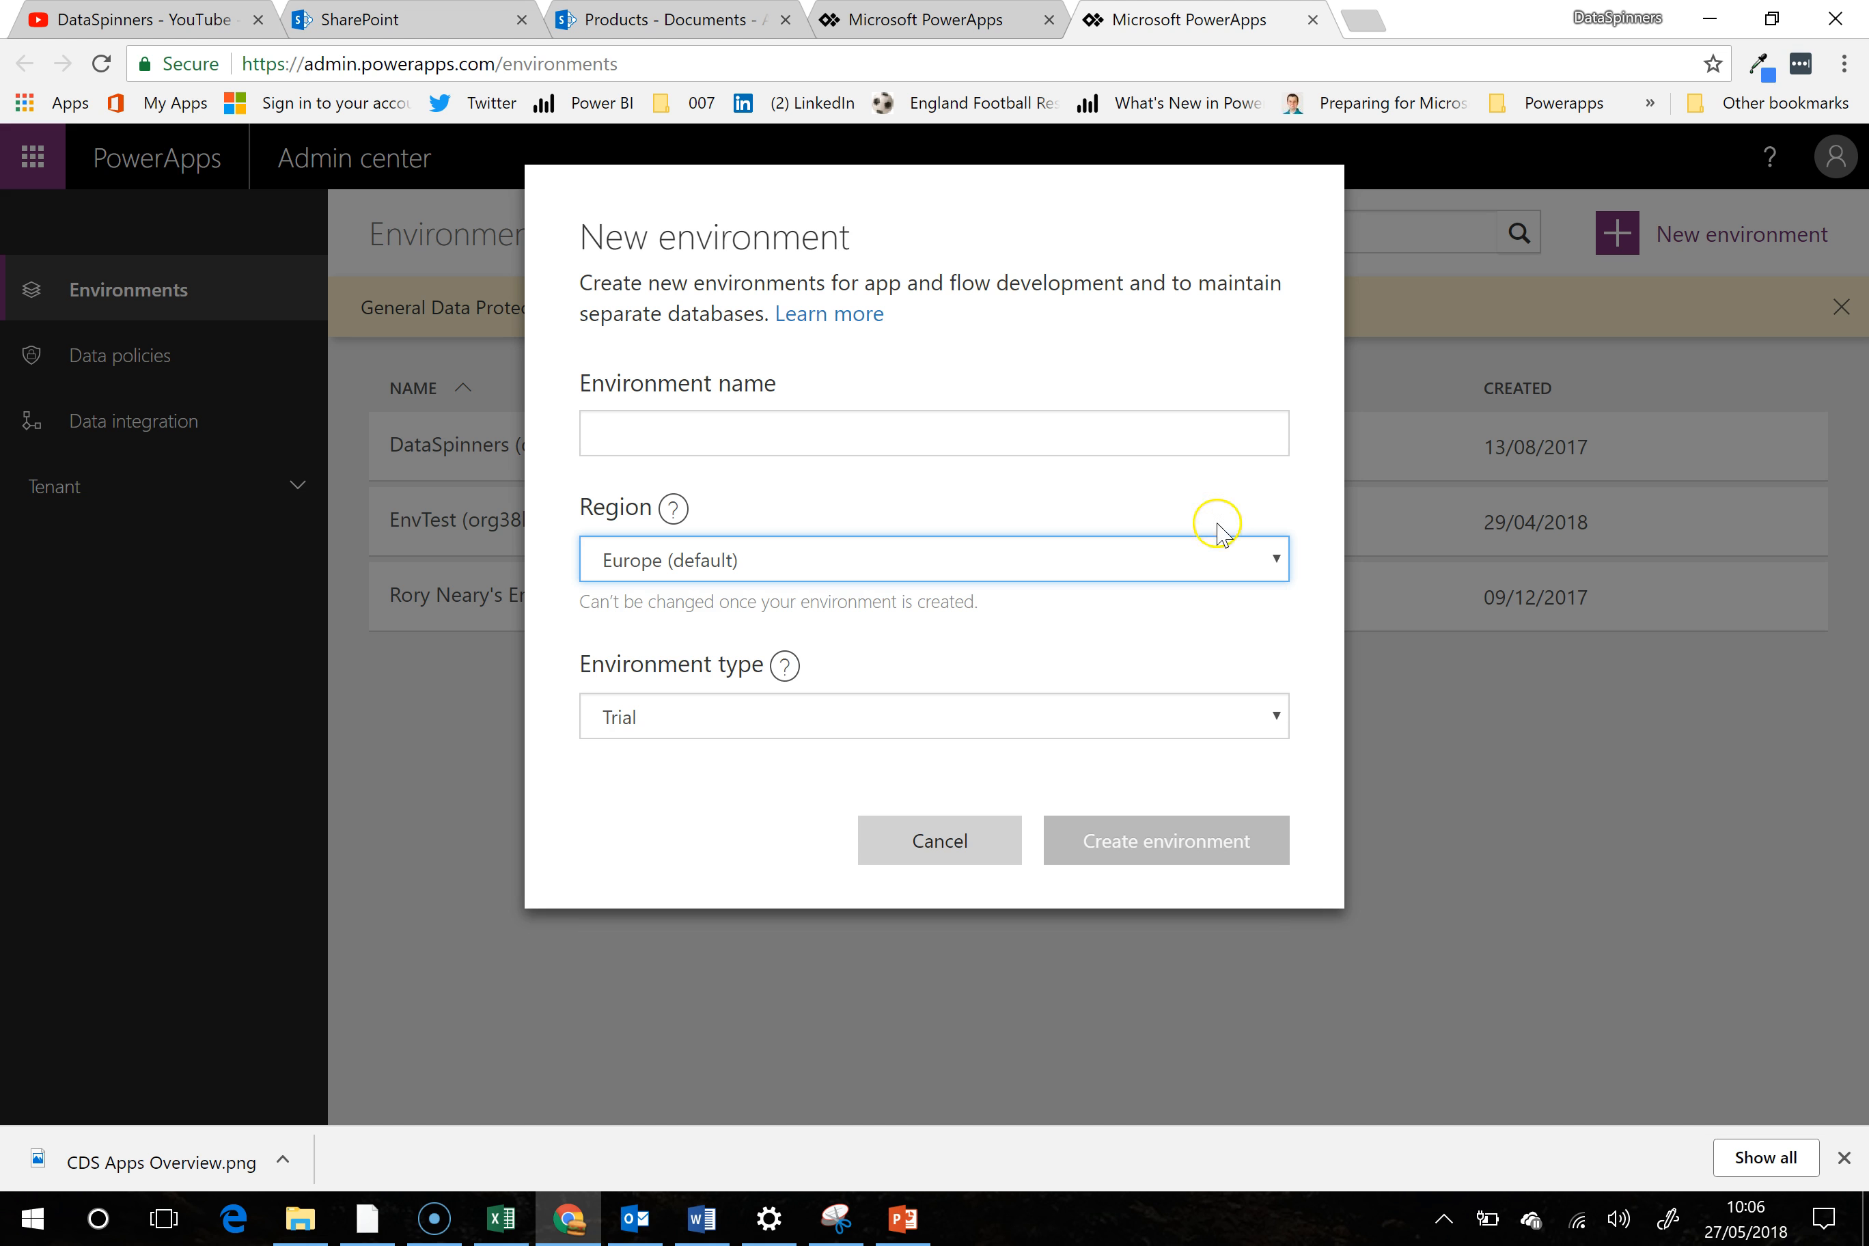
Examine the environment type options, and leave the admin center without creating an environment
left_click(1270, 716)
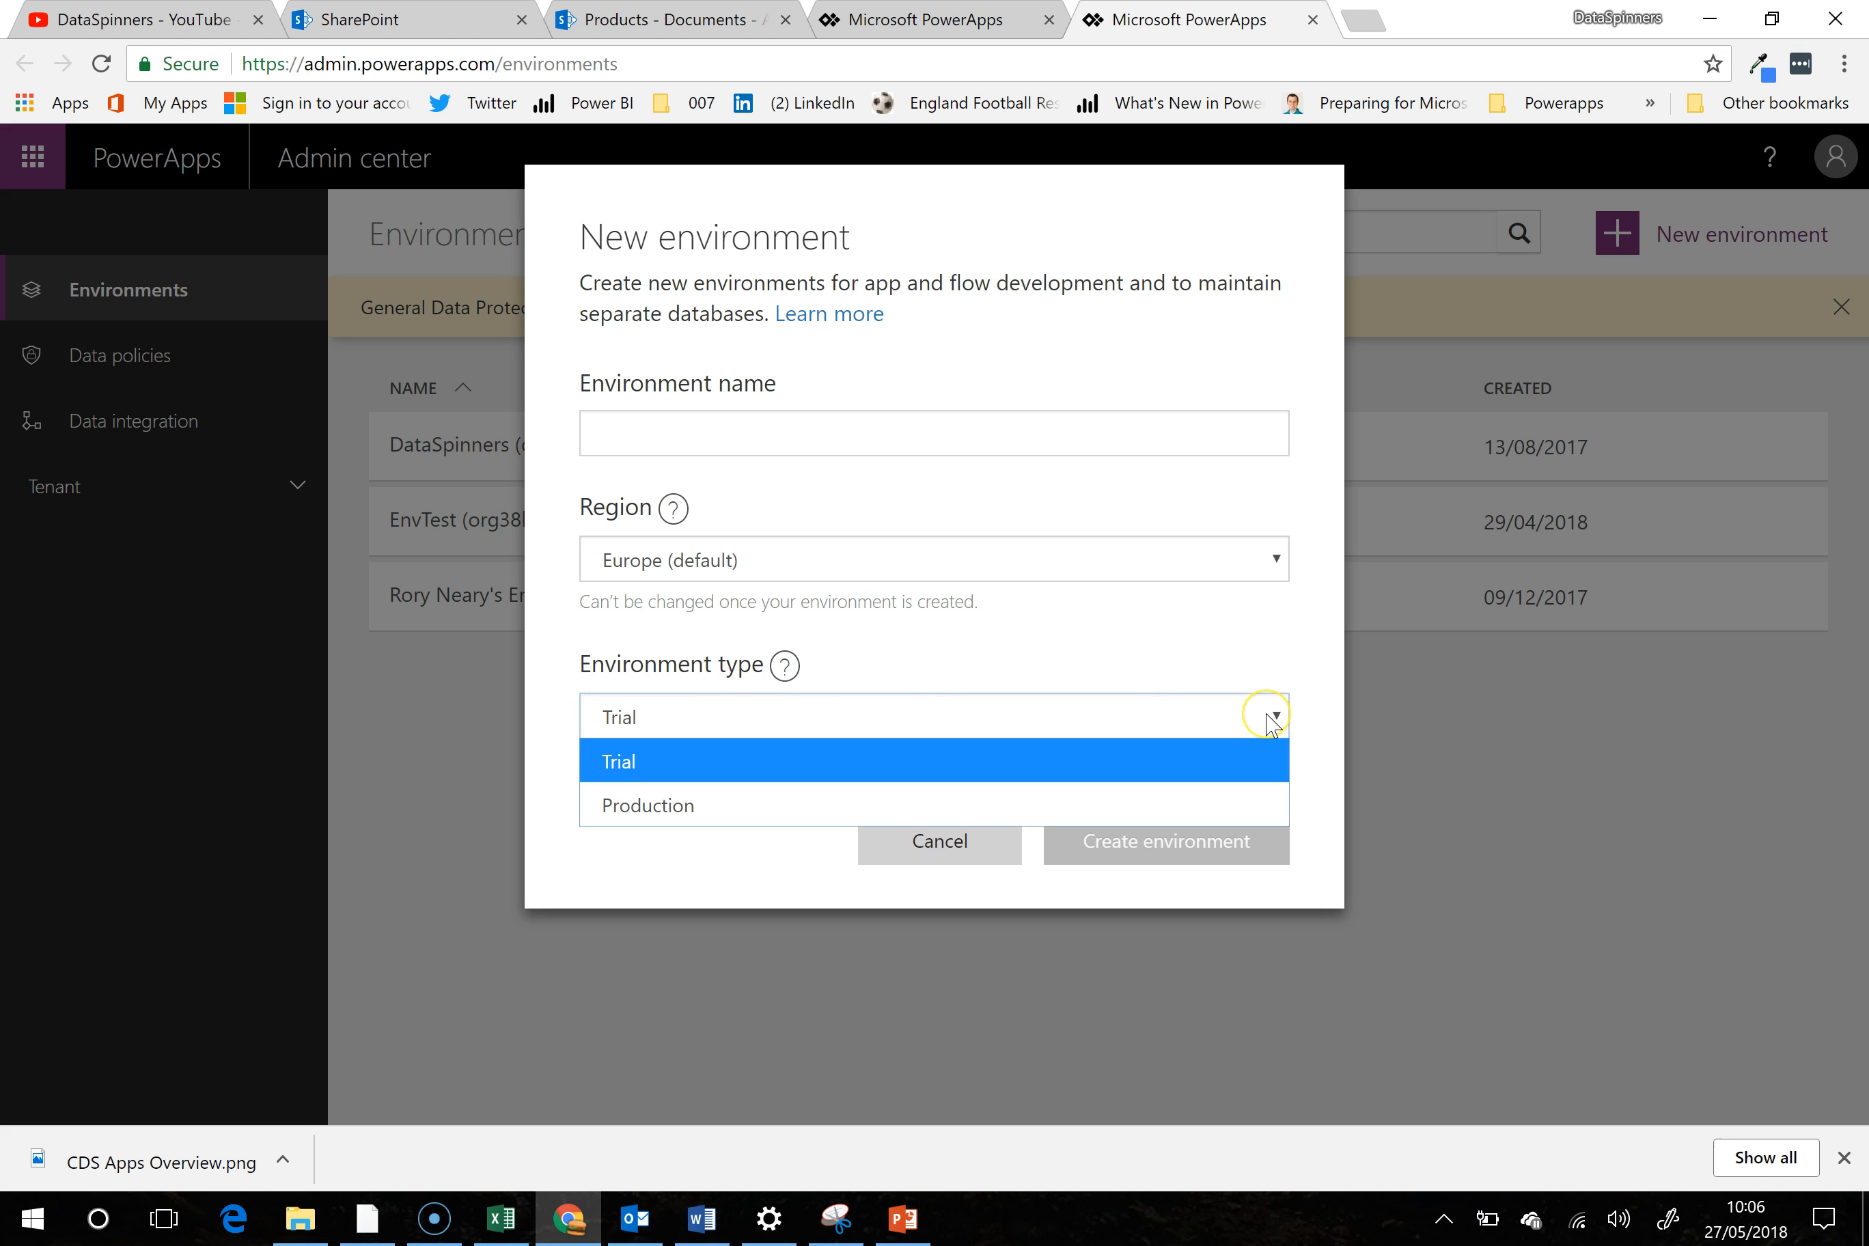
left_click(1273, 721)
left_click(1274, 721)
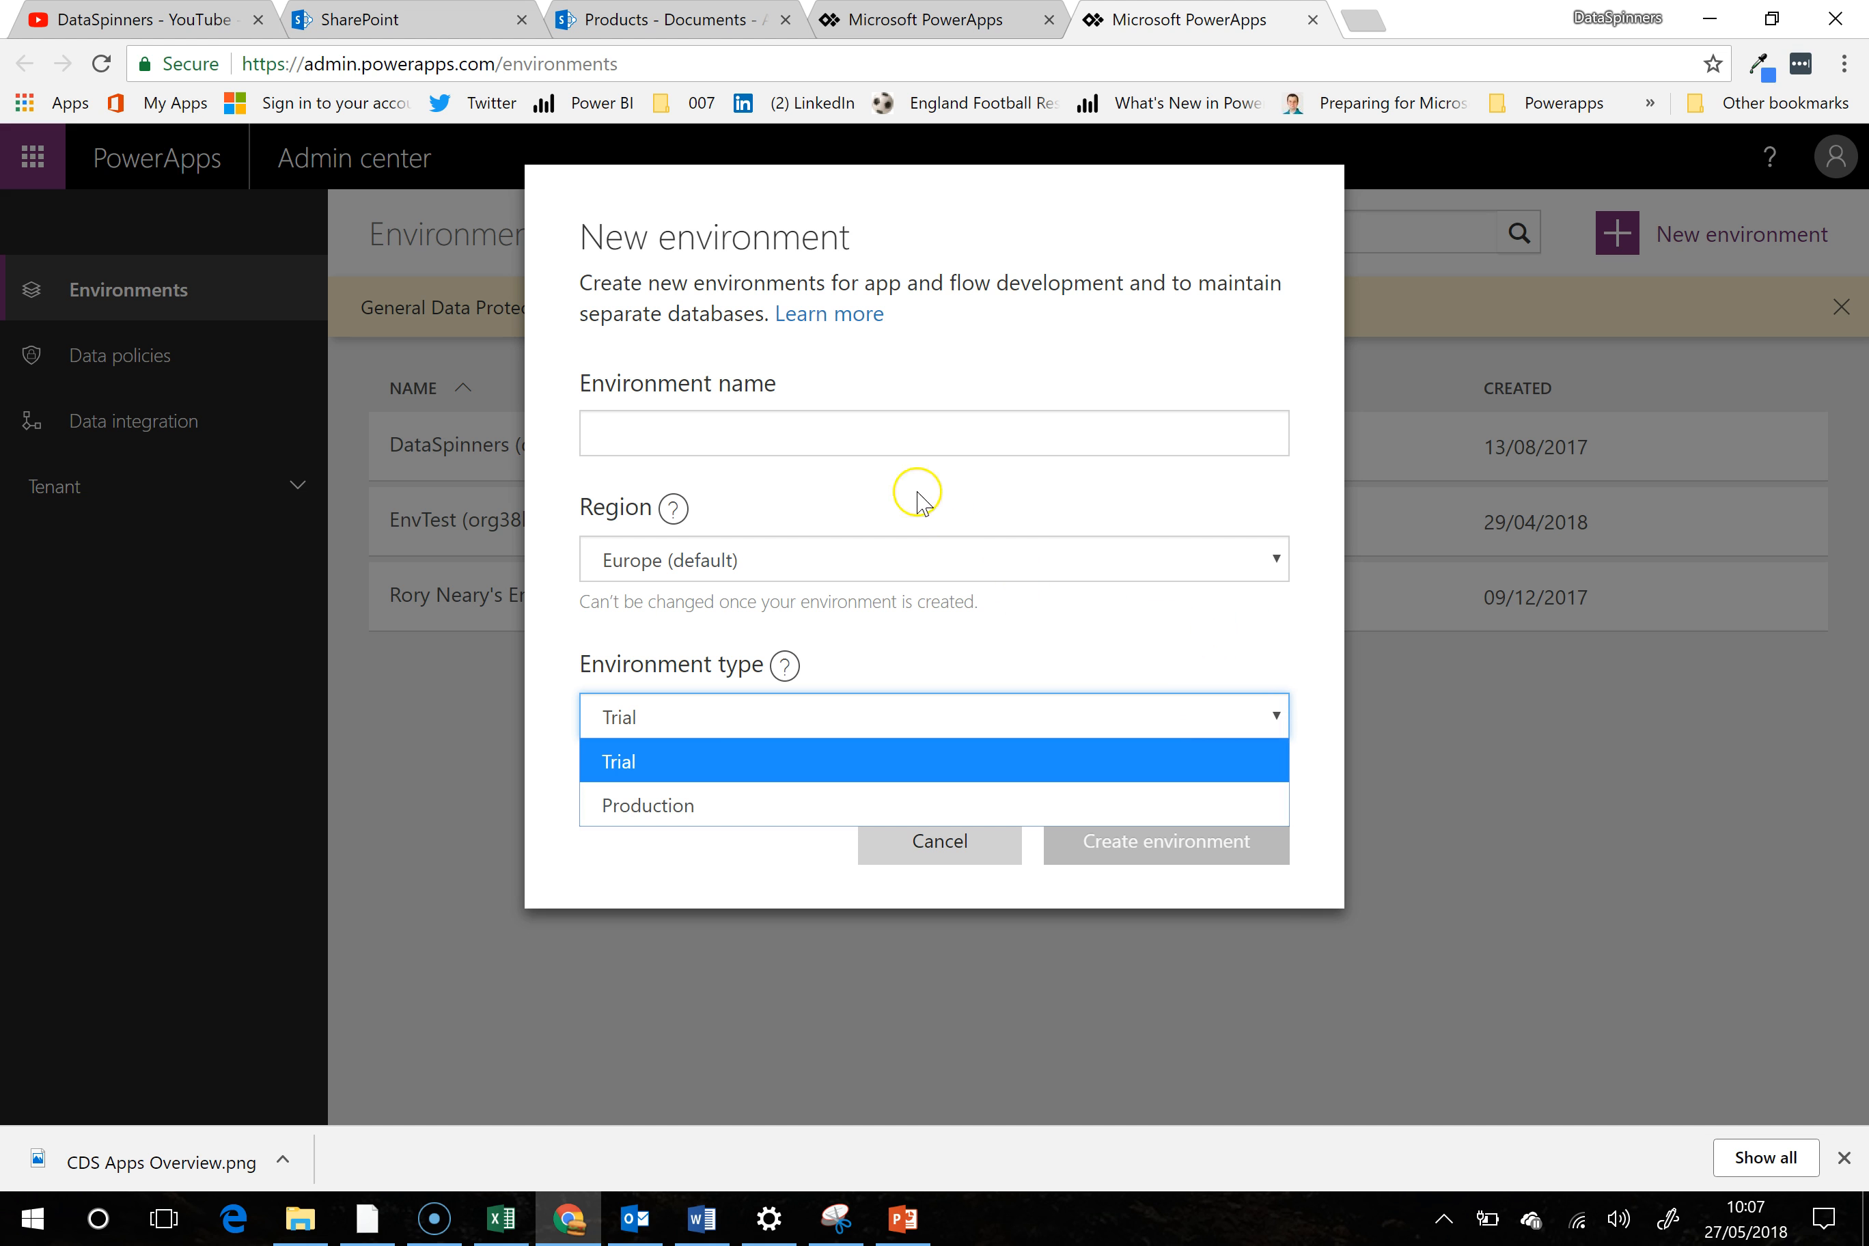
left_click(896, 424)
left_click(959, 859)
left_click(958, 859)
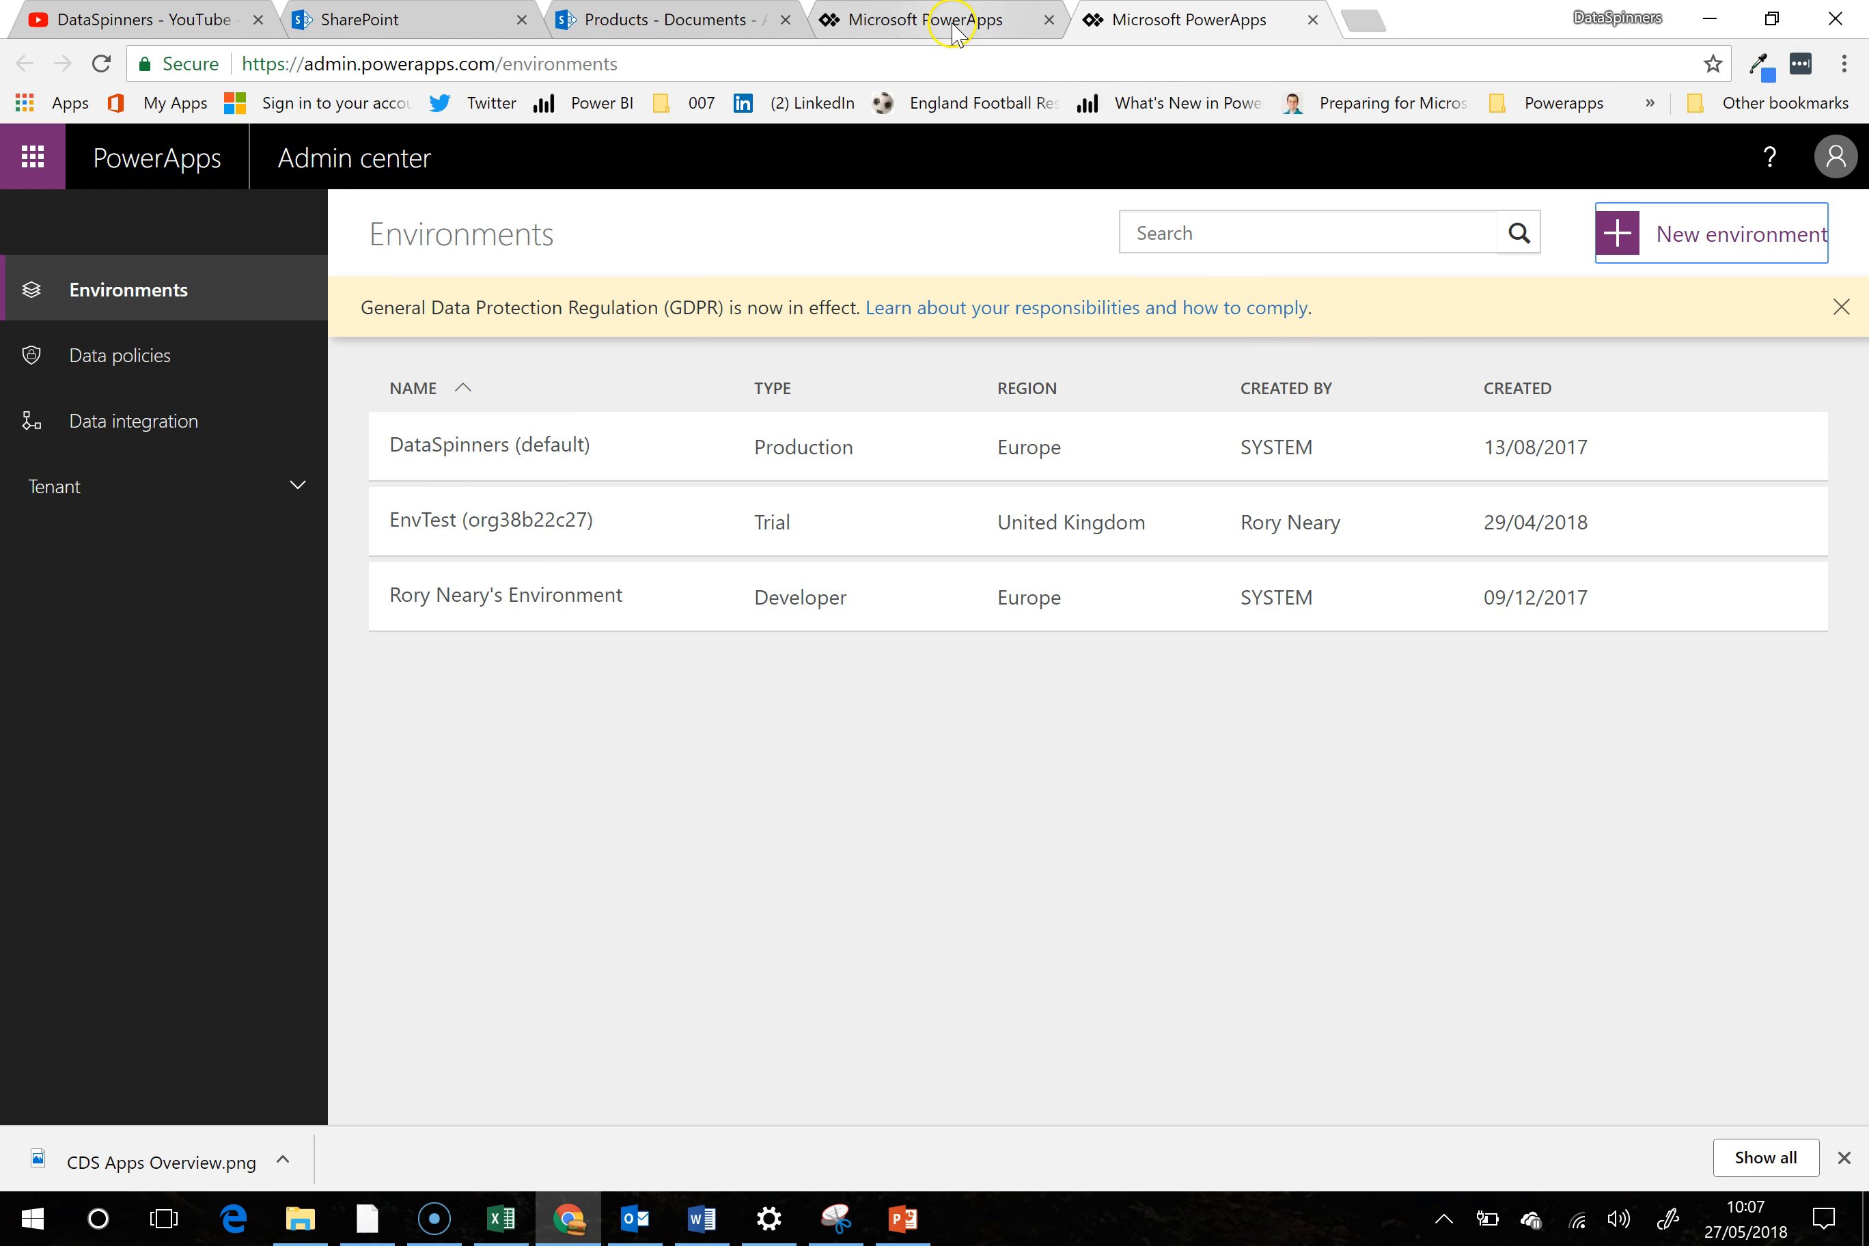
left_click(1312, 19)
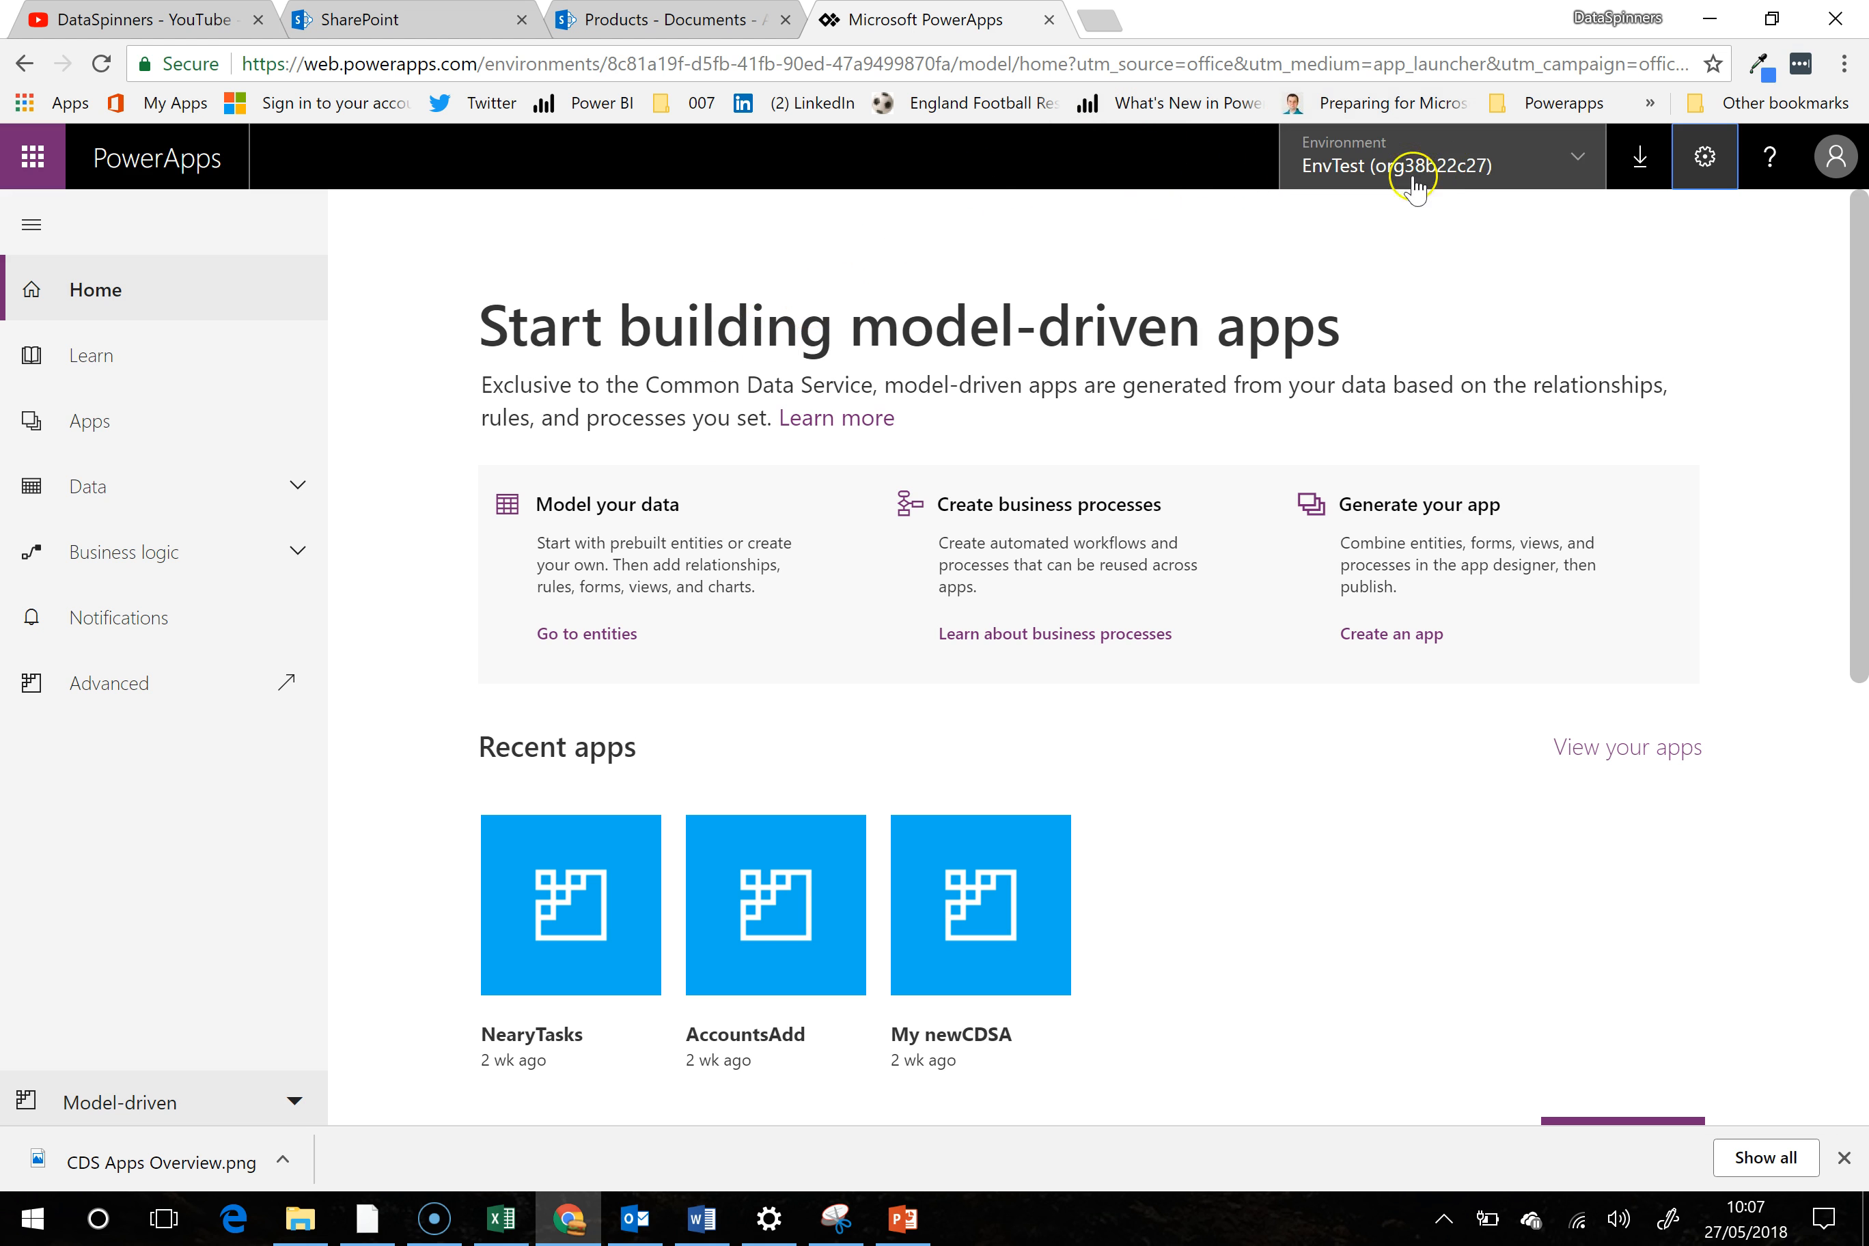
Switch the design mode to Canvas for the EnvTest environment and expand the Data section
left_click(295, 1104)
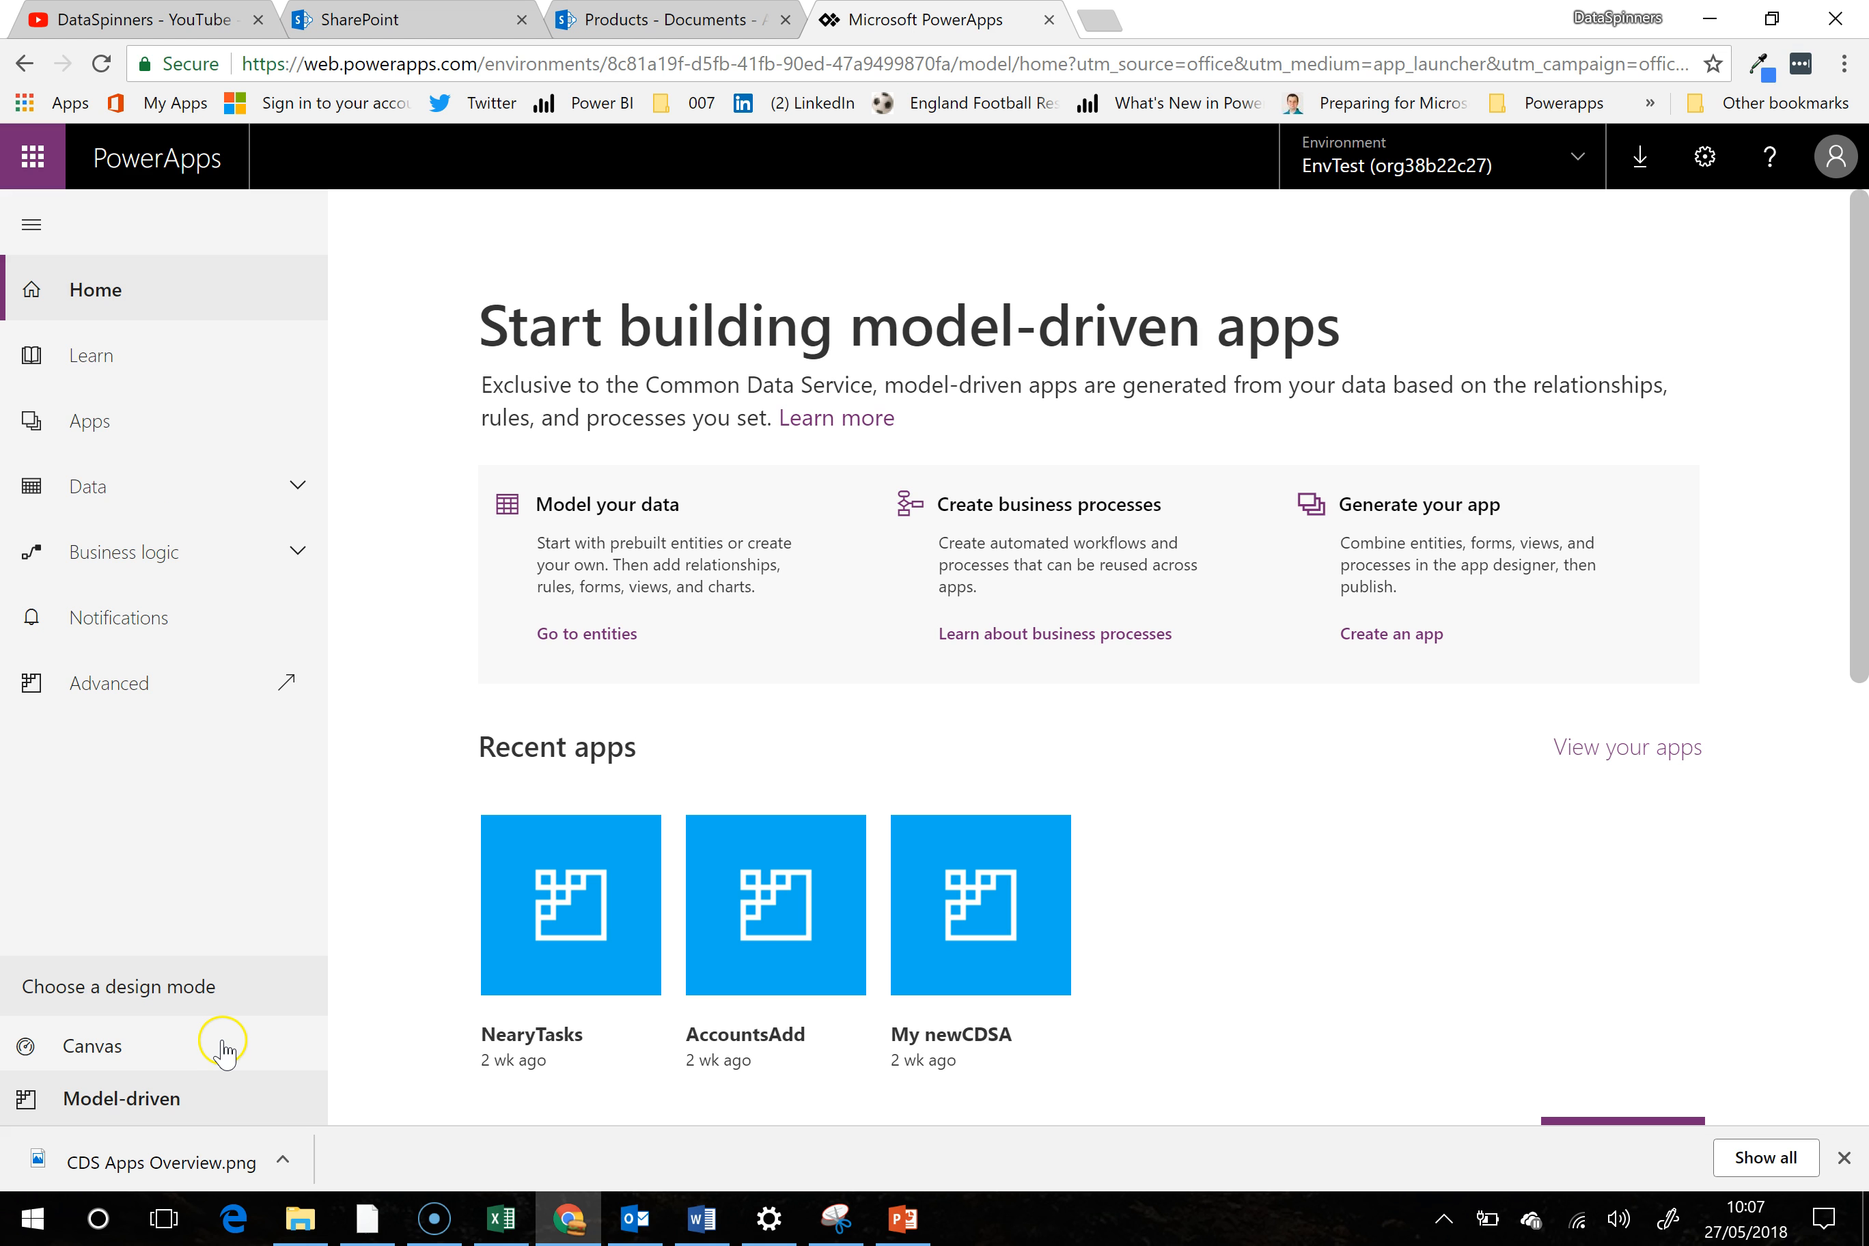
left_click(291, 1109)
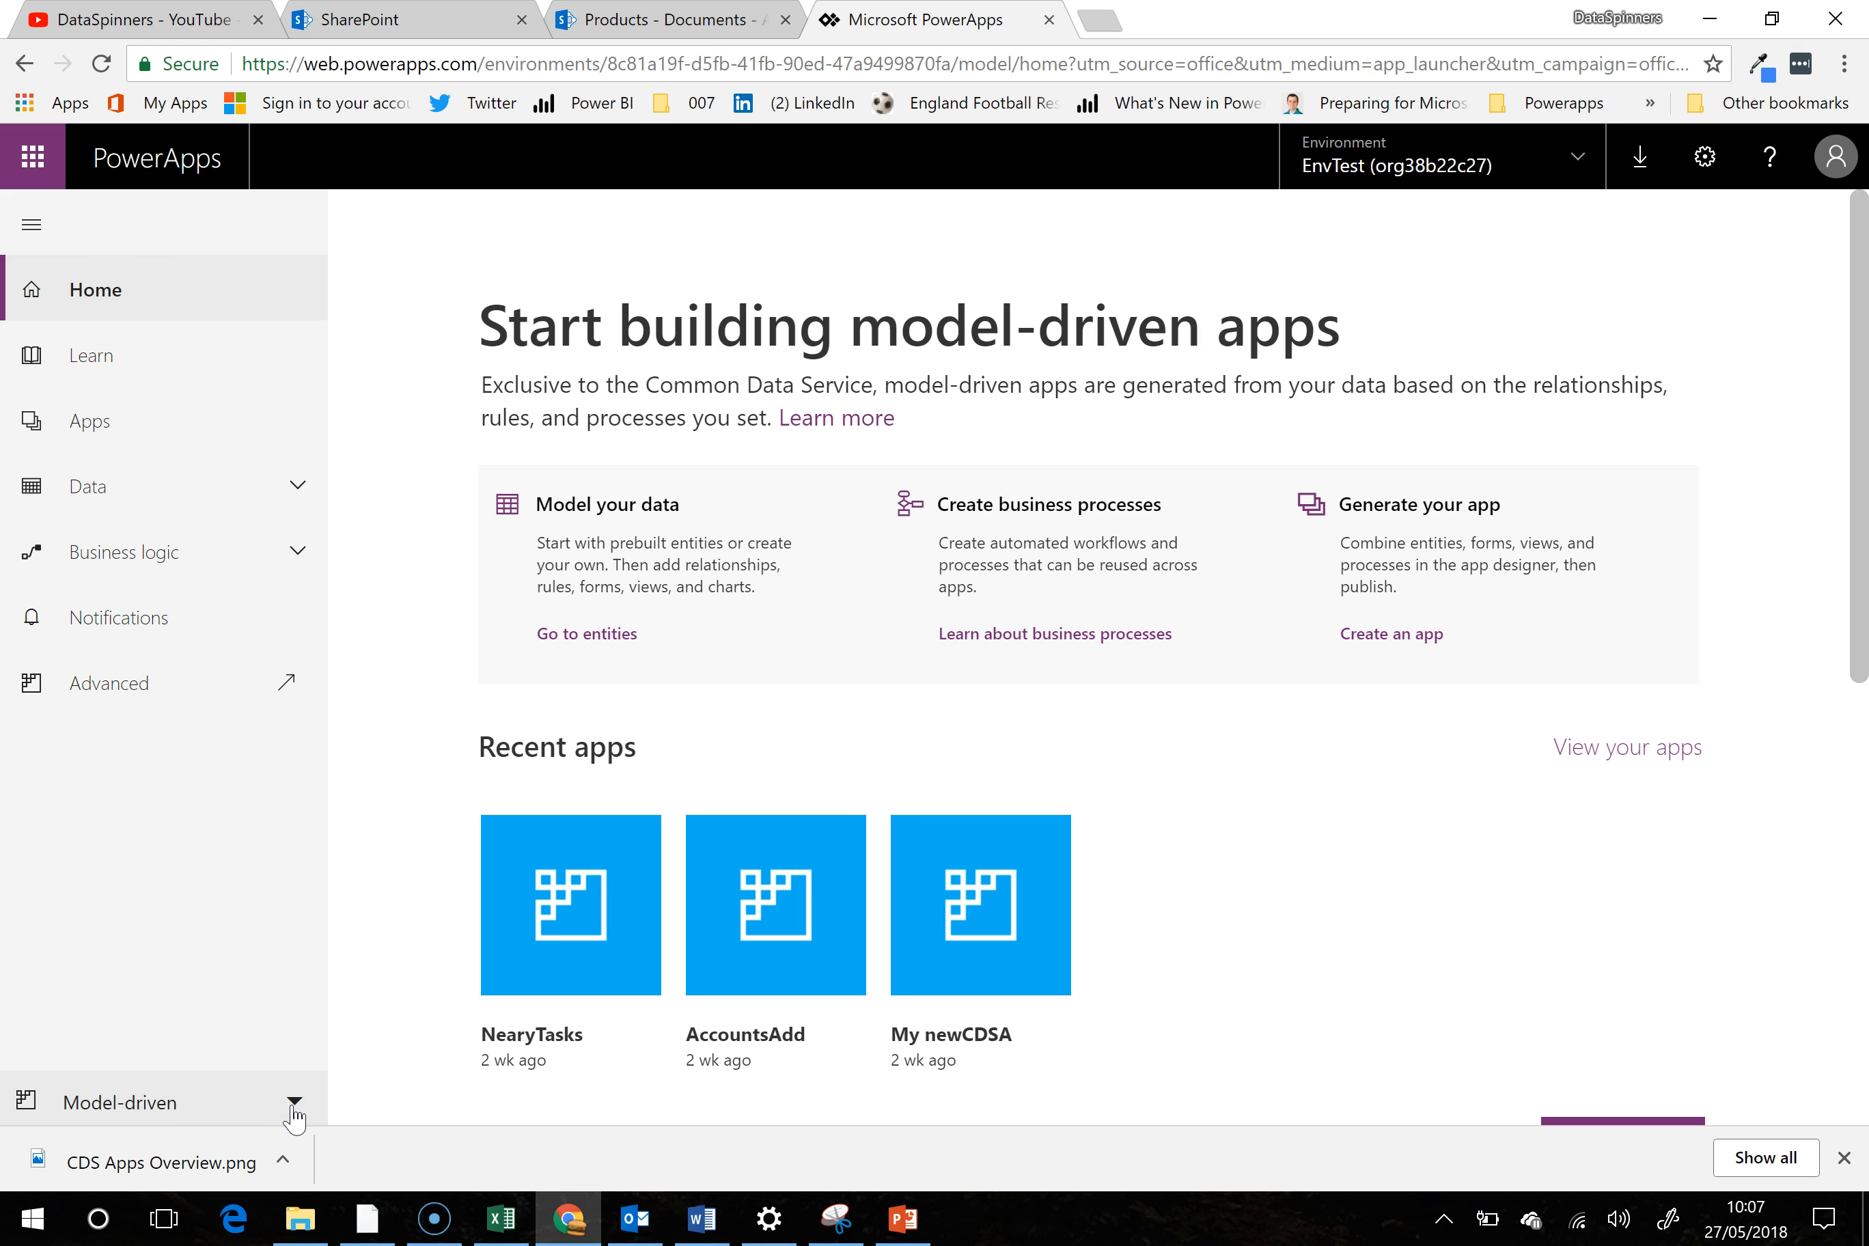
left_click(294, 1108)
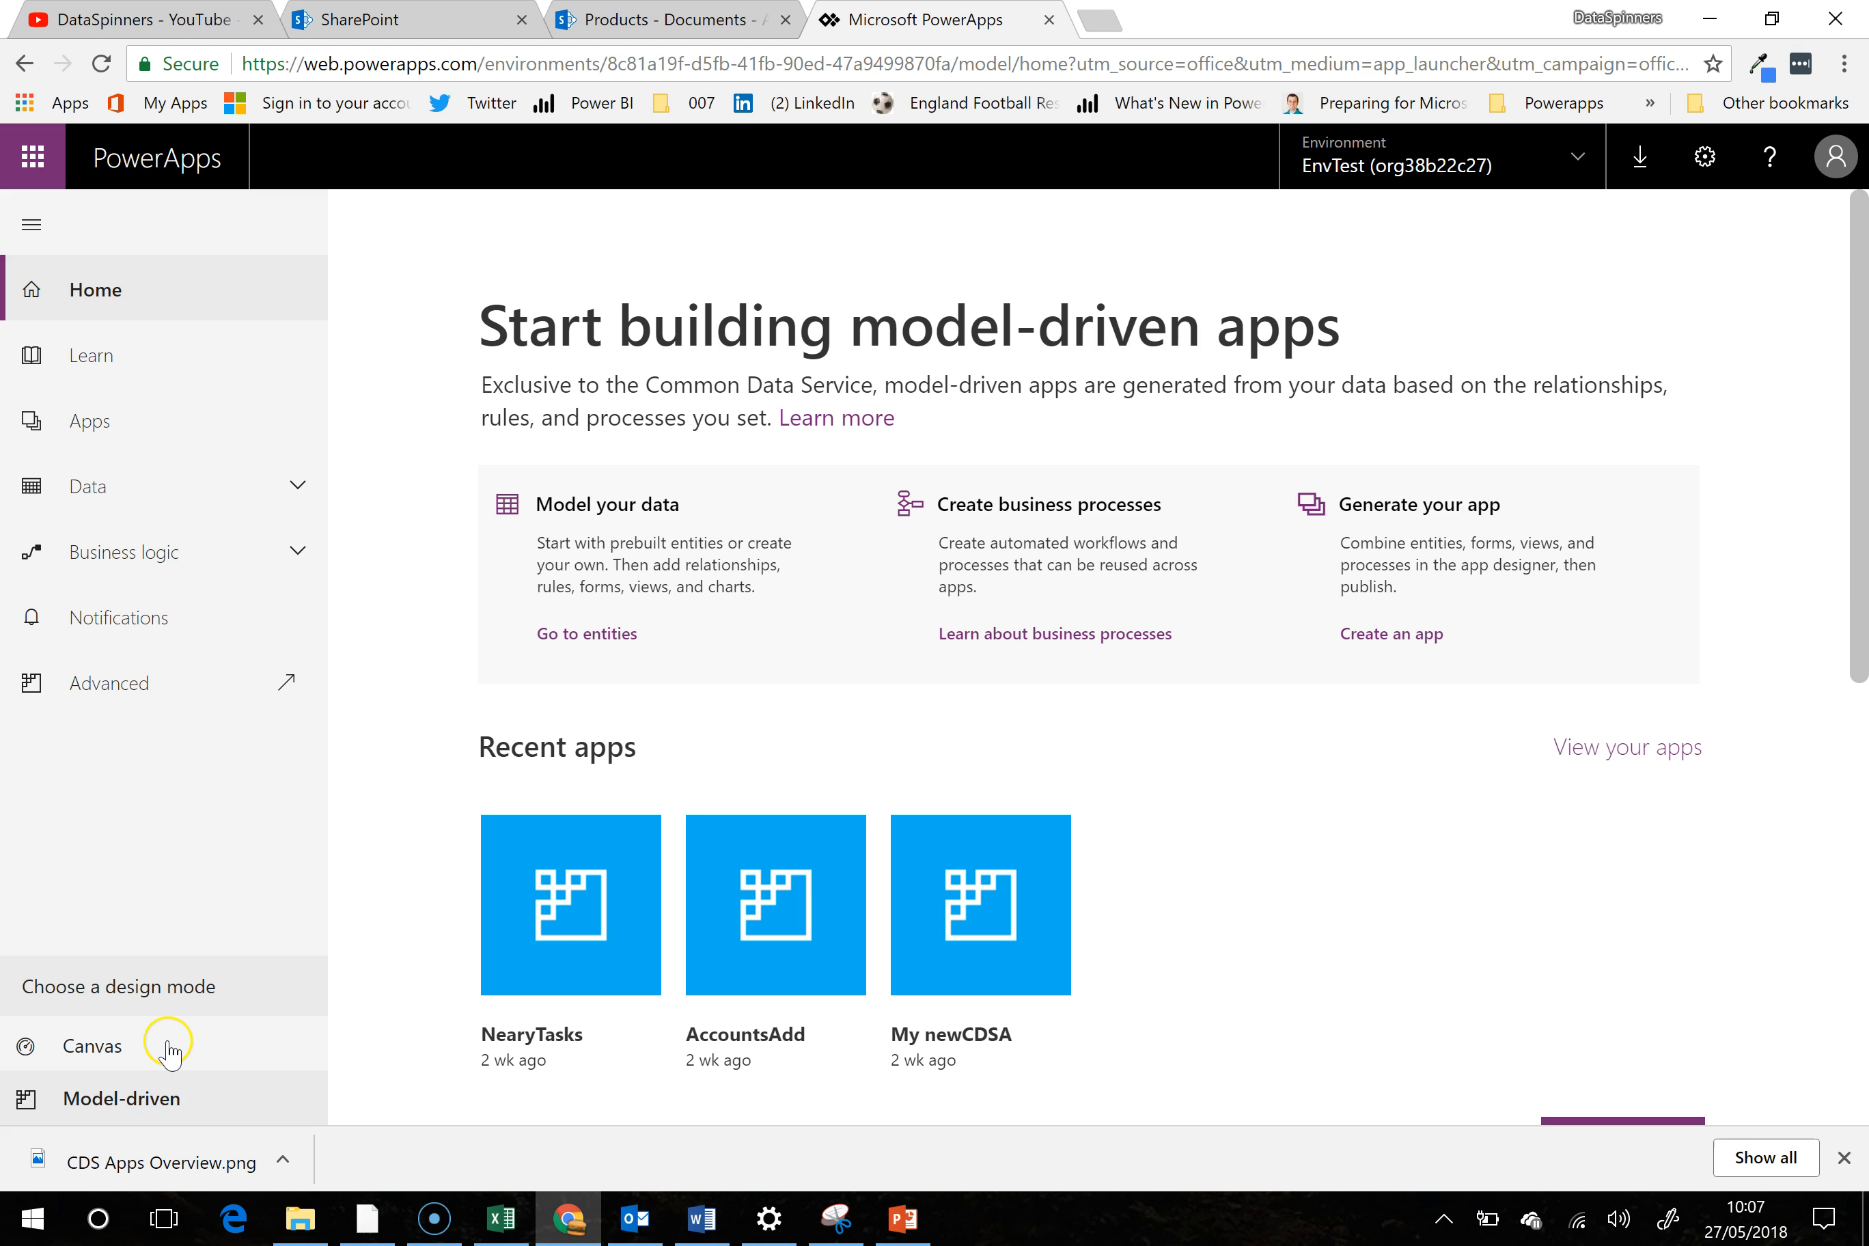
left_click(169, 1045)
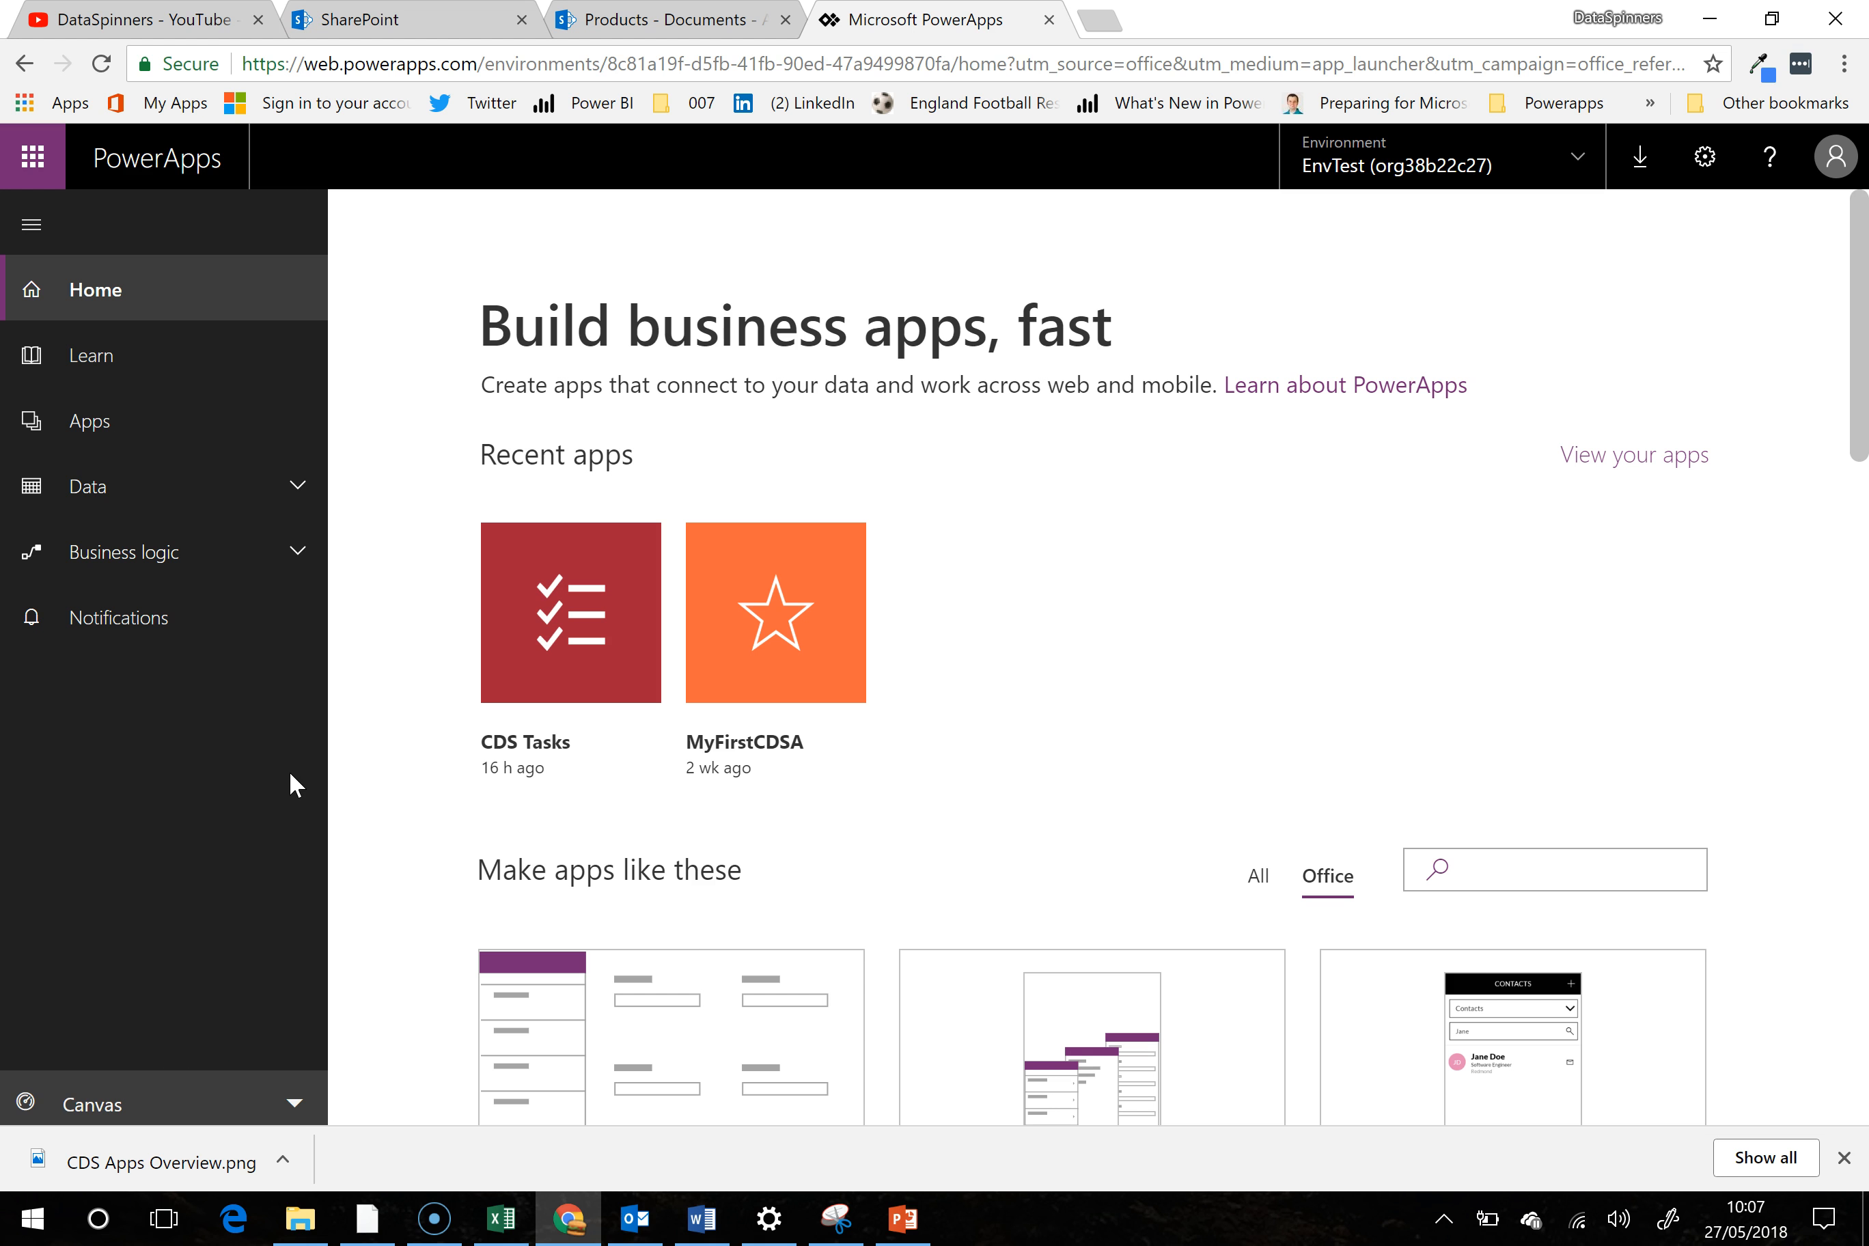
left_click(231, 514)
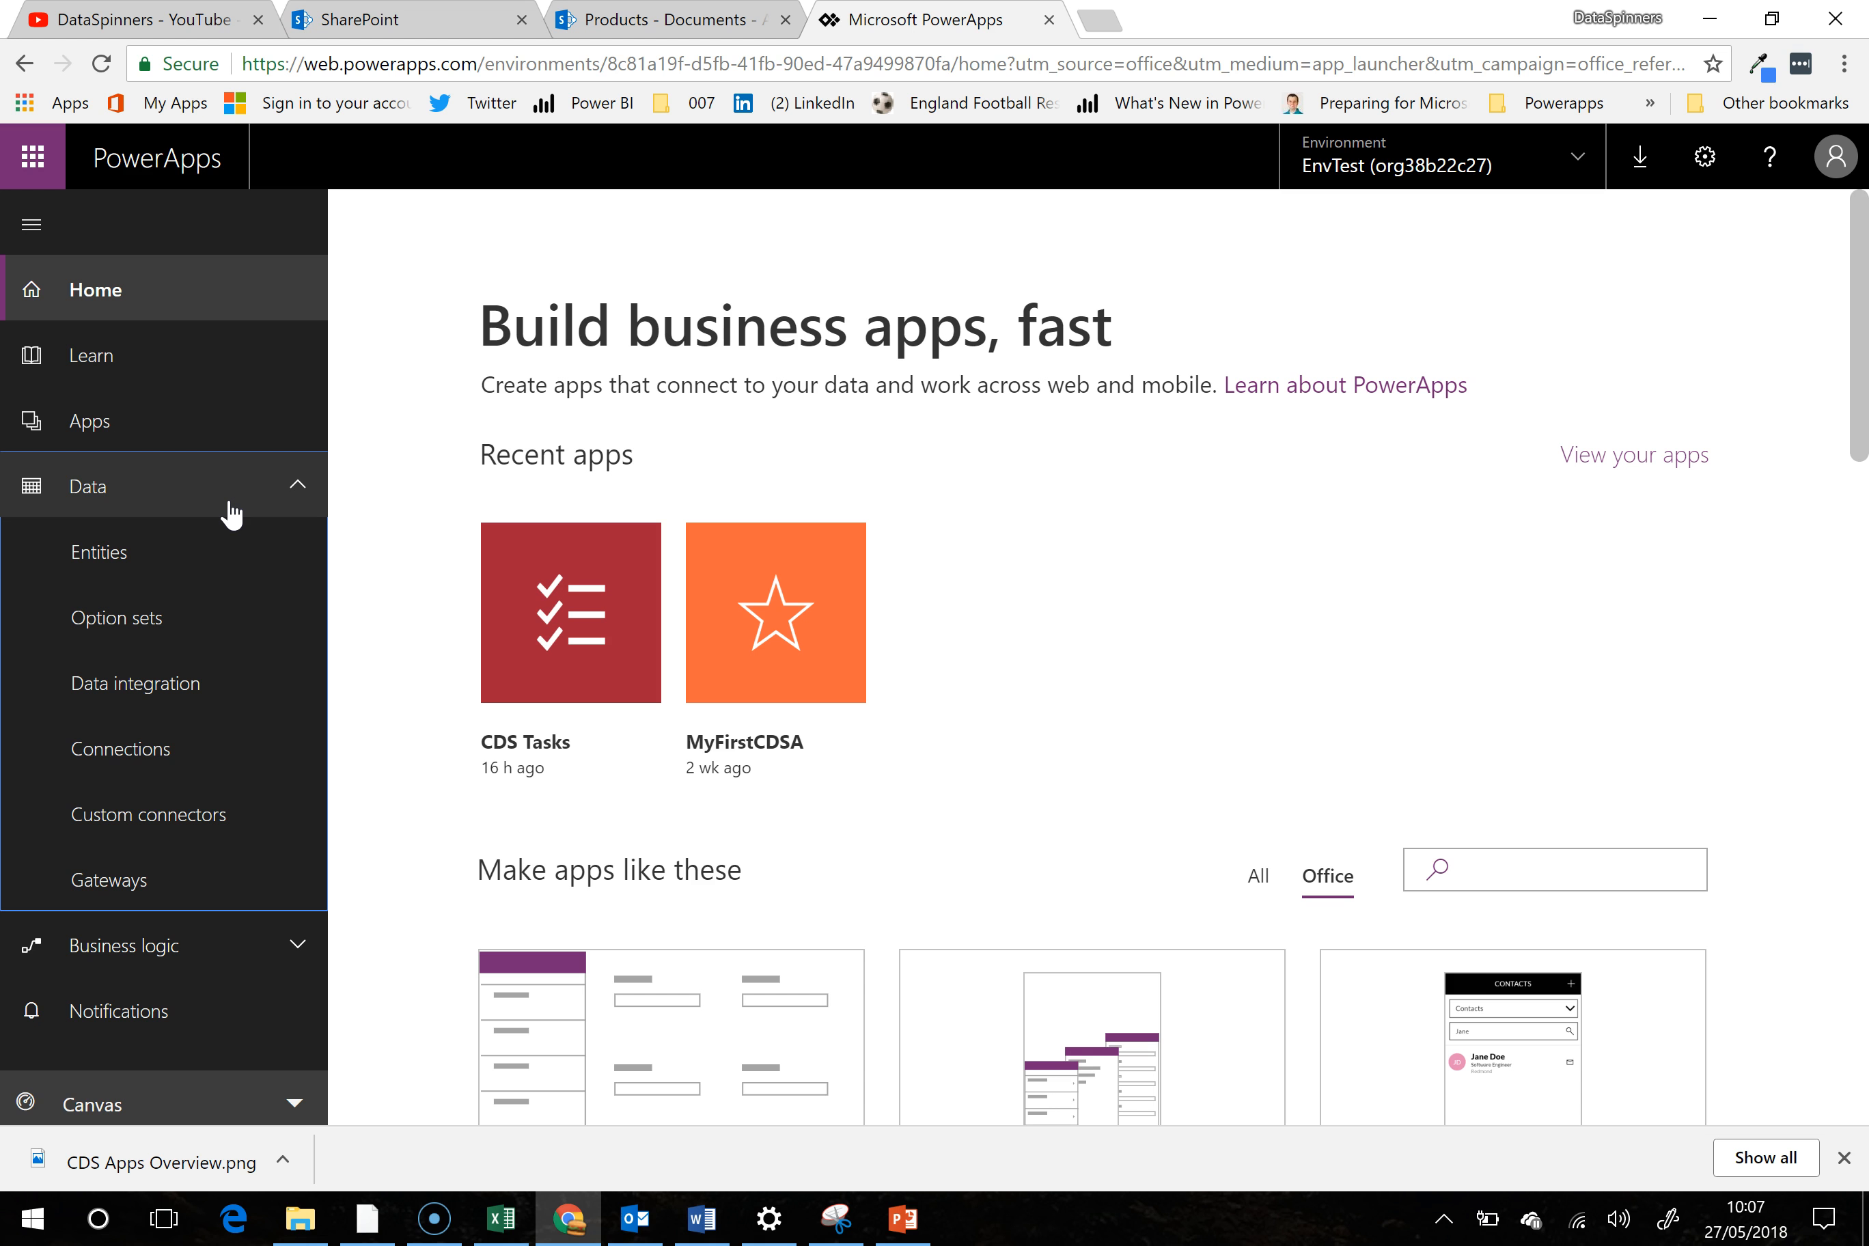
Switch to the PowerPoint slide show, review the hand-drawn data model on the last slide, and return to PowerApps
left_click(904, 1223)
left_click(690, 1006)
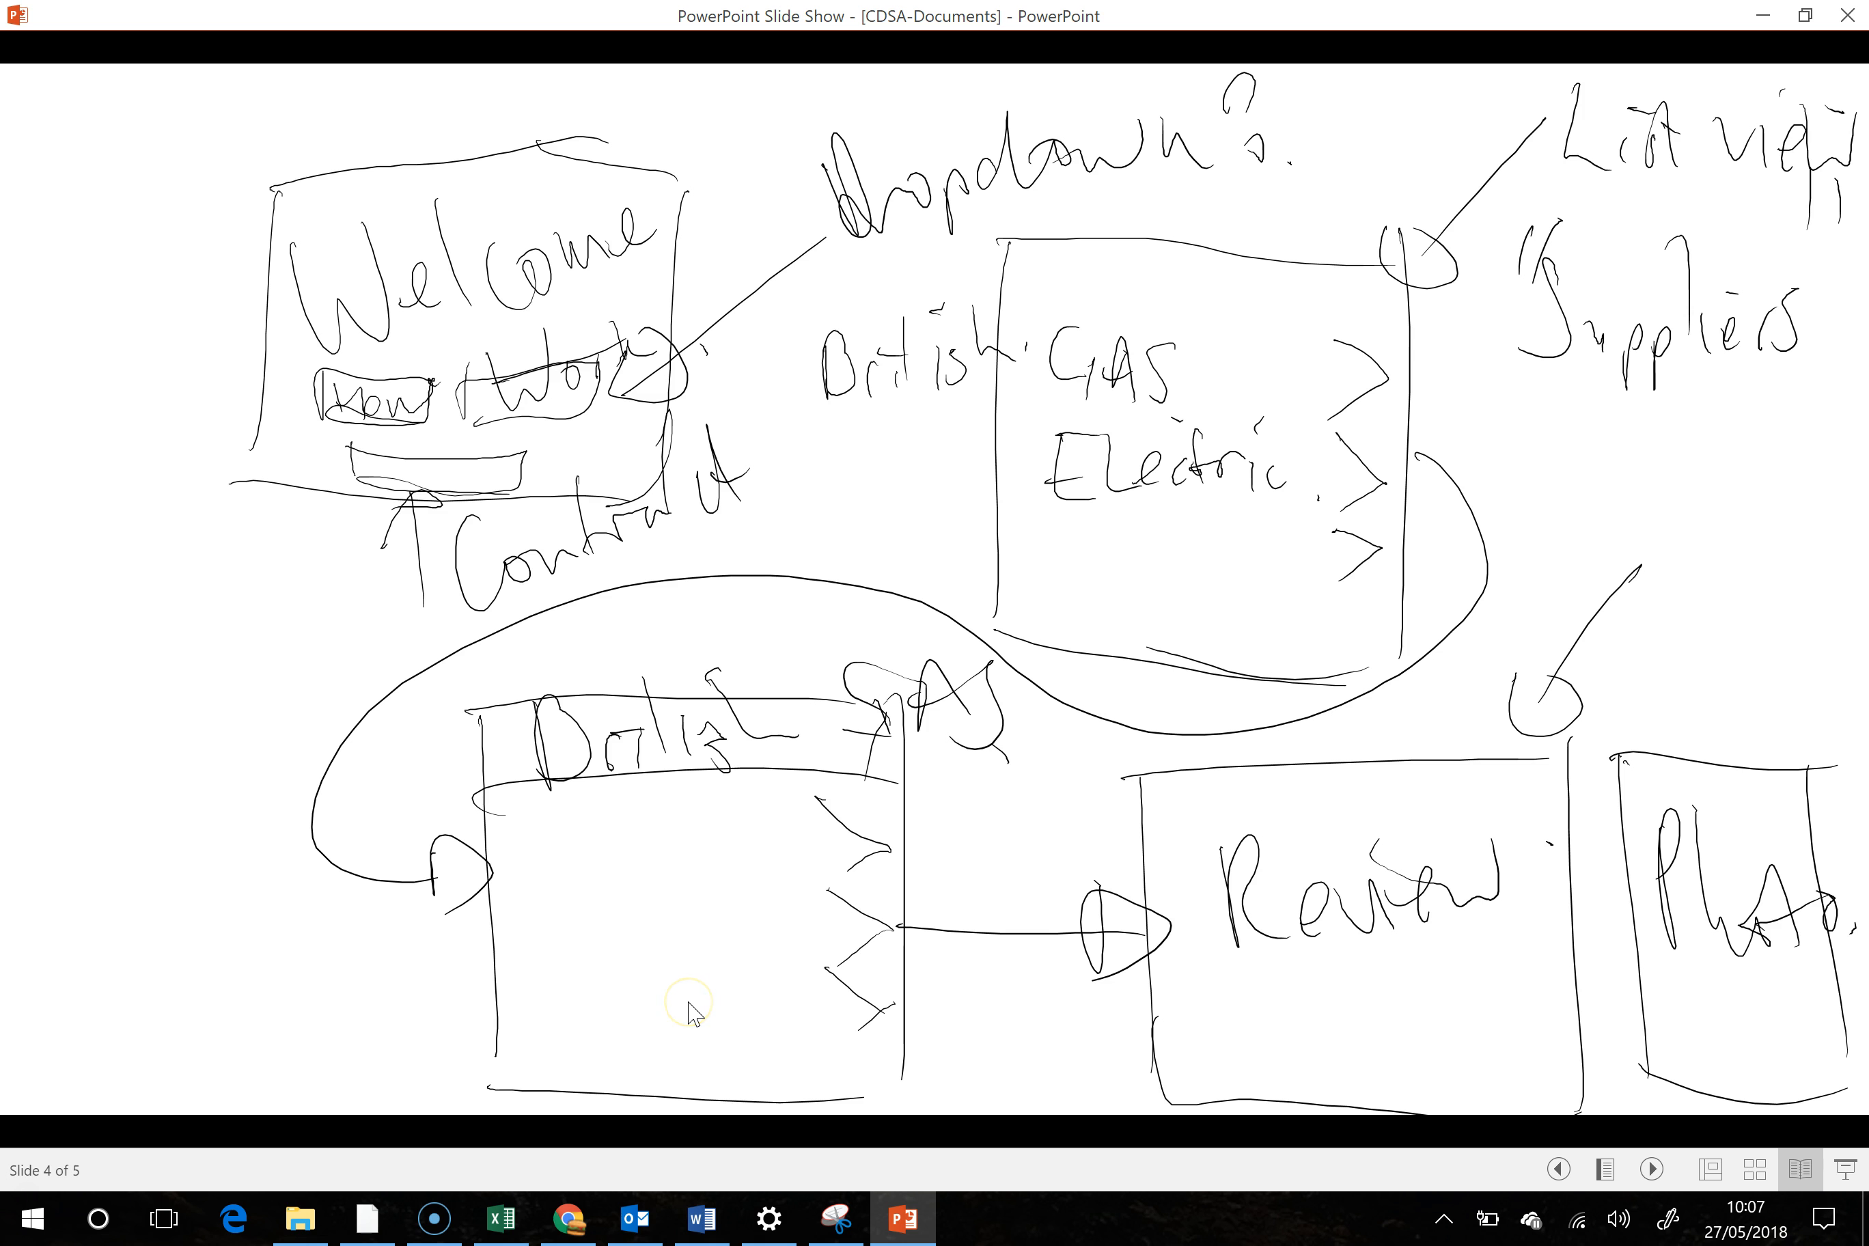
left_click(694, 1015)
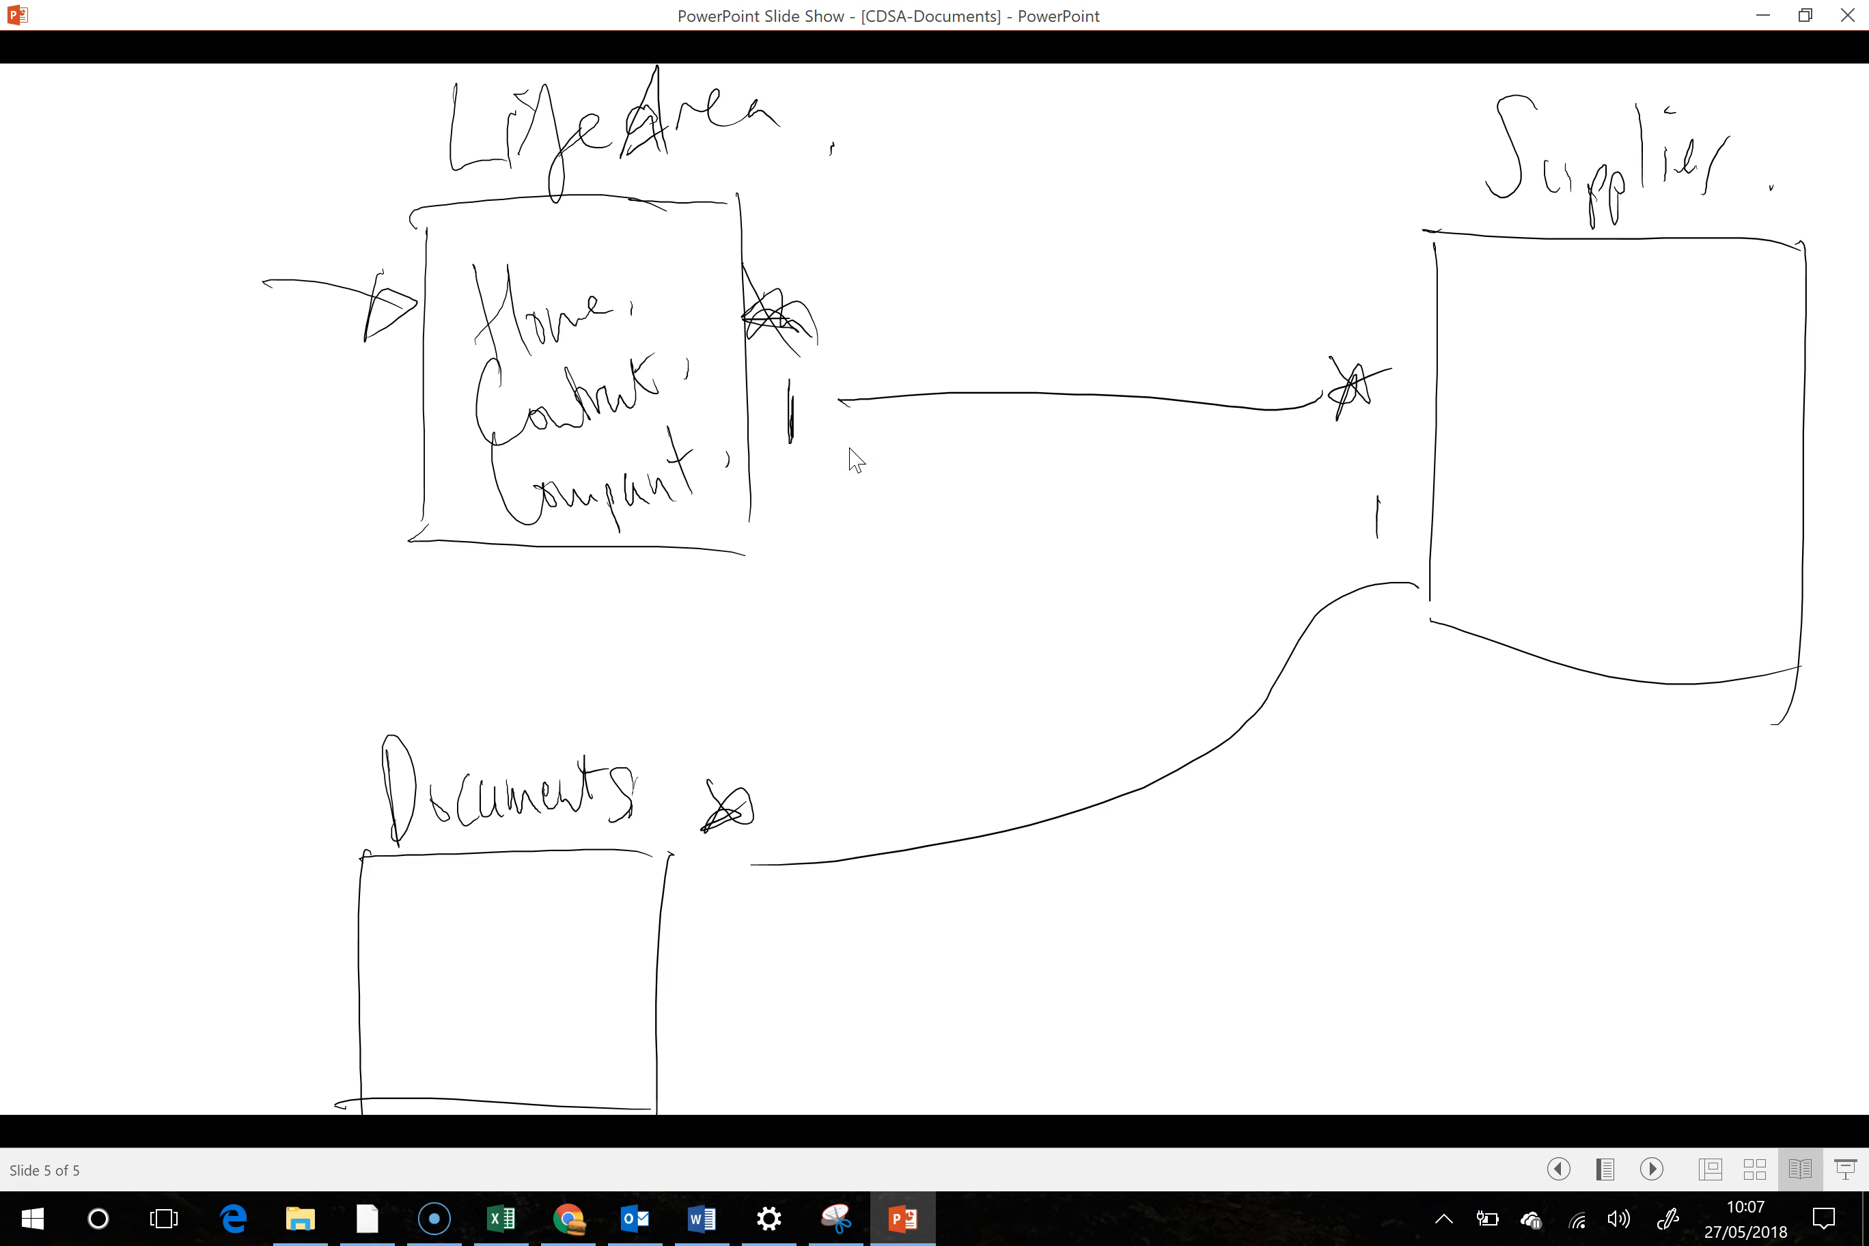
left_click(1763, 16)
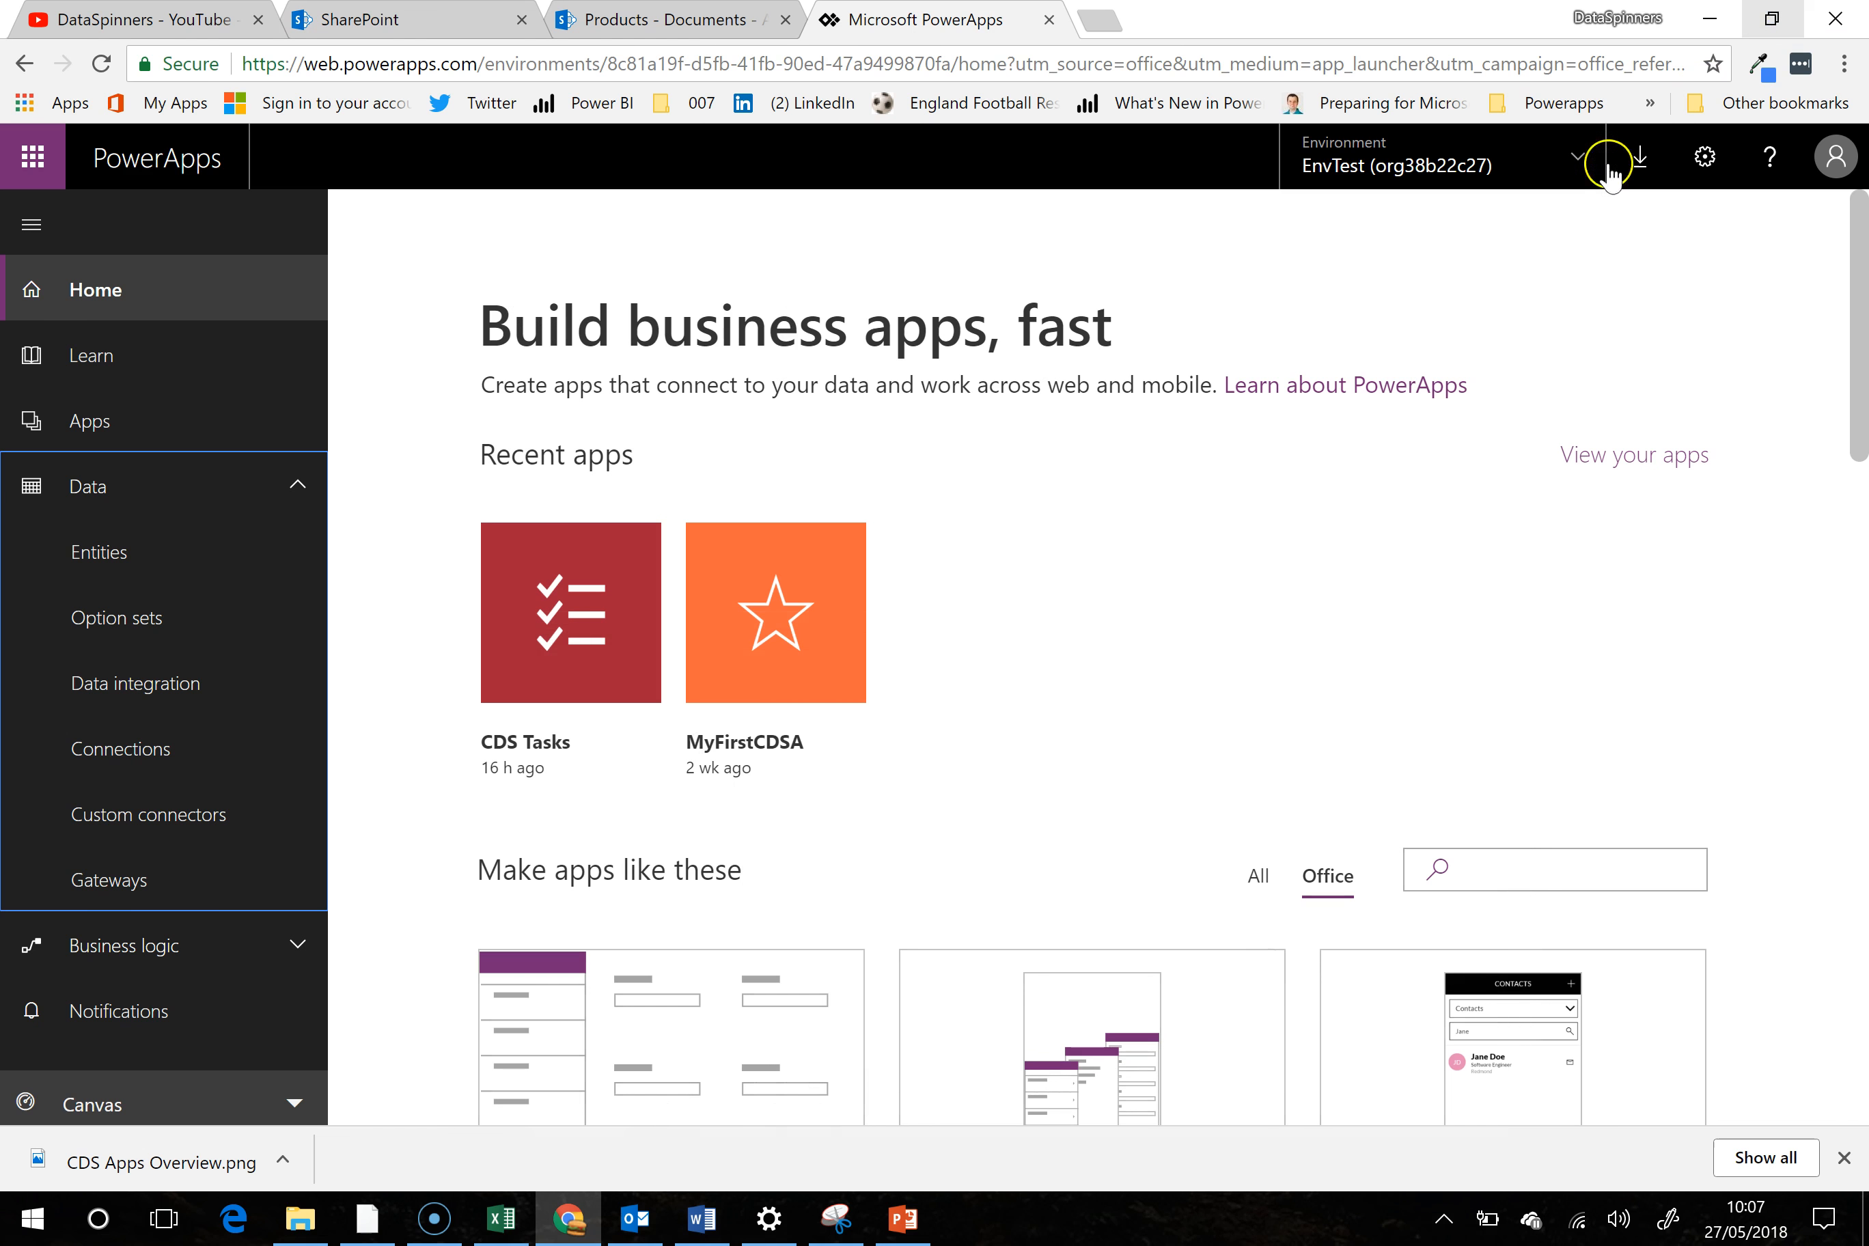
Open the entities list and create a new entity with the display name LifeArea
left_click(151, 572)
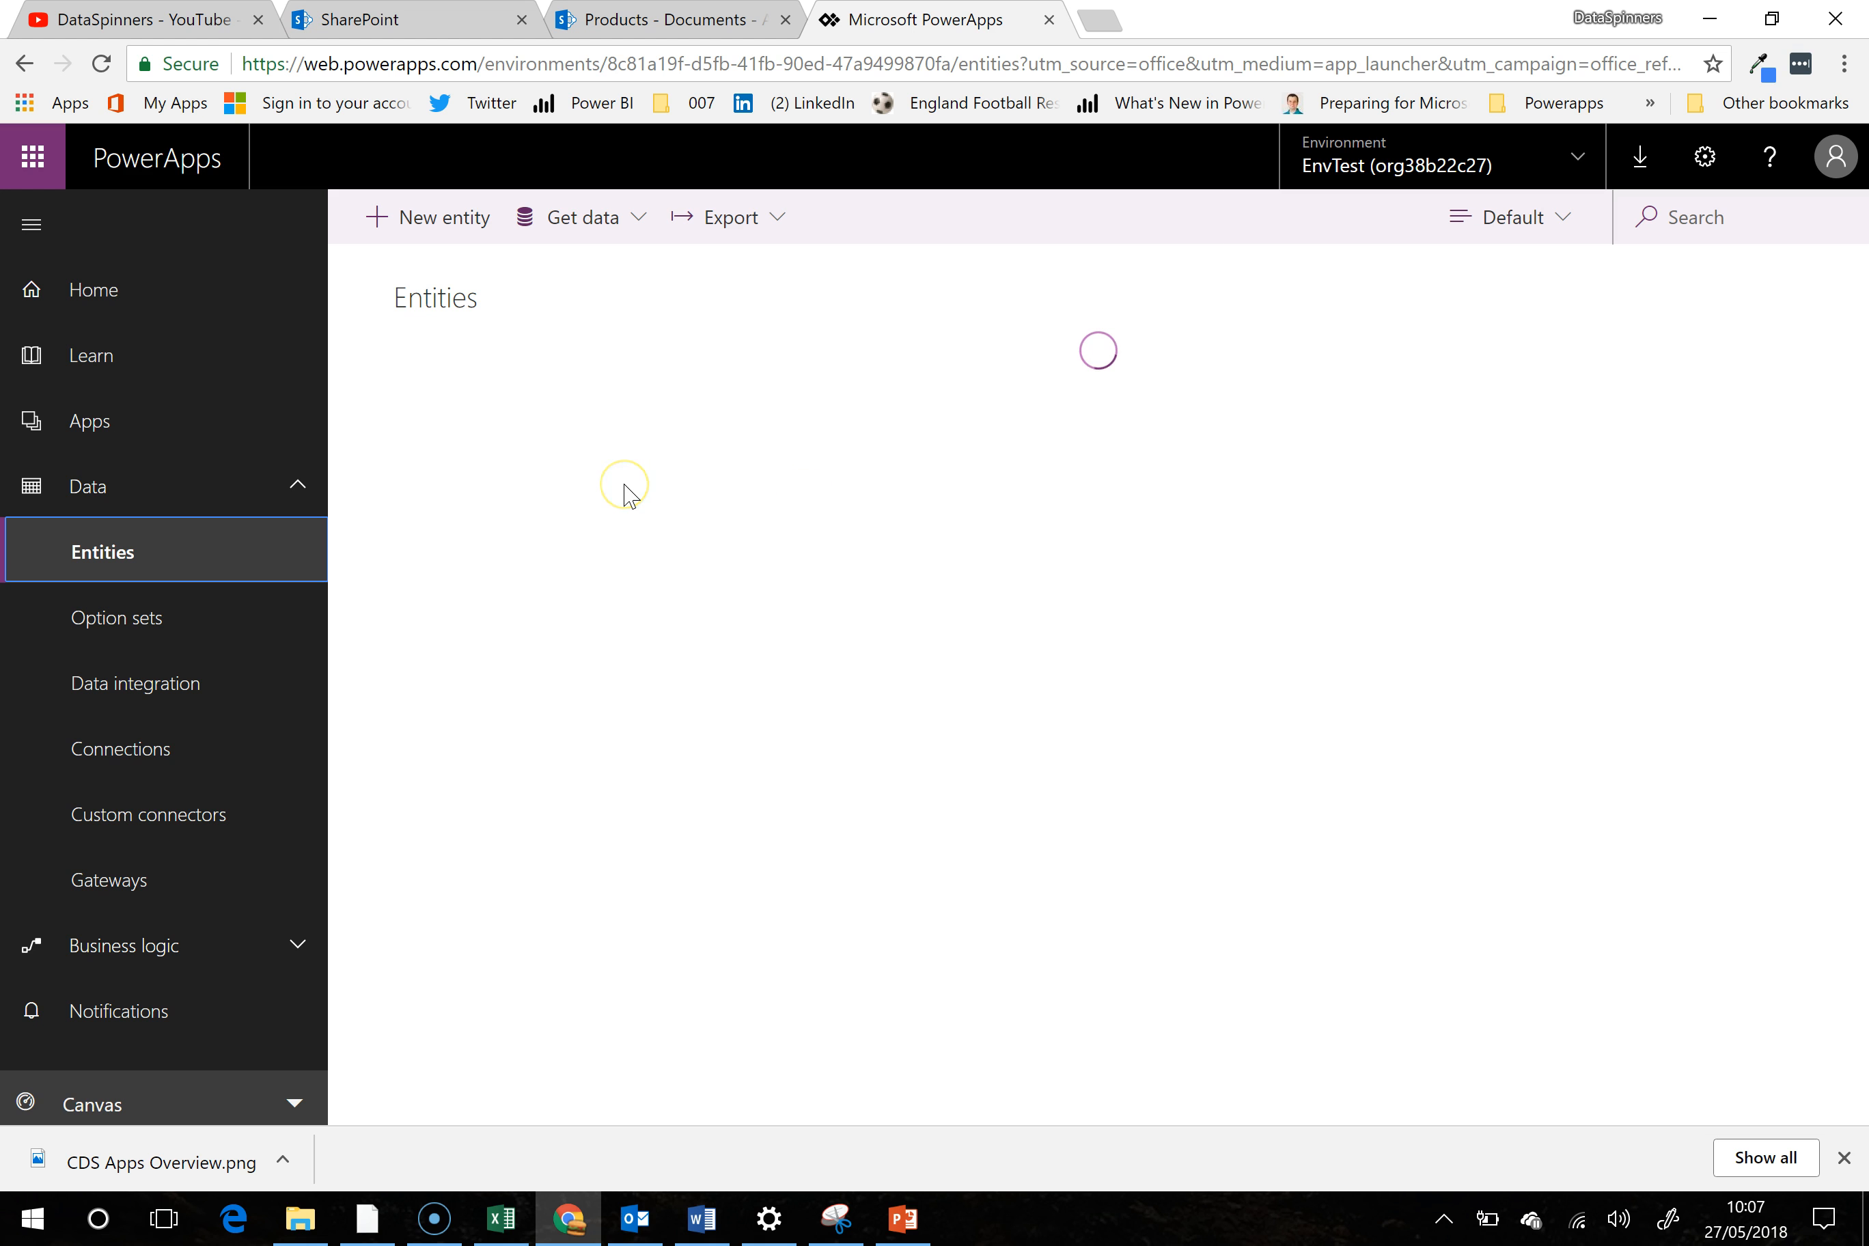
left_click(671, 550)
scroll(671, 559, "down", 8)
scroll(671, 558, "up", 8)
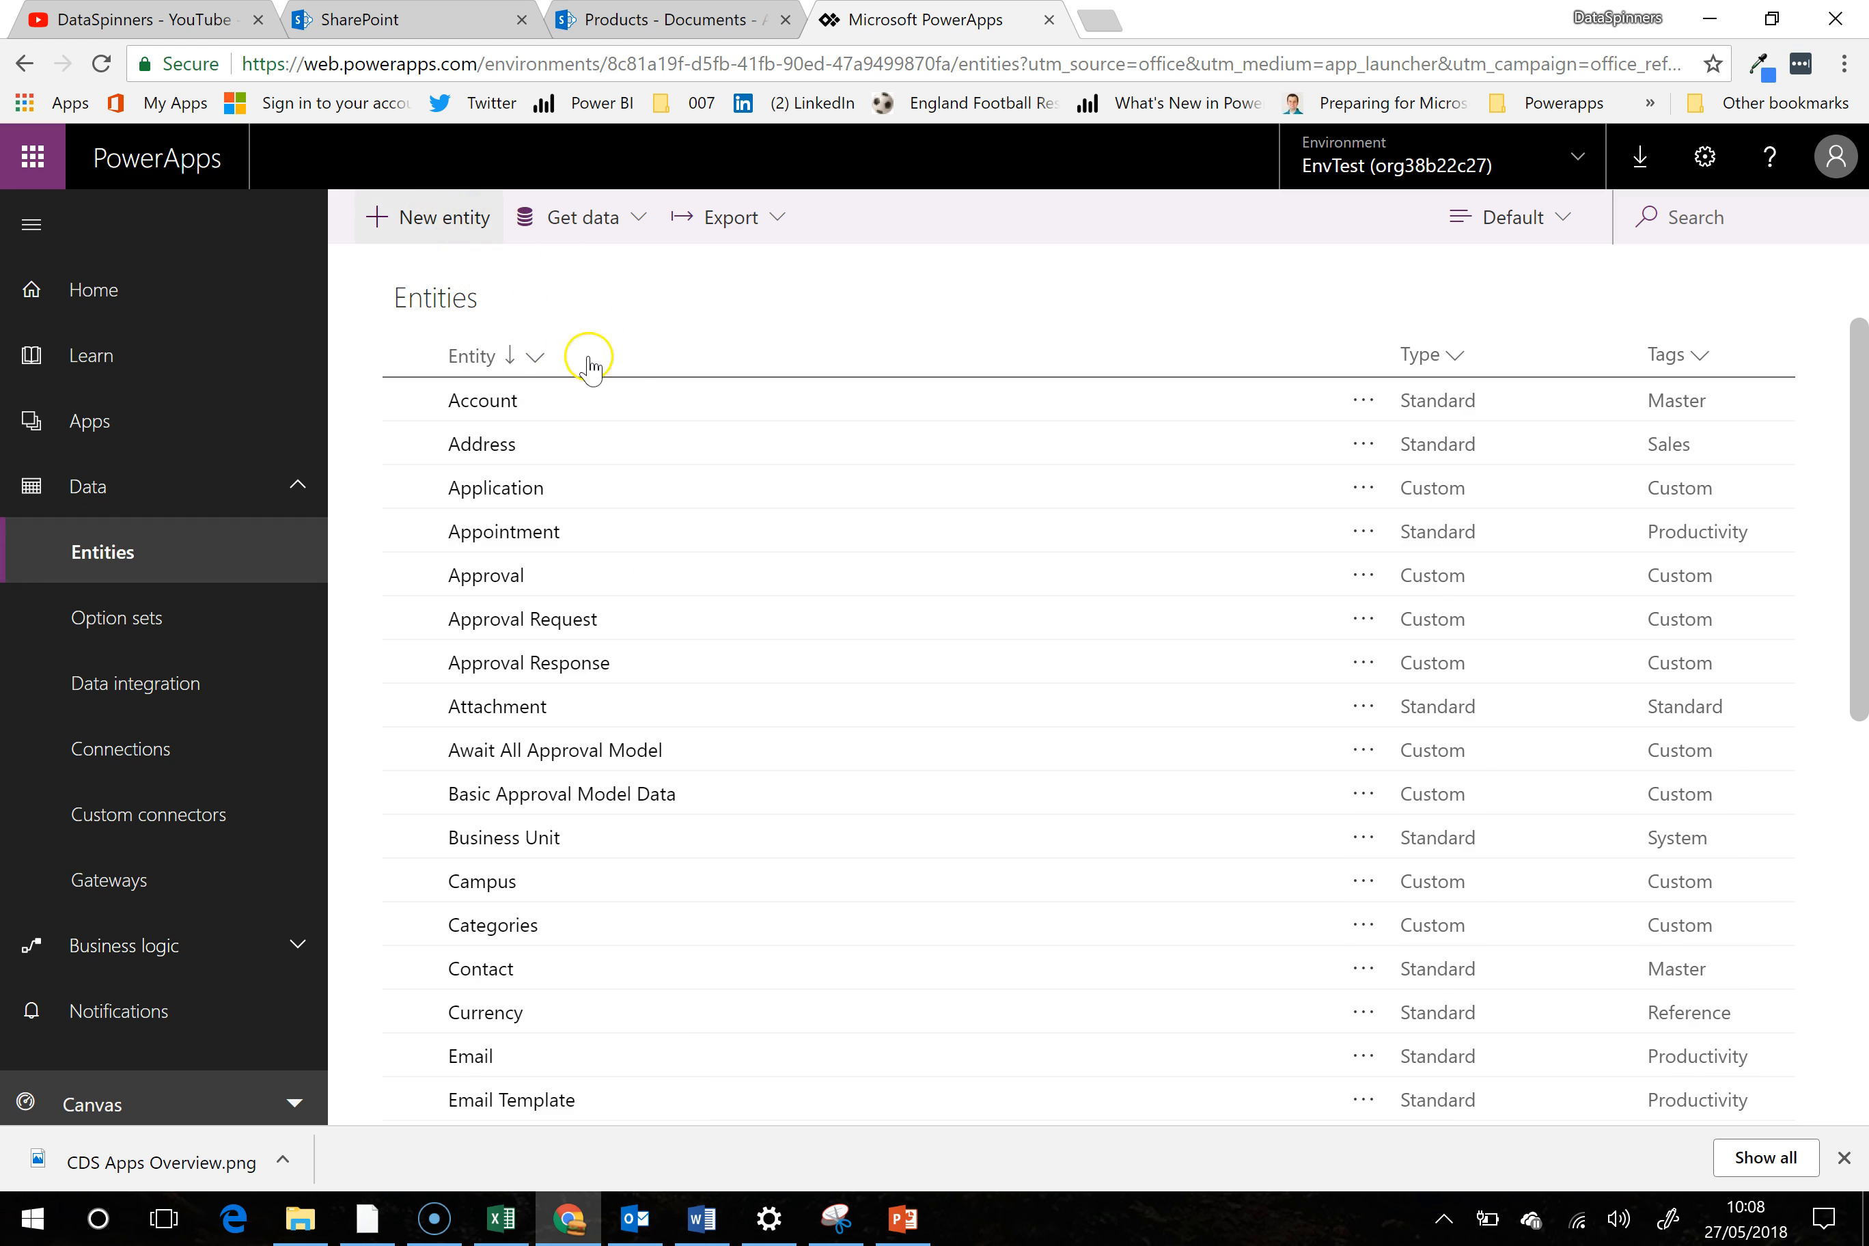
left_click(1510, 382)
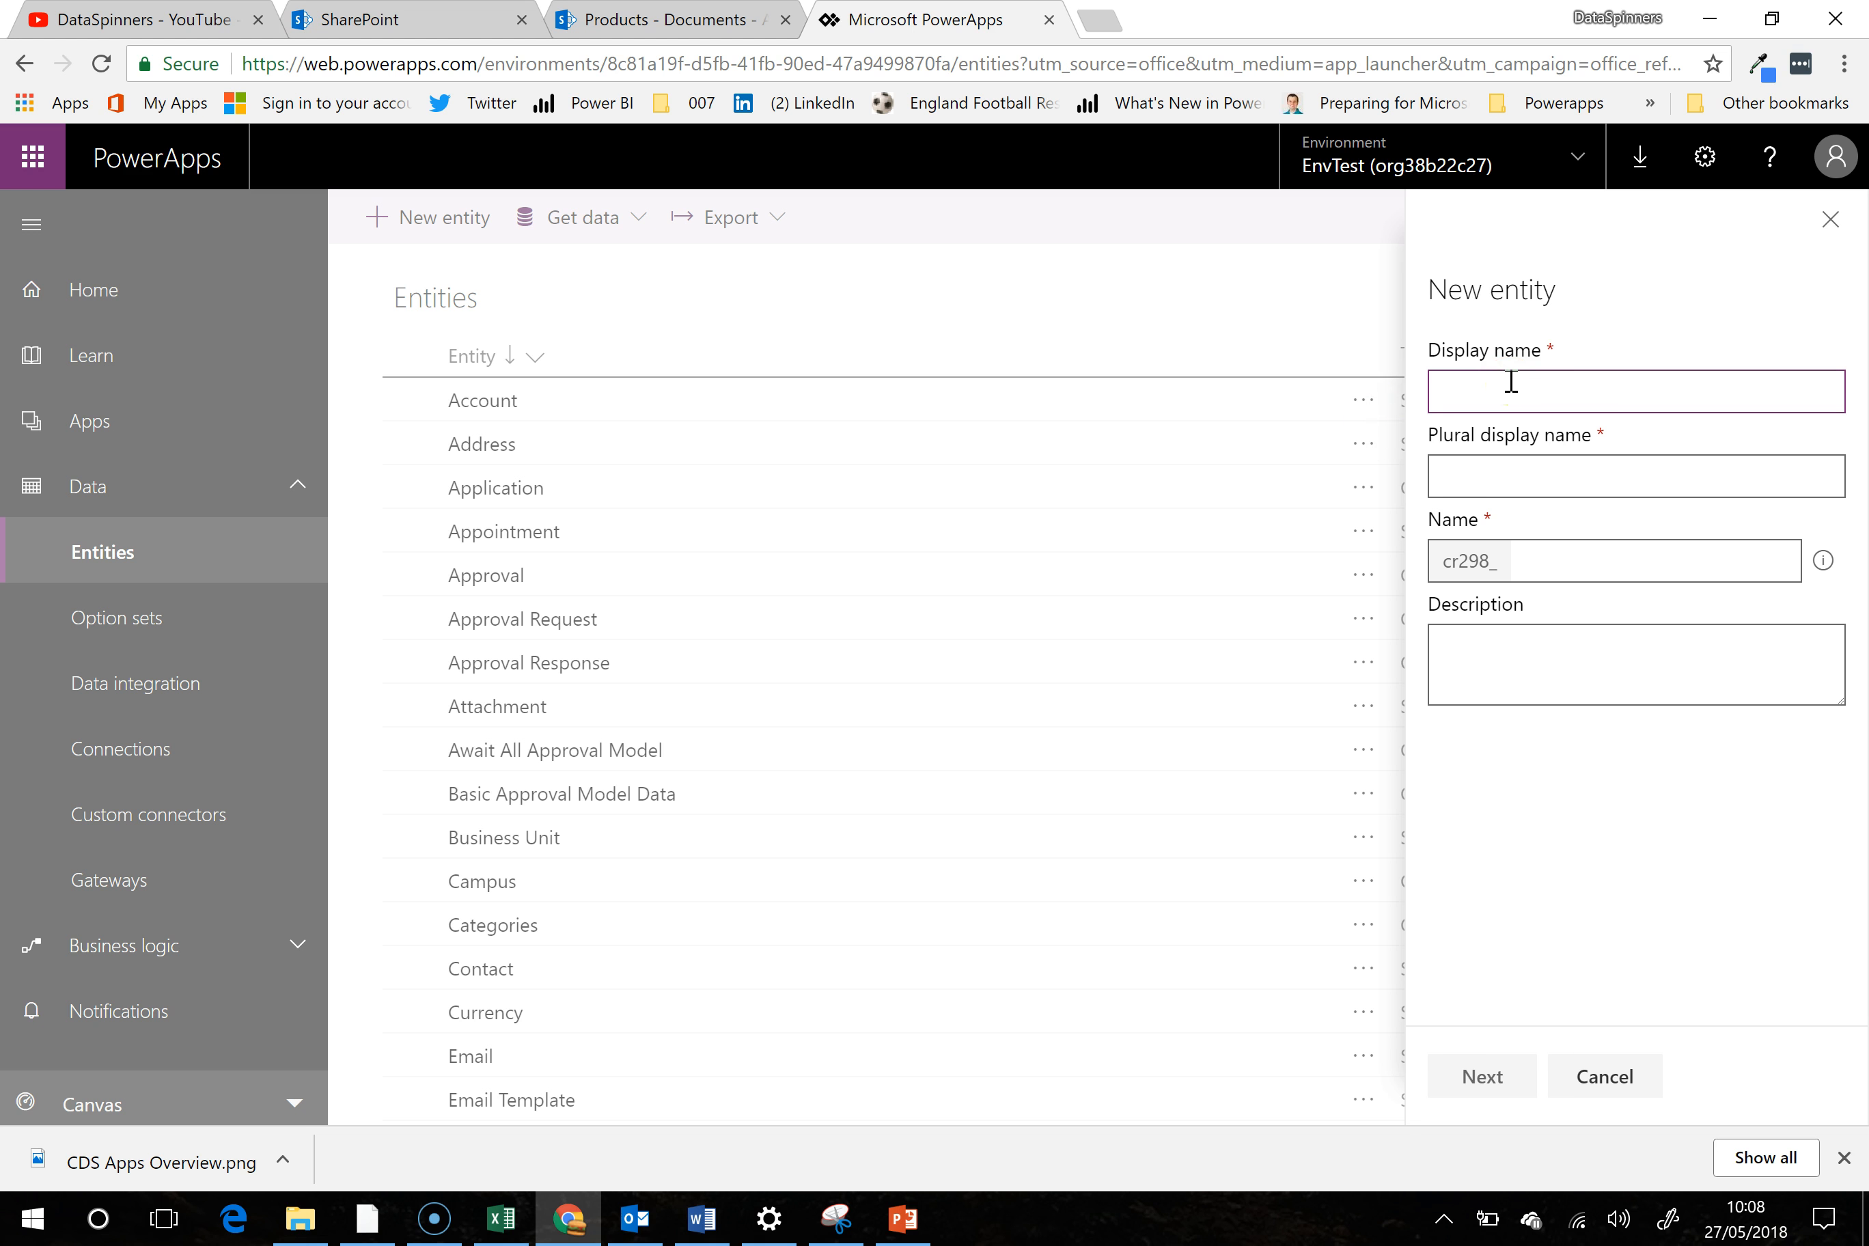
type("LifeArea")
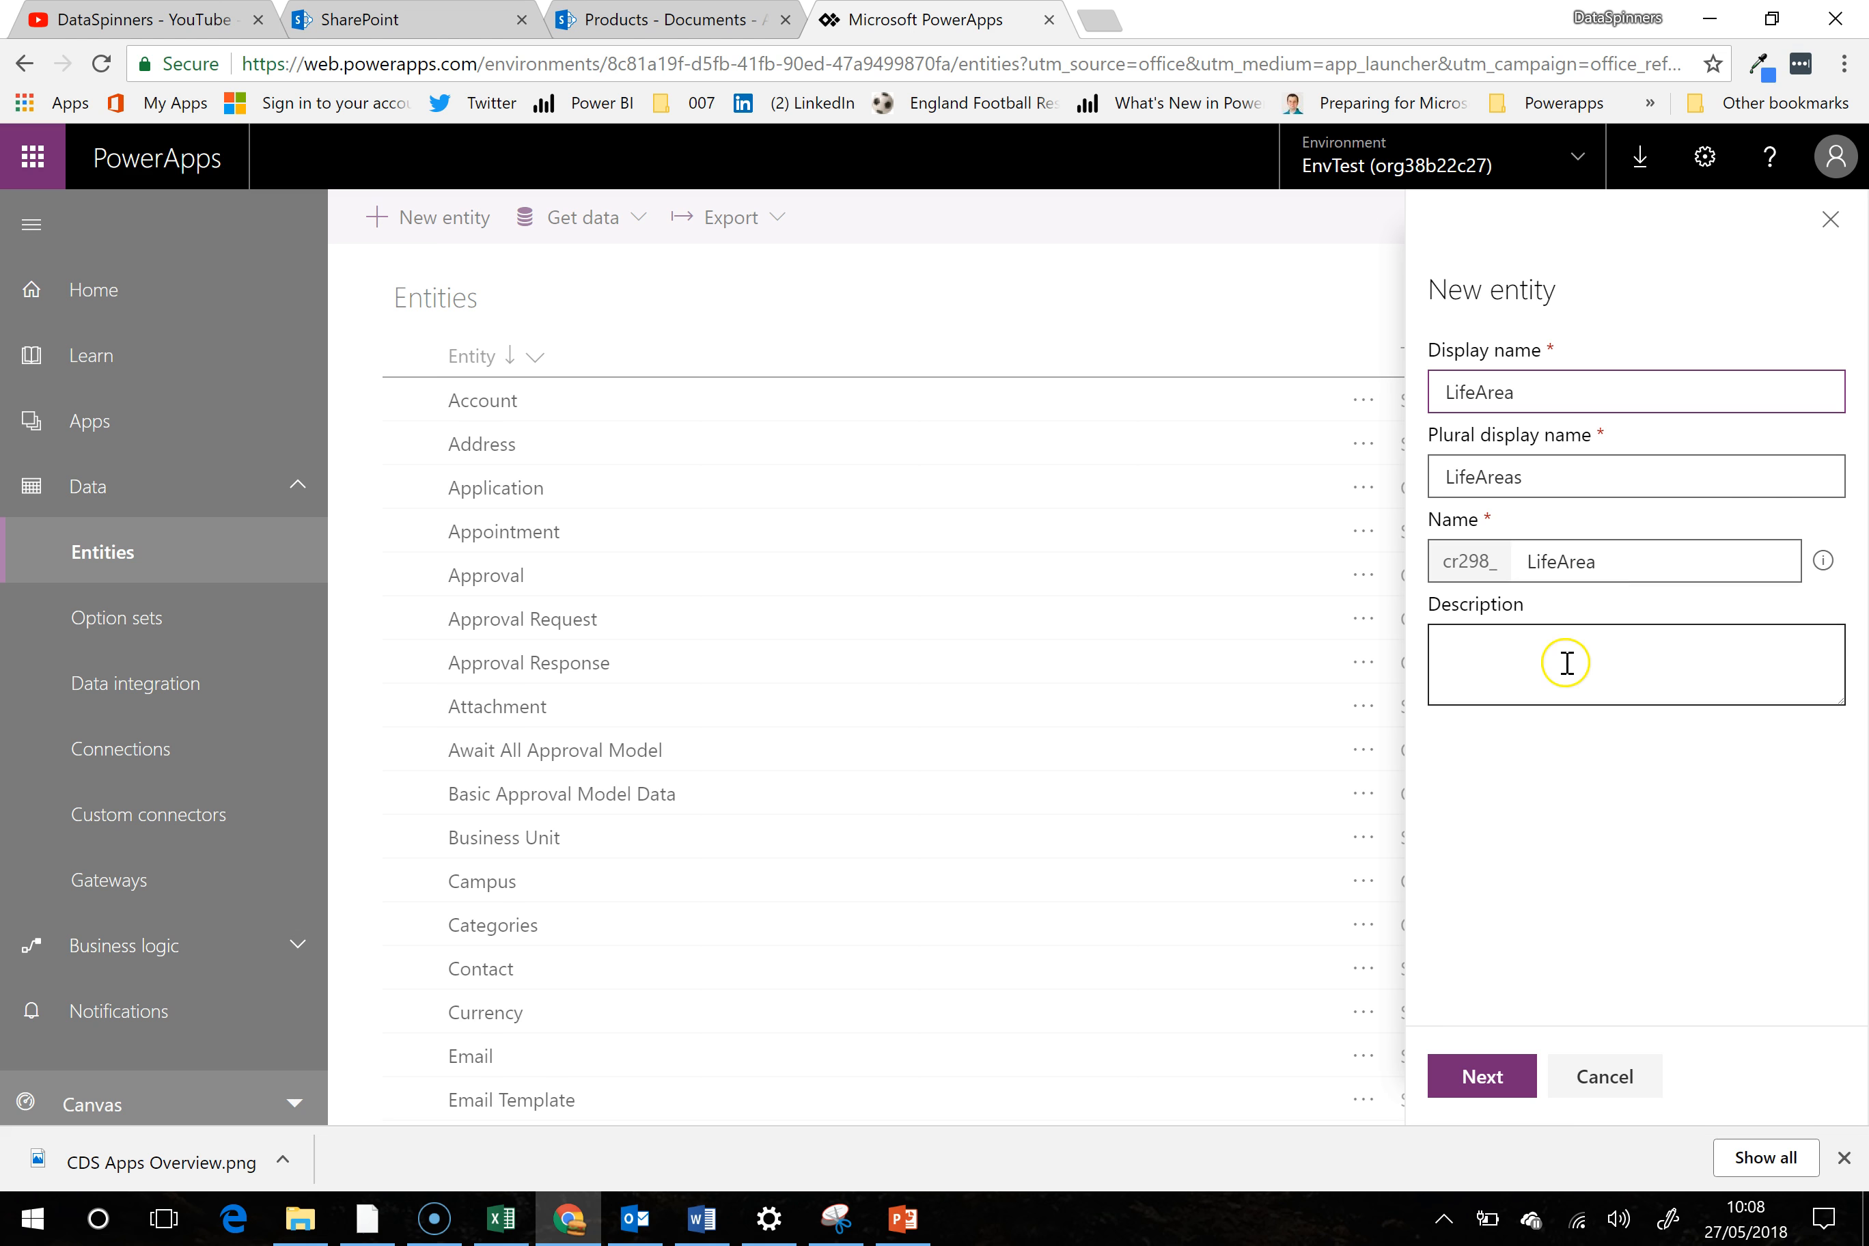
left_click(1487, 1081)
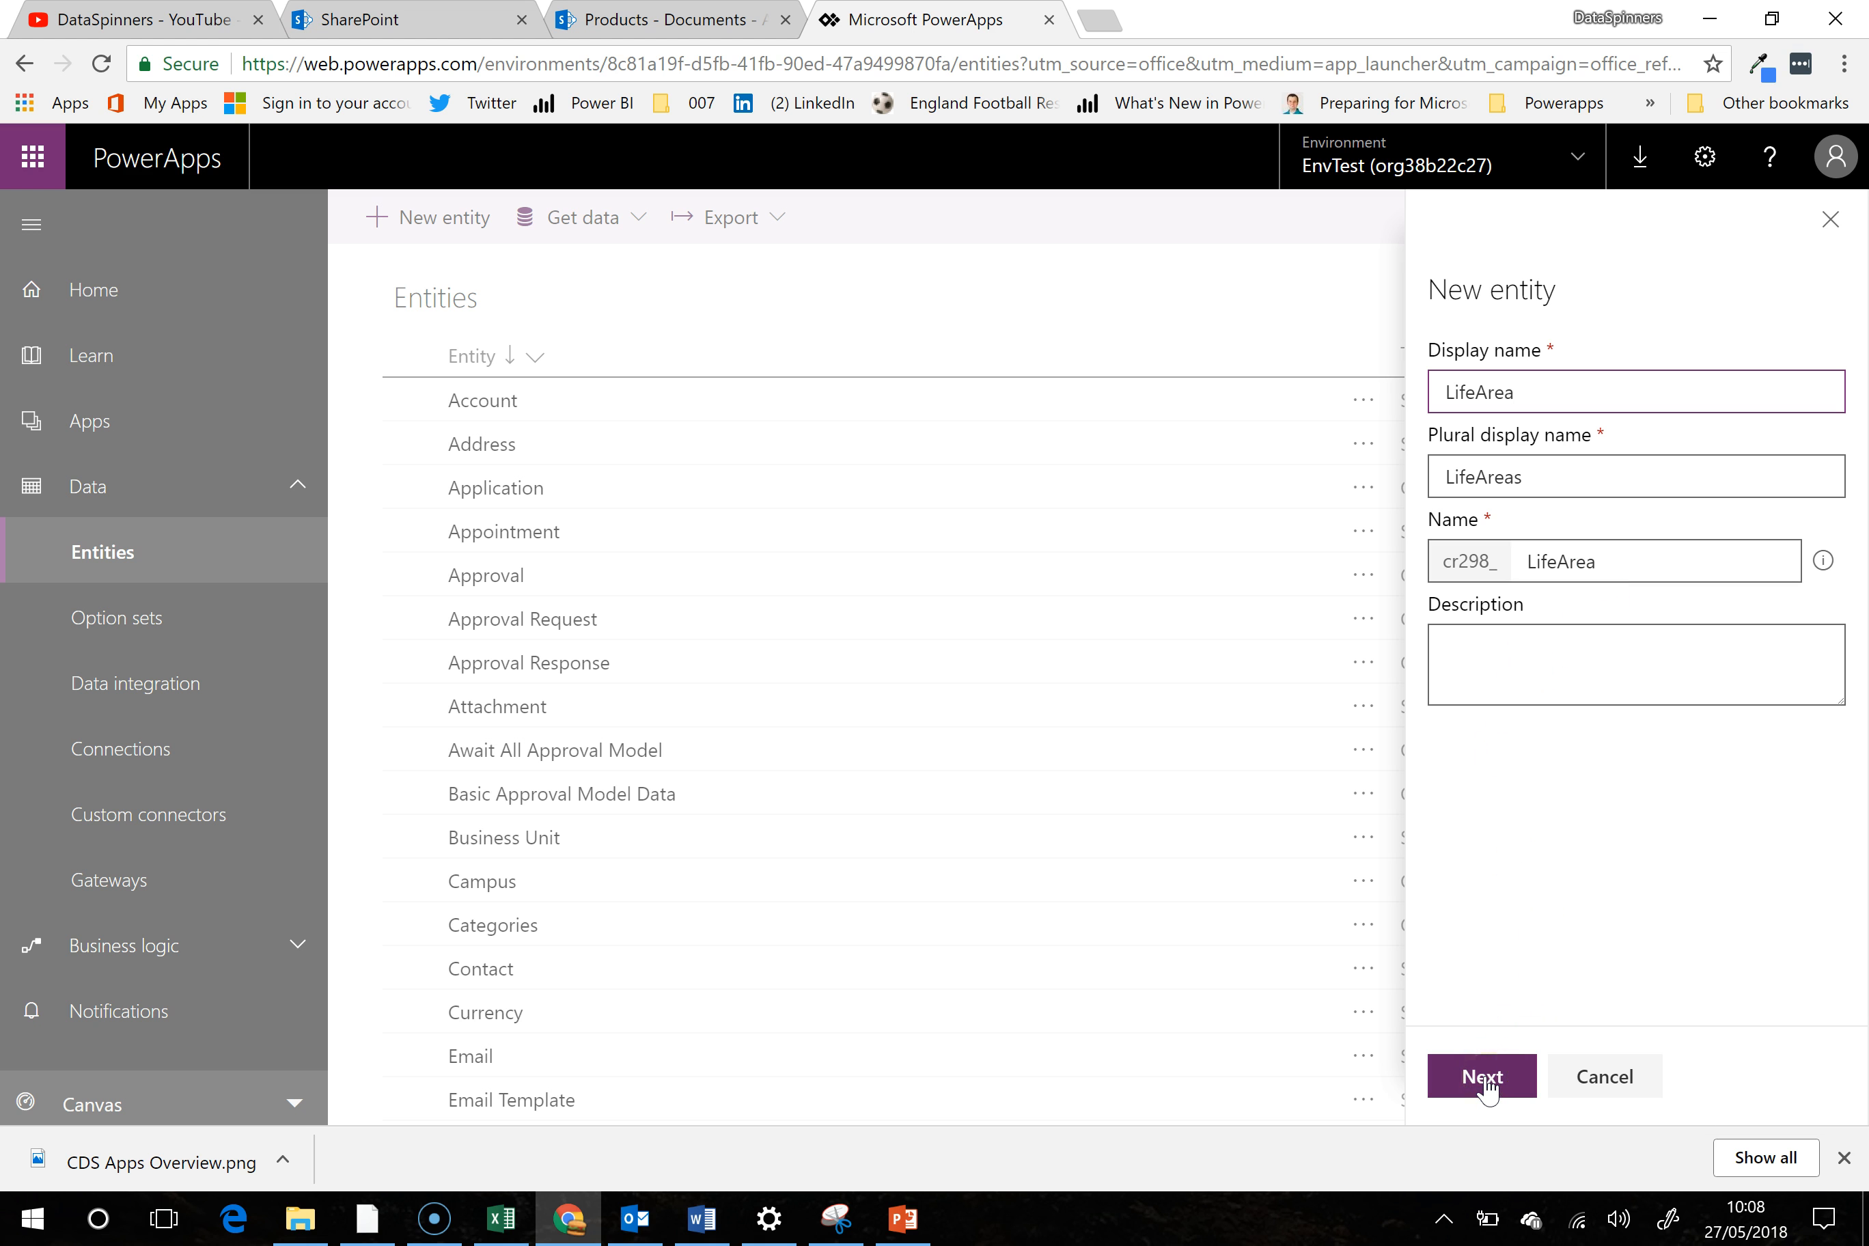
left_click(1486, 1081)
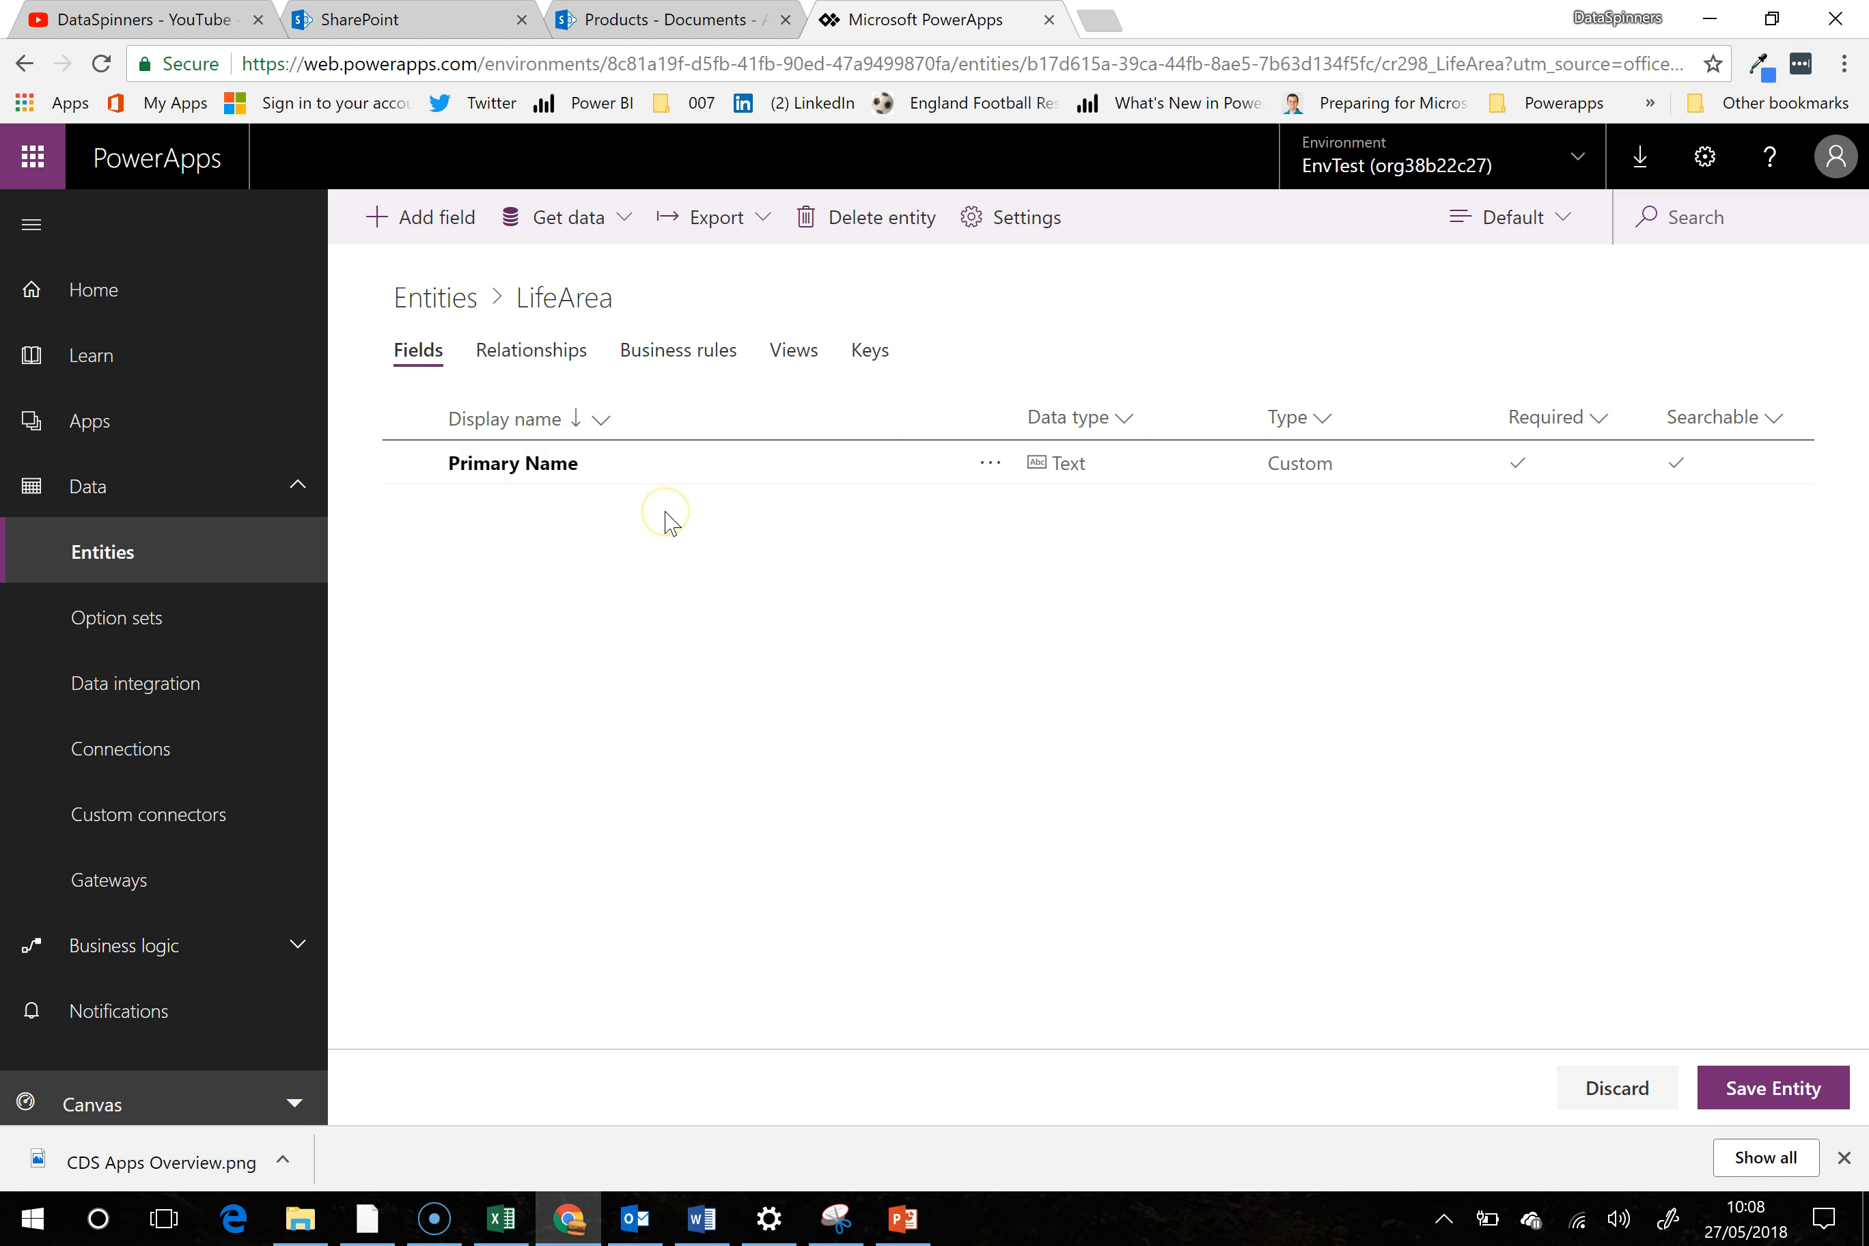
Open the properties of the Primary Name field and examine its advanced options
left_click(533, 471)
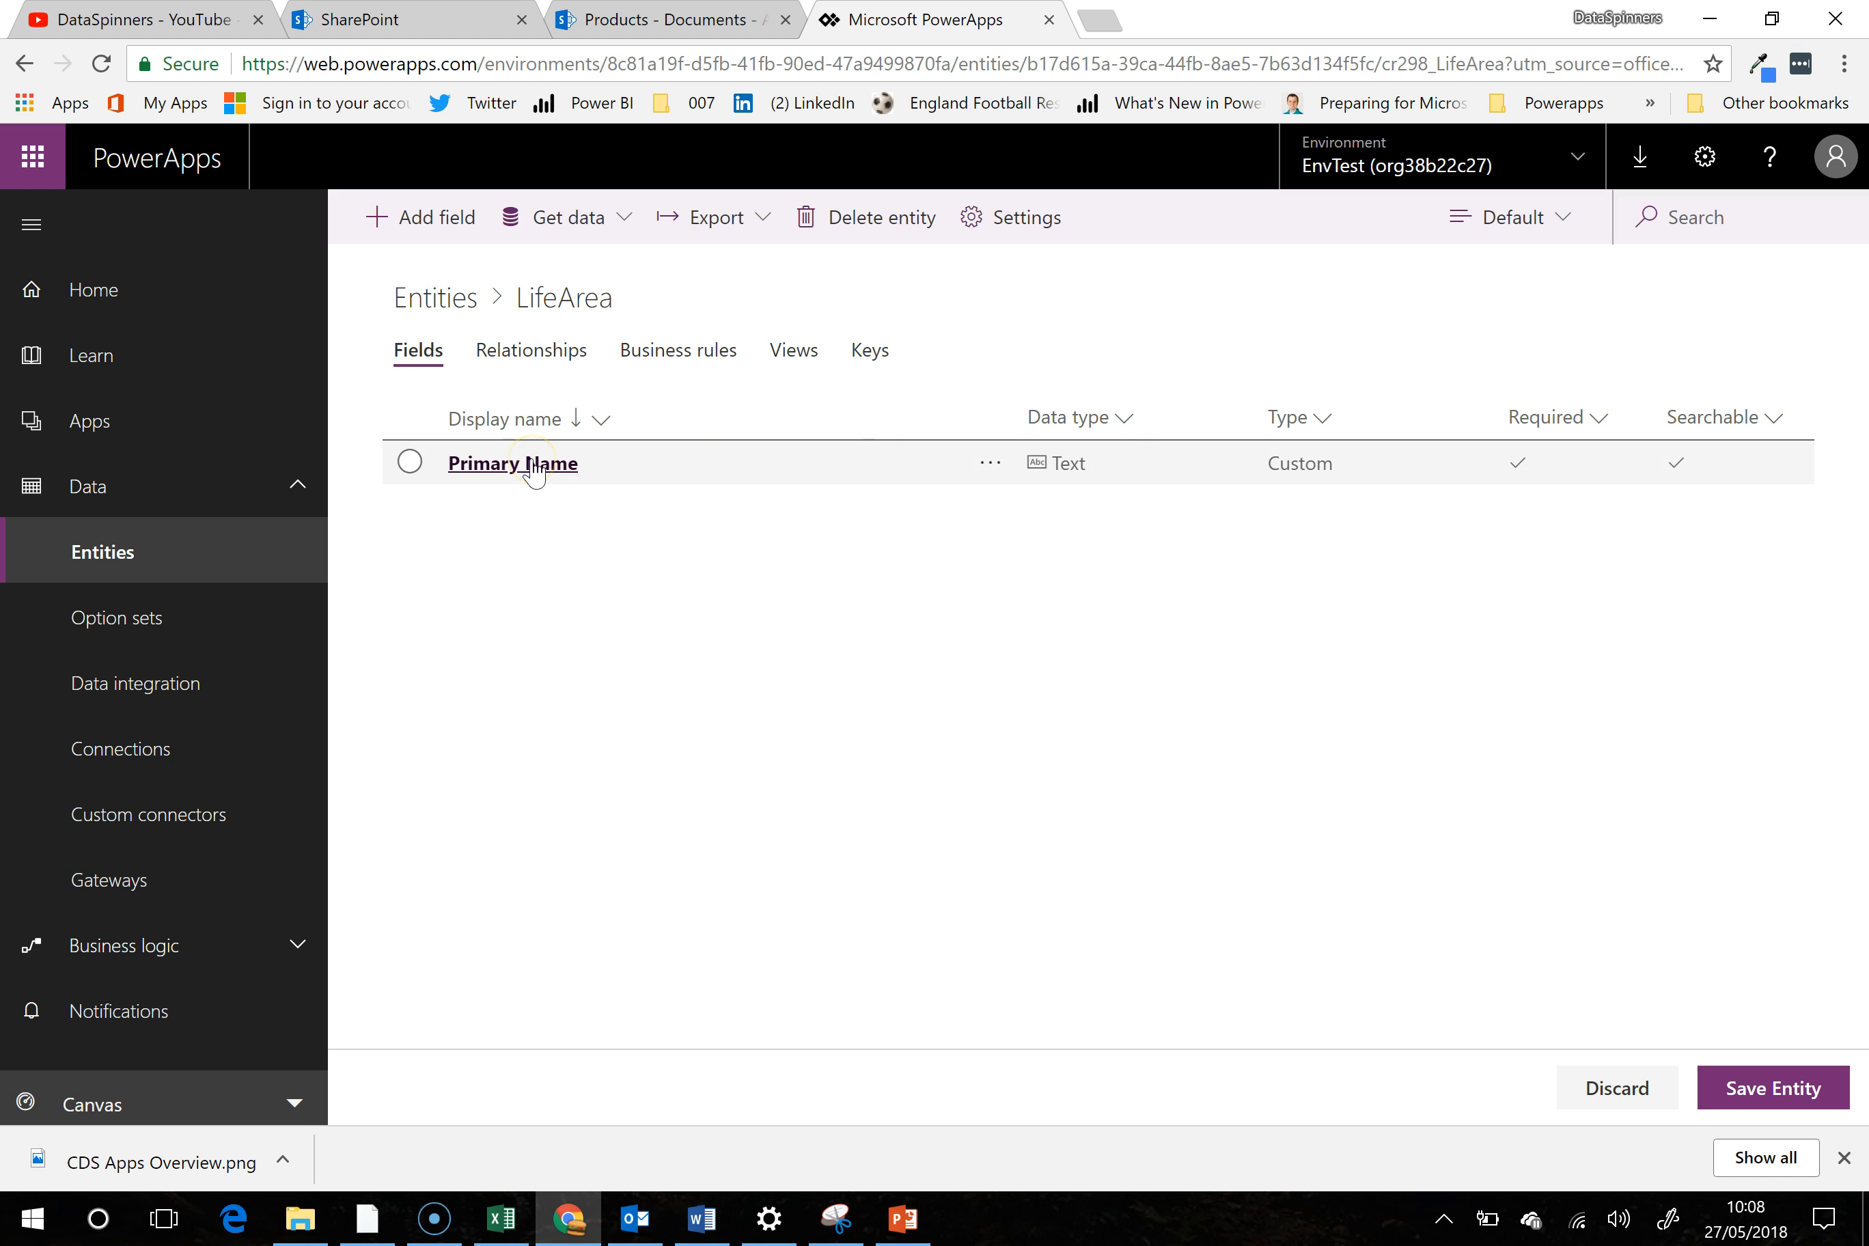
left_click(534, 473)
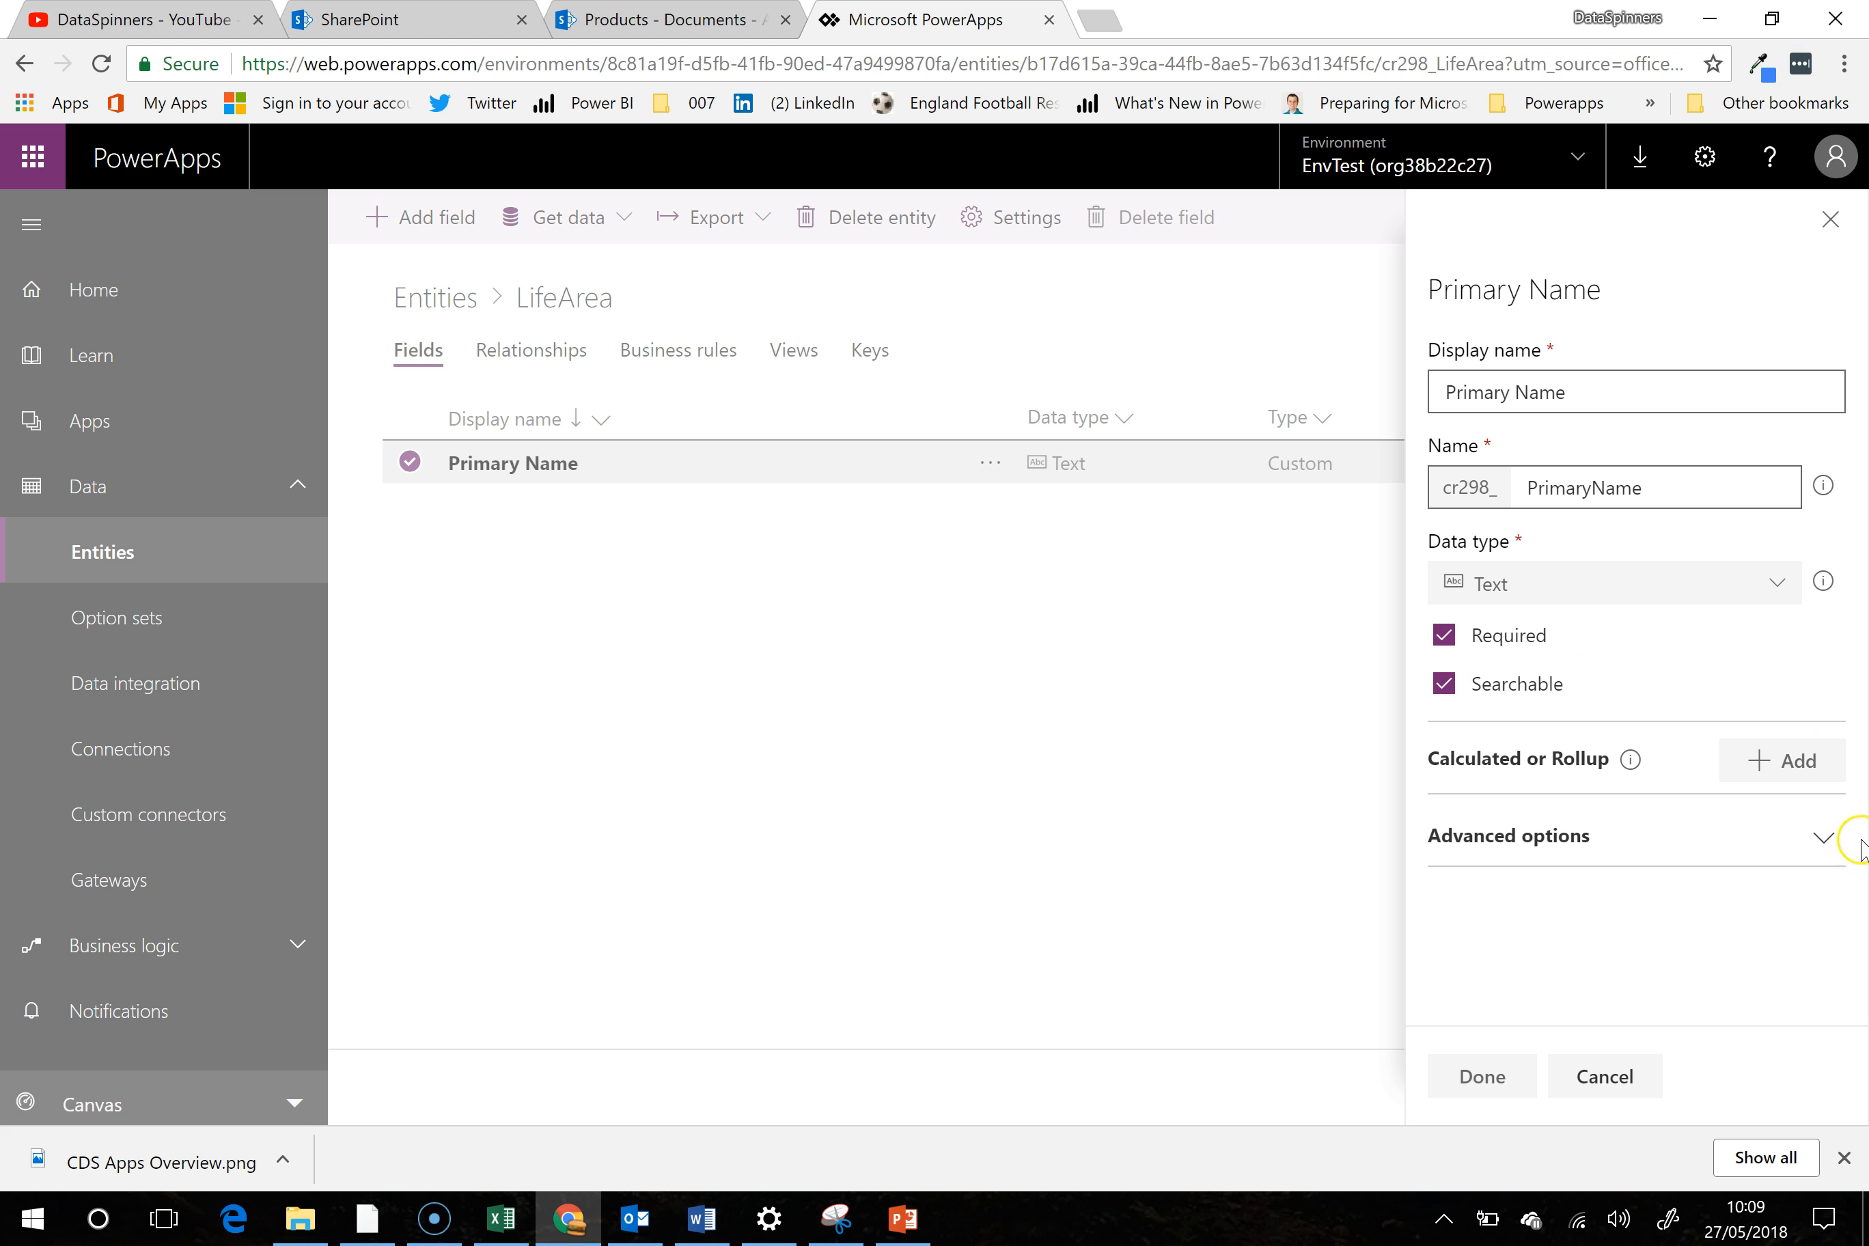
left_click(1809, 840)
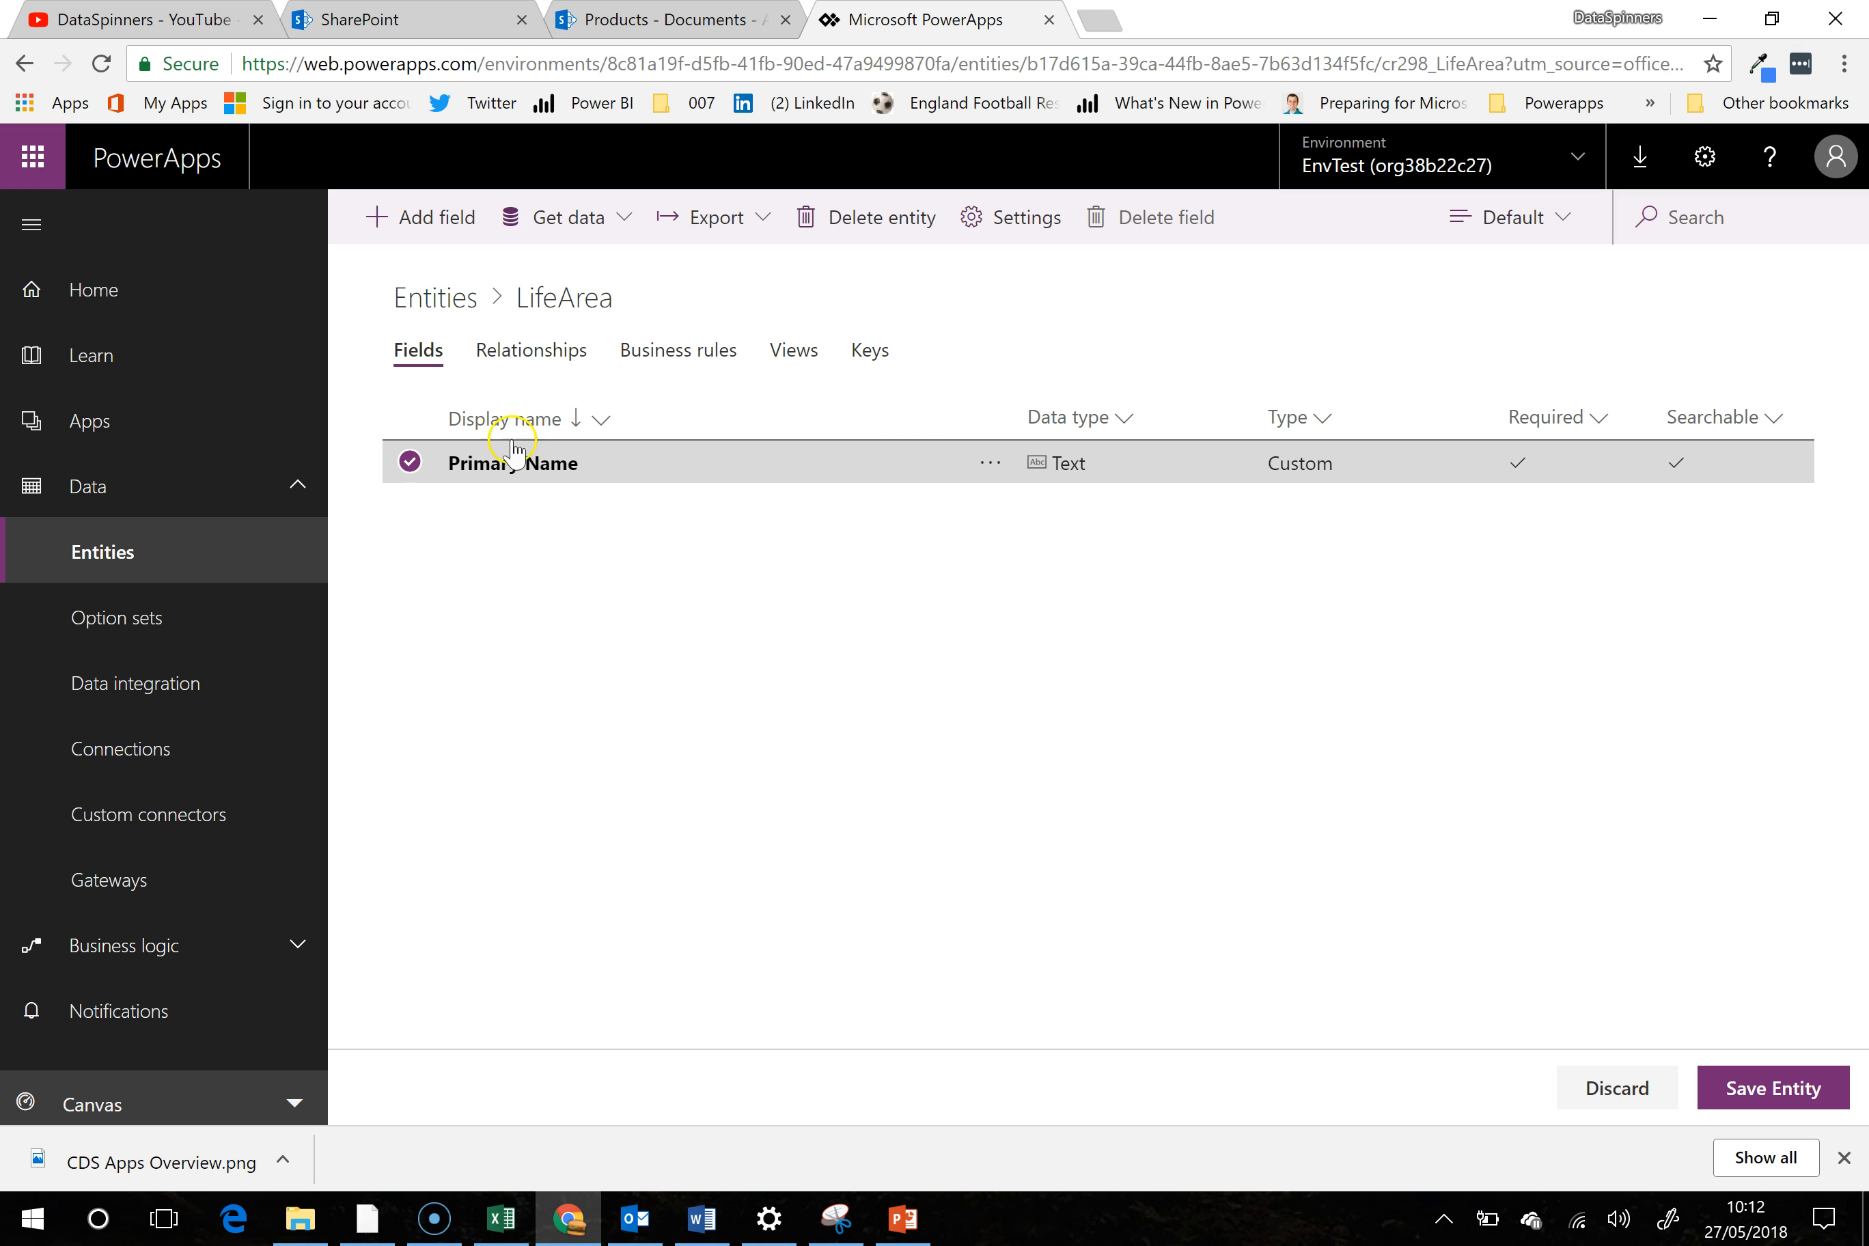
Add a required, searchable Text field named LifeArea to the LifeArea entity, and delete that field again
left_click(439, 223)
left_click(1488, 384)
type("Life")
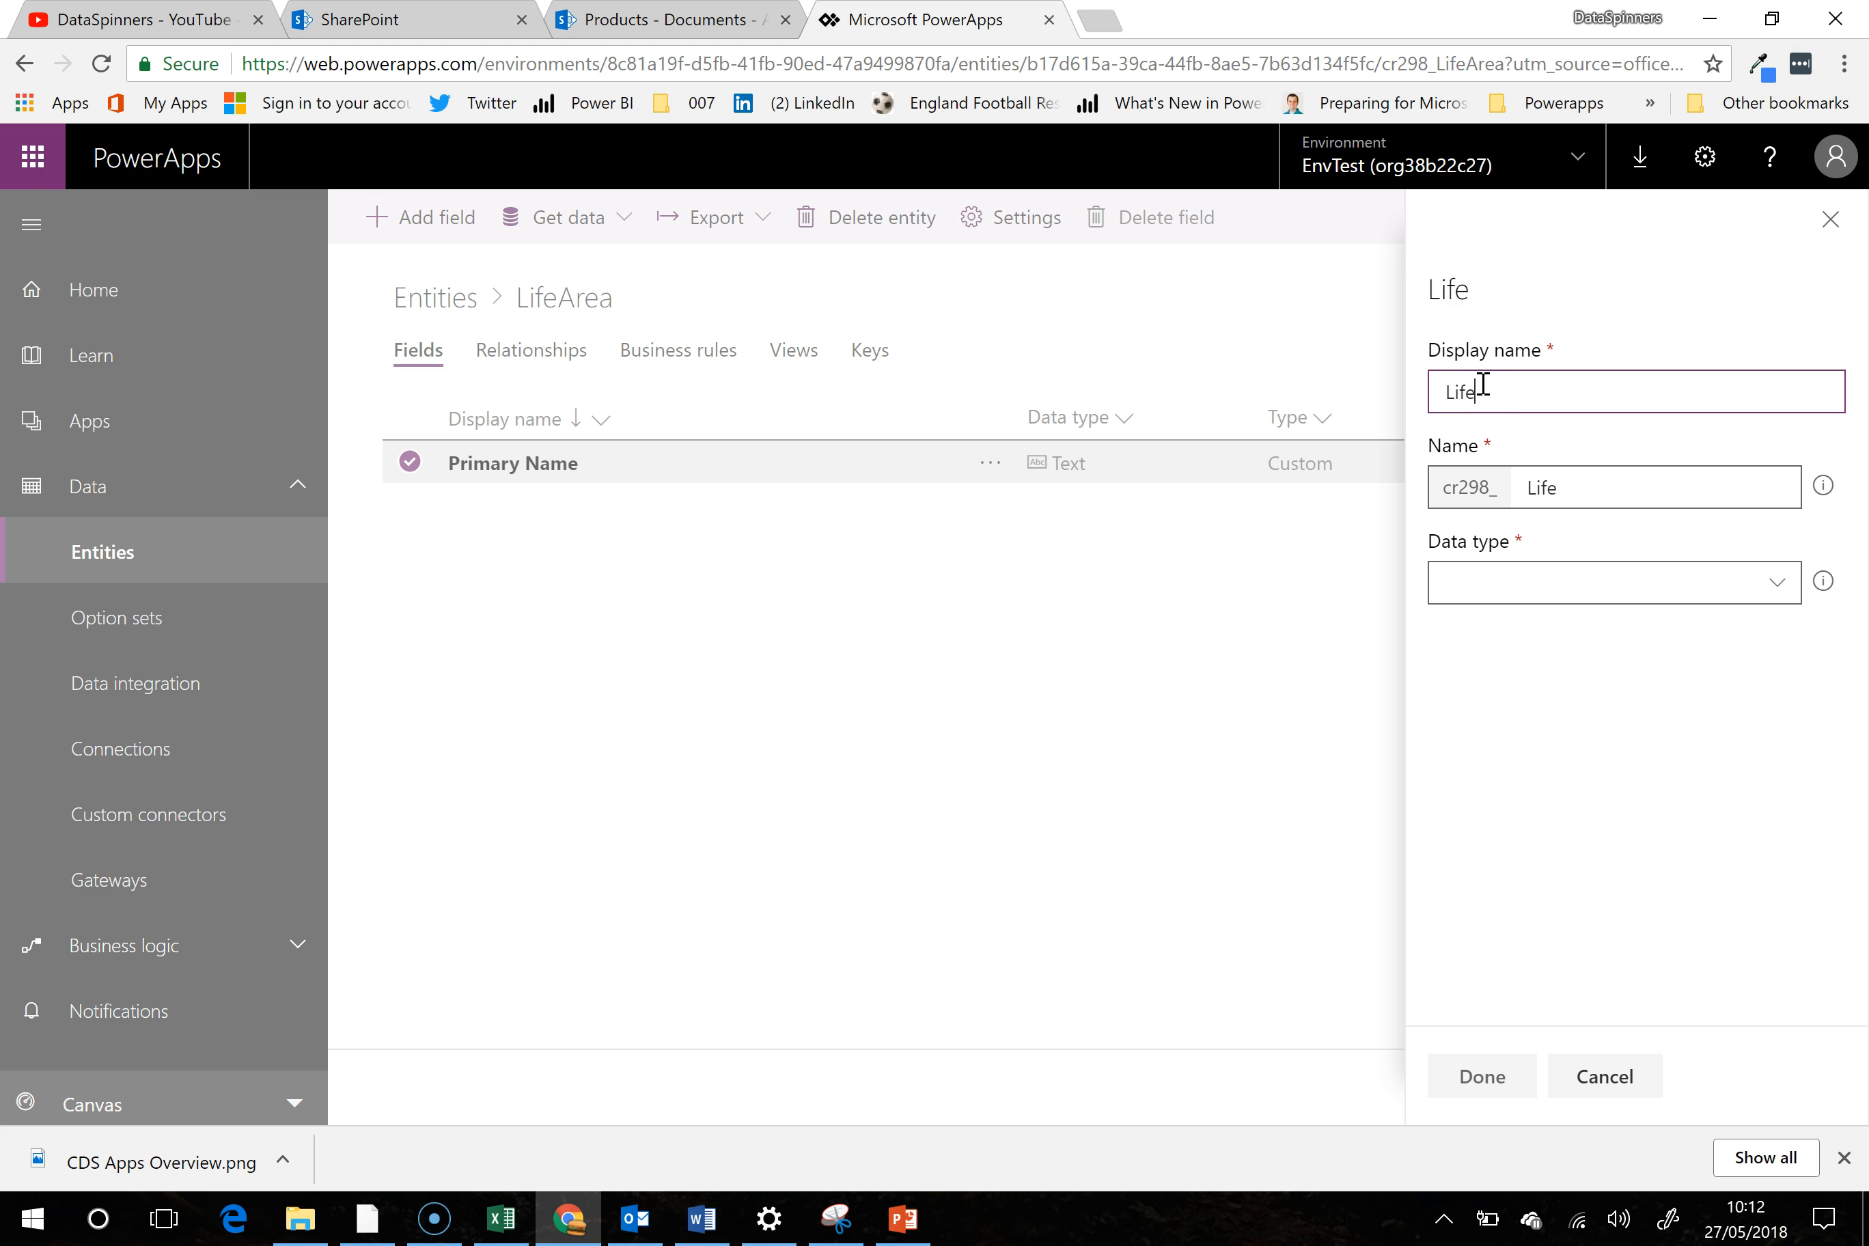
type("Area")
left_click(1778, 582)
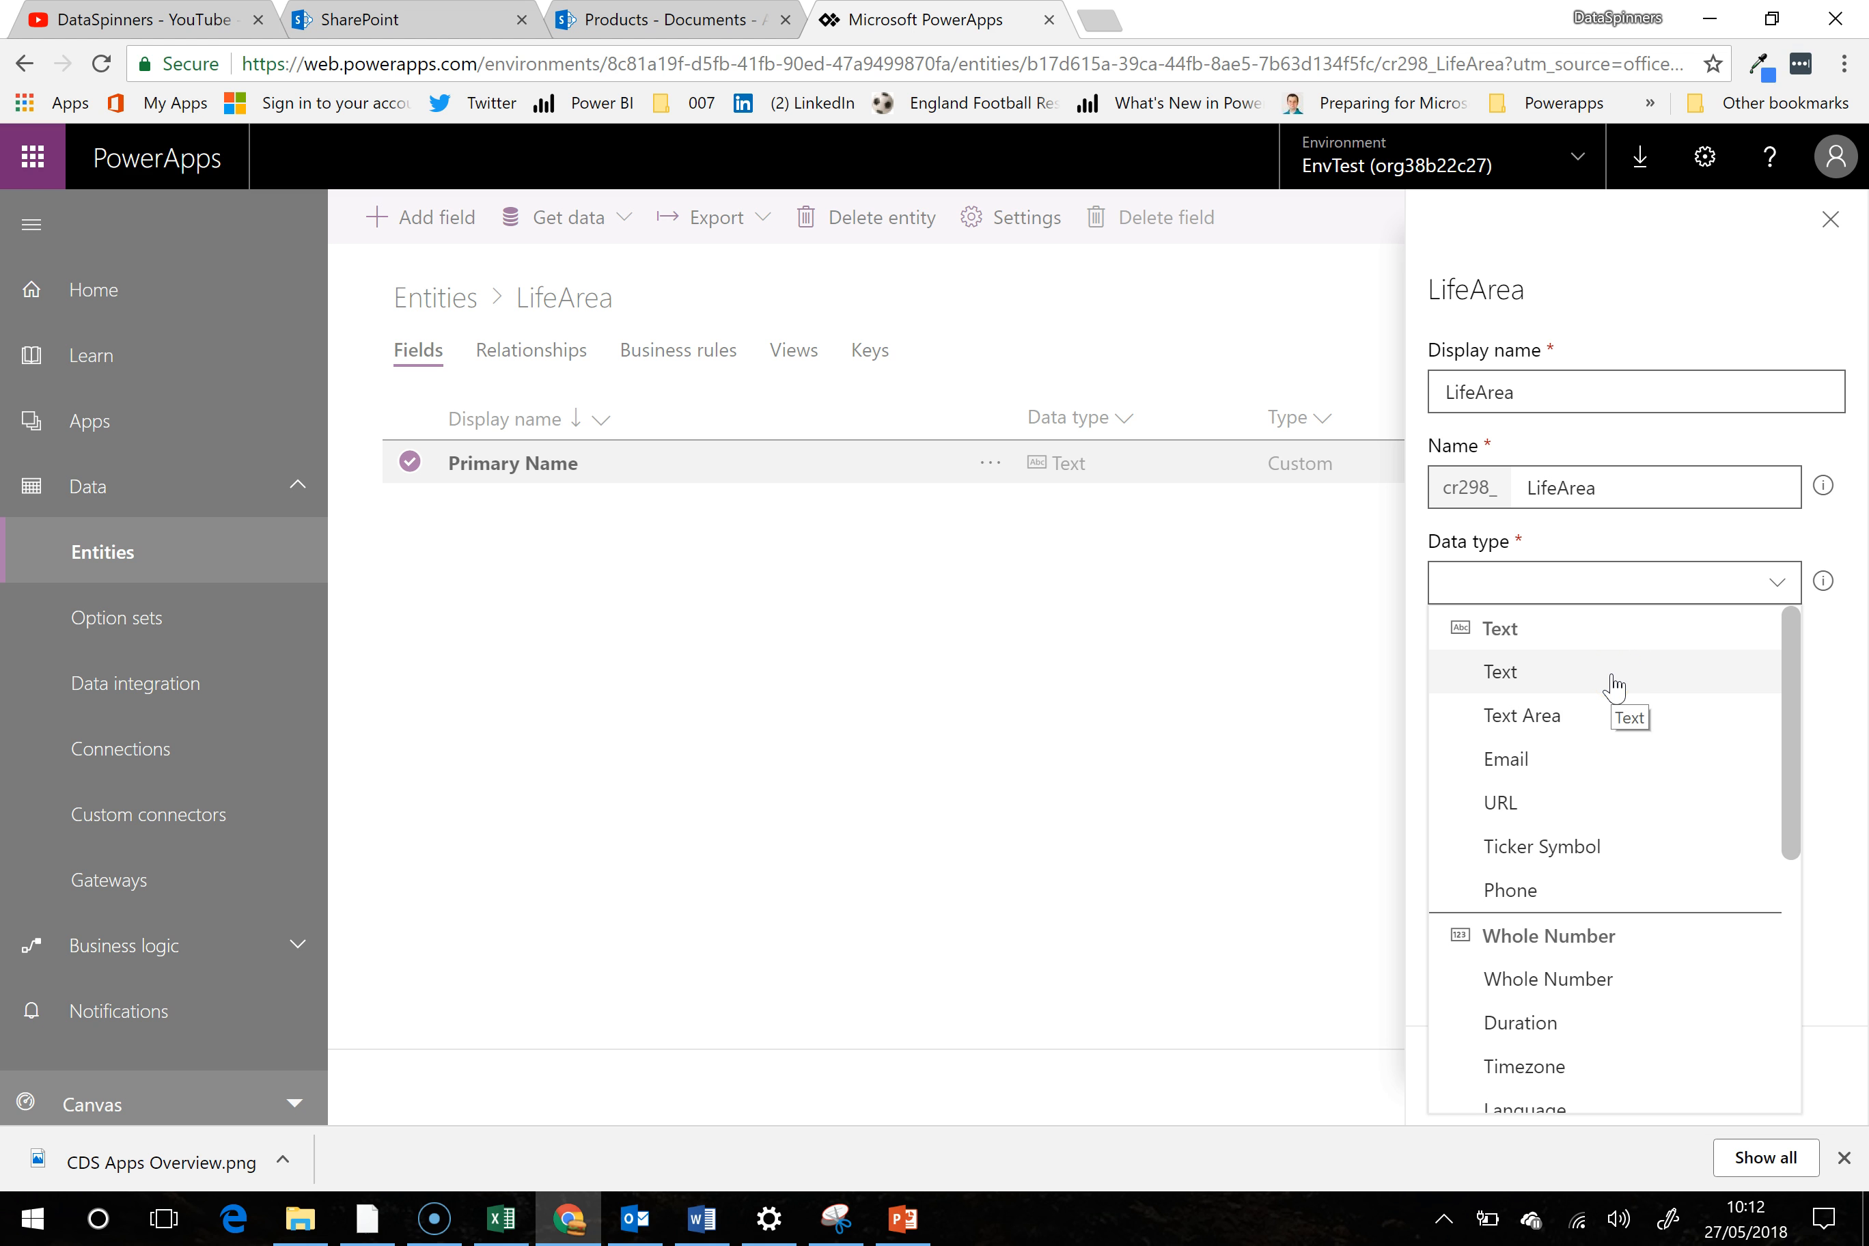
left_click_drag(1785, 688, 1826, 1037)
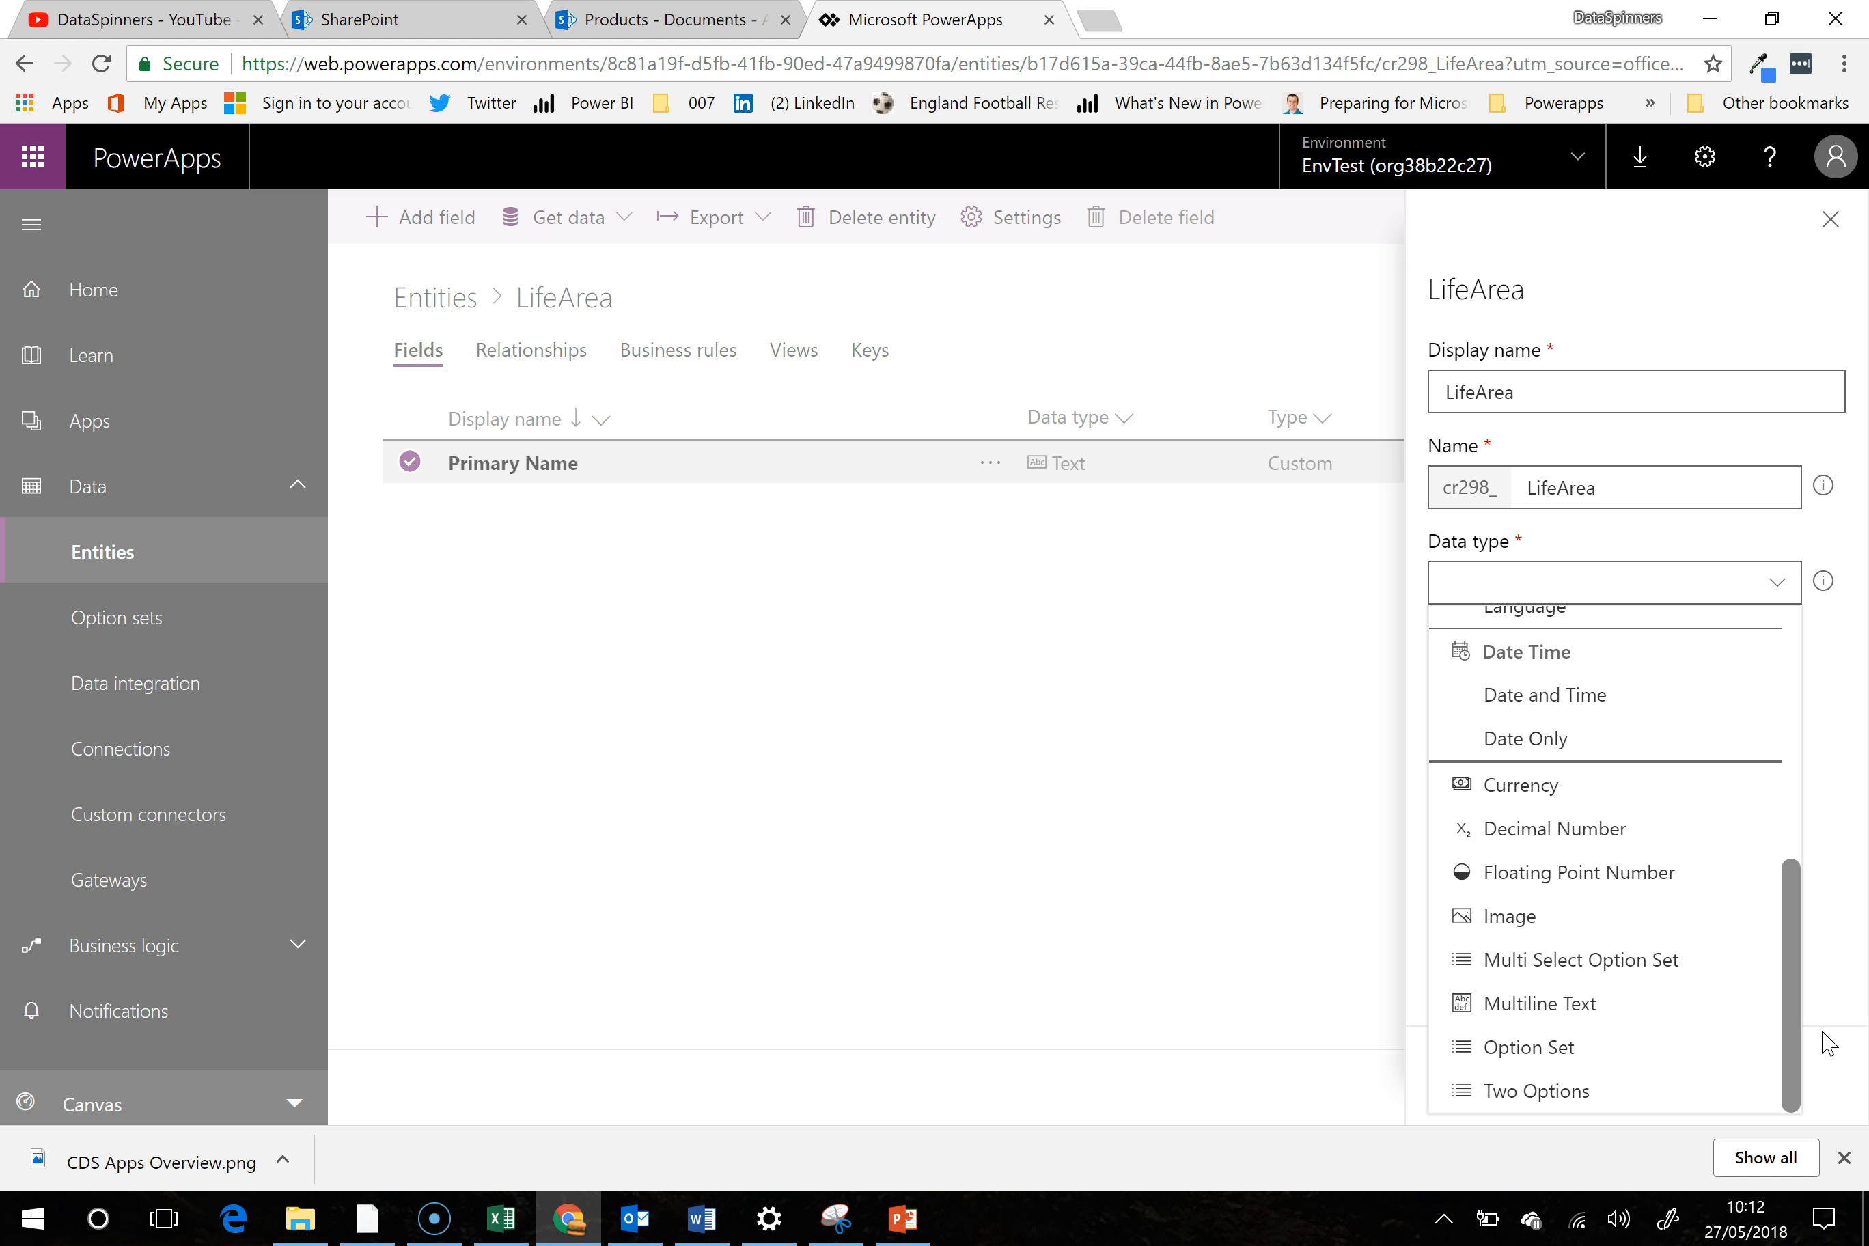
left_click_drag(1792, 989, 1789, 659)
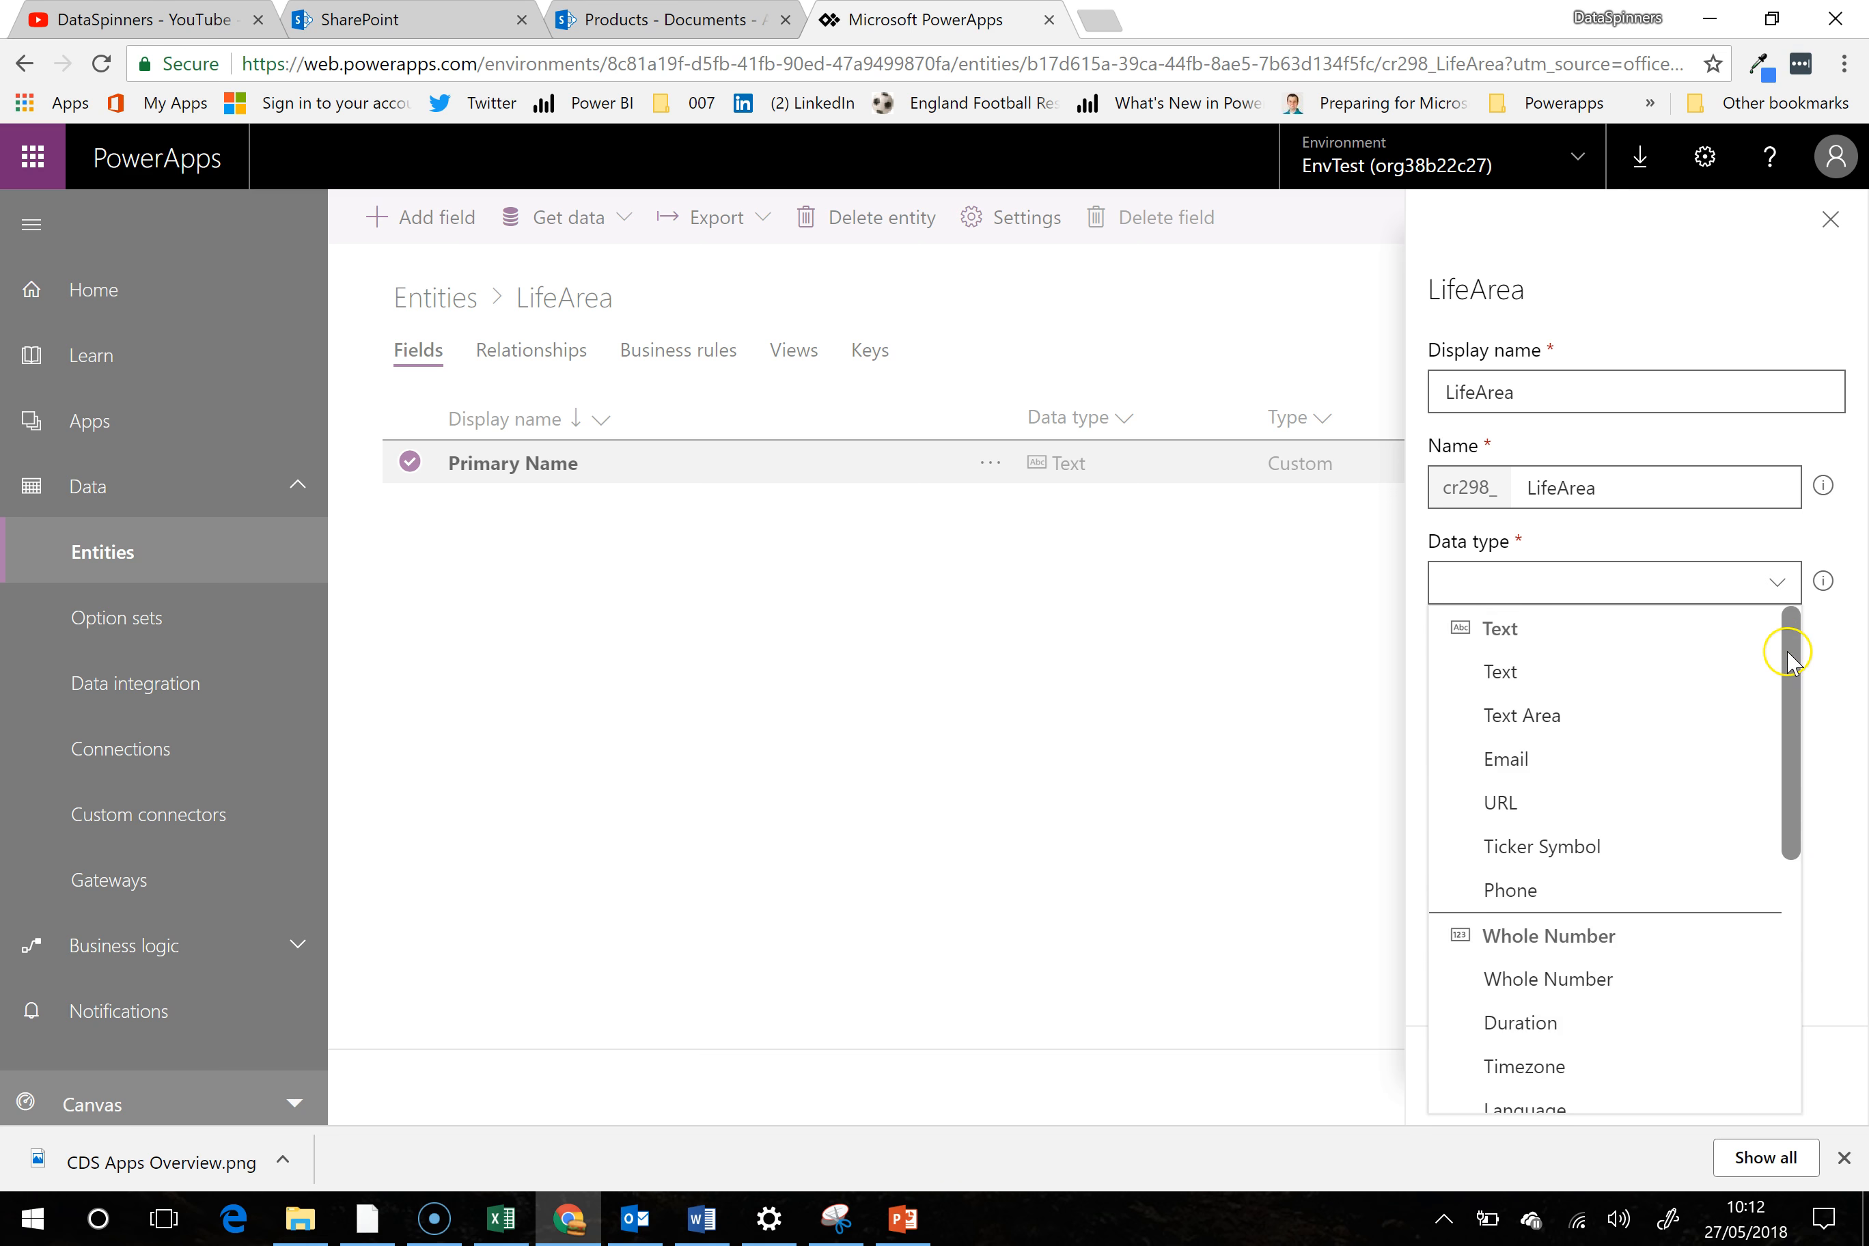
left_click(1598, 674)
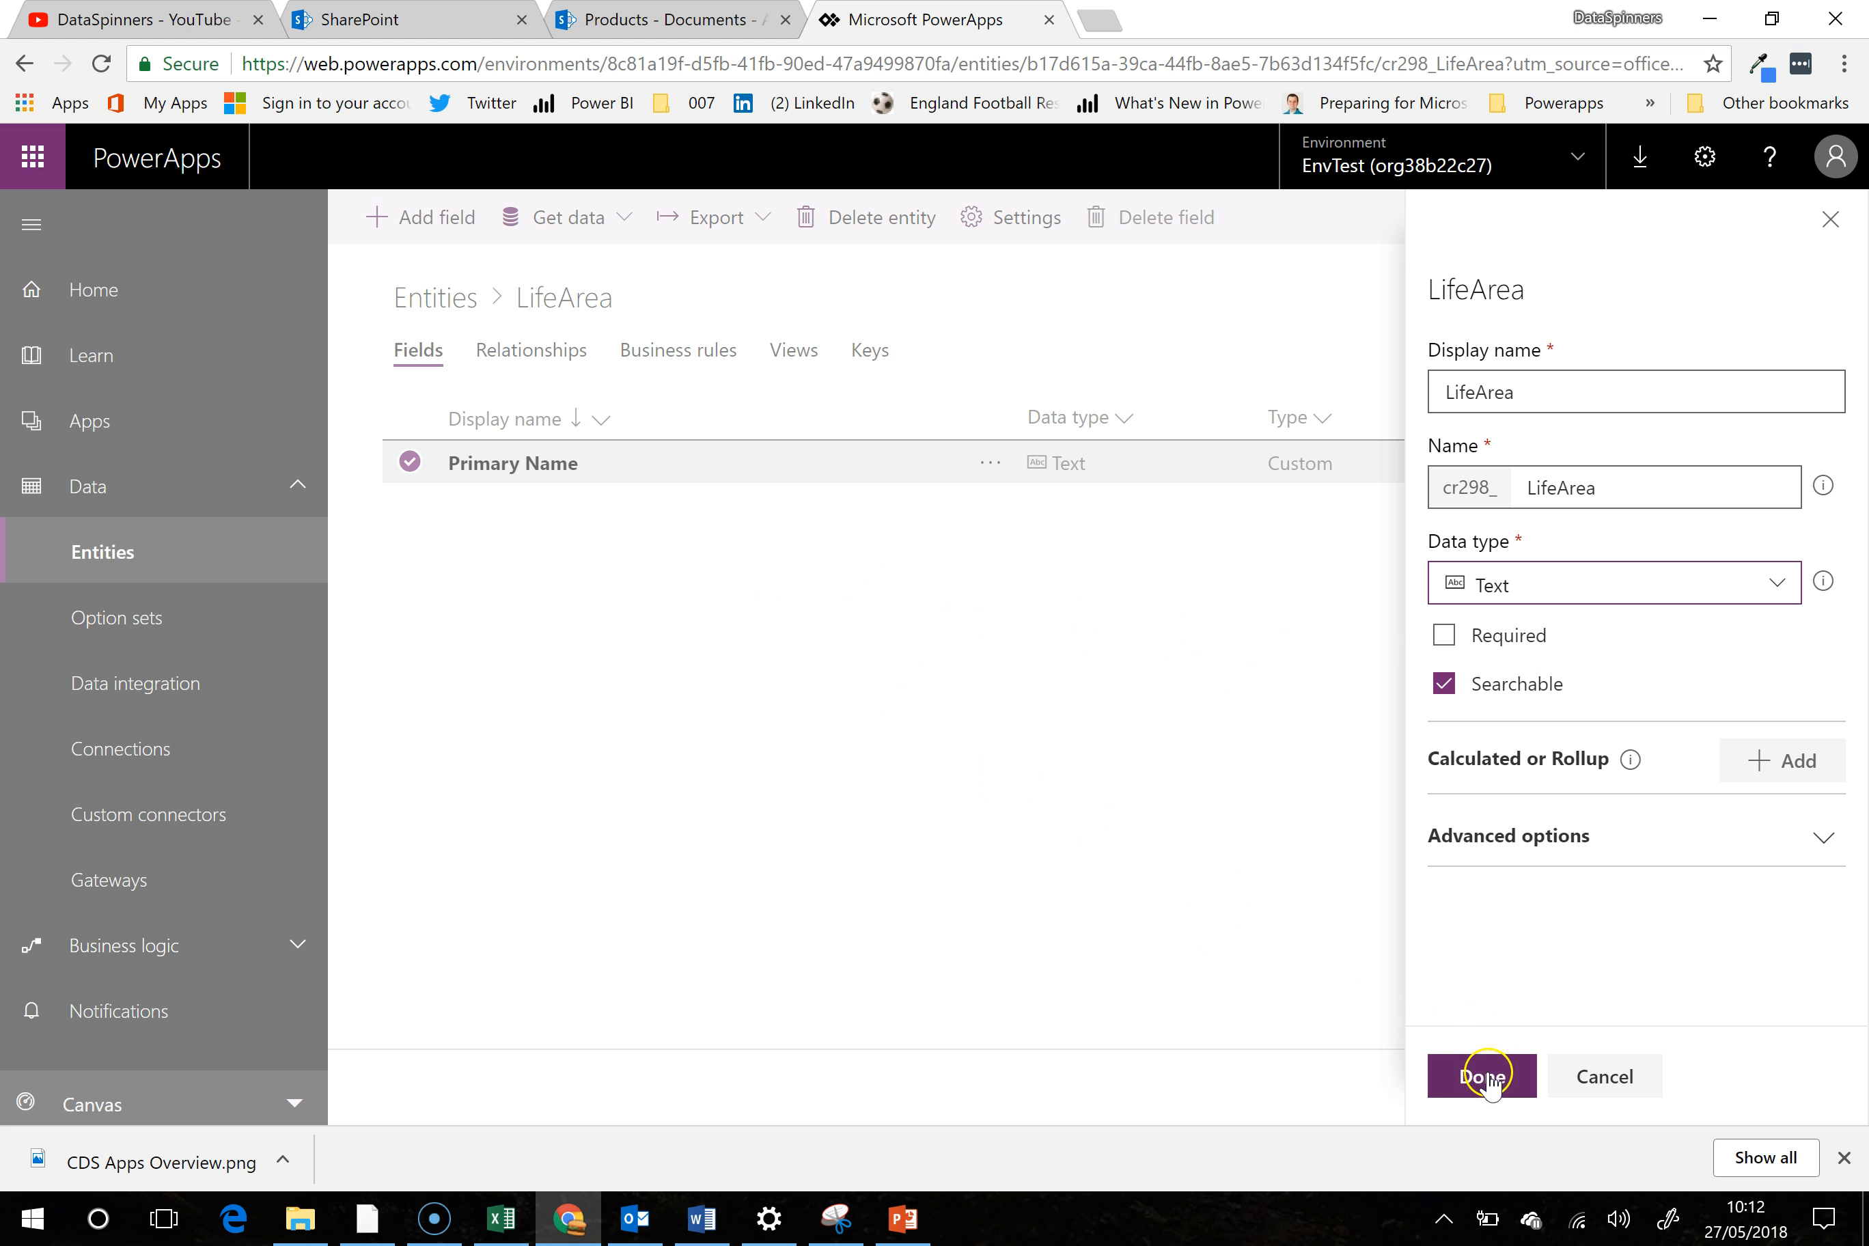
left_click(1443, 636)
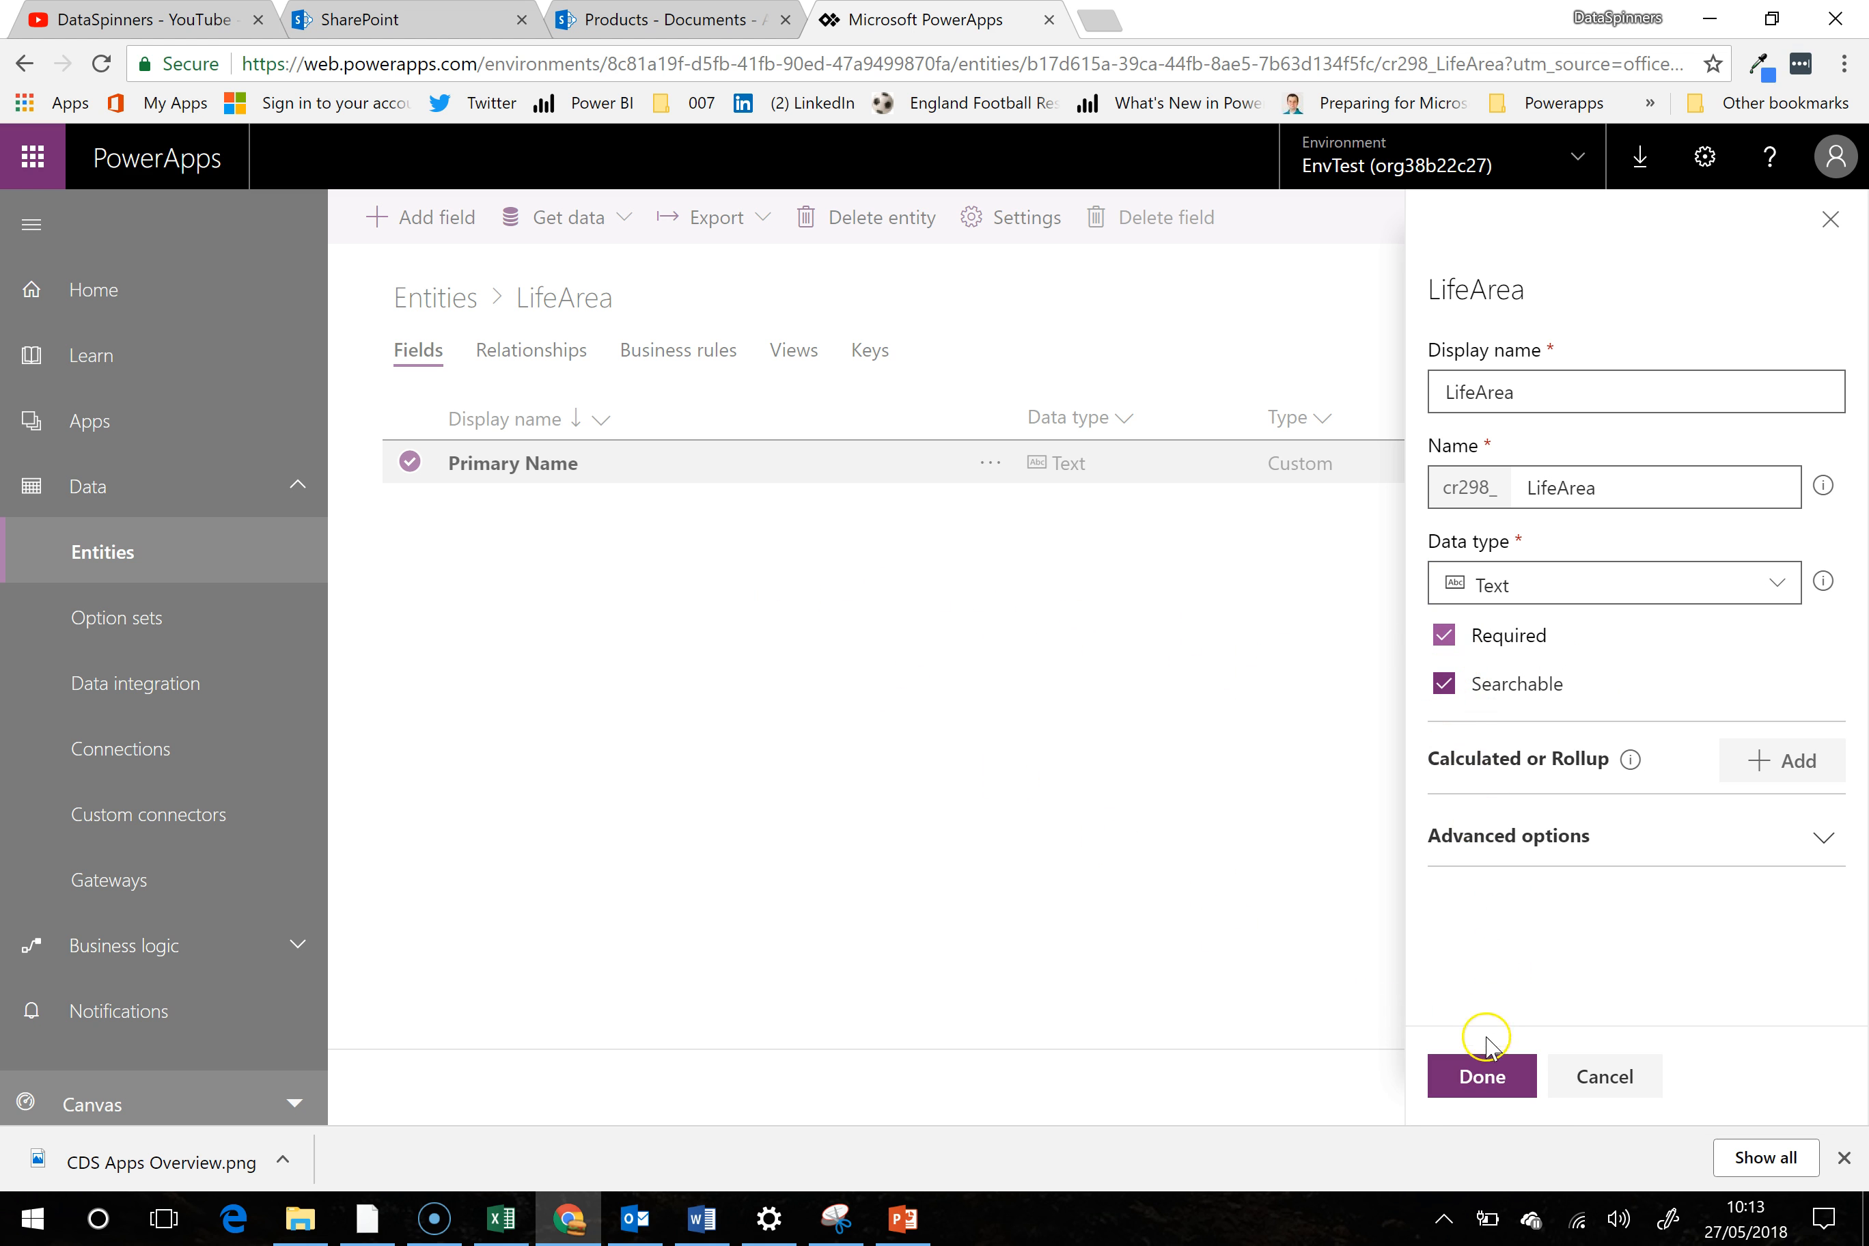
left_click(1482, 1077)
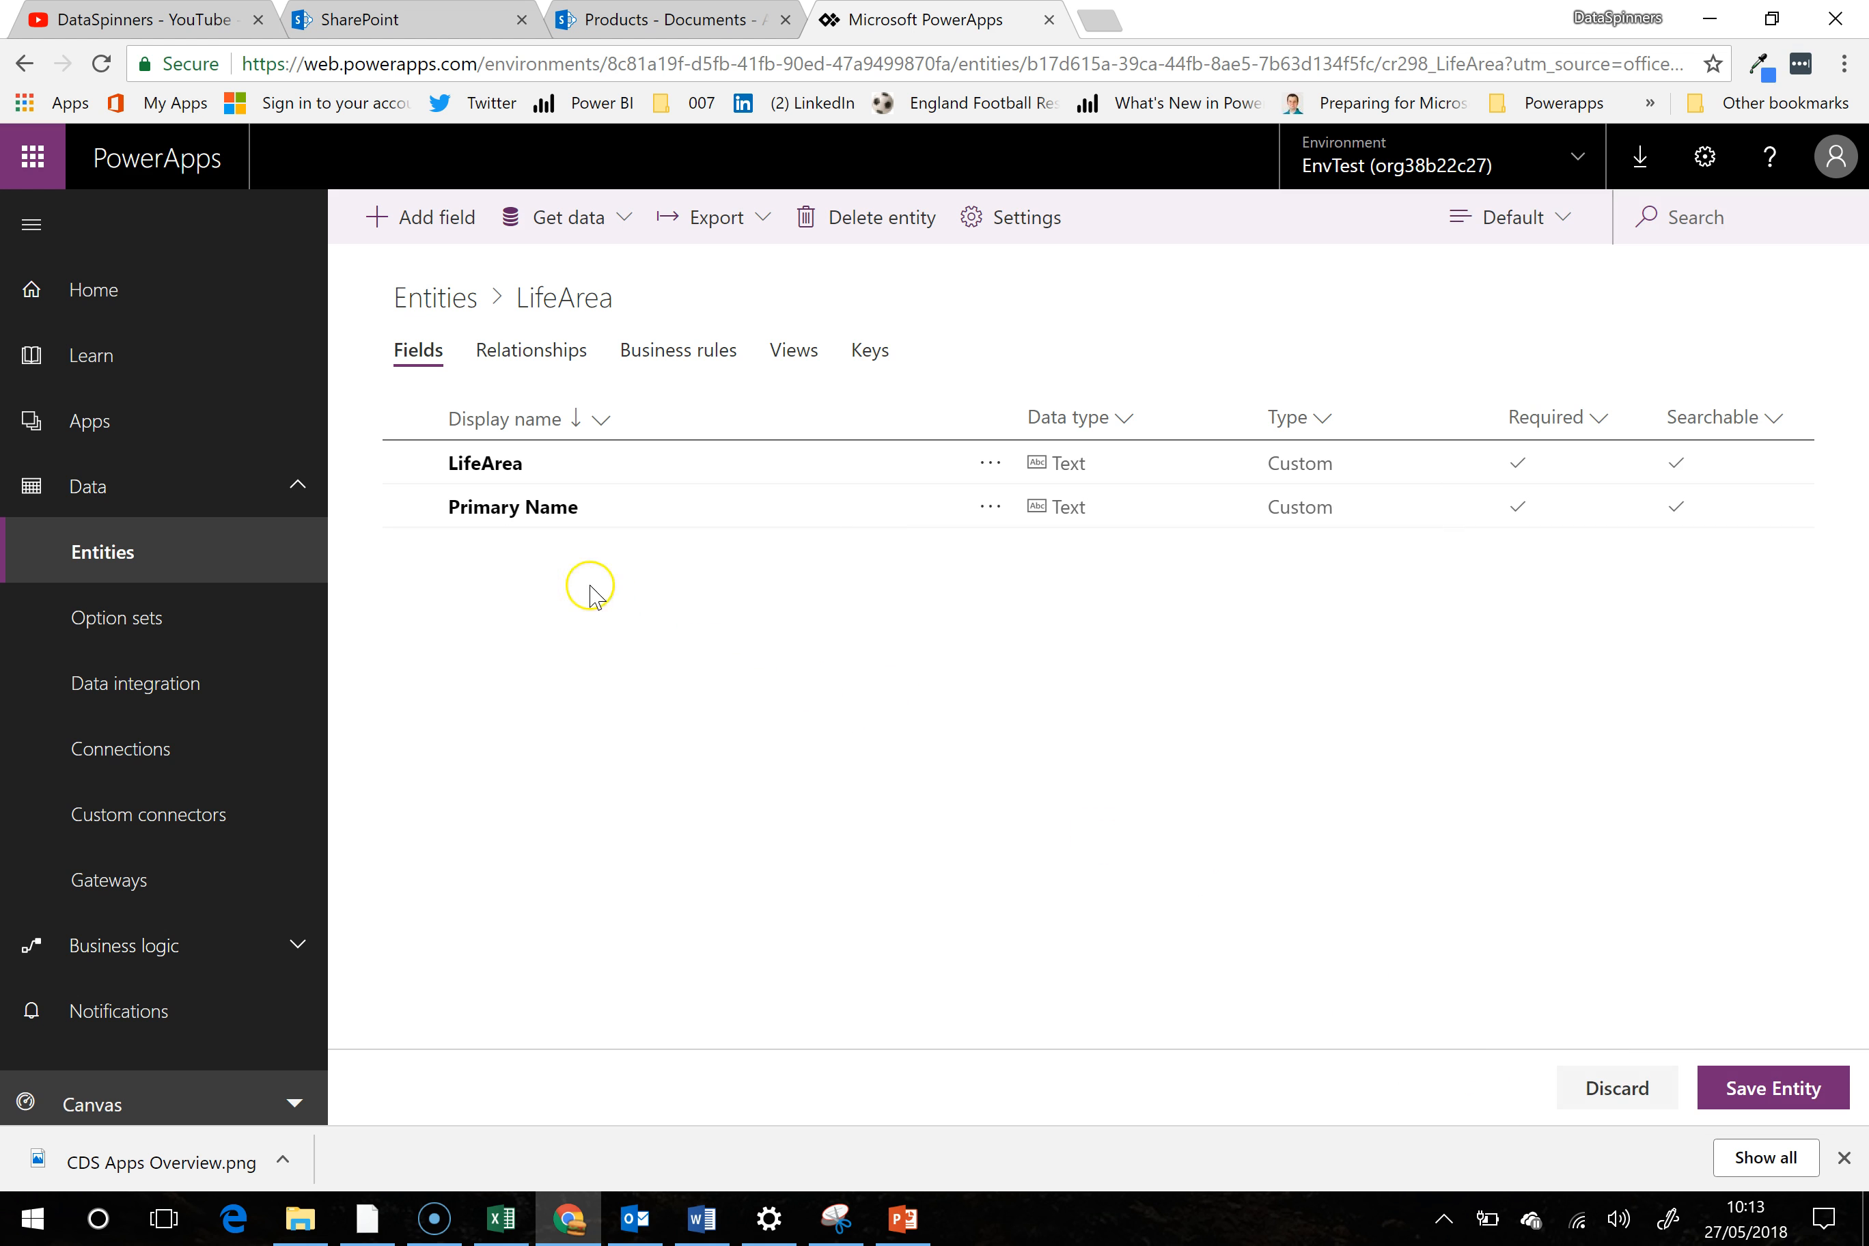
left_click(412, 462)
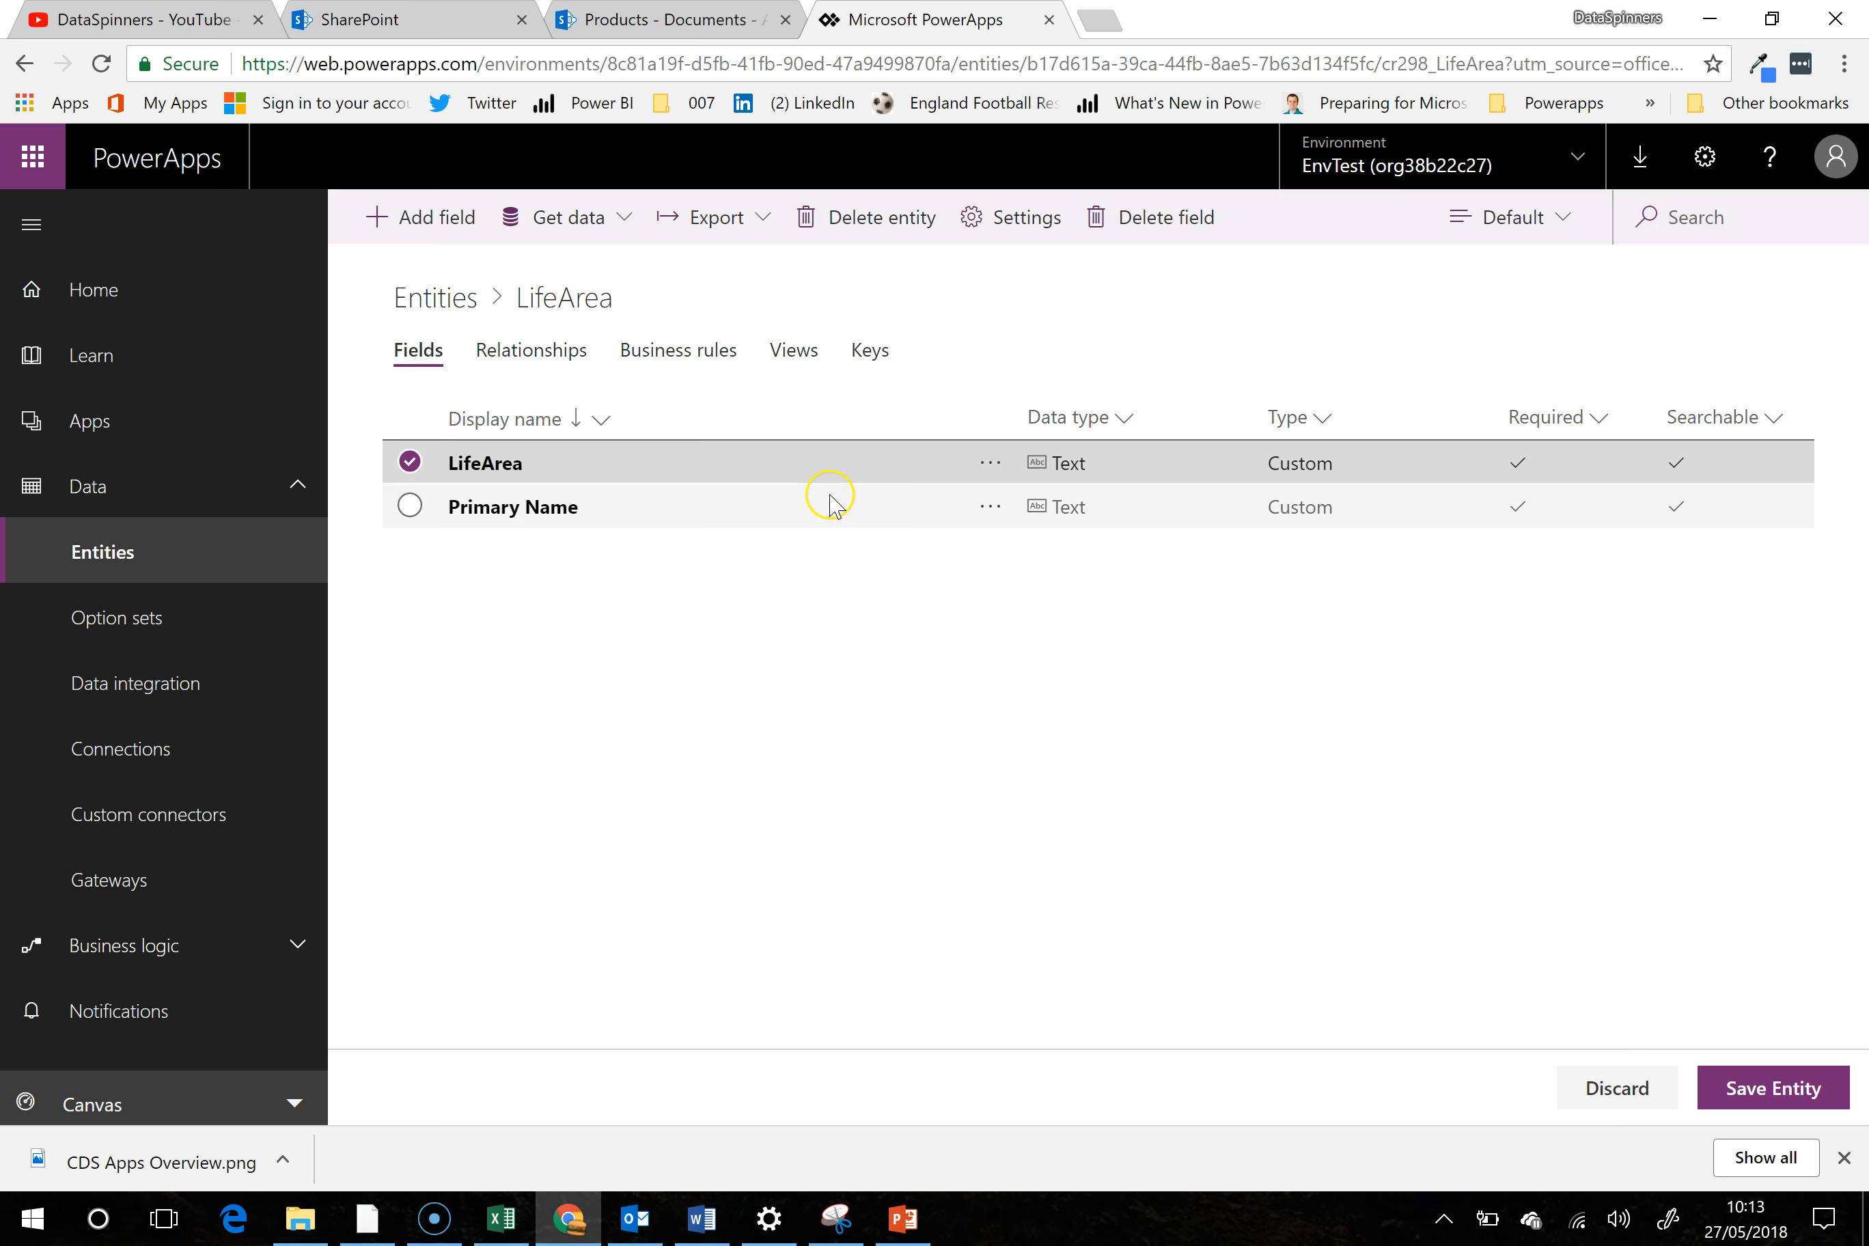
left_click(1140, 229)
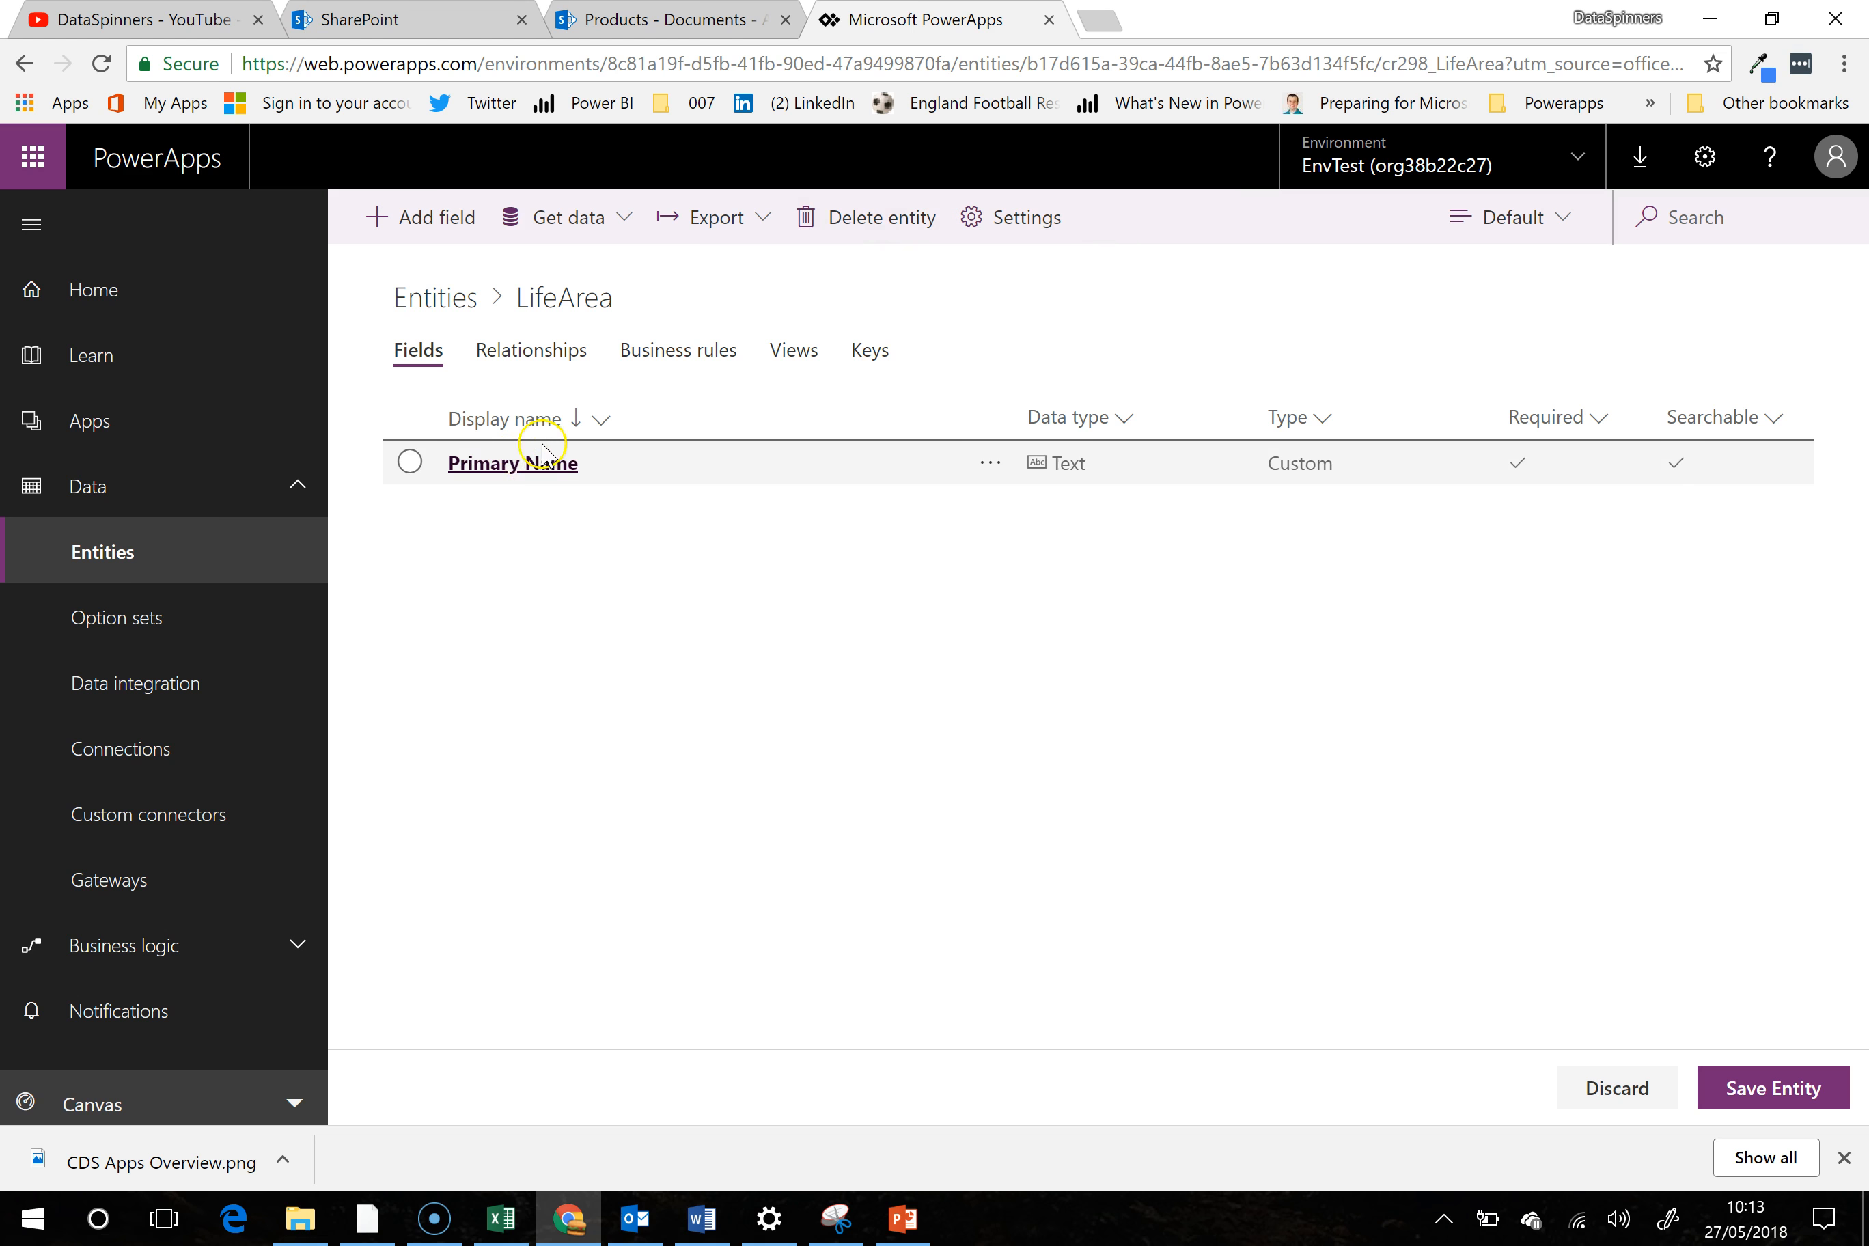
Add a new Text field with the display name LifeArea to the entity and mark it as required
left_click(453, 236)
left_click(1479, 395)
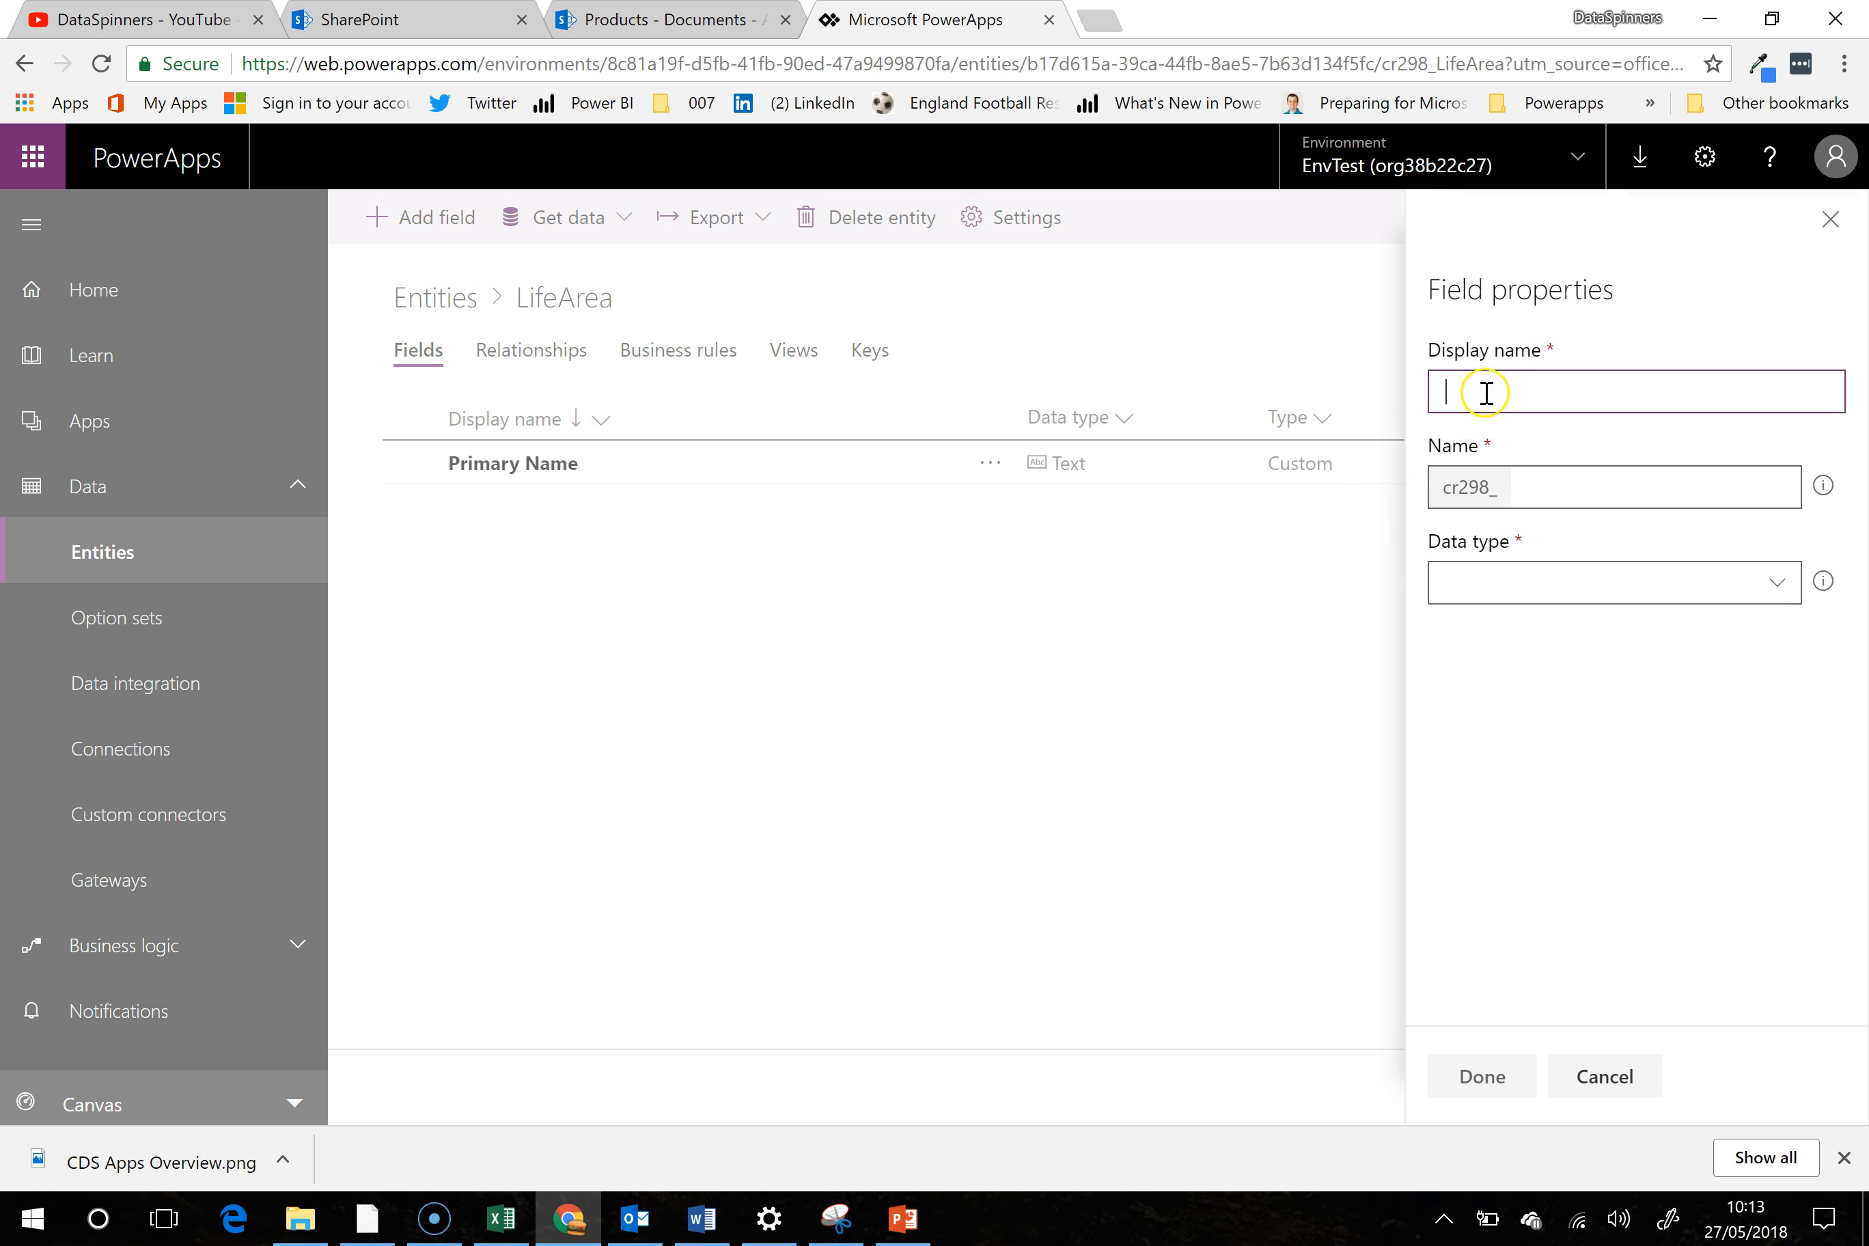
type("LifeArea")
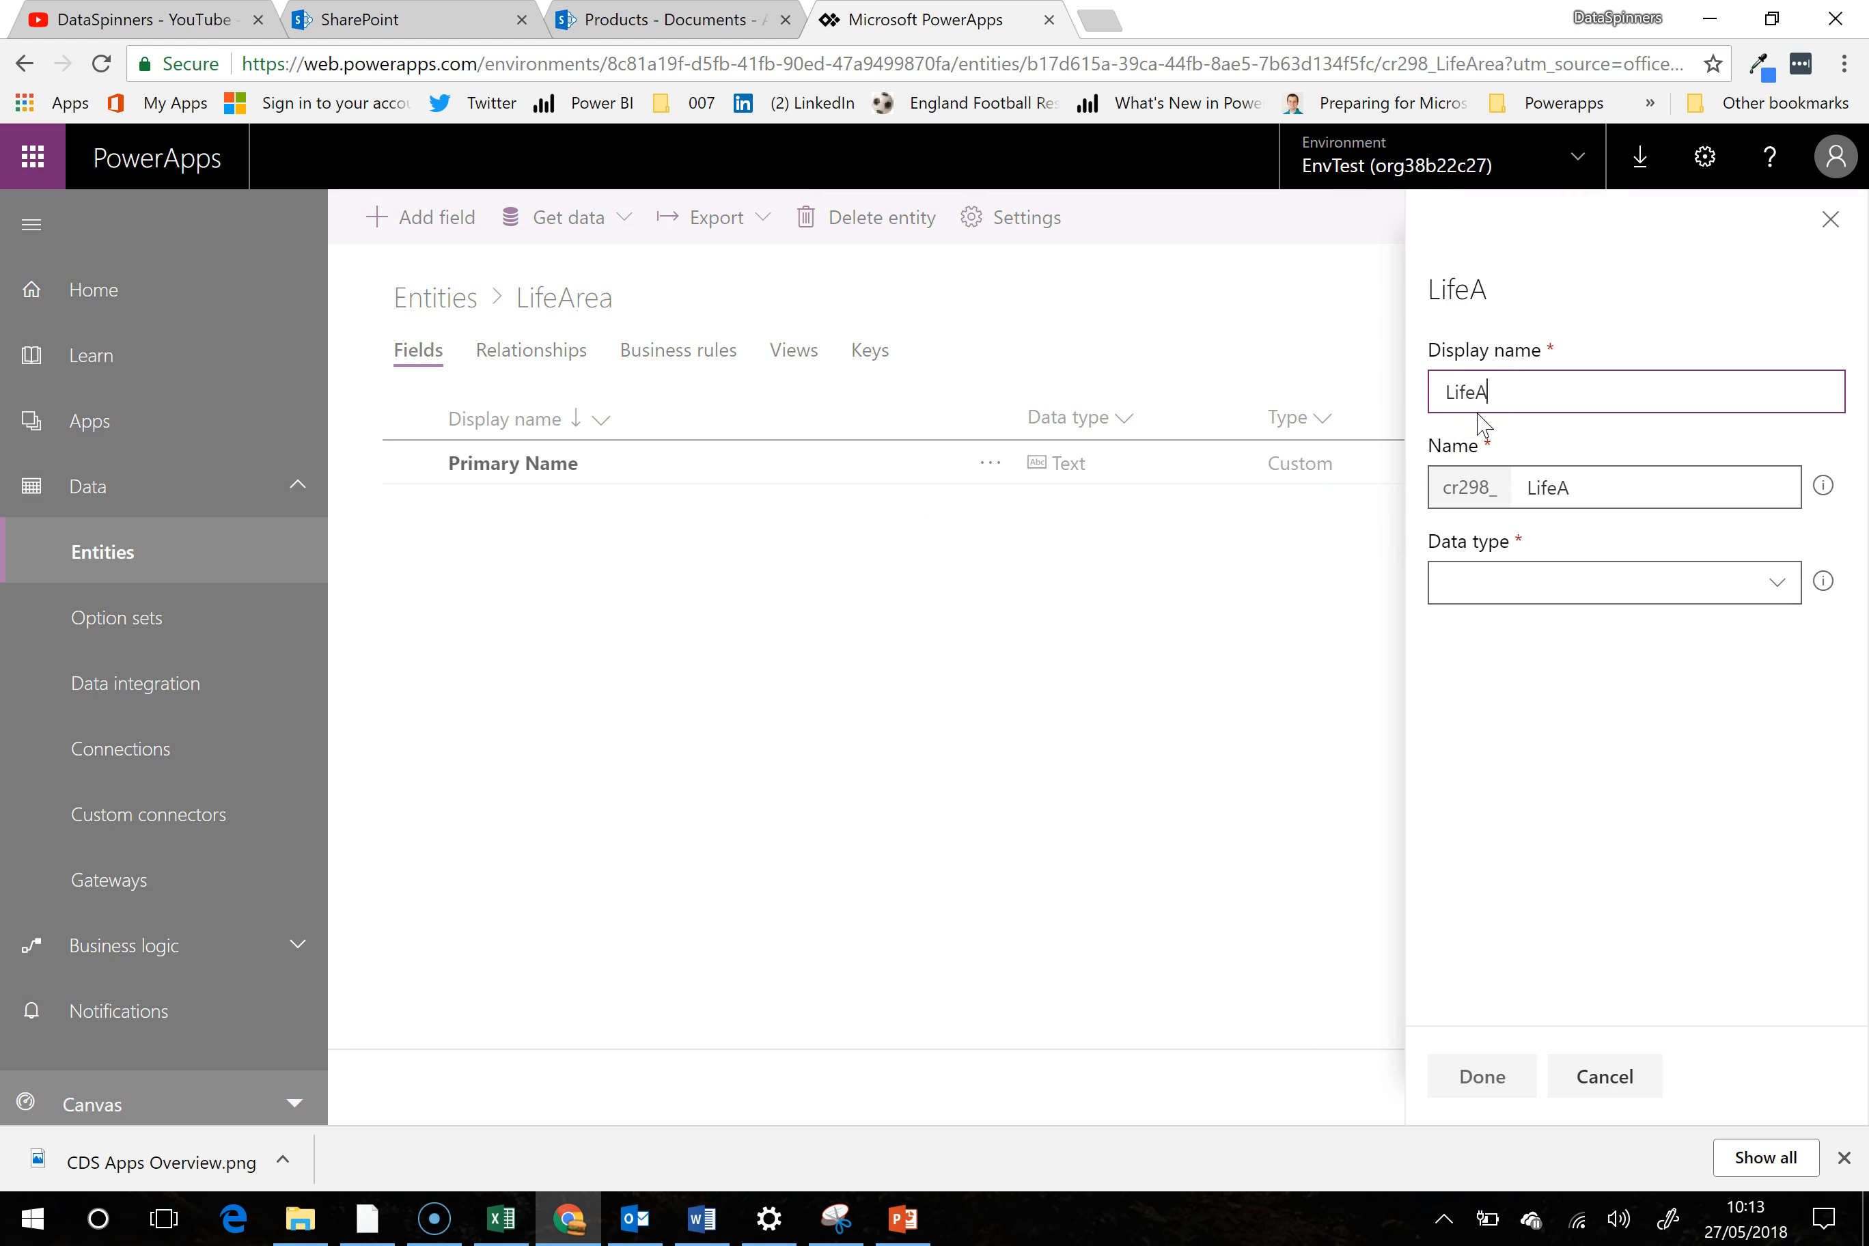
left_click(1689, 586)
left_click(1553, 670)
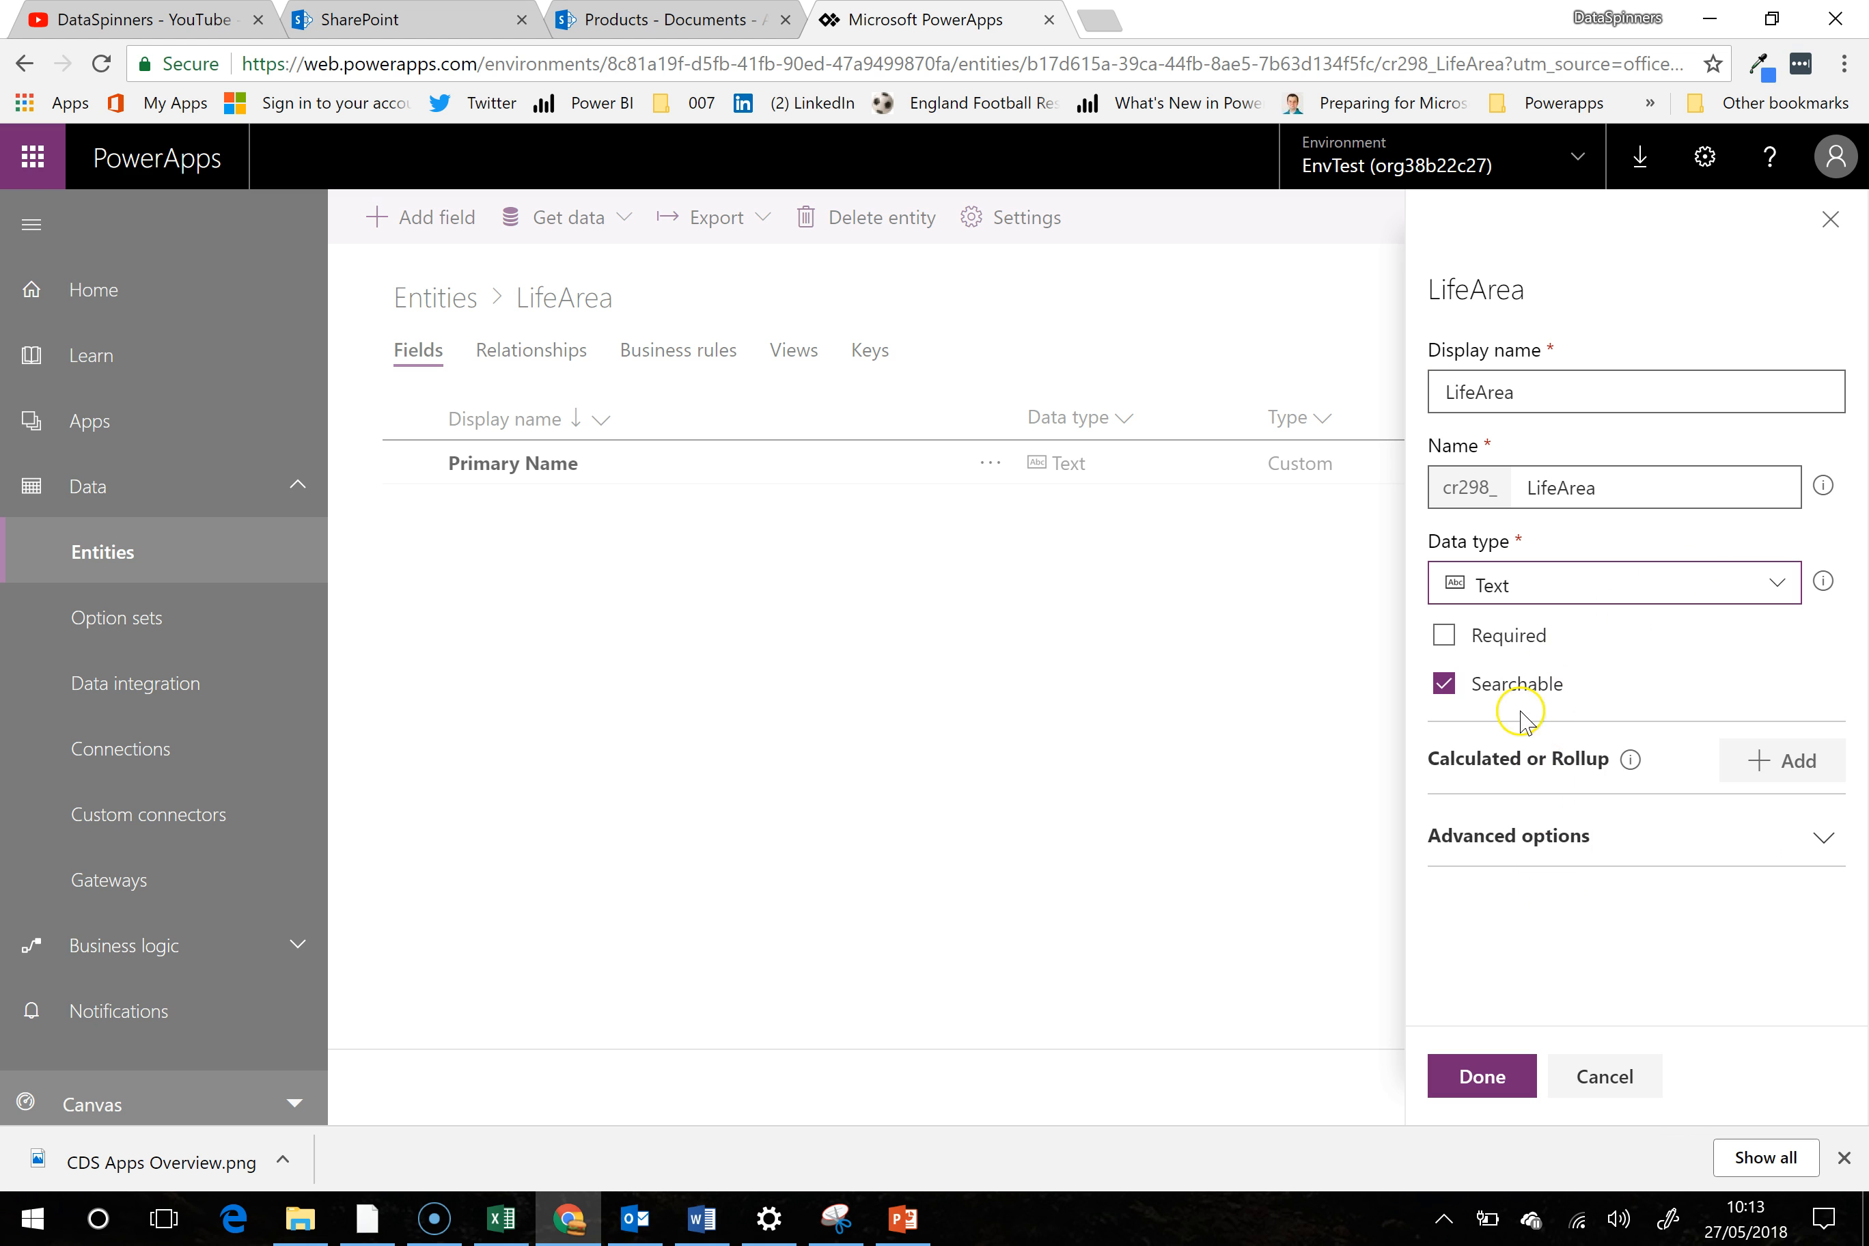
left_click(1443, 635)
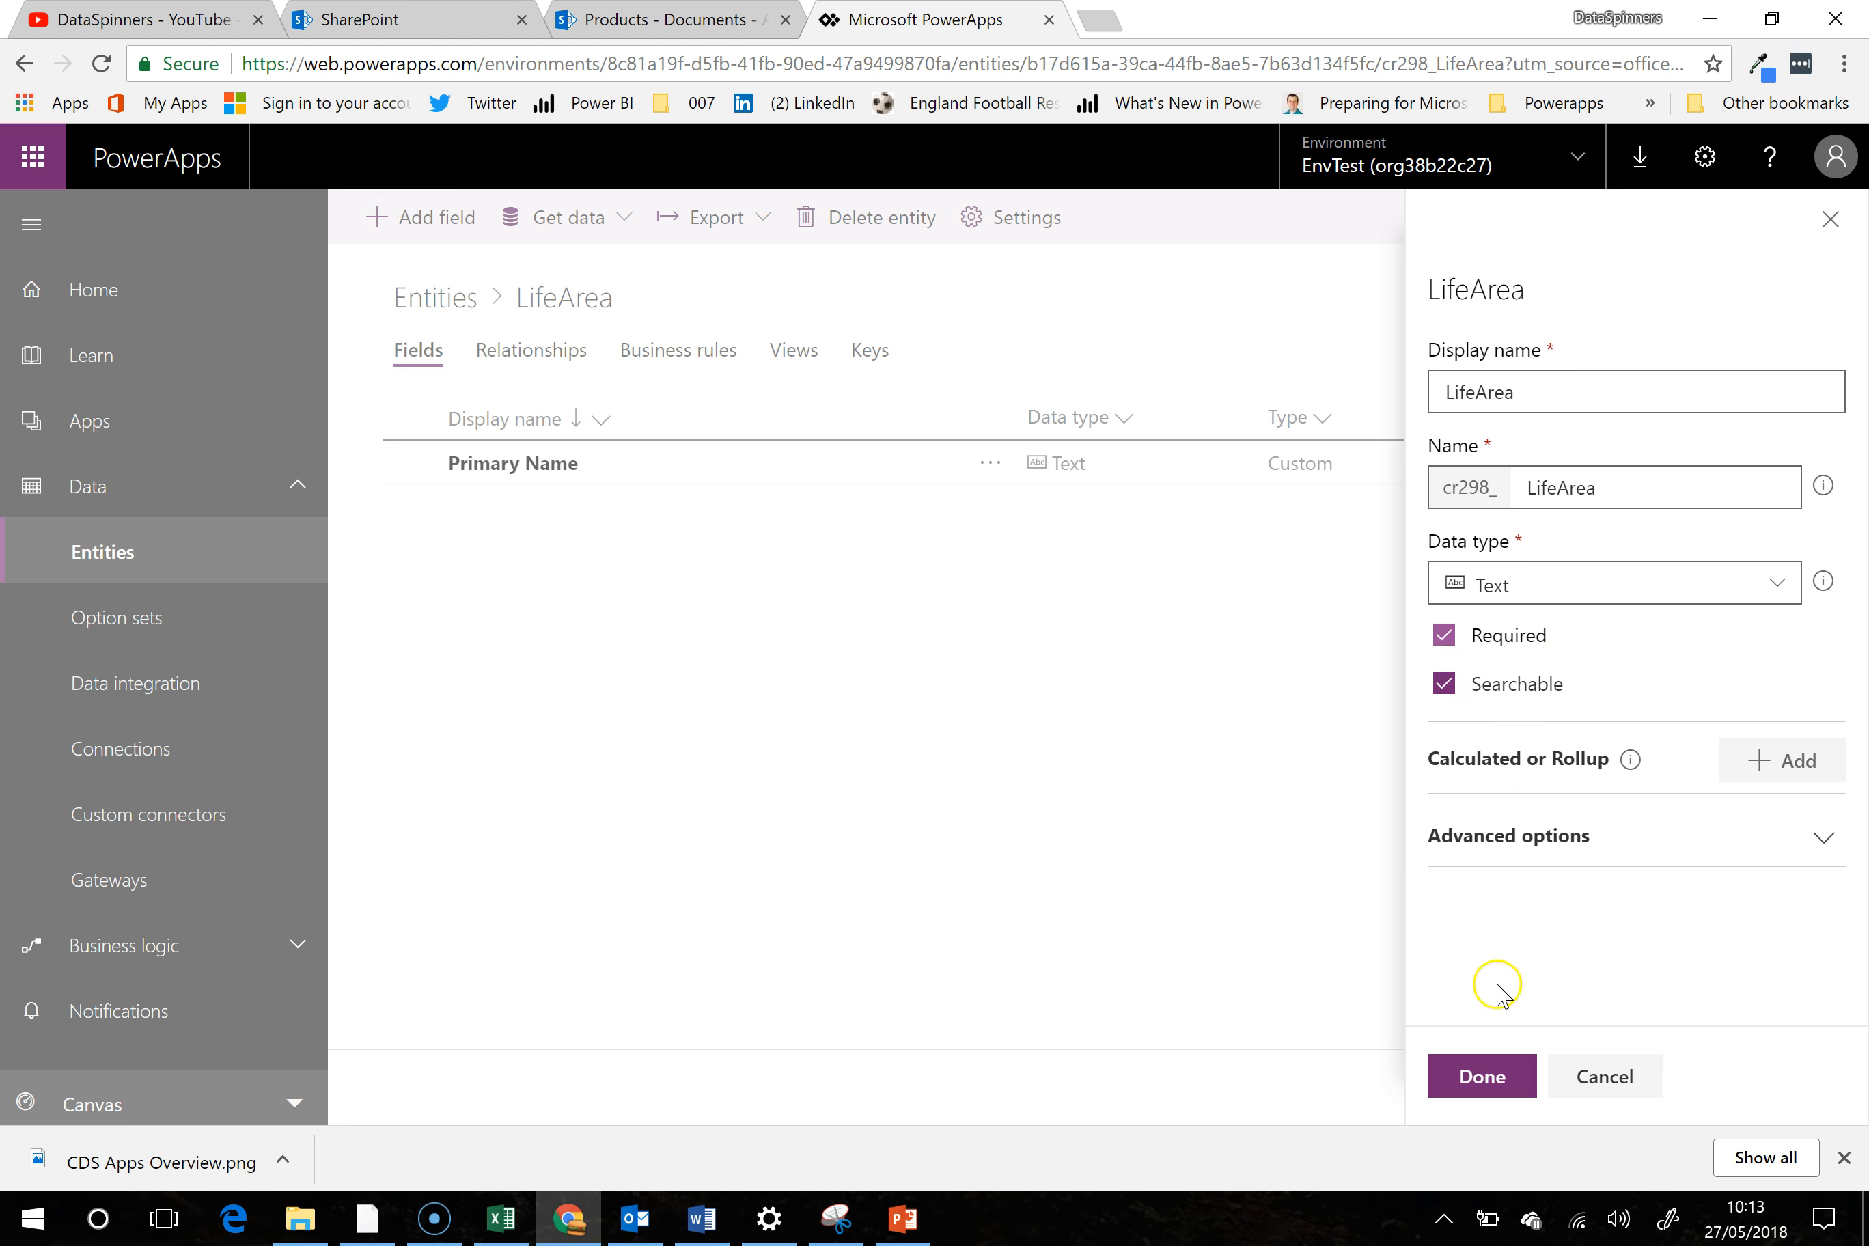
left_click(1483, 1075)
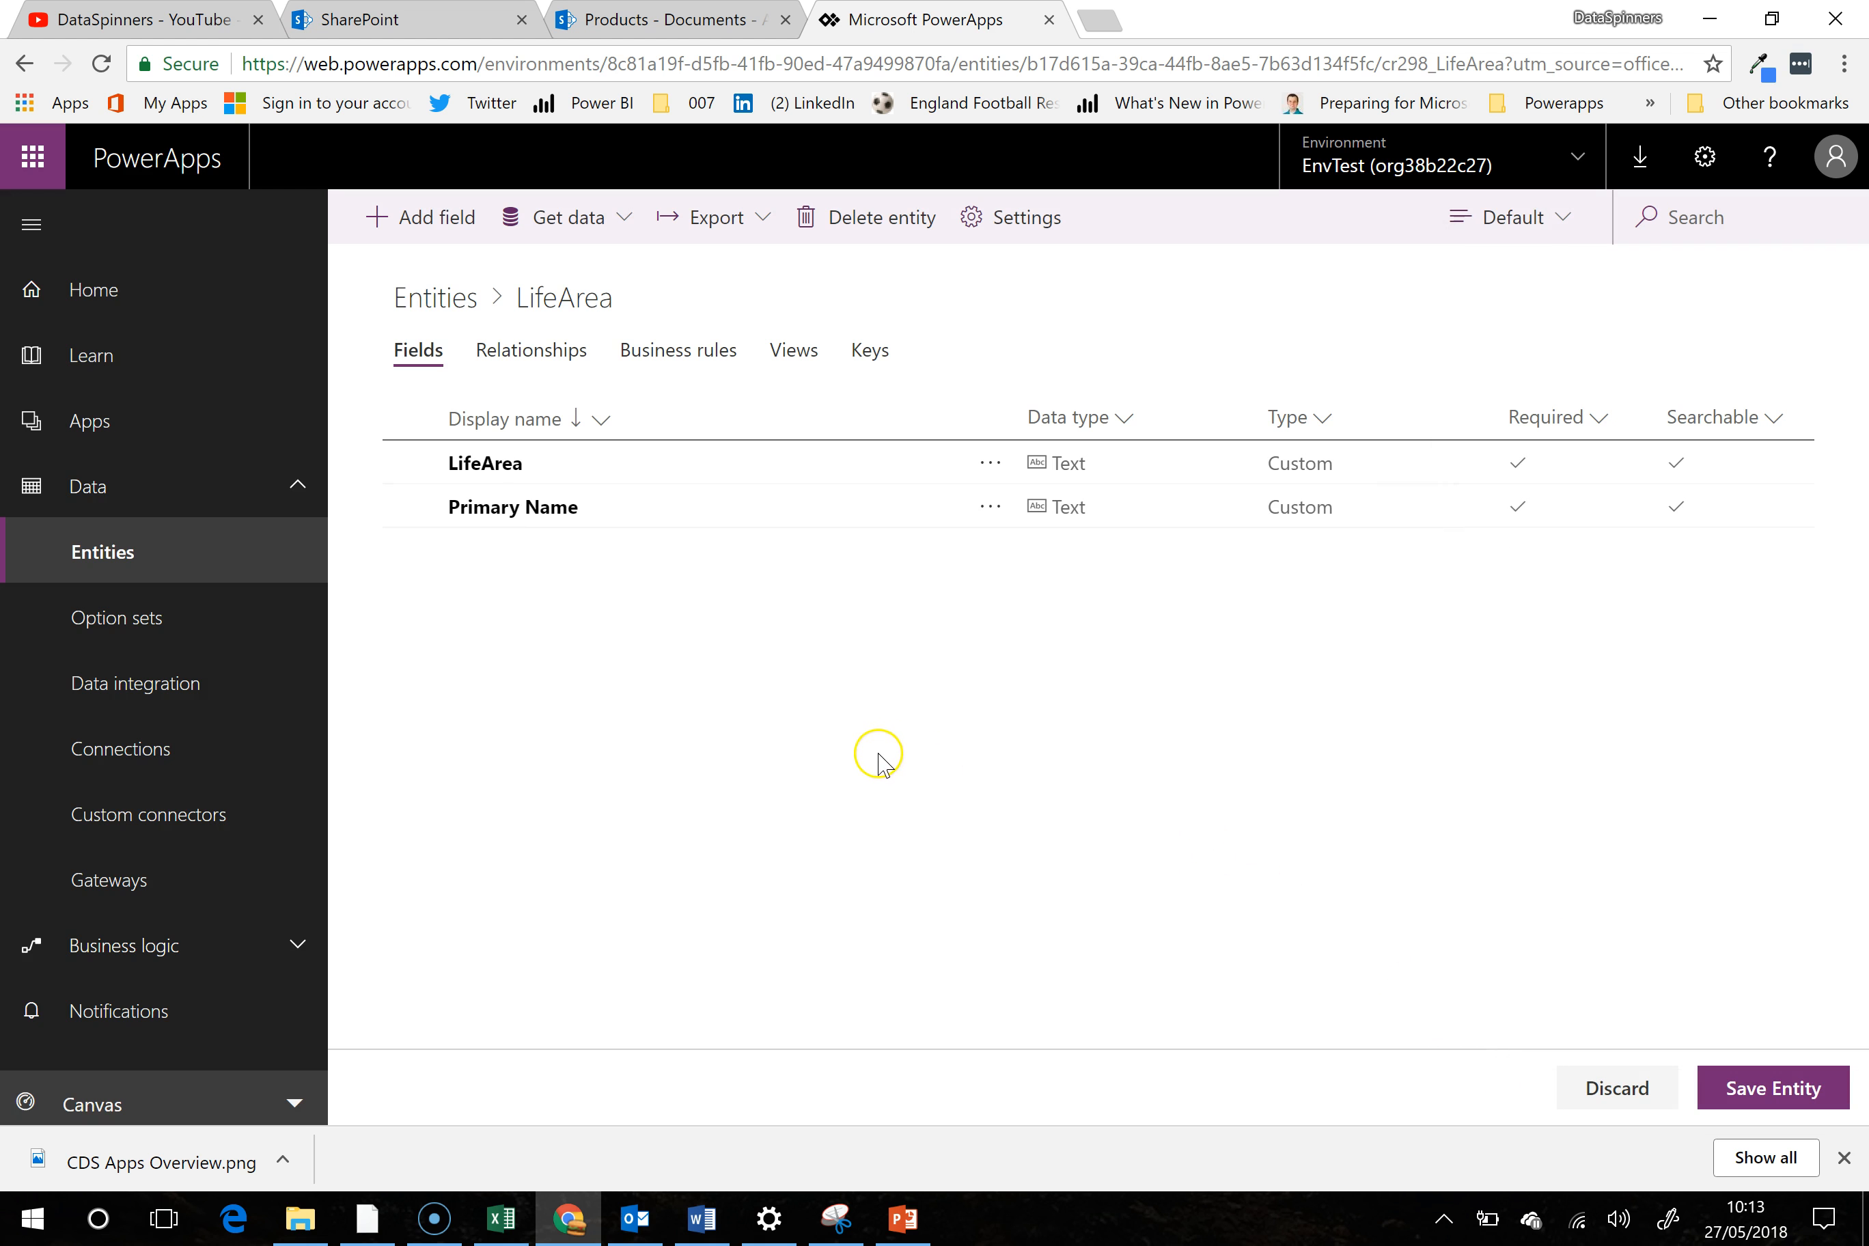
Make the Primary Name field neither required nor searchable, and save the LifeArea entity
left_click(412, 506)
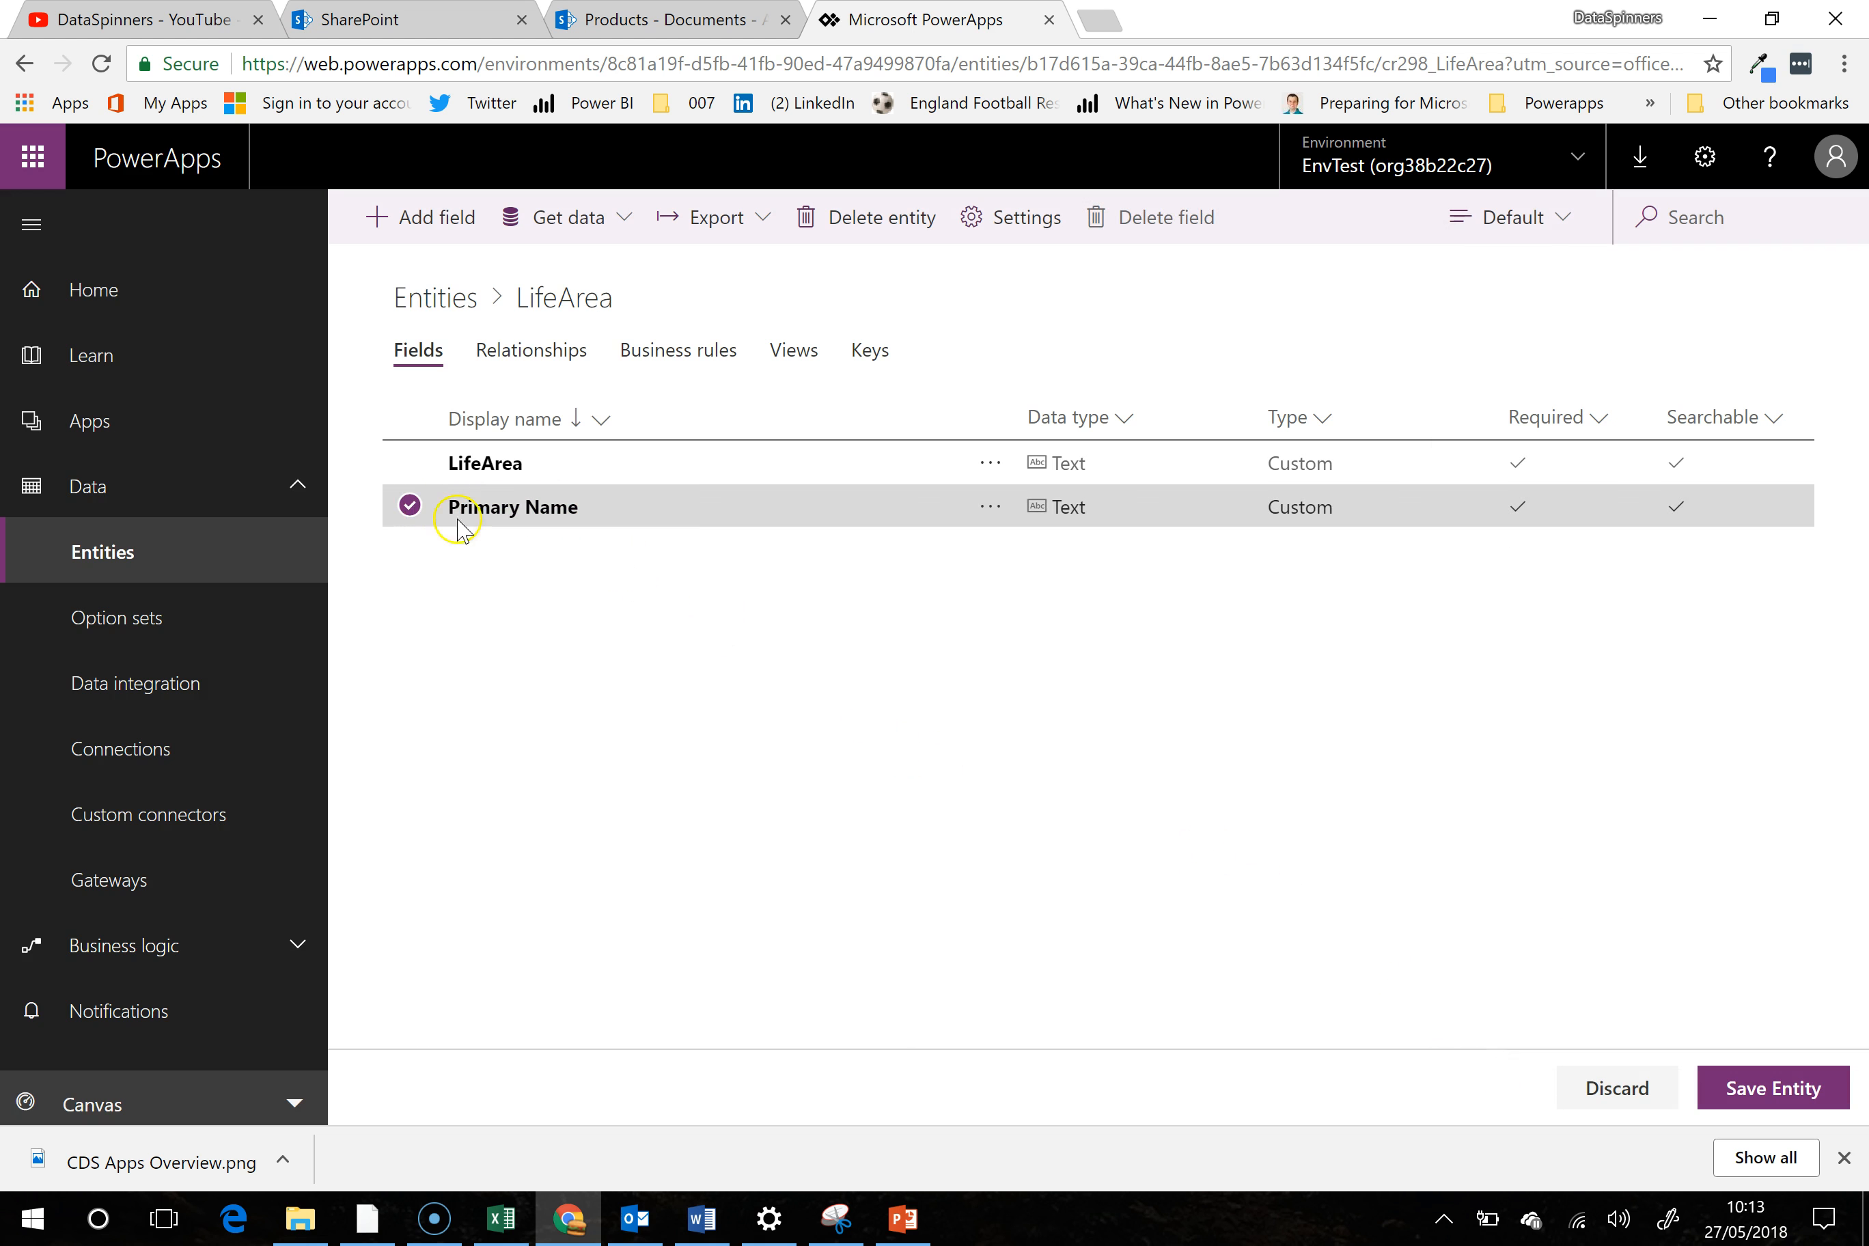
left_click(1154, 230)
left_click(508, 509)
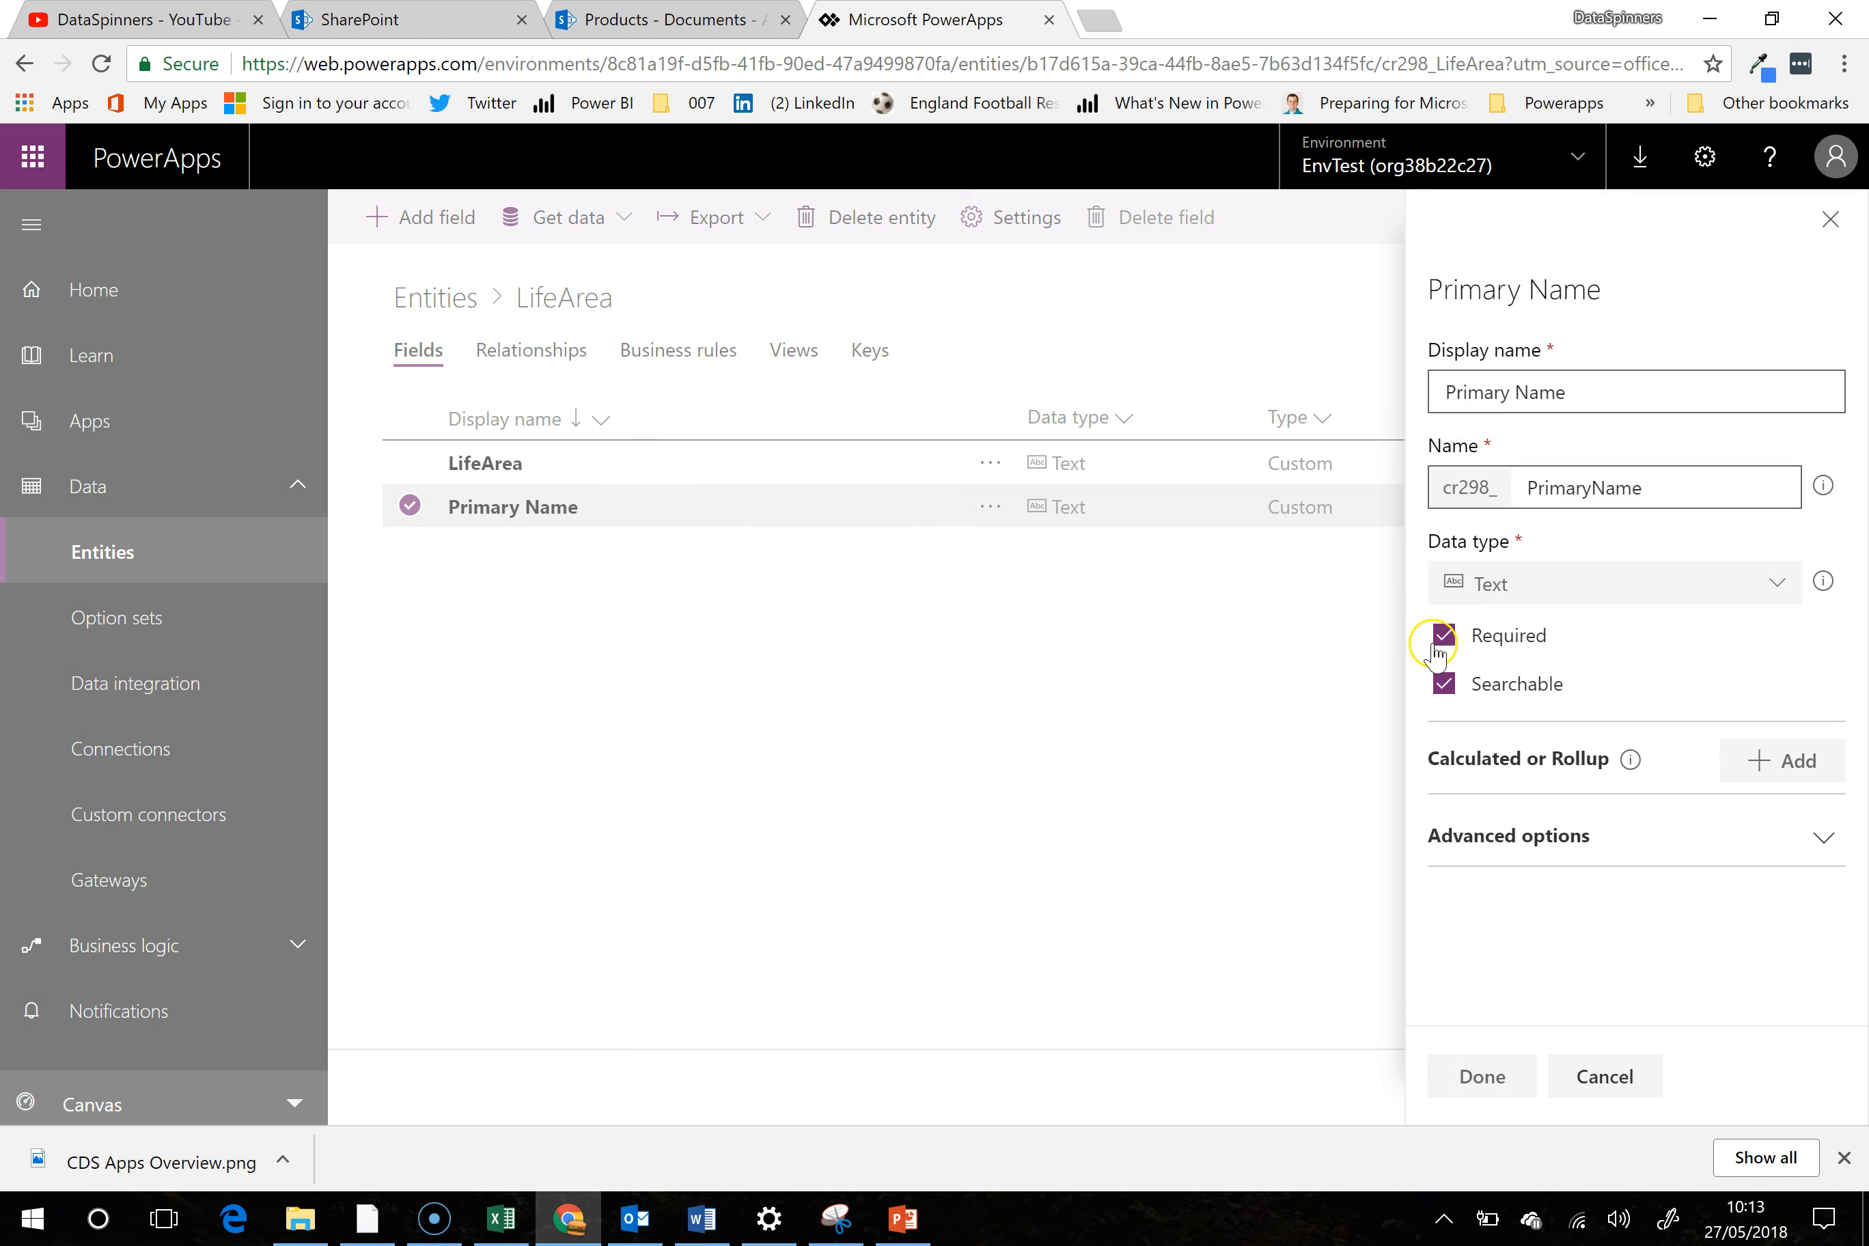
left_click(1444, 636)
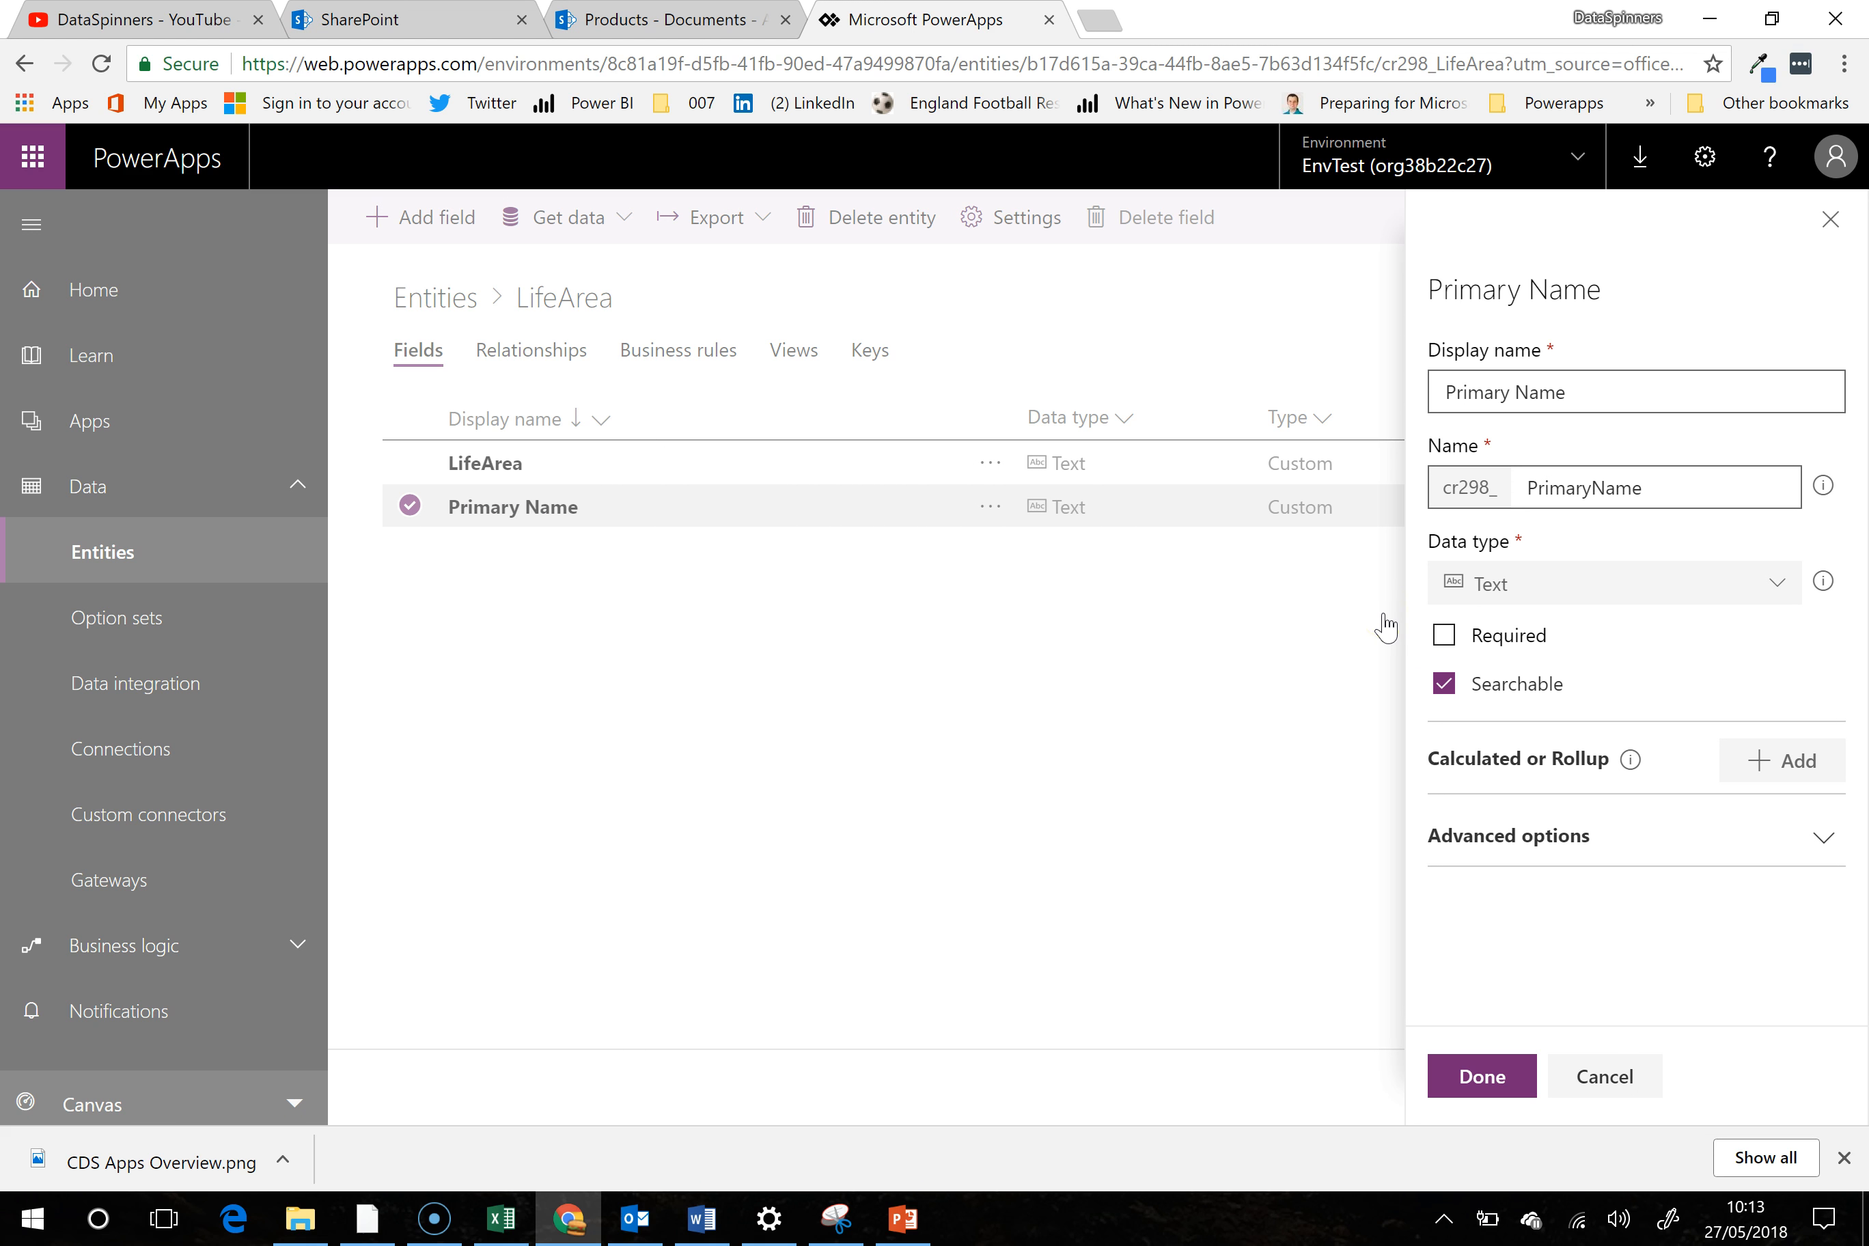
left_click(1444, 684)
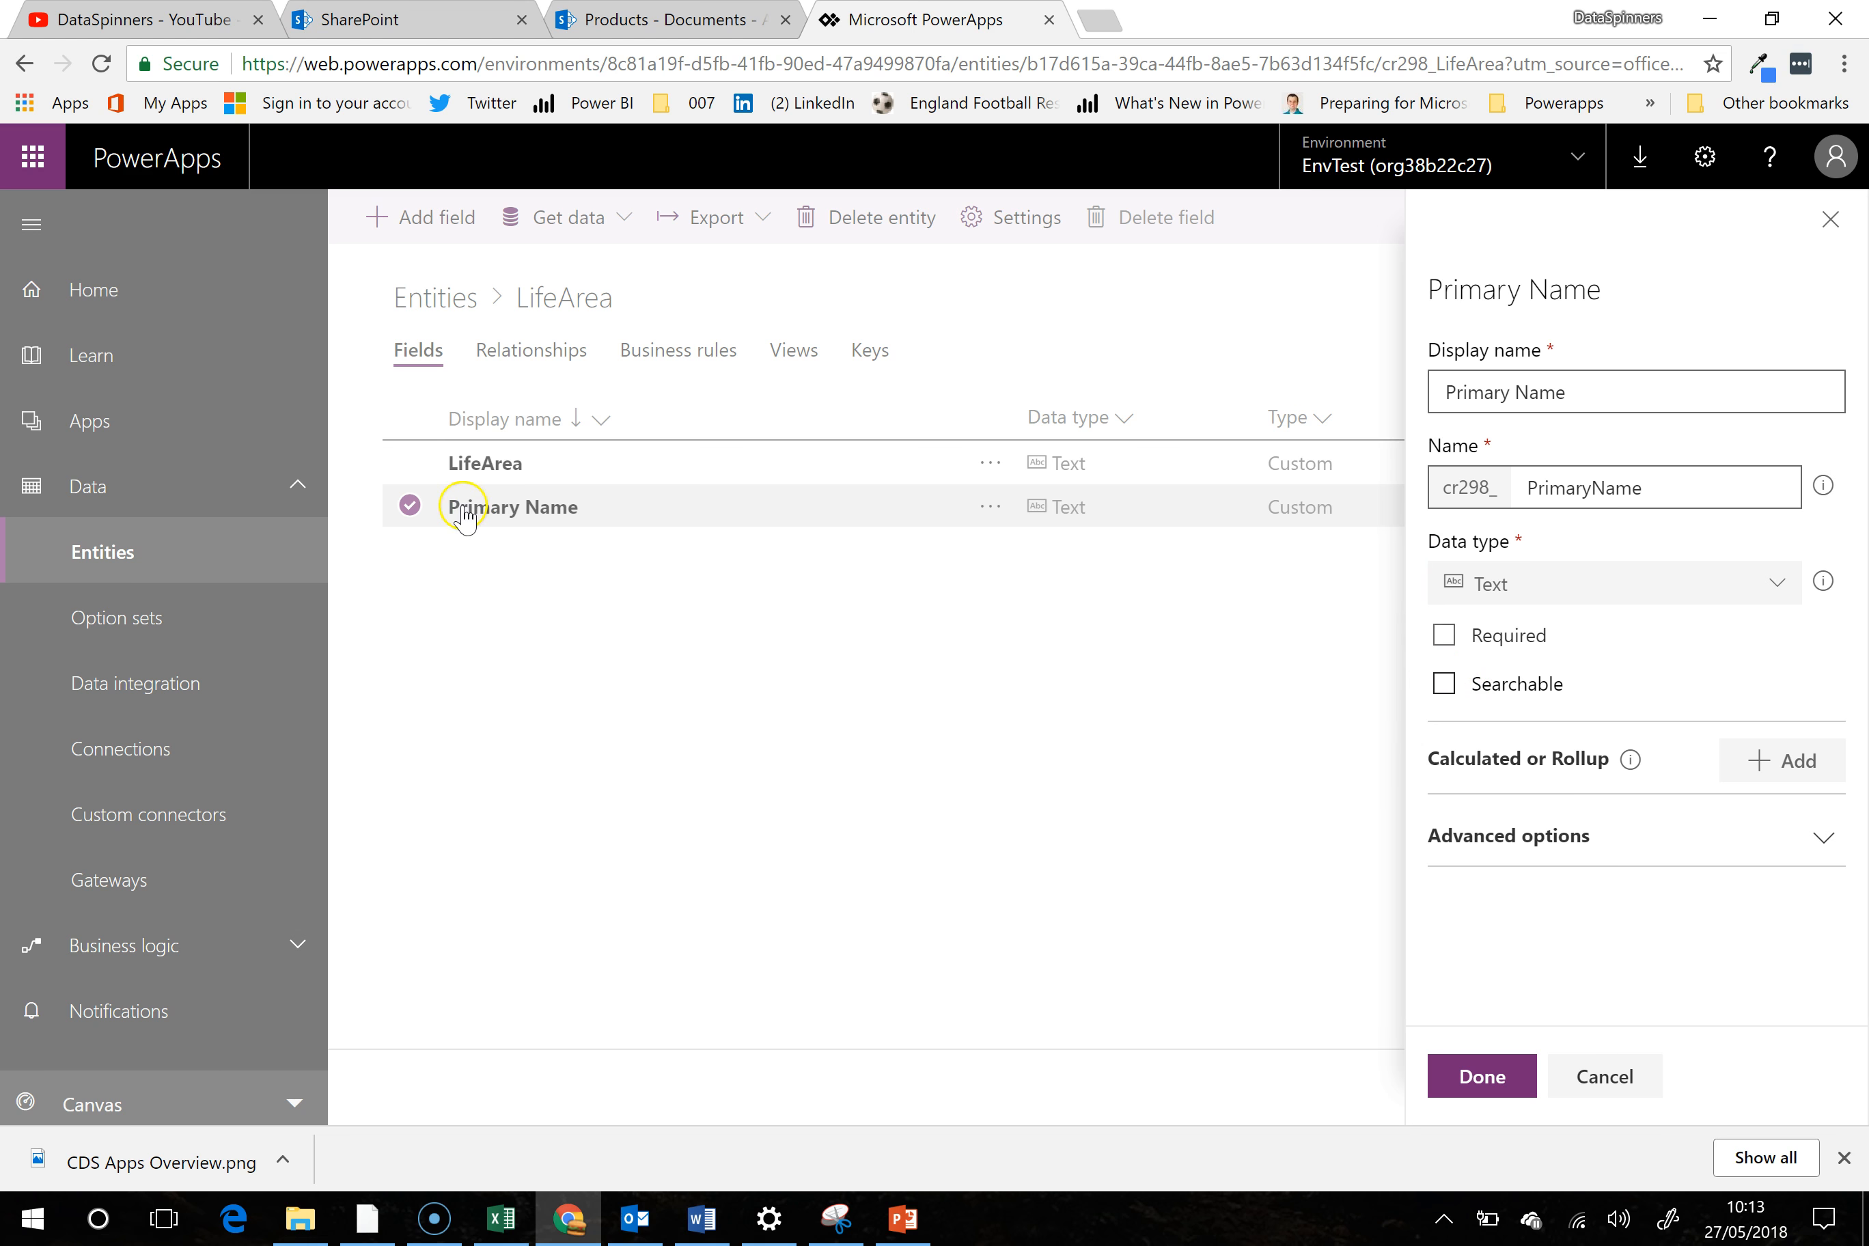
left_click(1457, 1085)
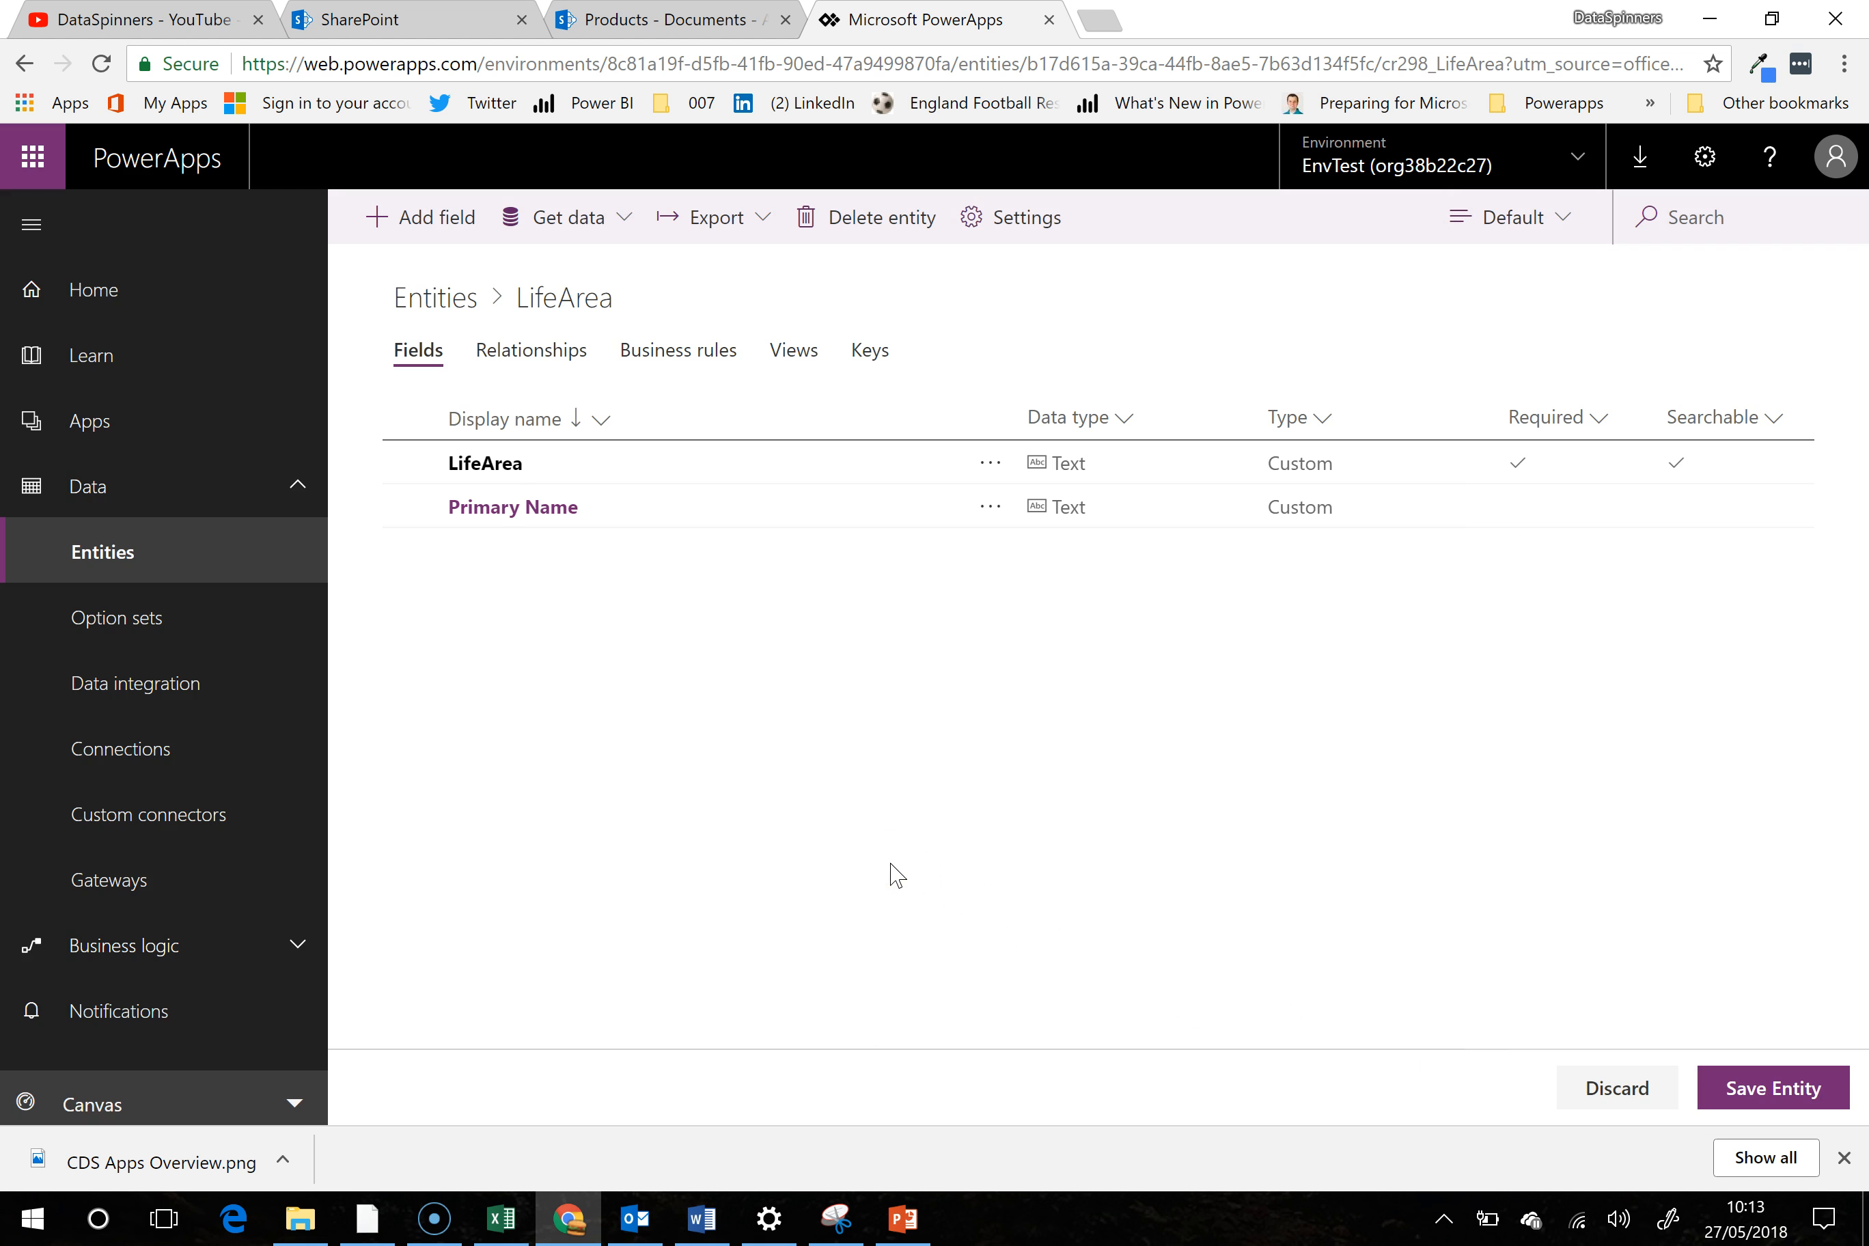
left_click(929, 752)
left_click(1794, 1095)
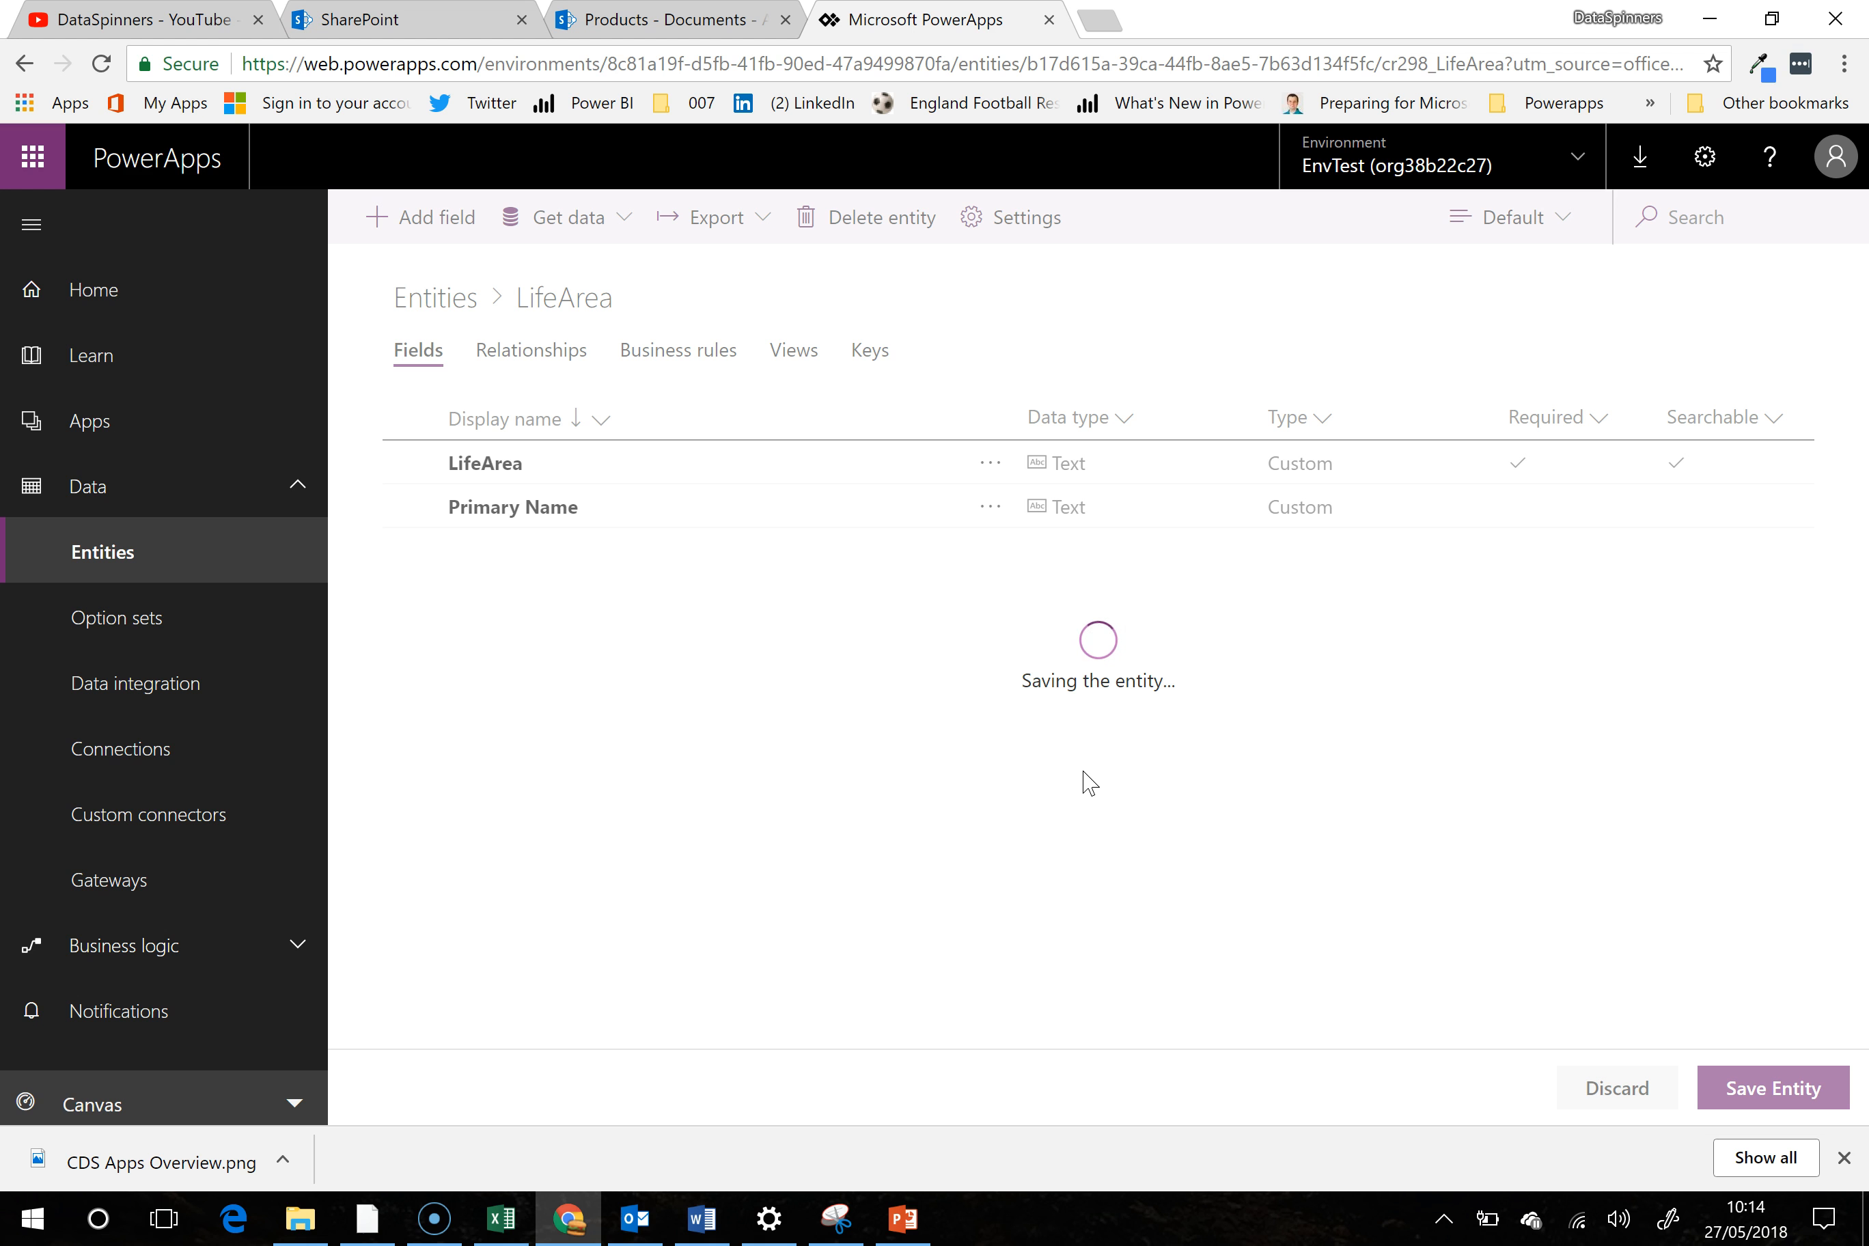
Switch to the PowerPoint slide show to review the LifeArea, Supplier and Documents relationships, and return to PowerApps
left_click(910, 1234)
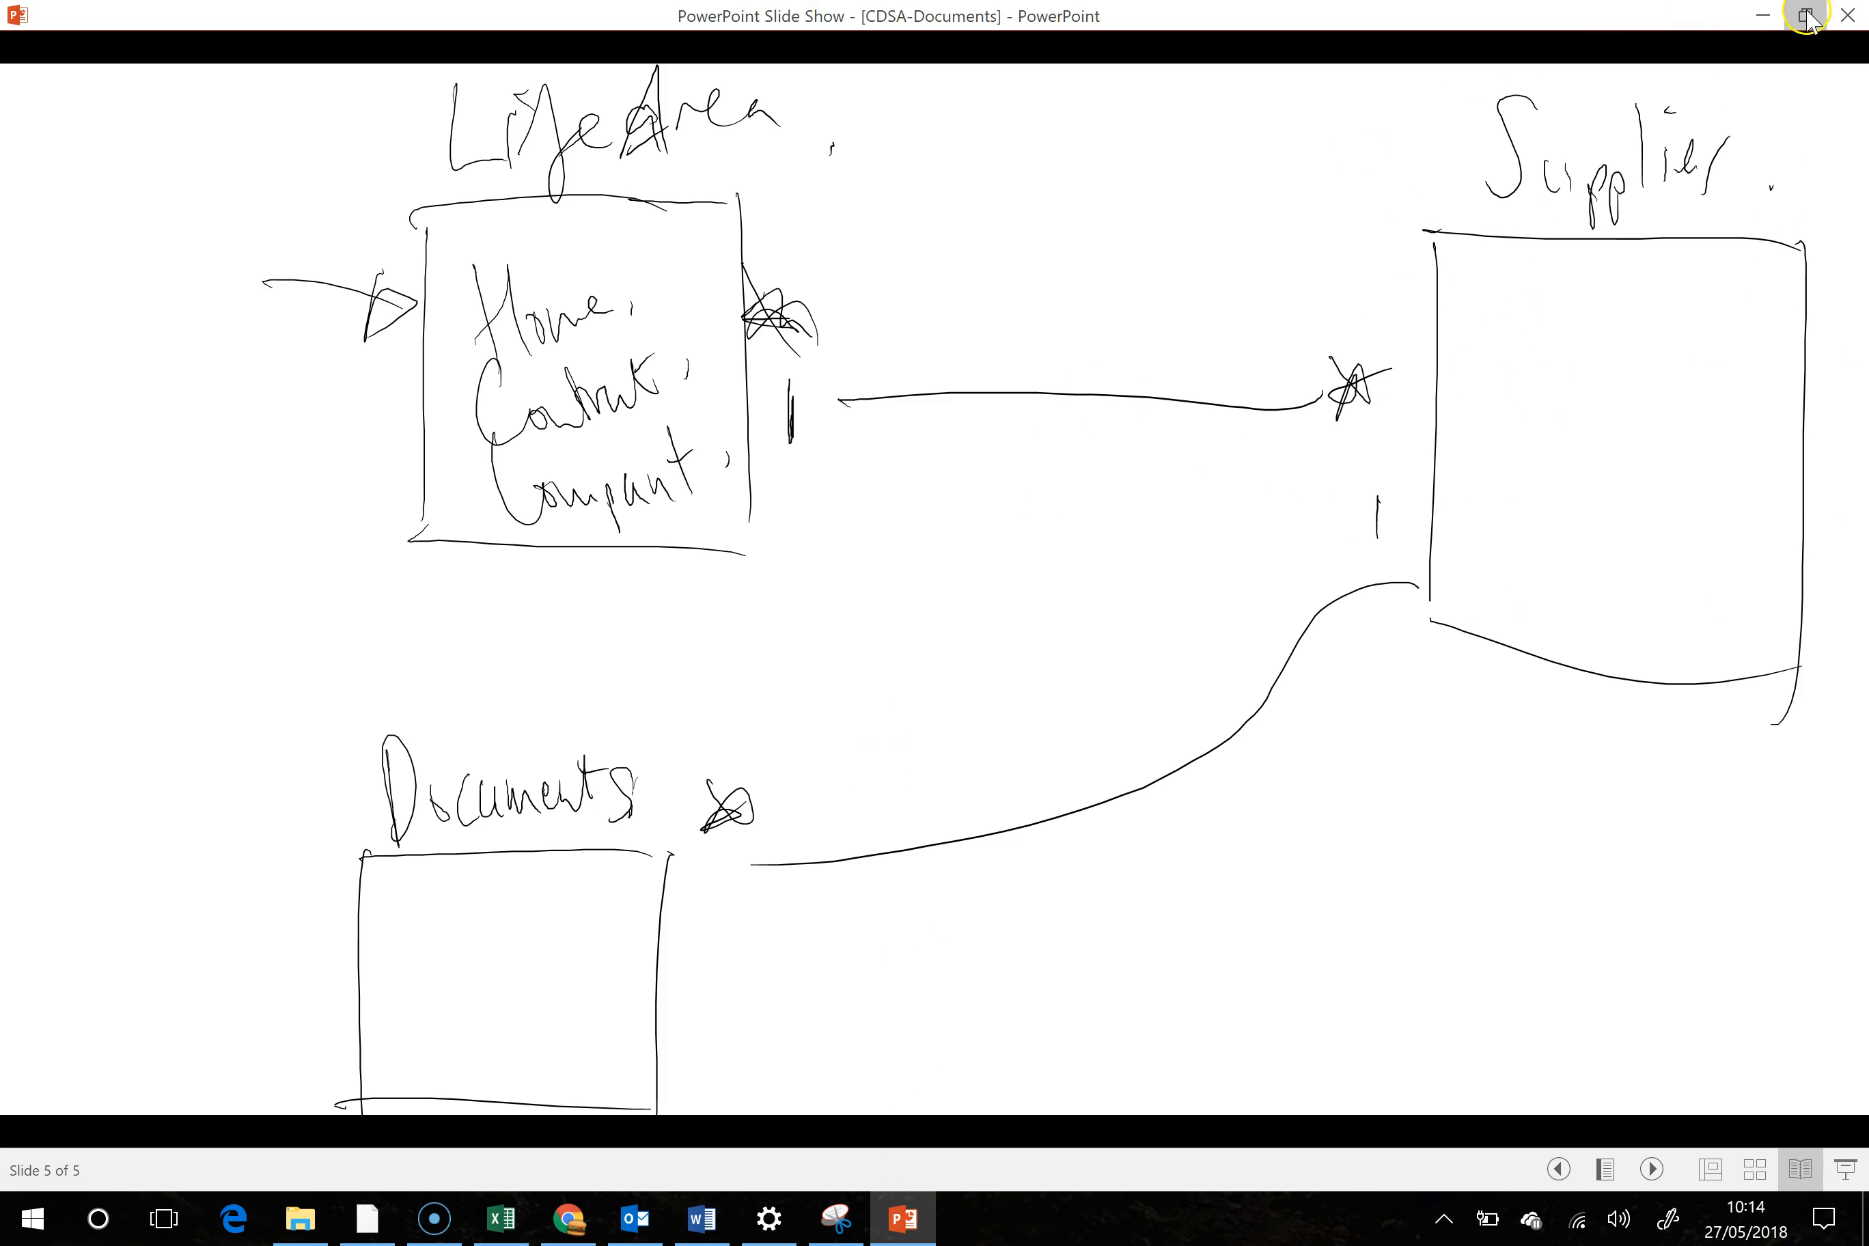
left_click(1764, 14)
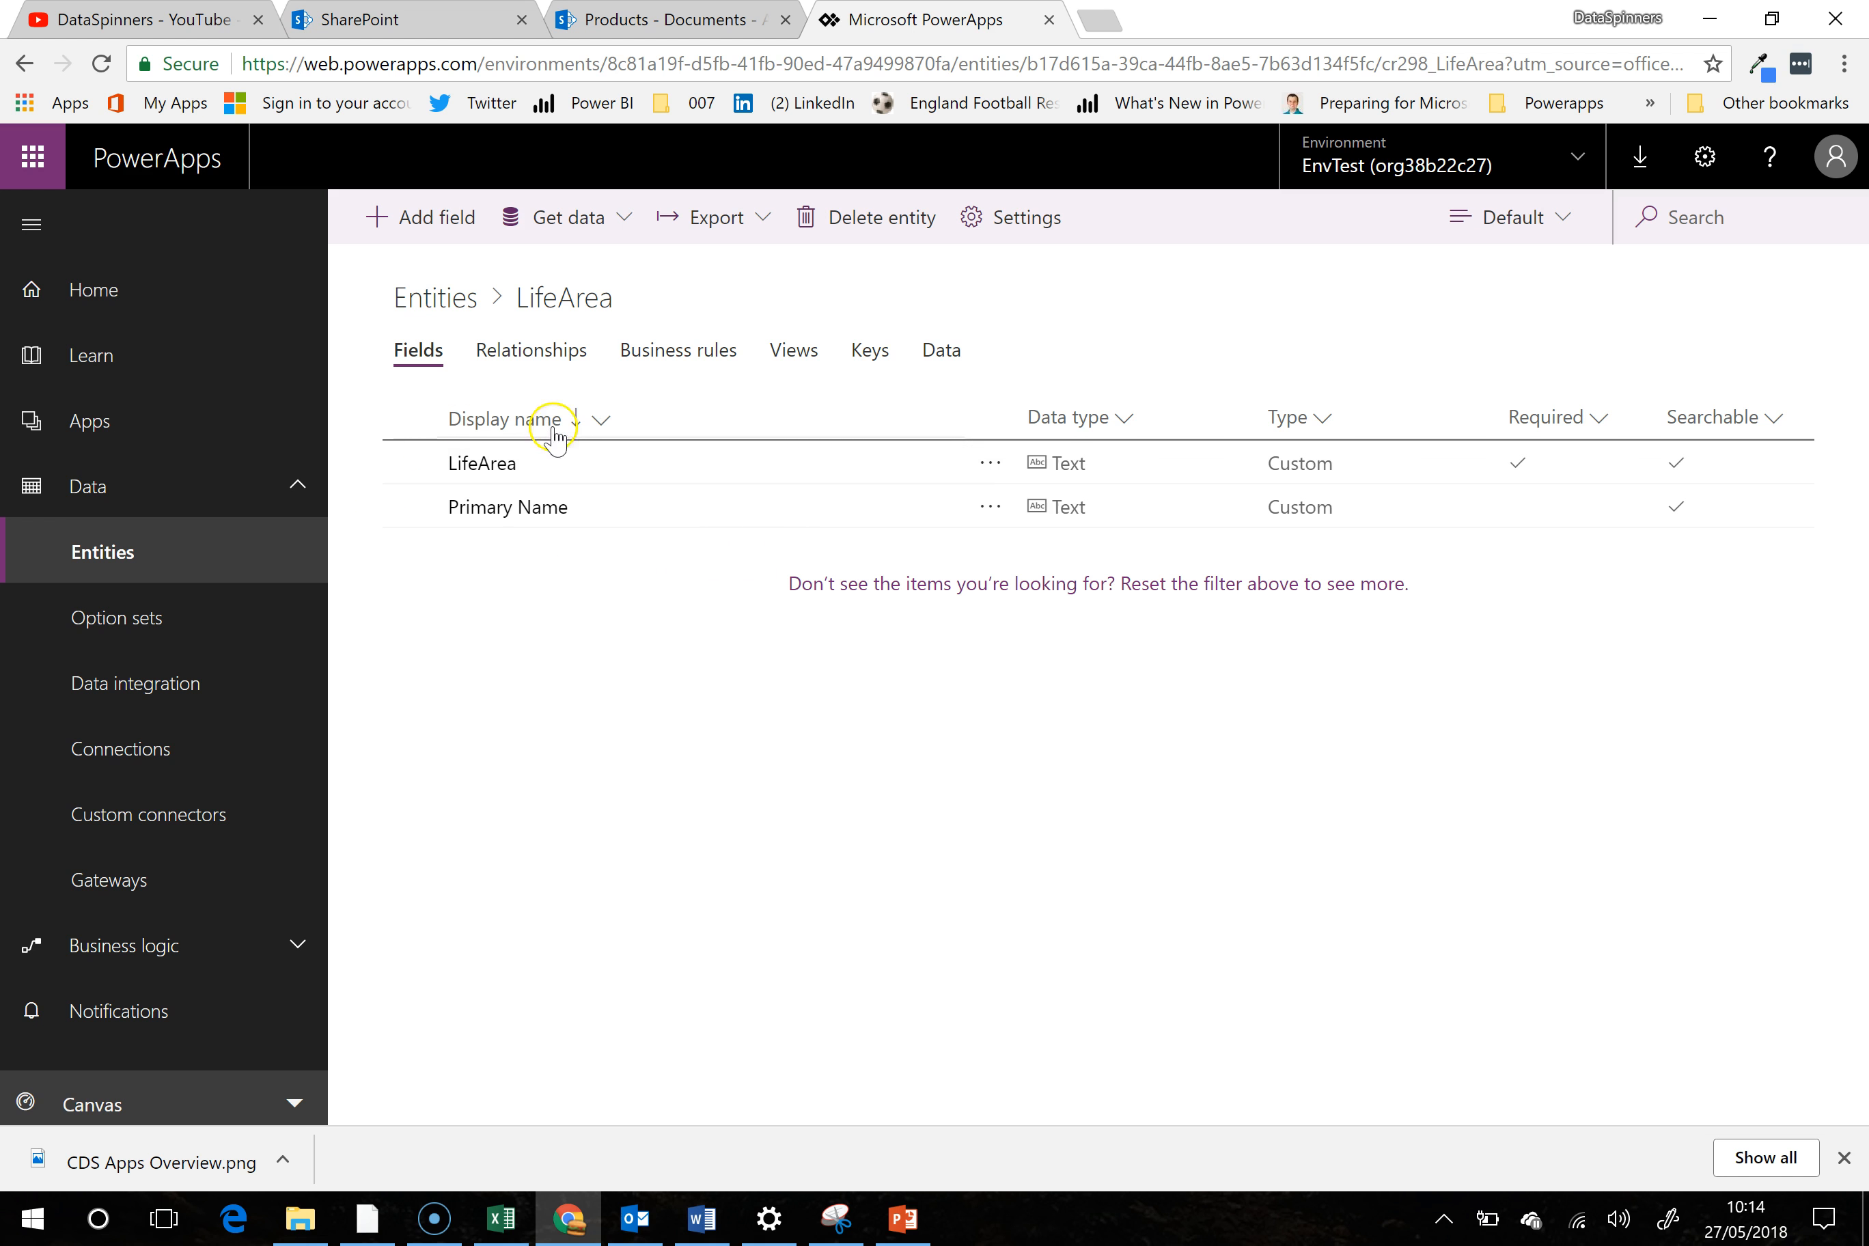
Open the entities list and look through the existing standard and custom entities
left_click(175, 564)
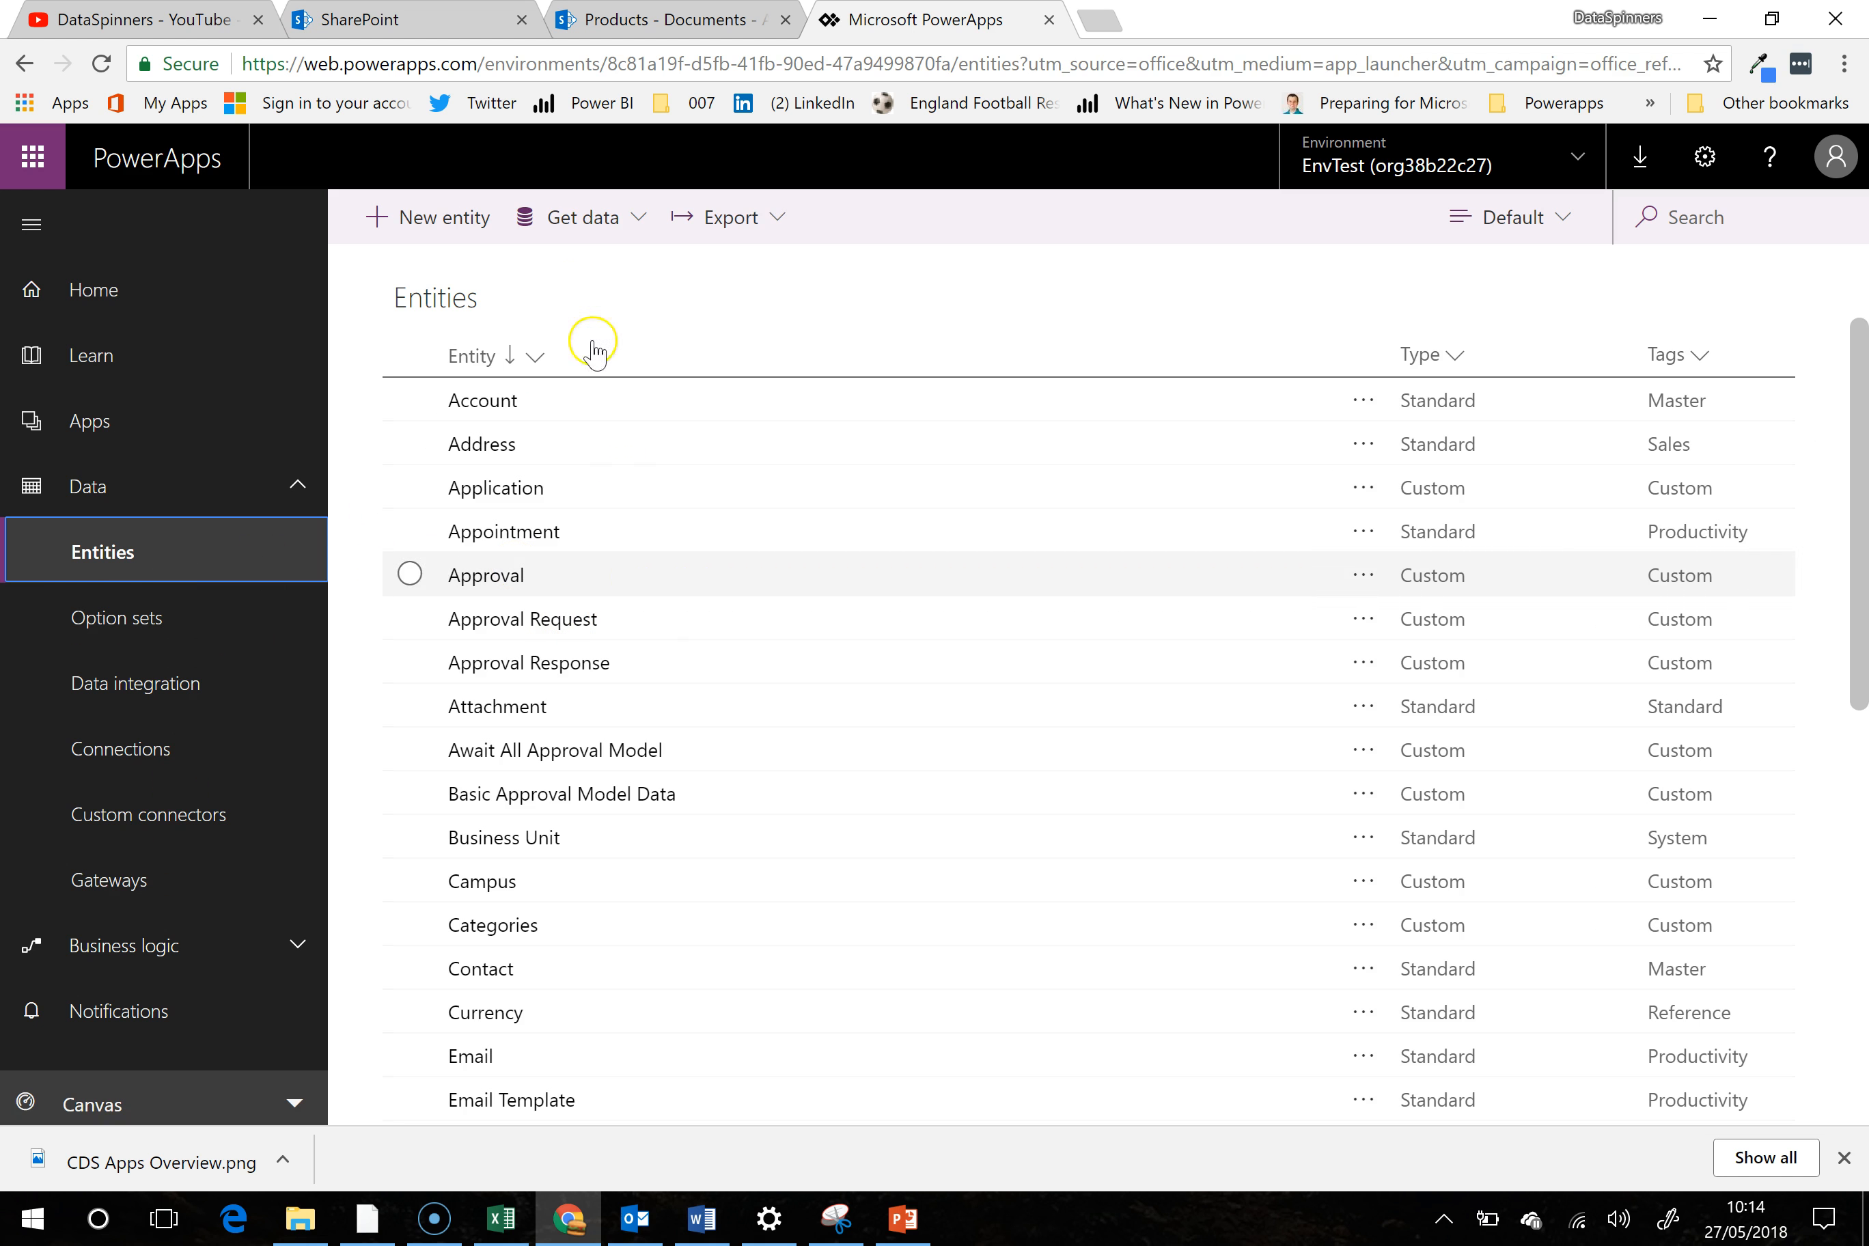
left_click(426, 221)
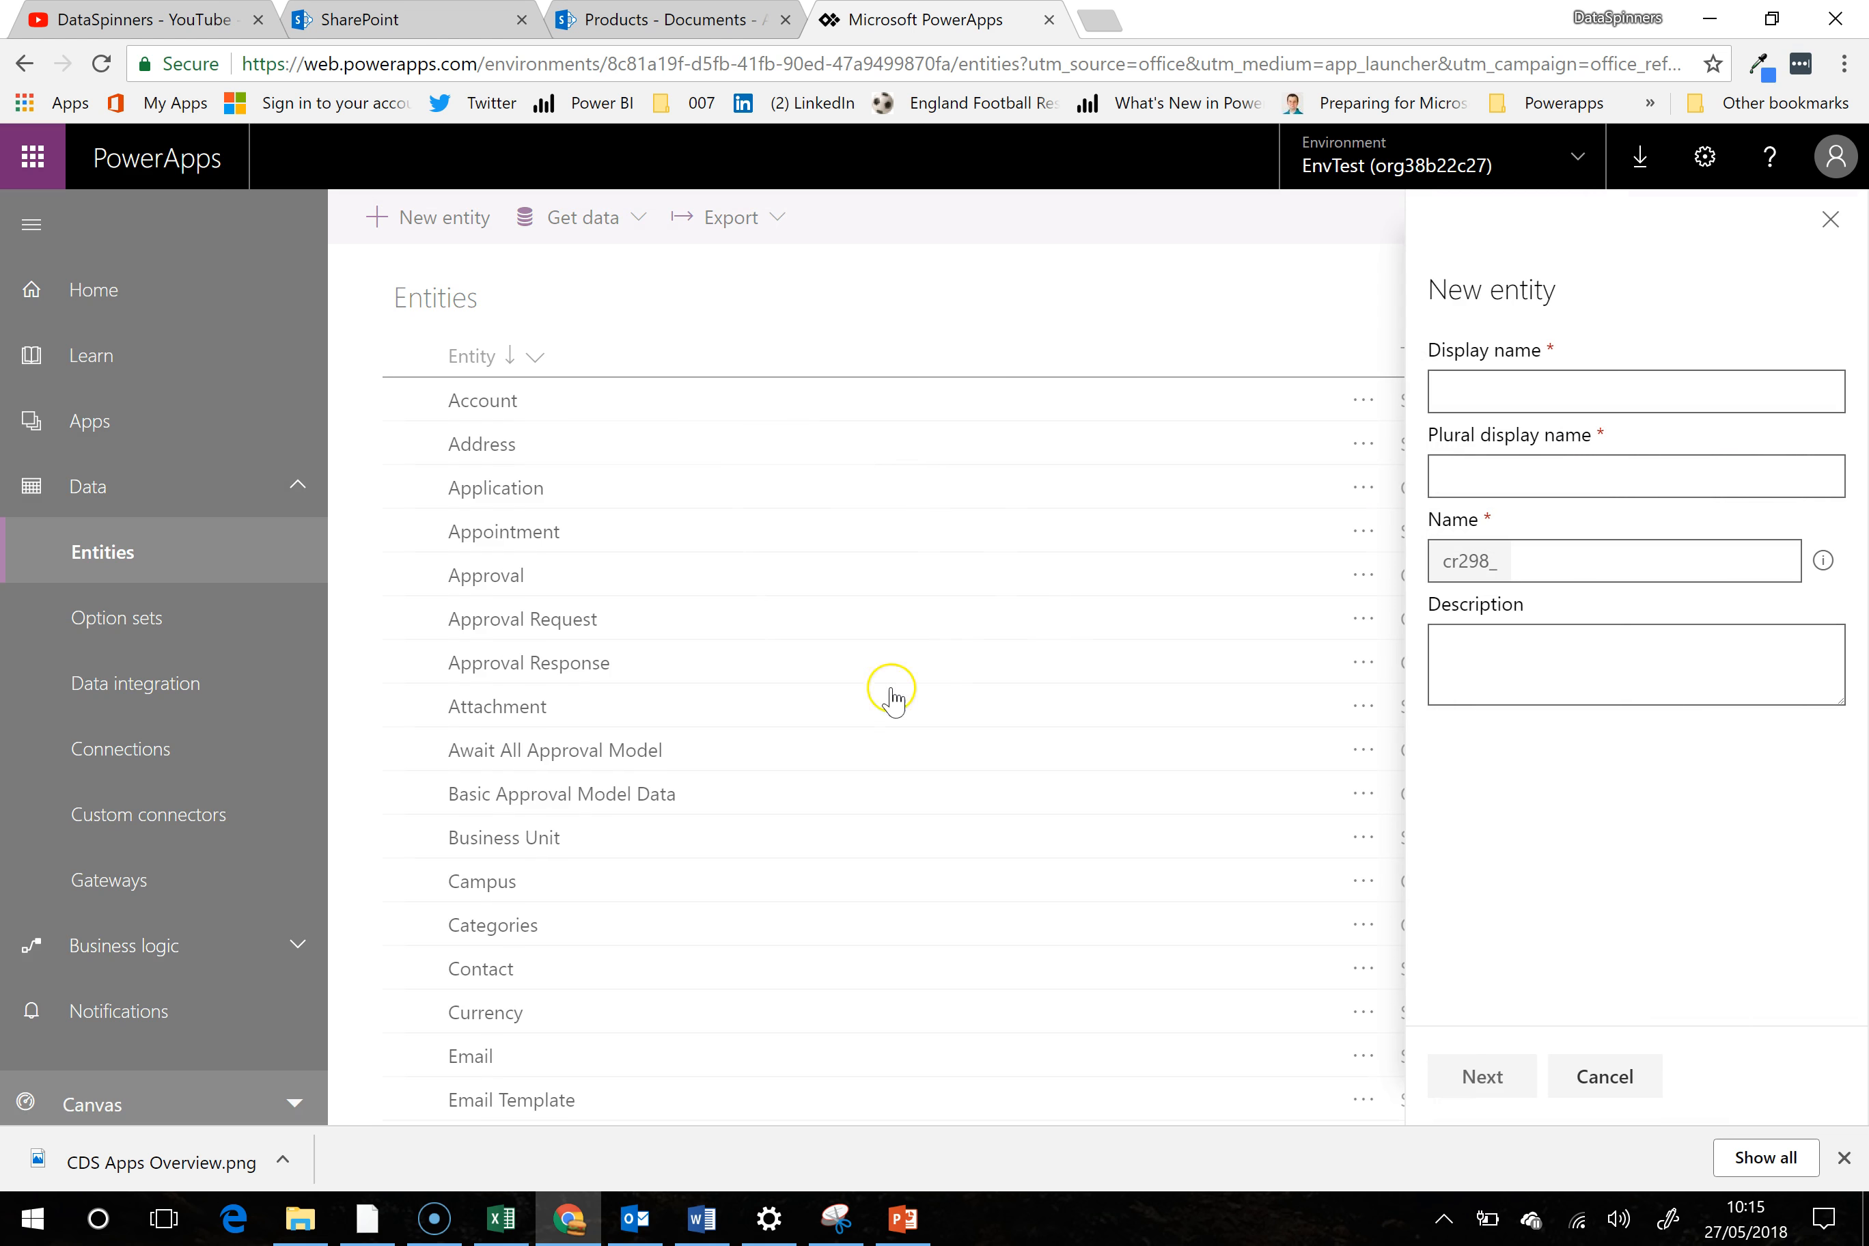
left_click(1671, 1069)
scroll(1034, 867, "down", 9)
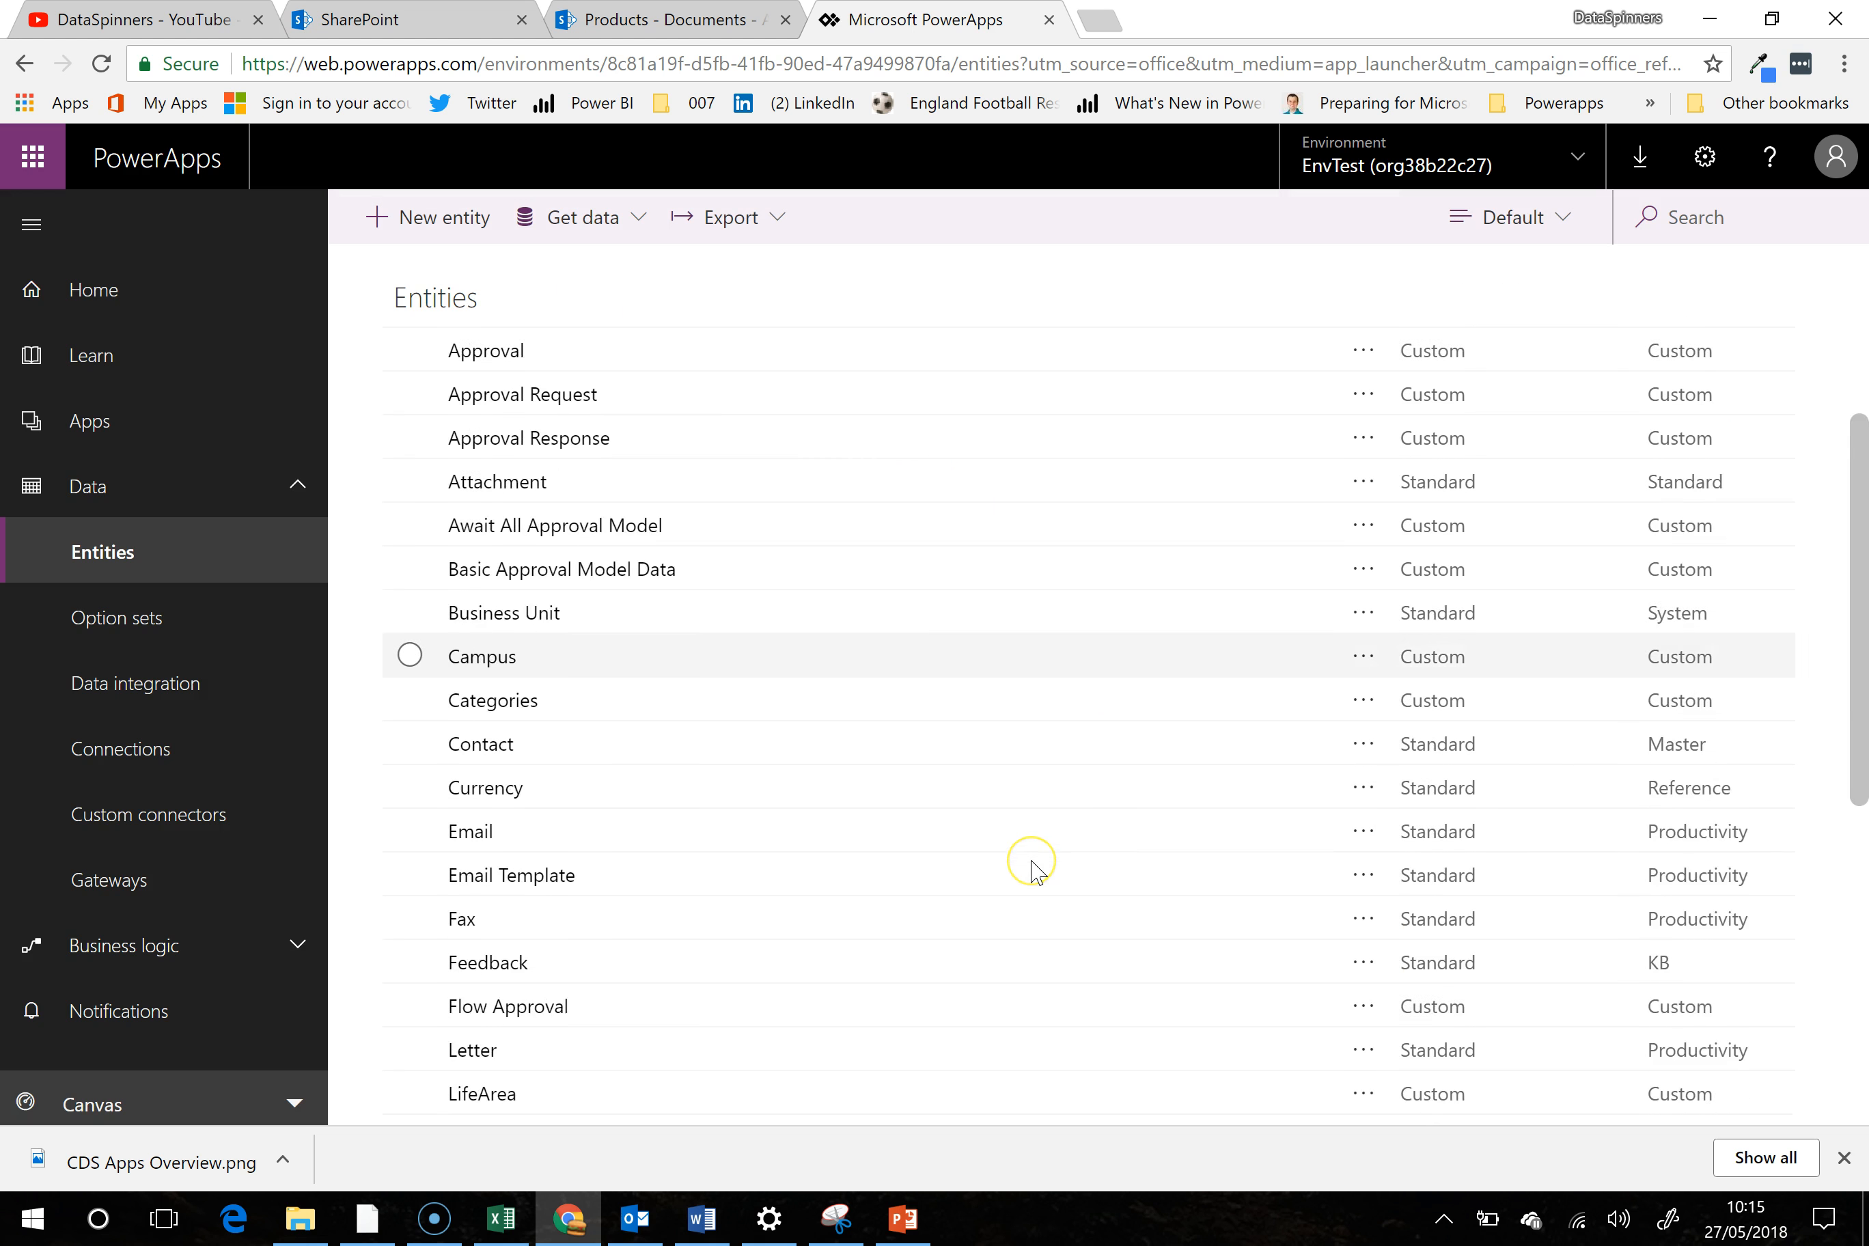
scroll(1034, 867, "down", 1)
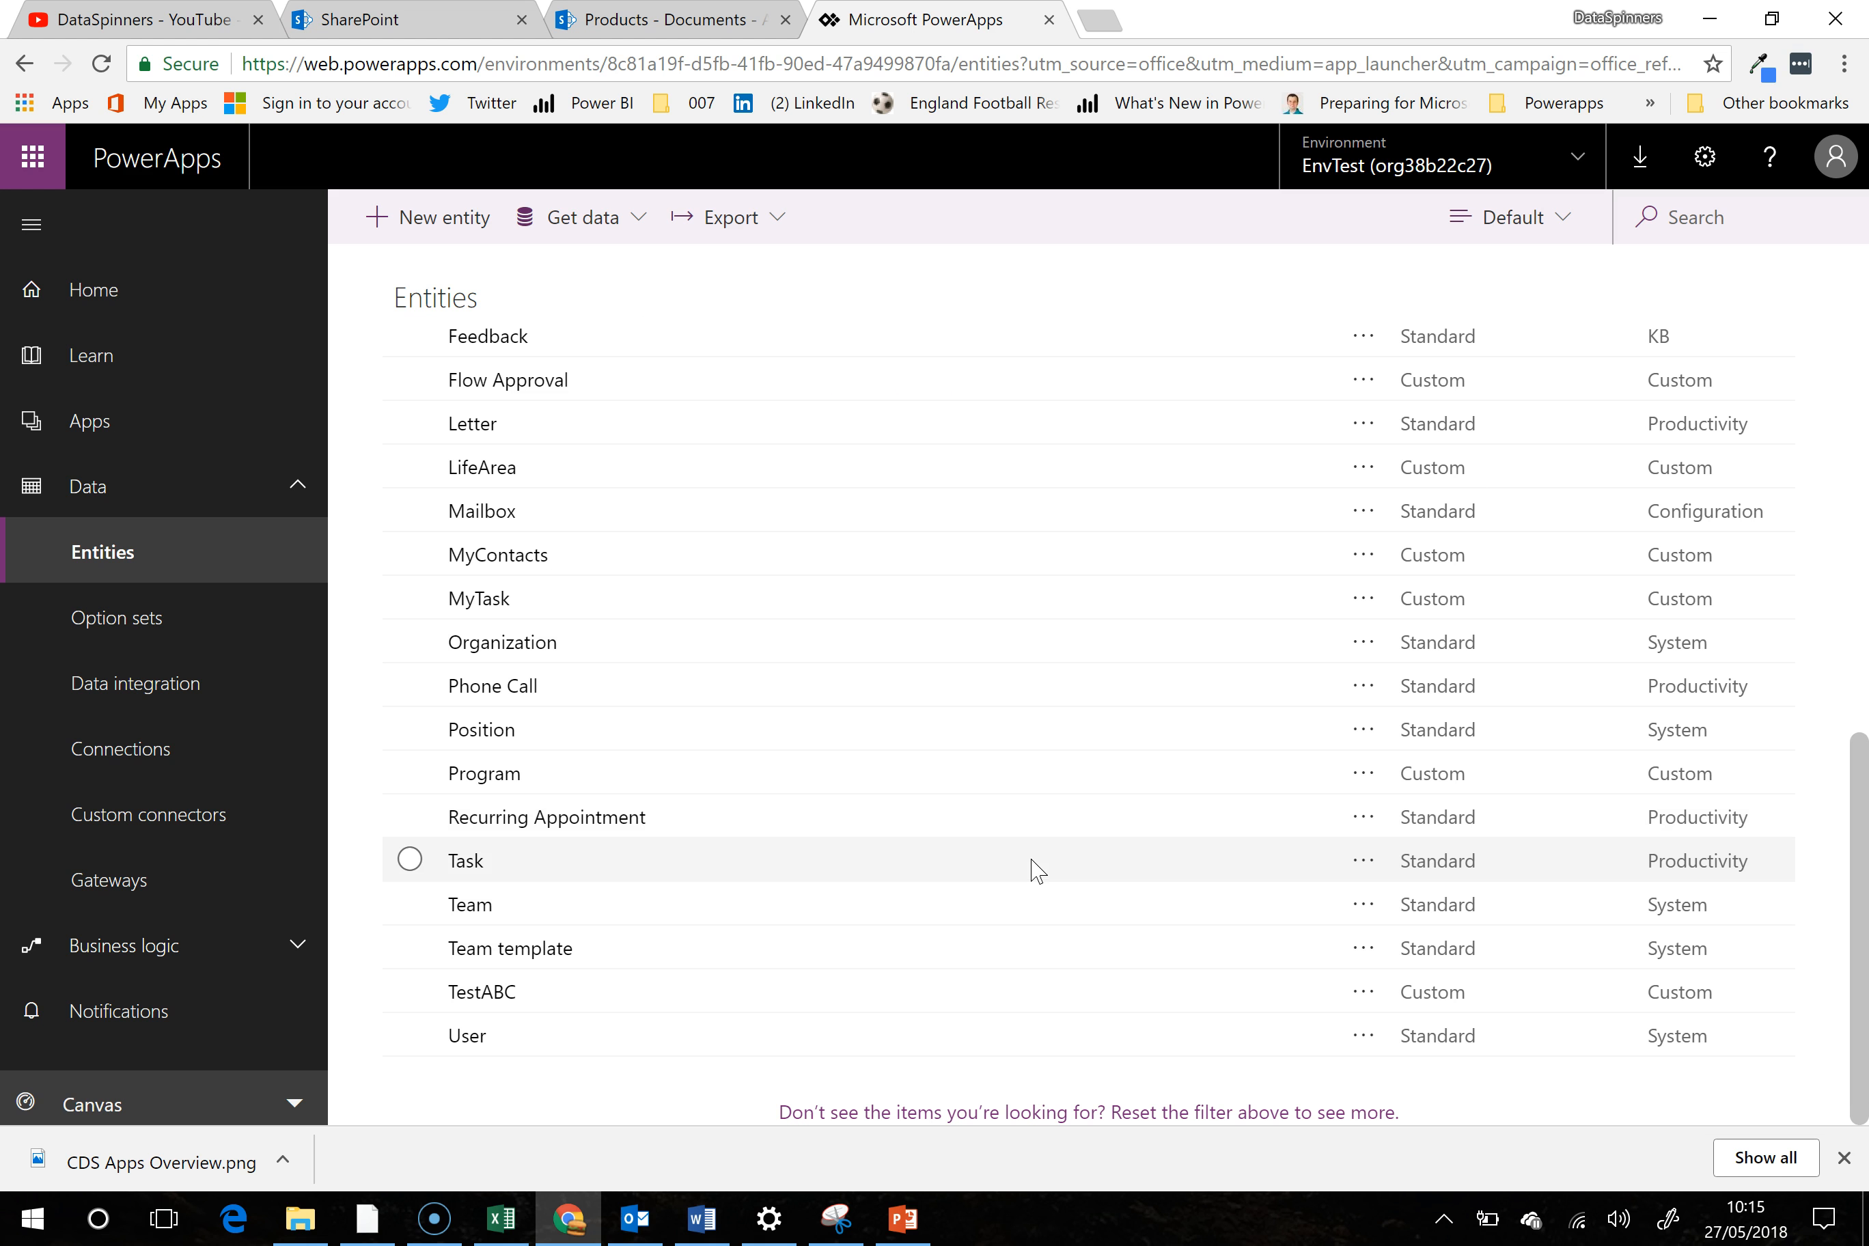
scroll(1036, 869, "up", 5)
scroll(1038, 870, "down", 2)
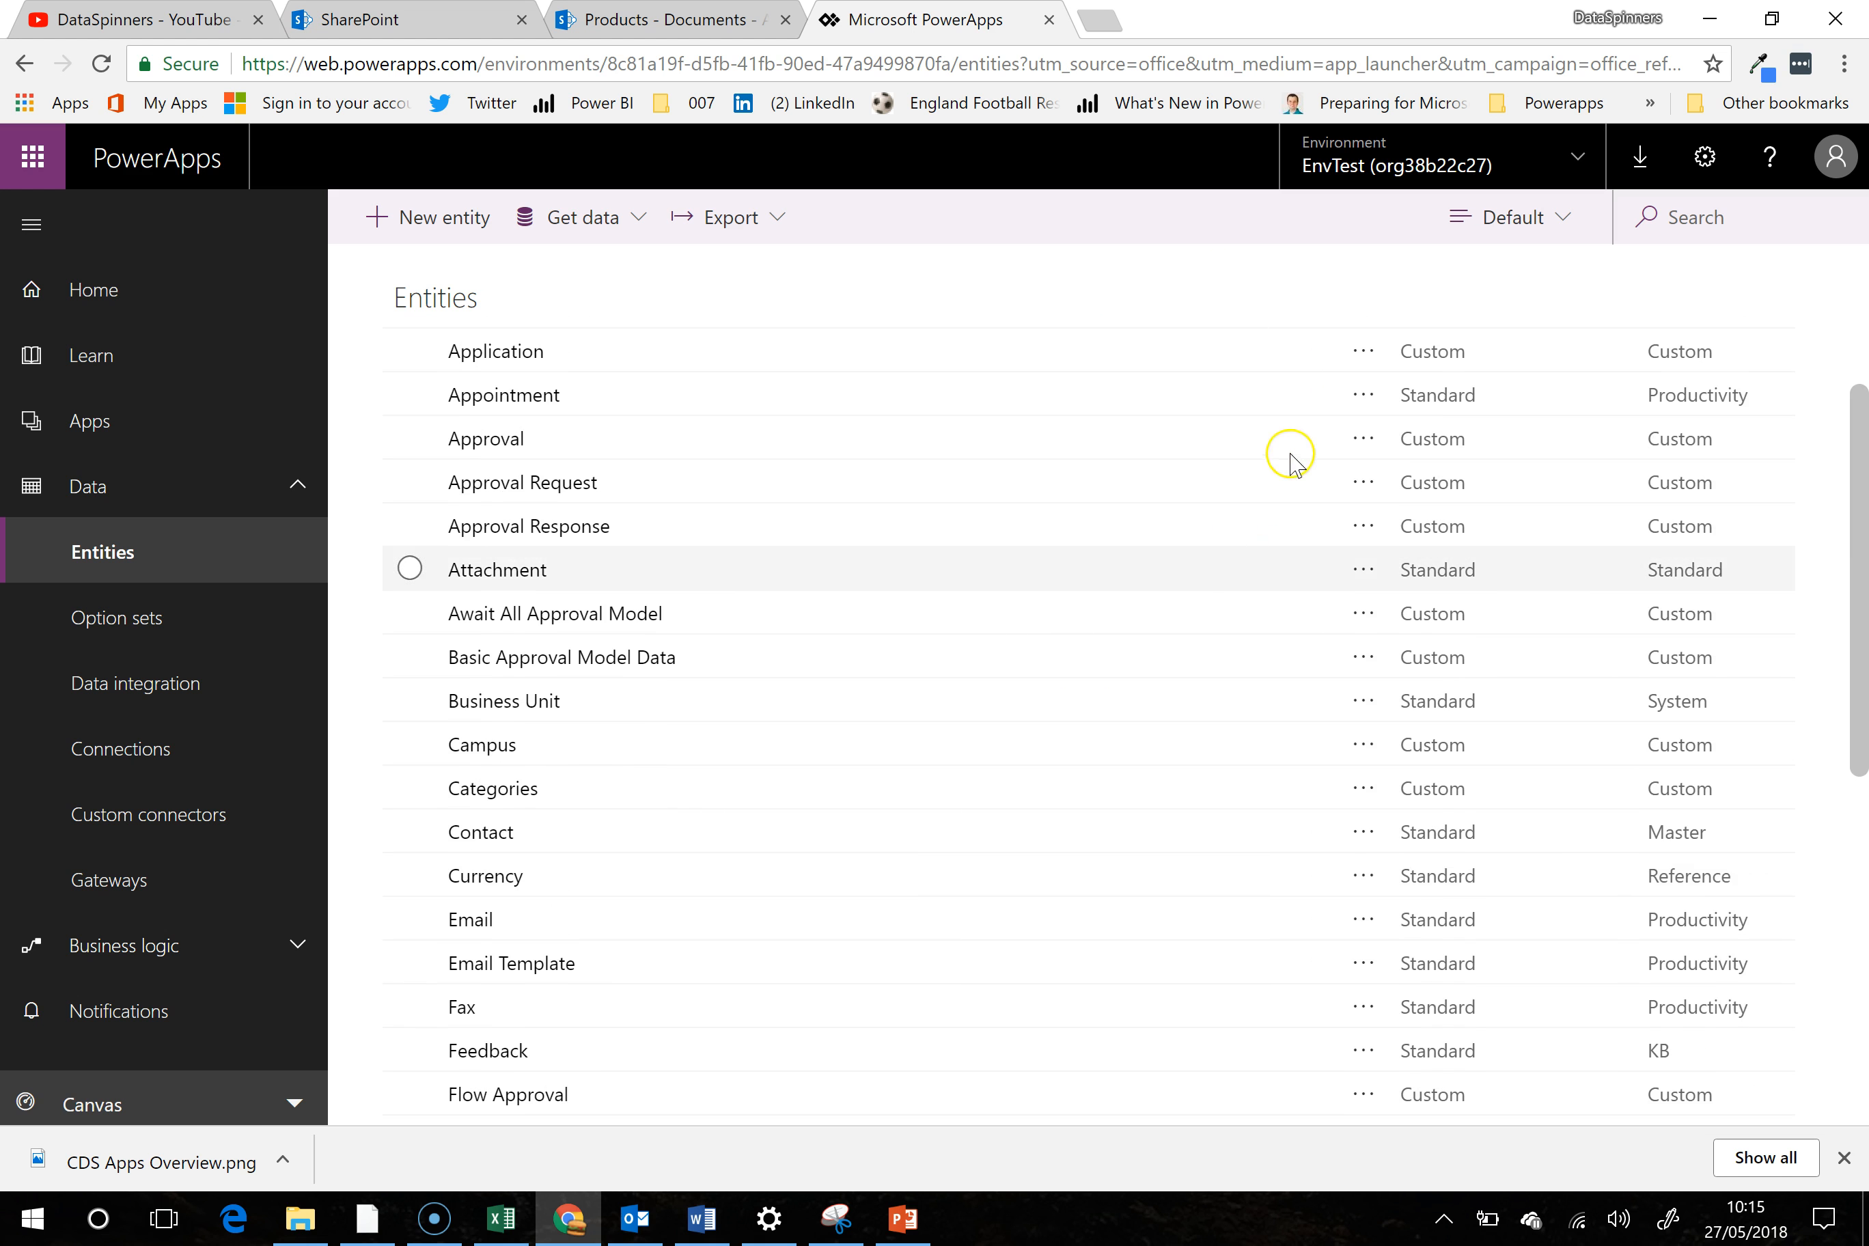
scroll(1078, 410, "up", 3)
scroll(1094, 458, "down", 10)
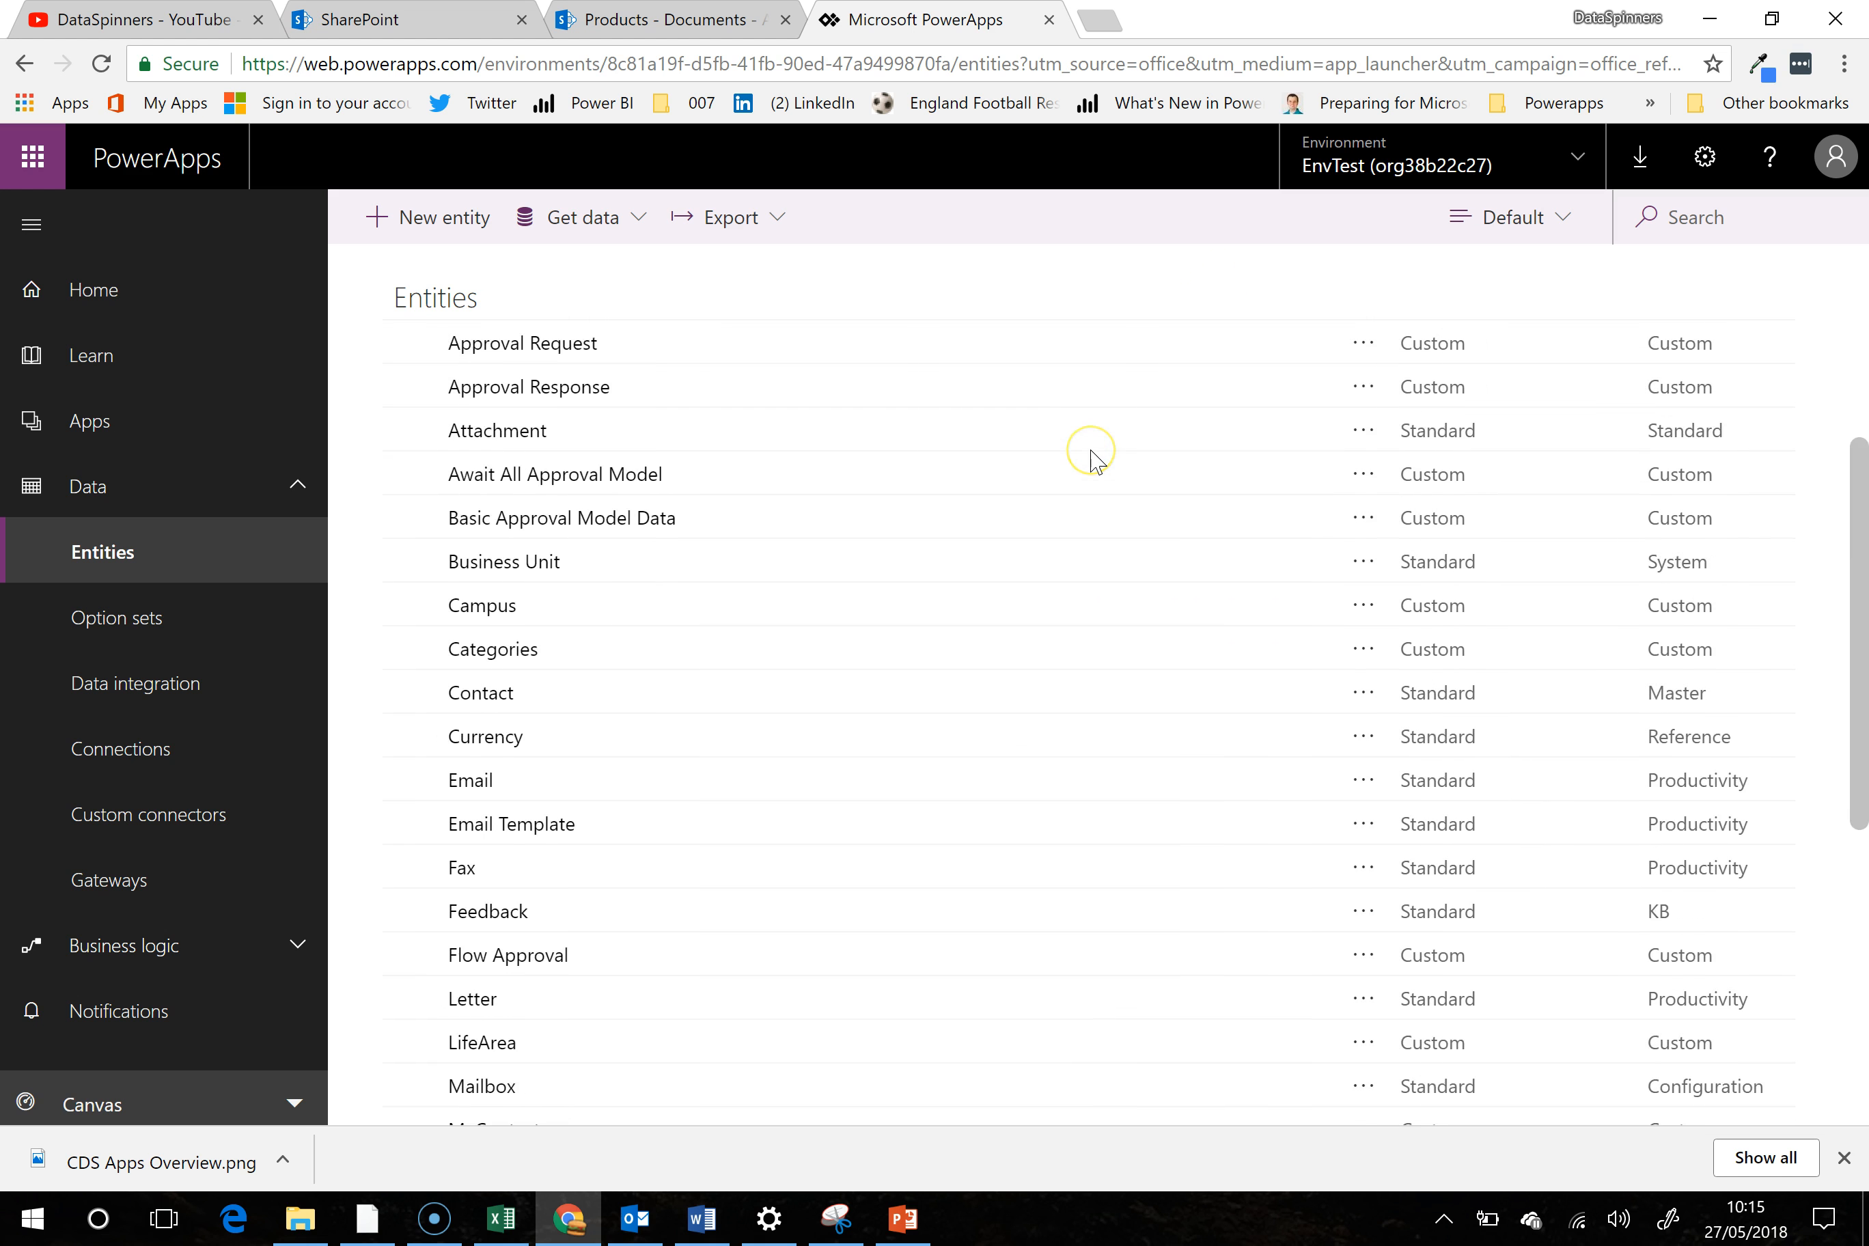
scroll(1096, 463, "up", 10)
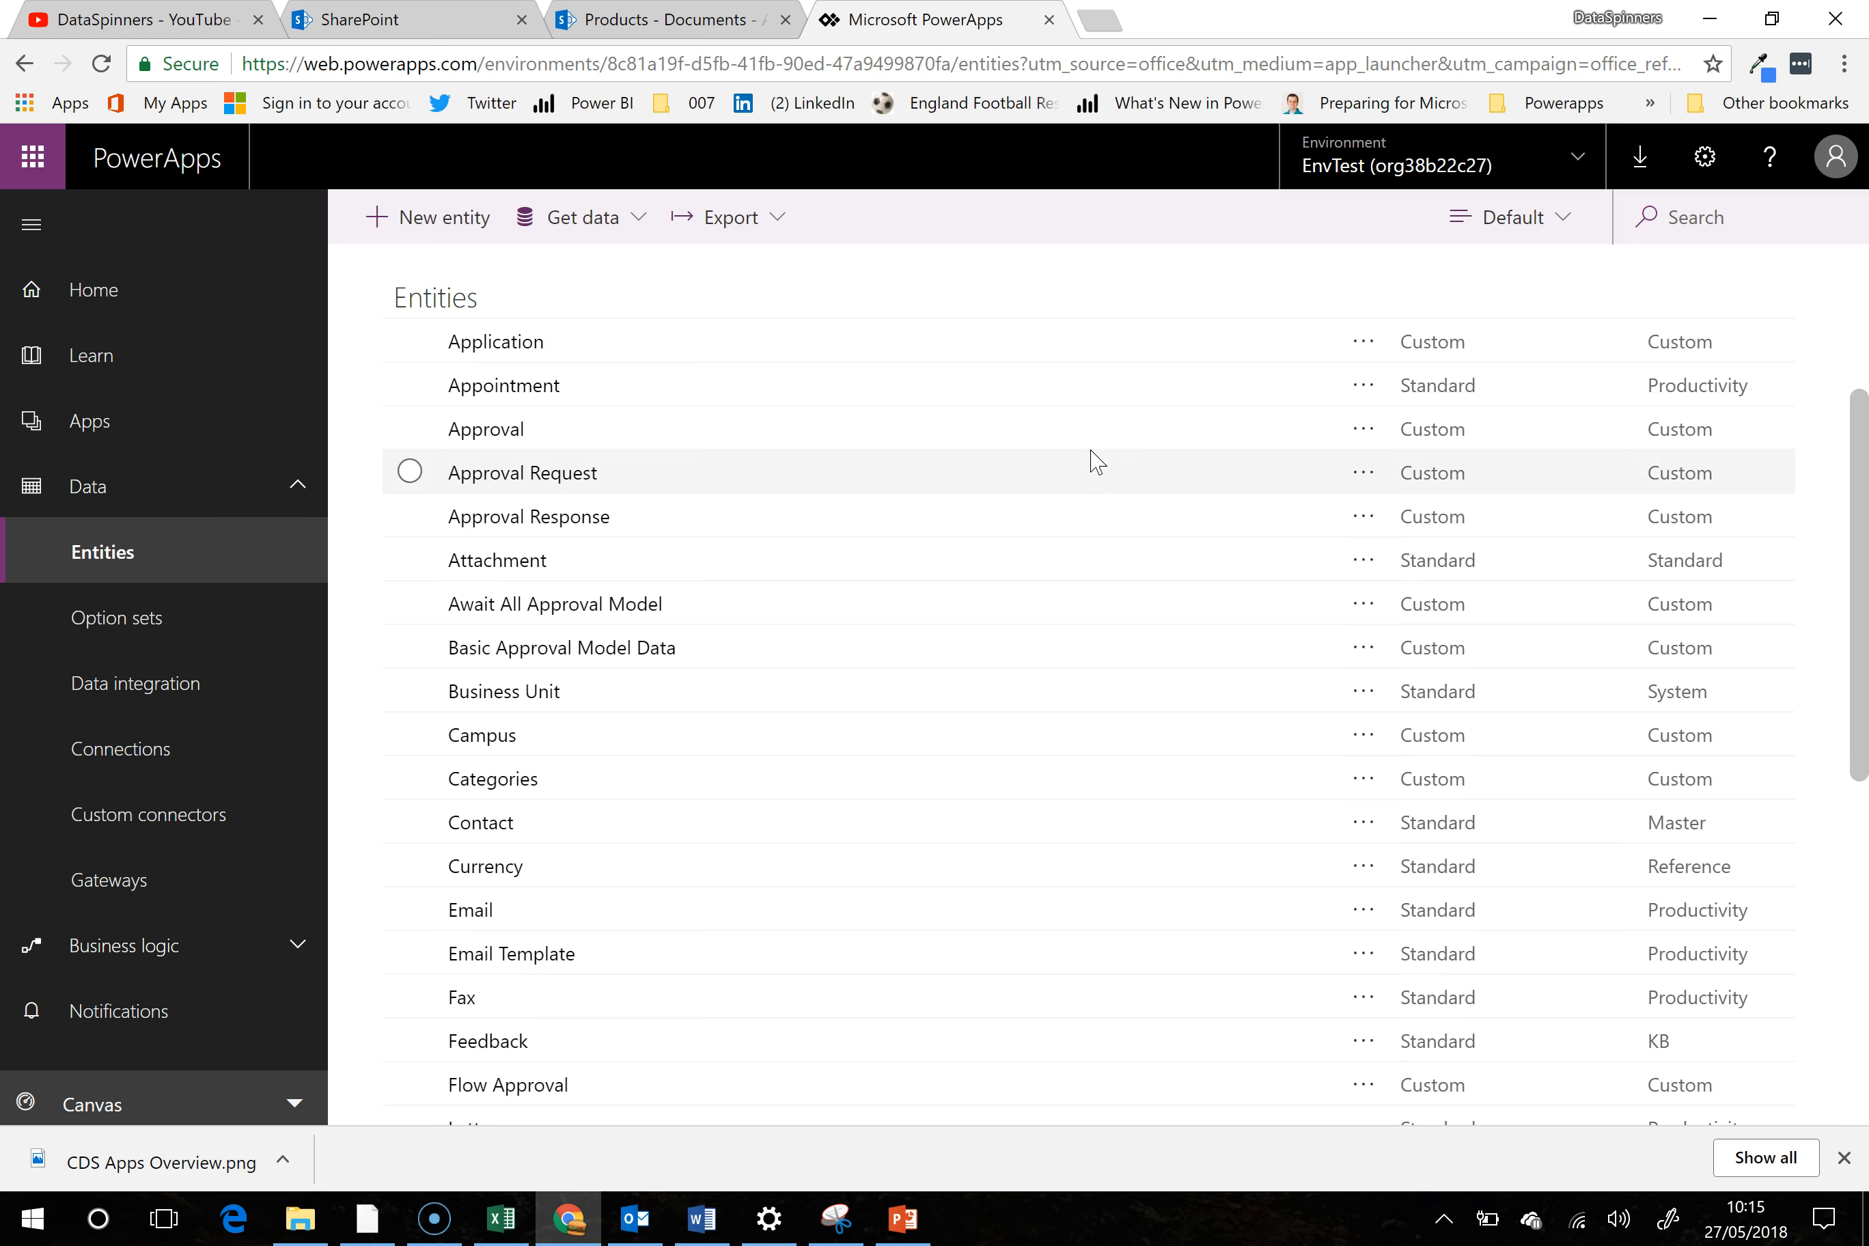
Create a new entity with the display name Supplier and the plural display name Suppliers
left_click(481, 228)
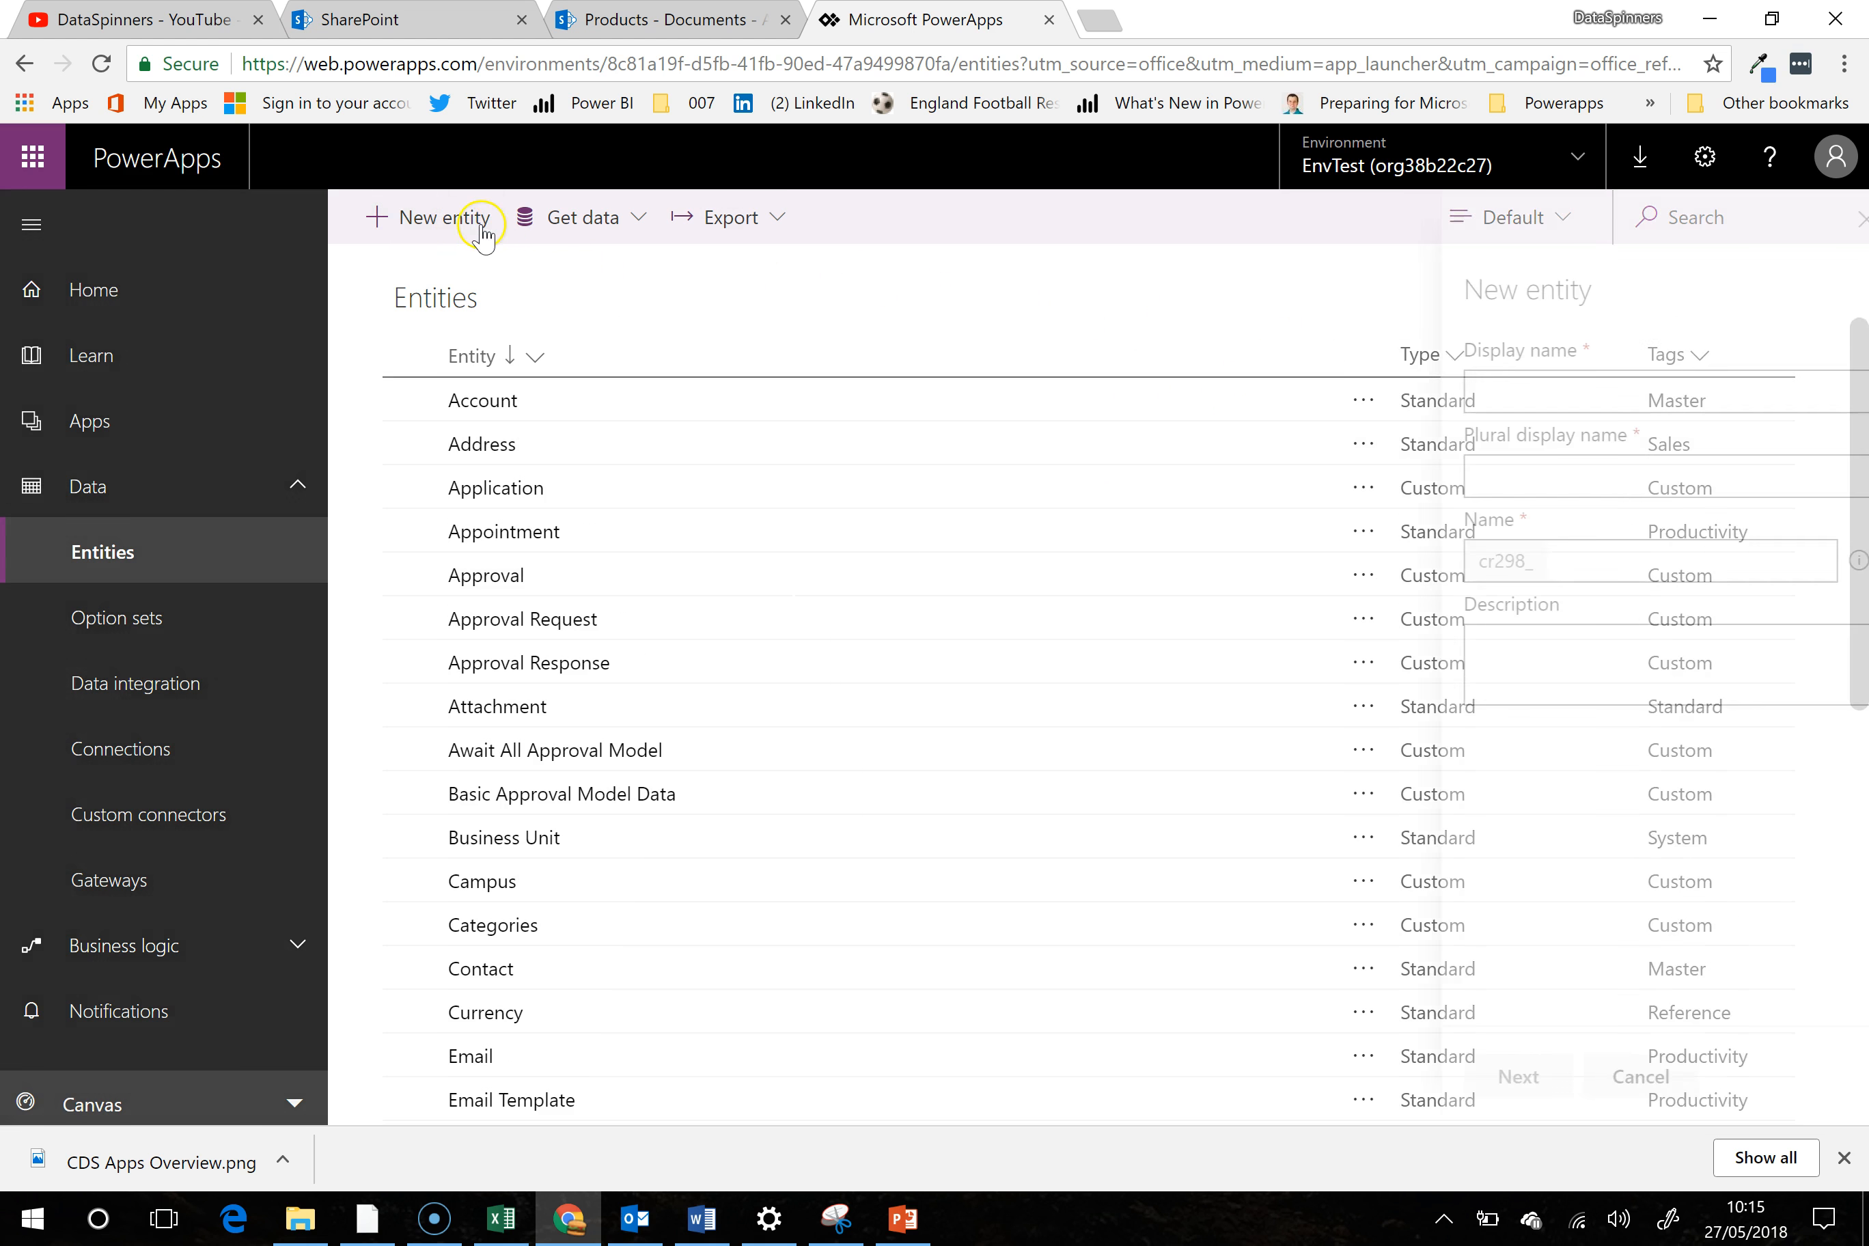
left_click(1470, 396)
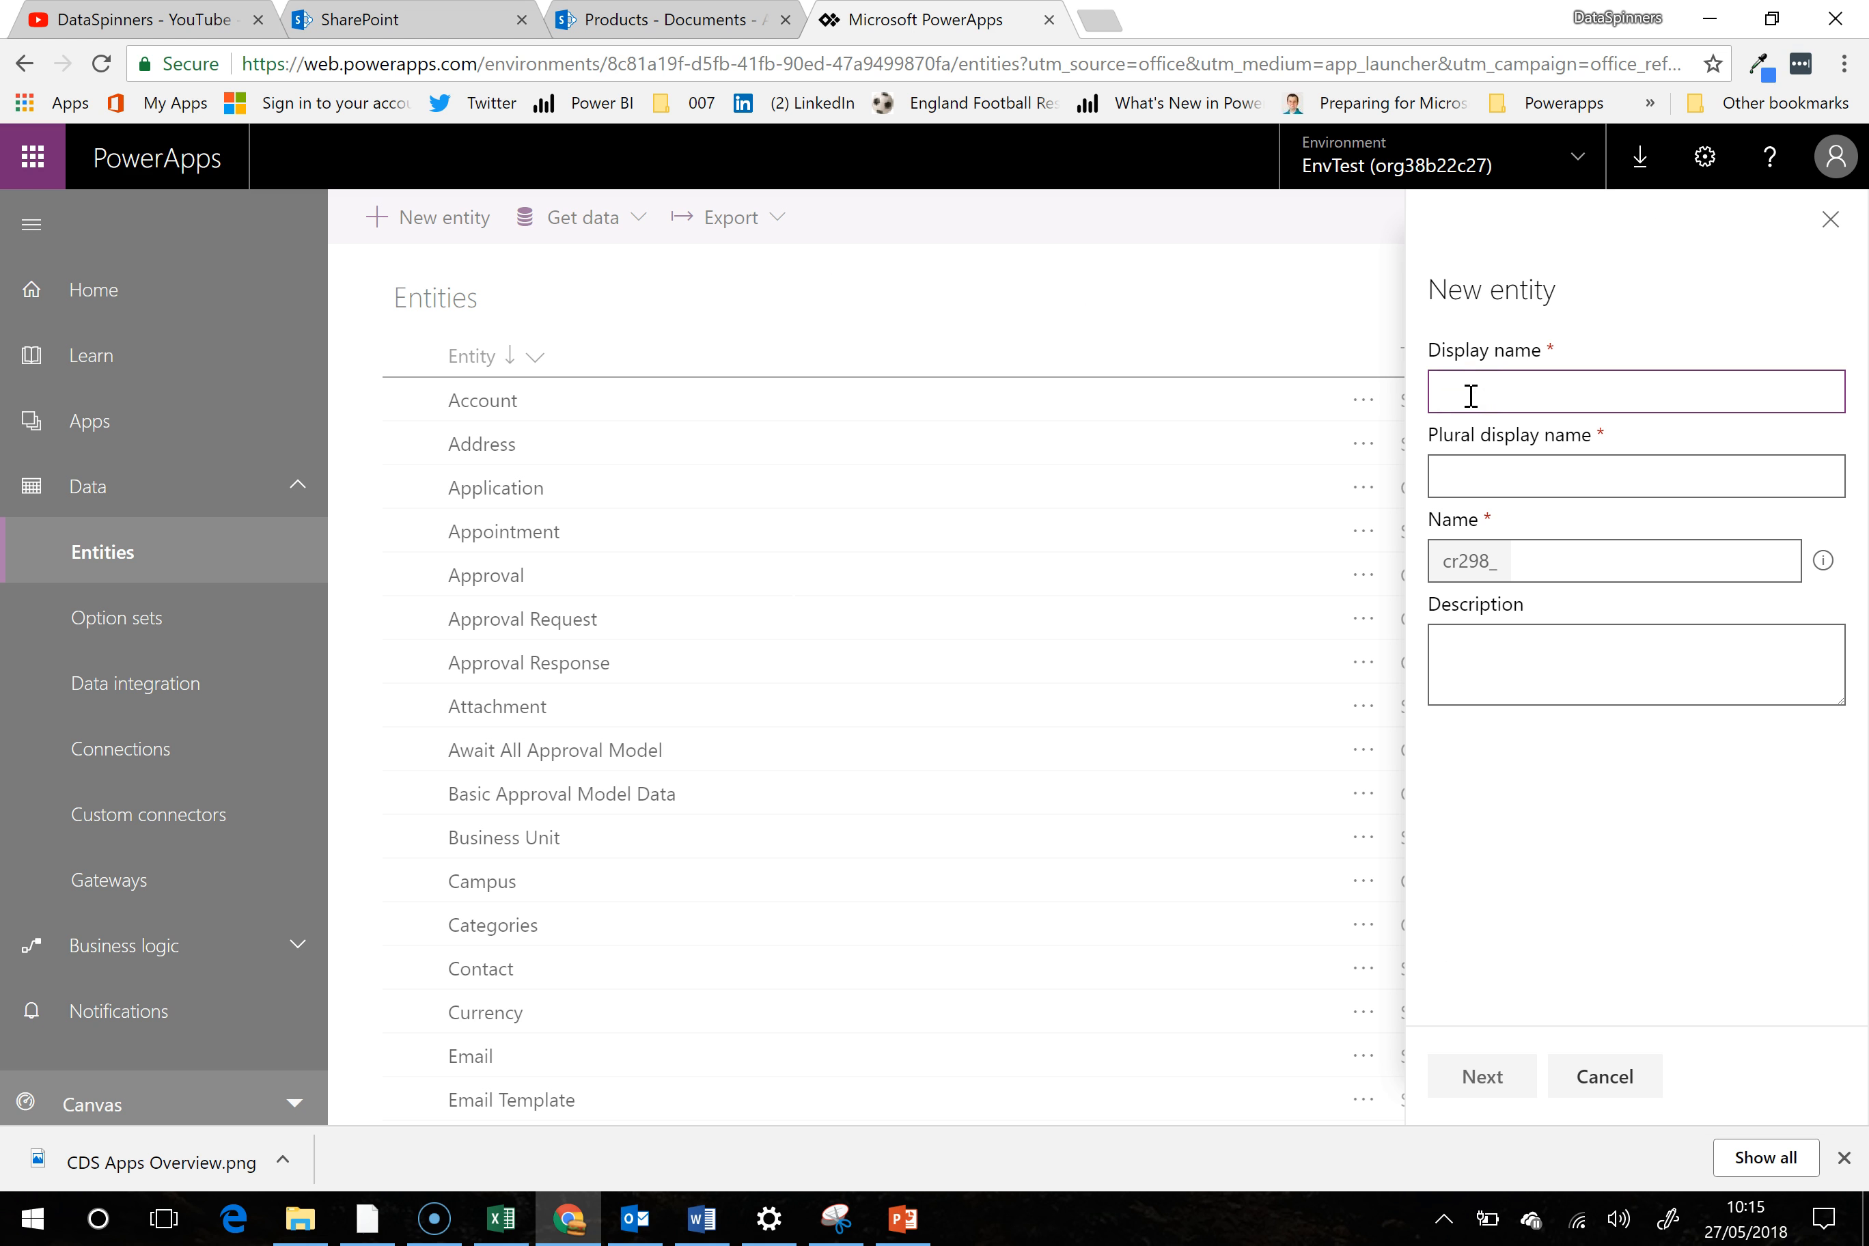
type("Supplier")
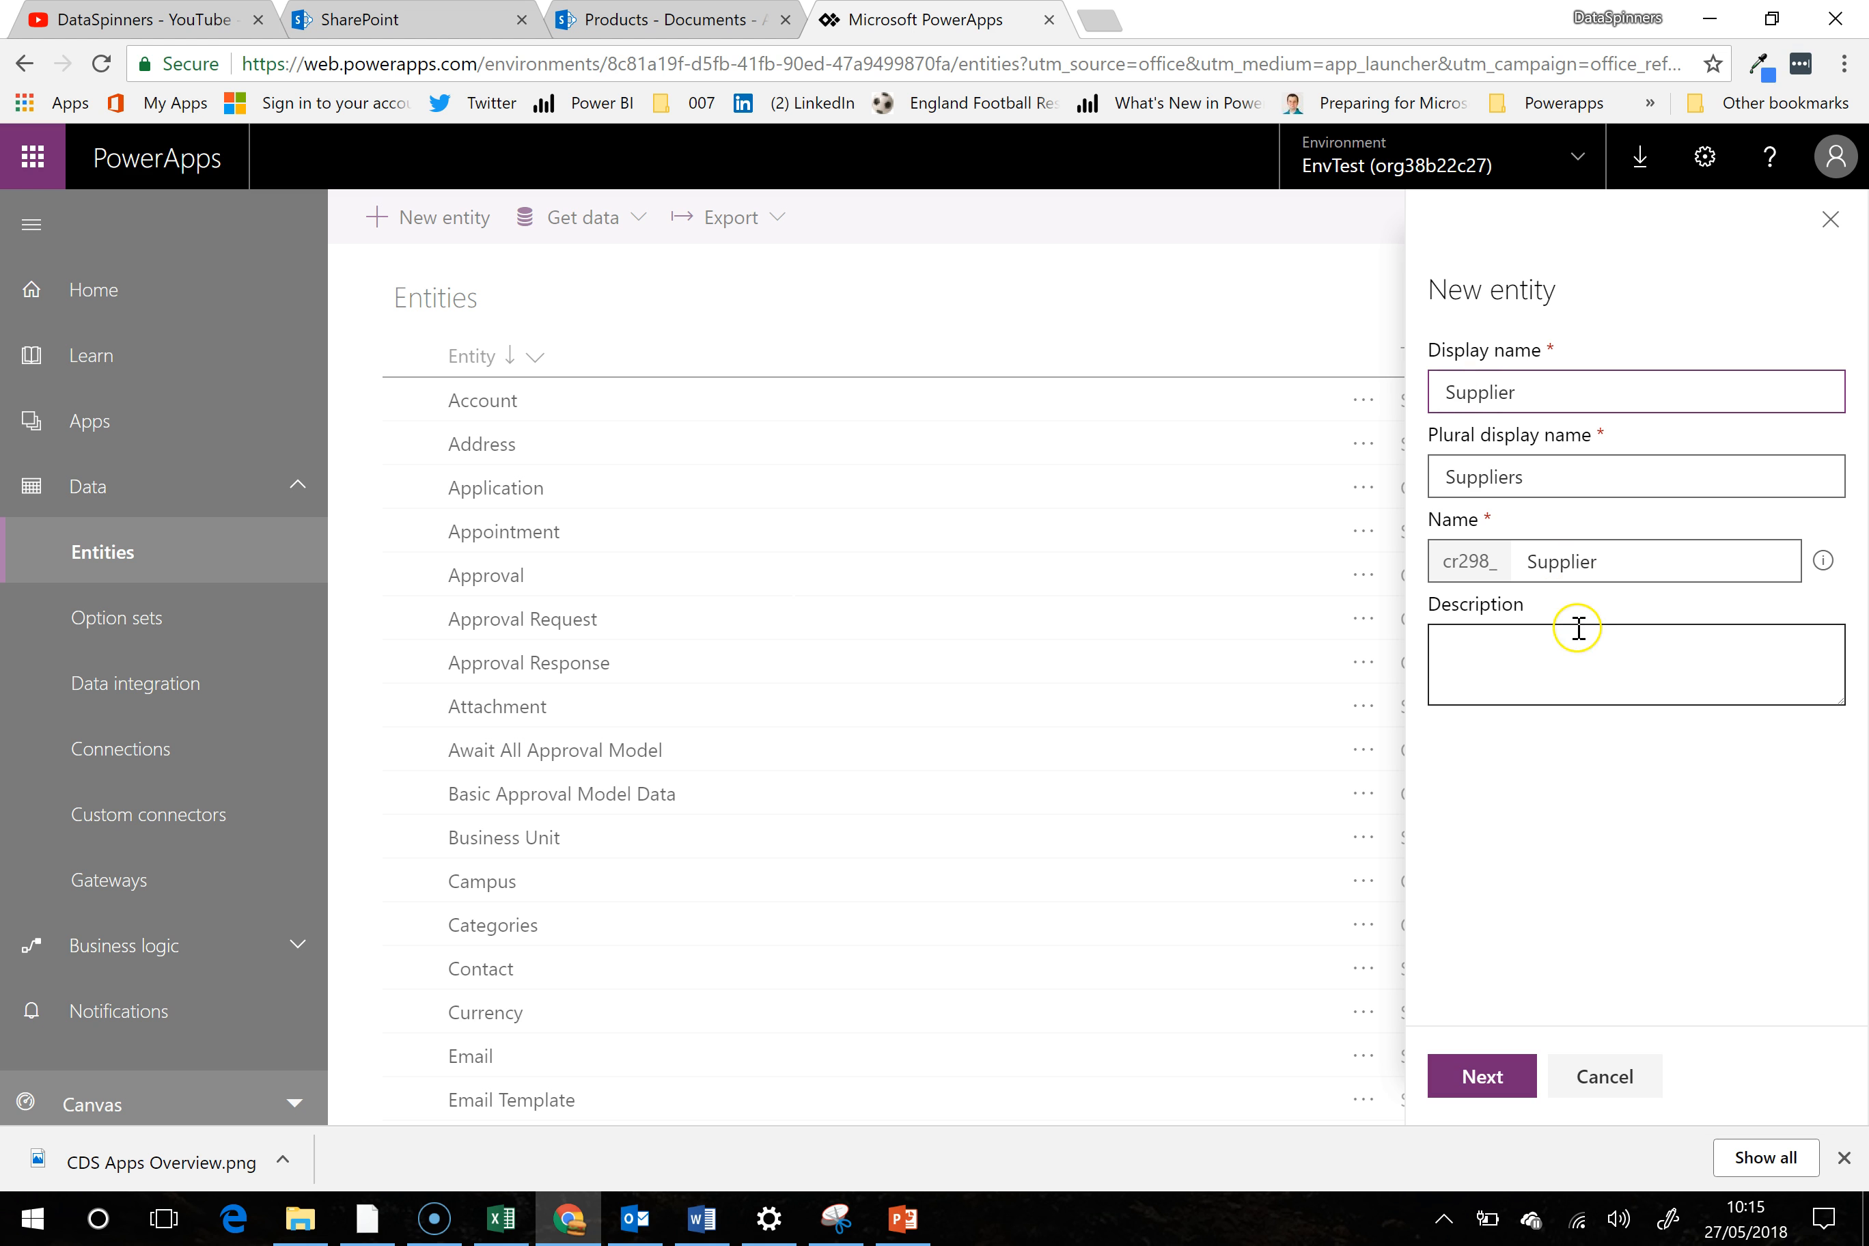
left_click(1499, 1083)
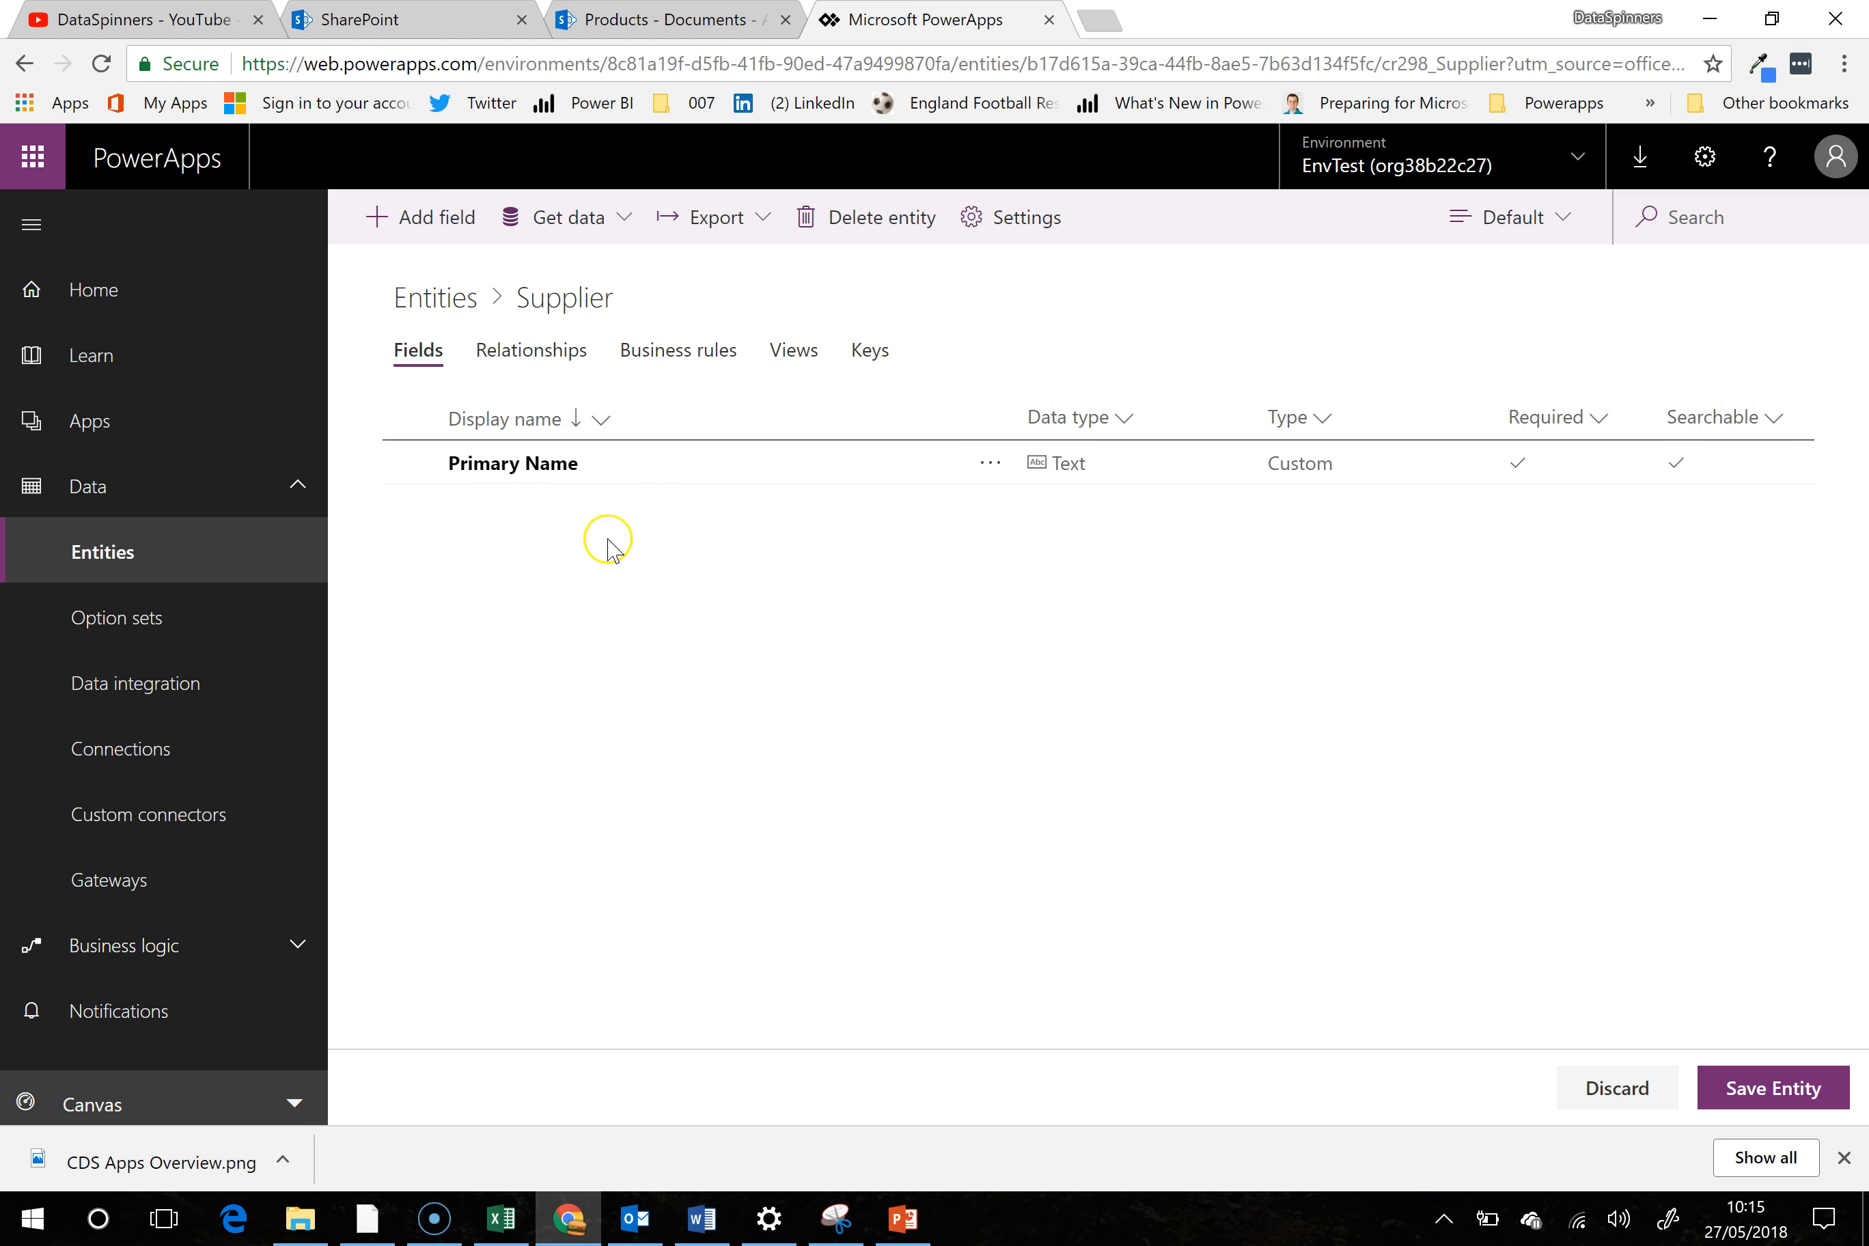
Add a searchable field named LifeArea with the Text data type to the Supplier entity
left_click(441, 229)
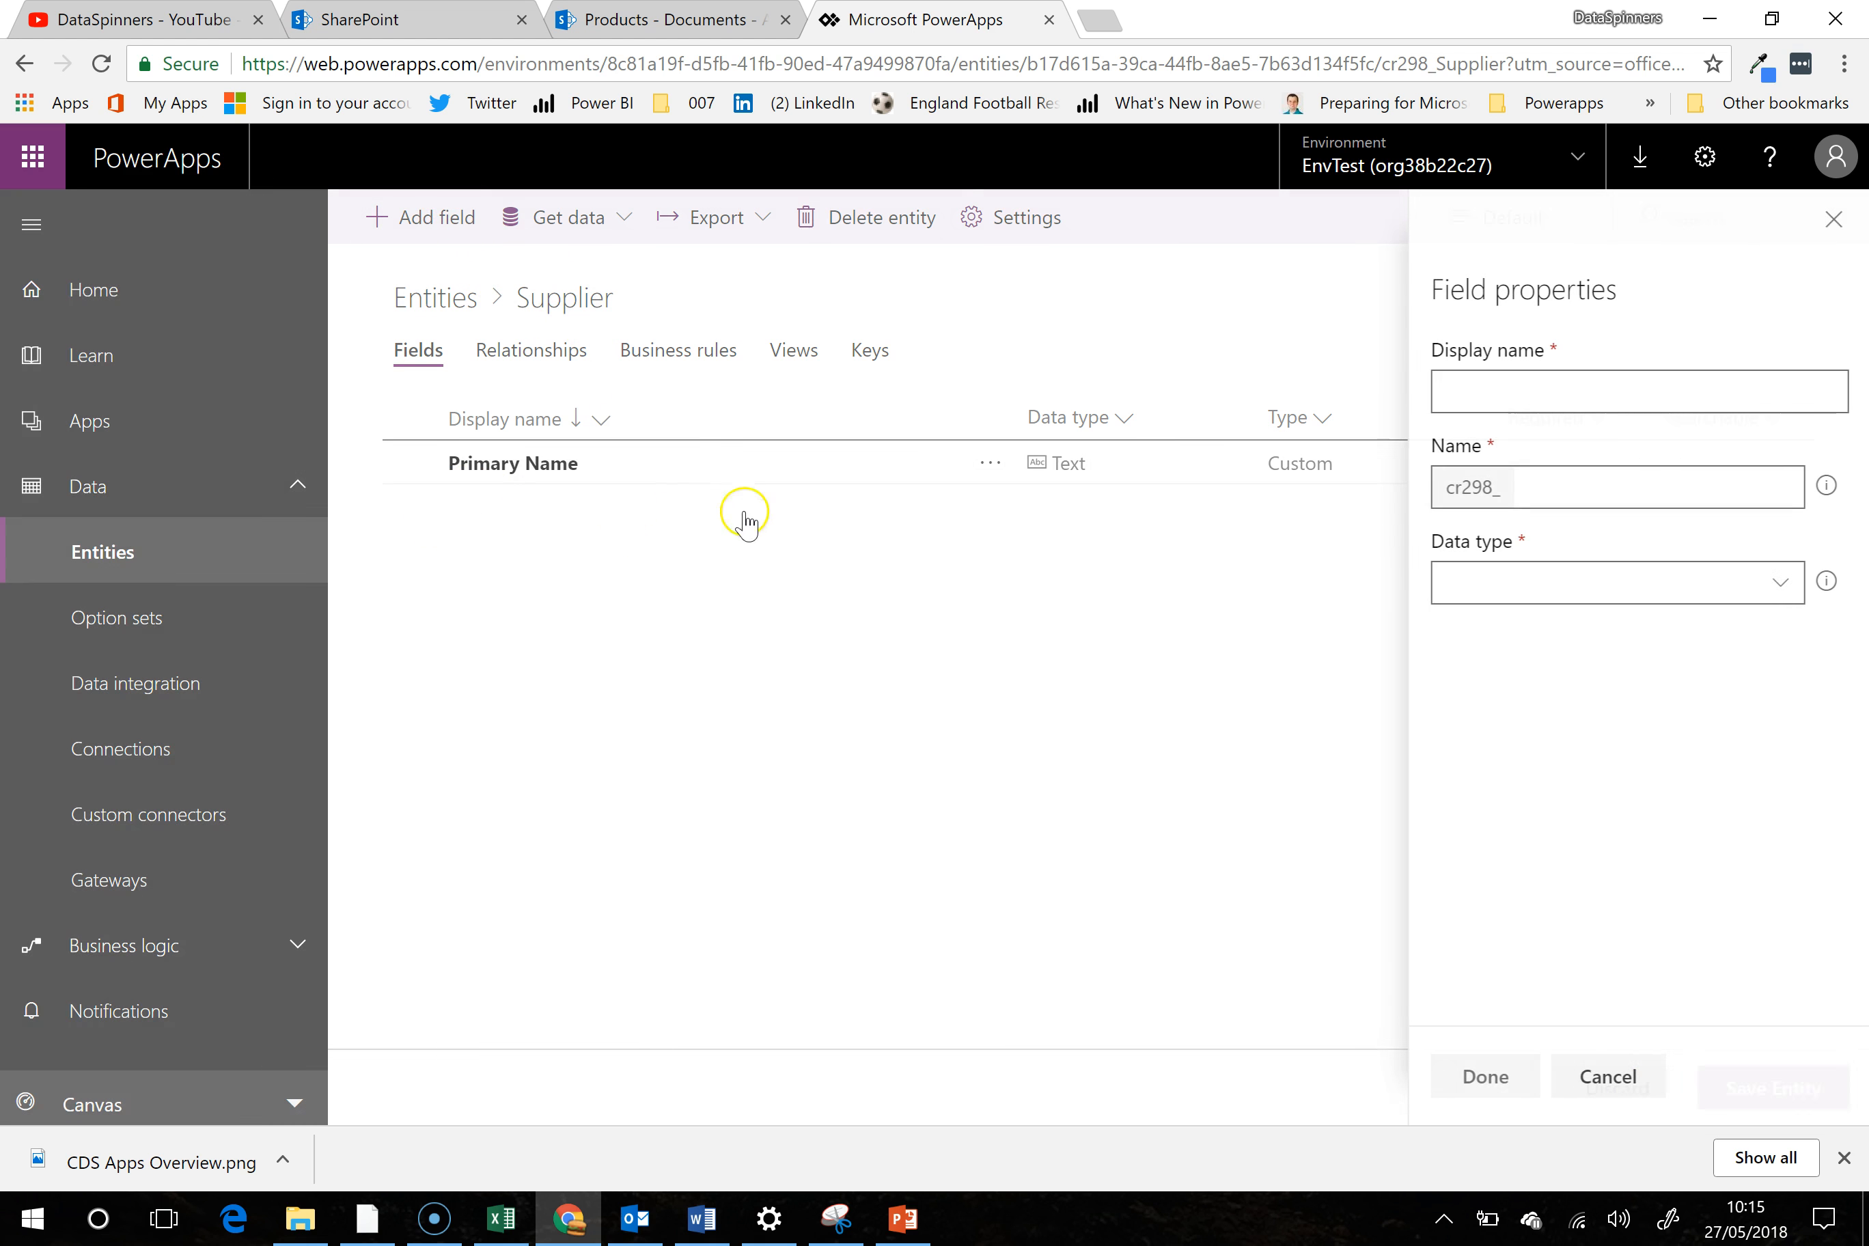
left_click(1486, 382)
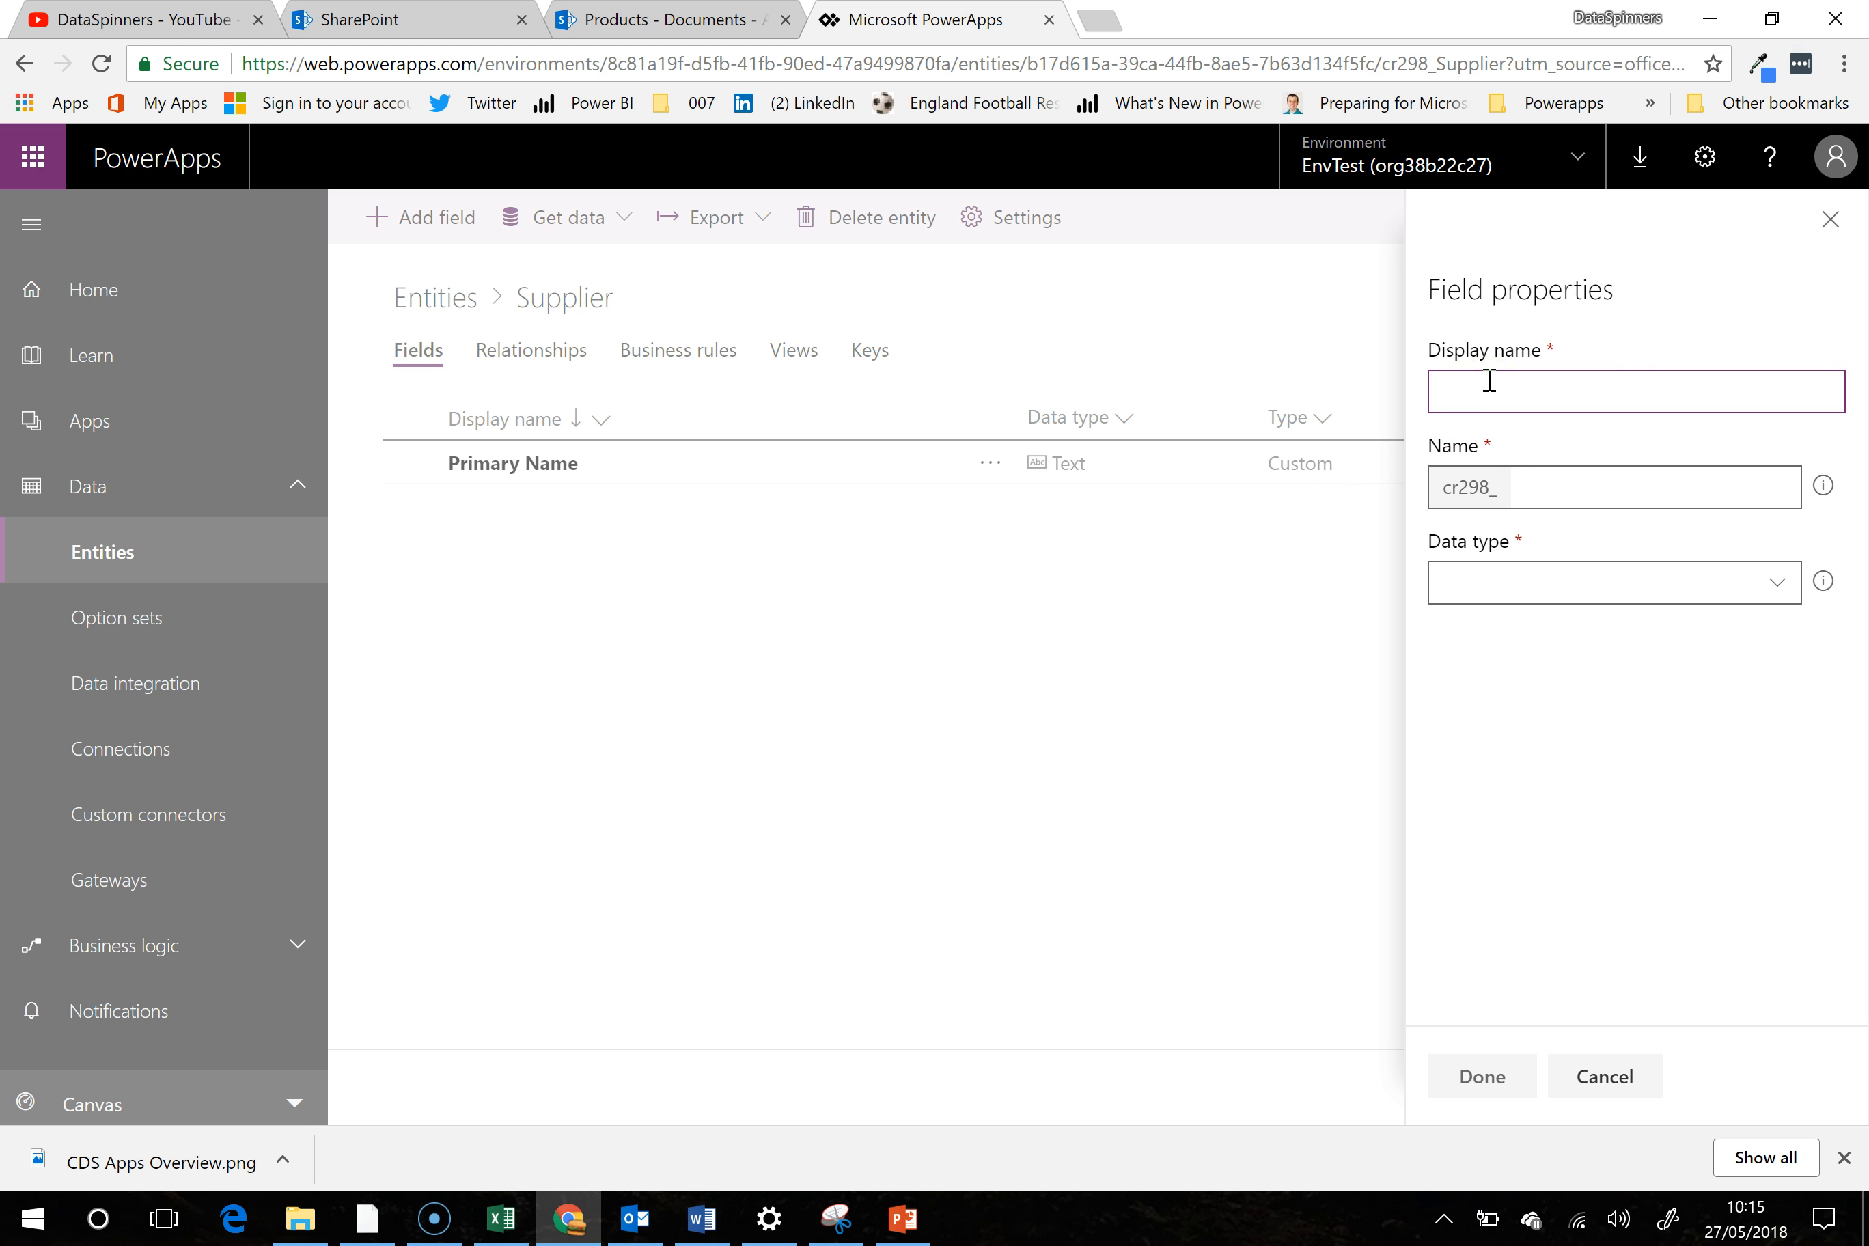
type("LifeArea")
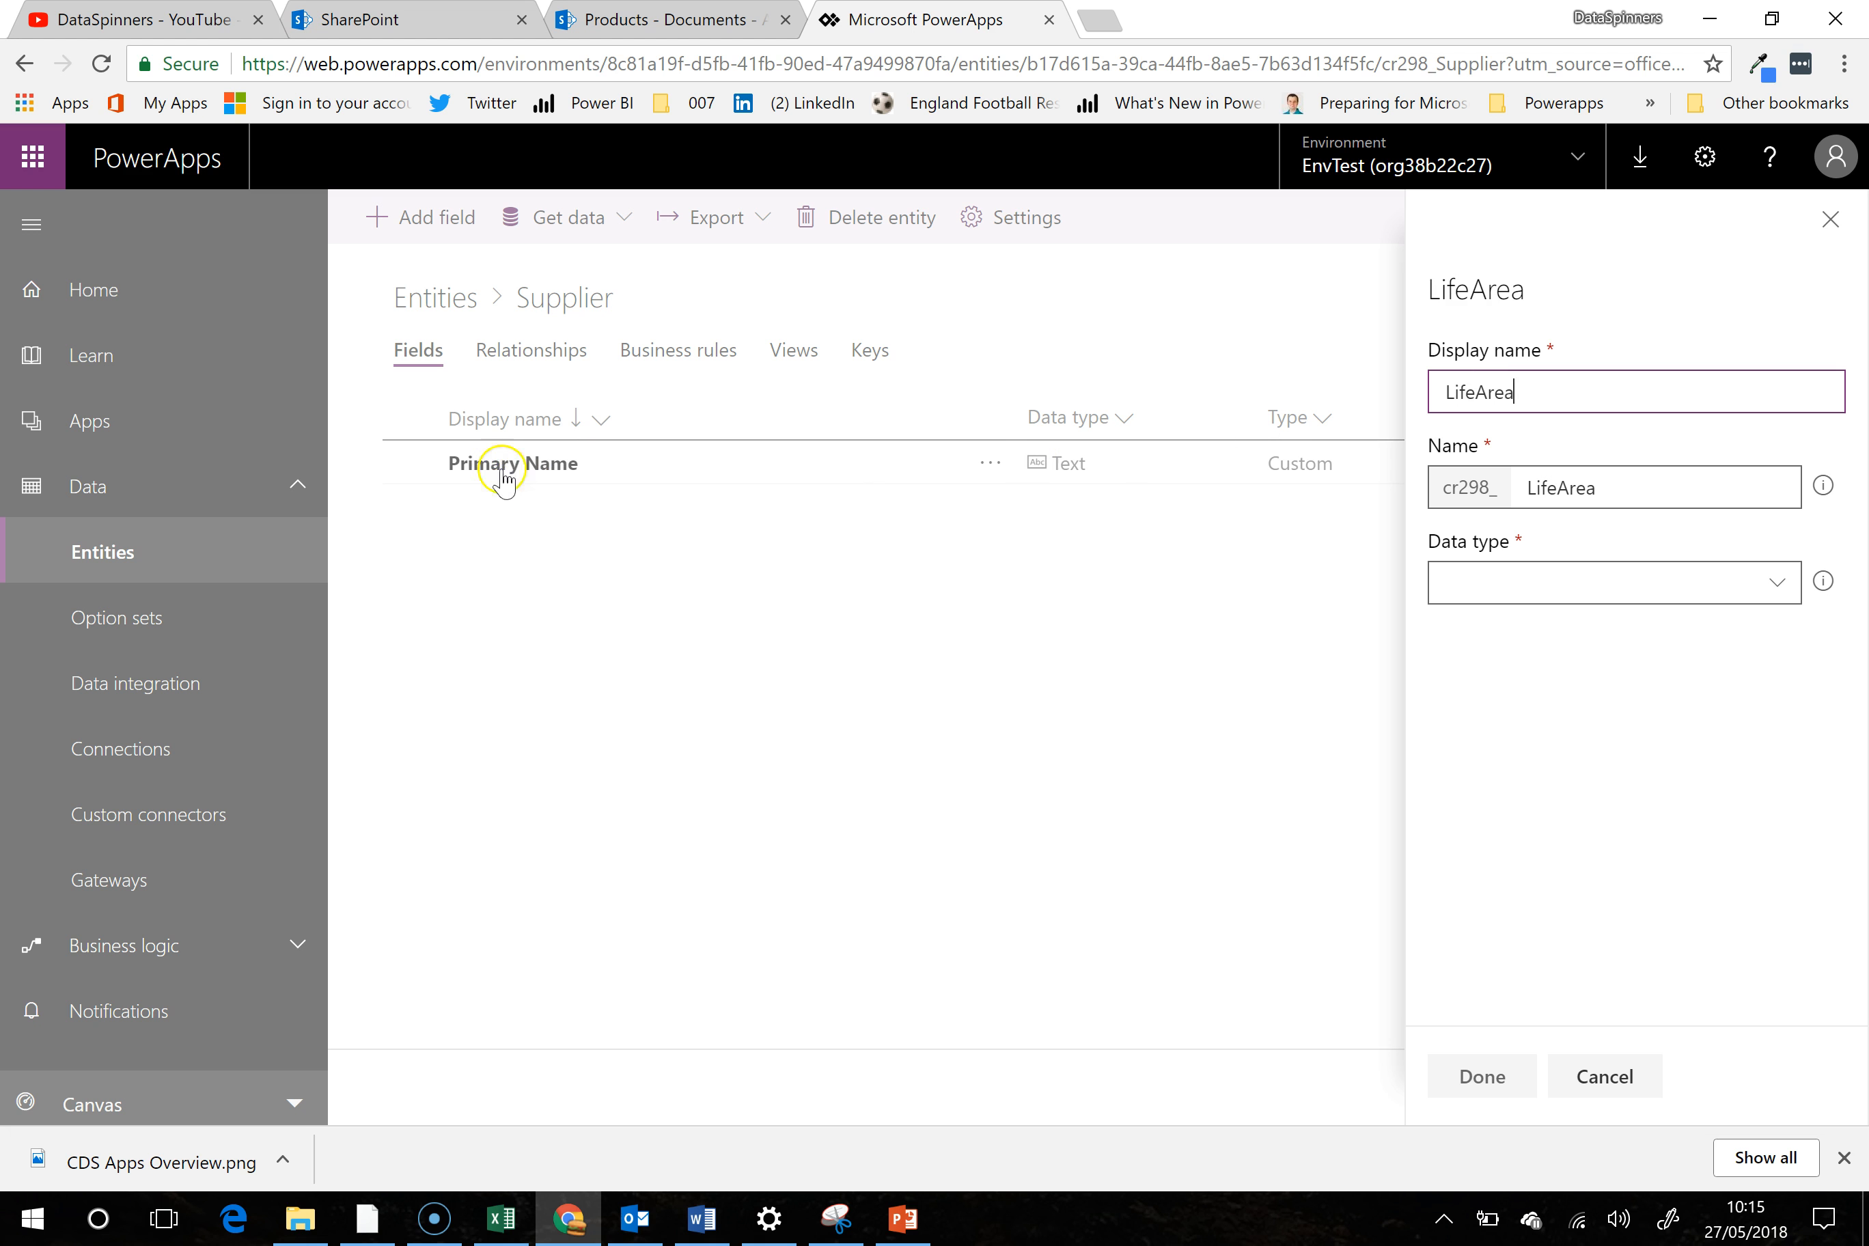
left_click(598, 525)
left_click(1764, 584)
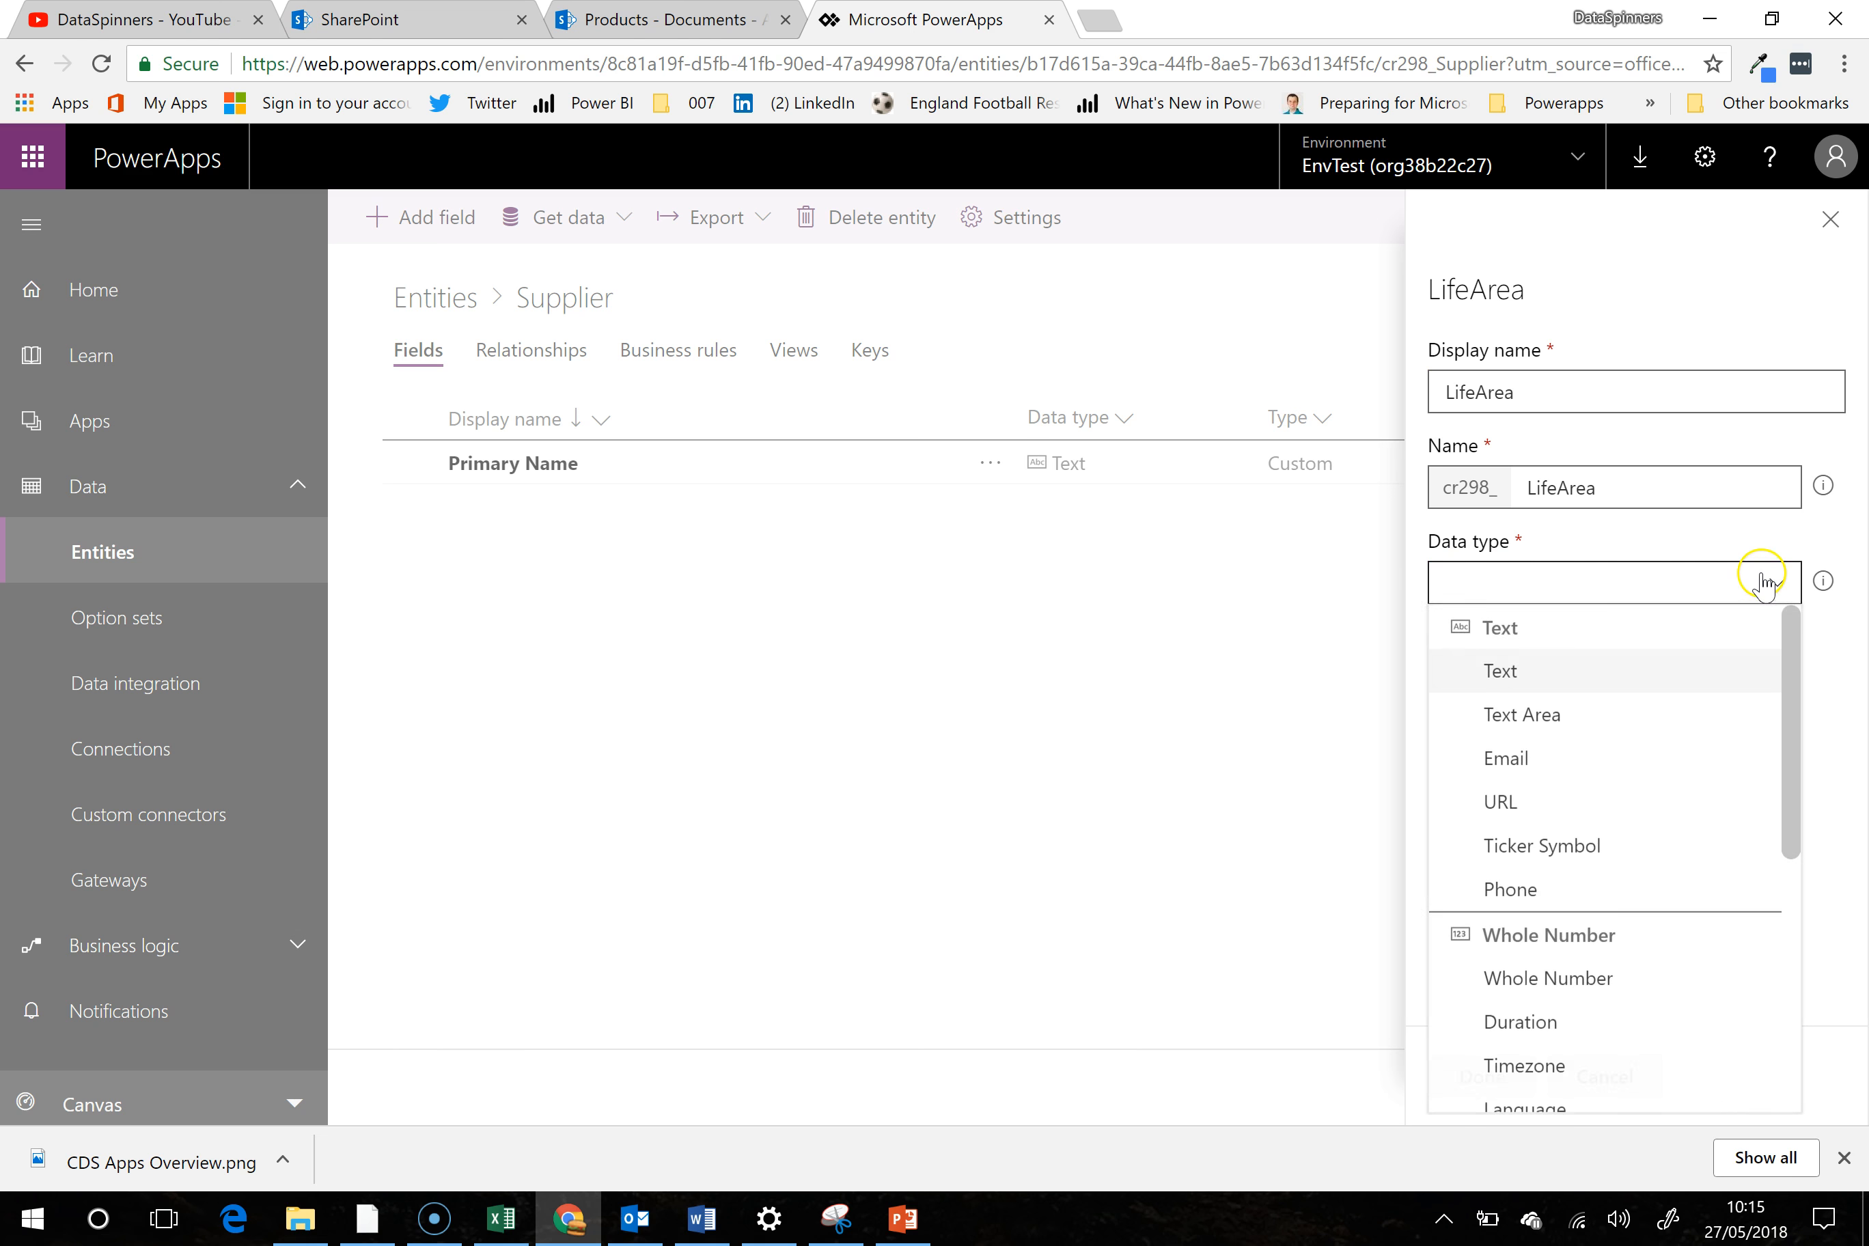
left_click(1593, 674)
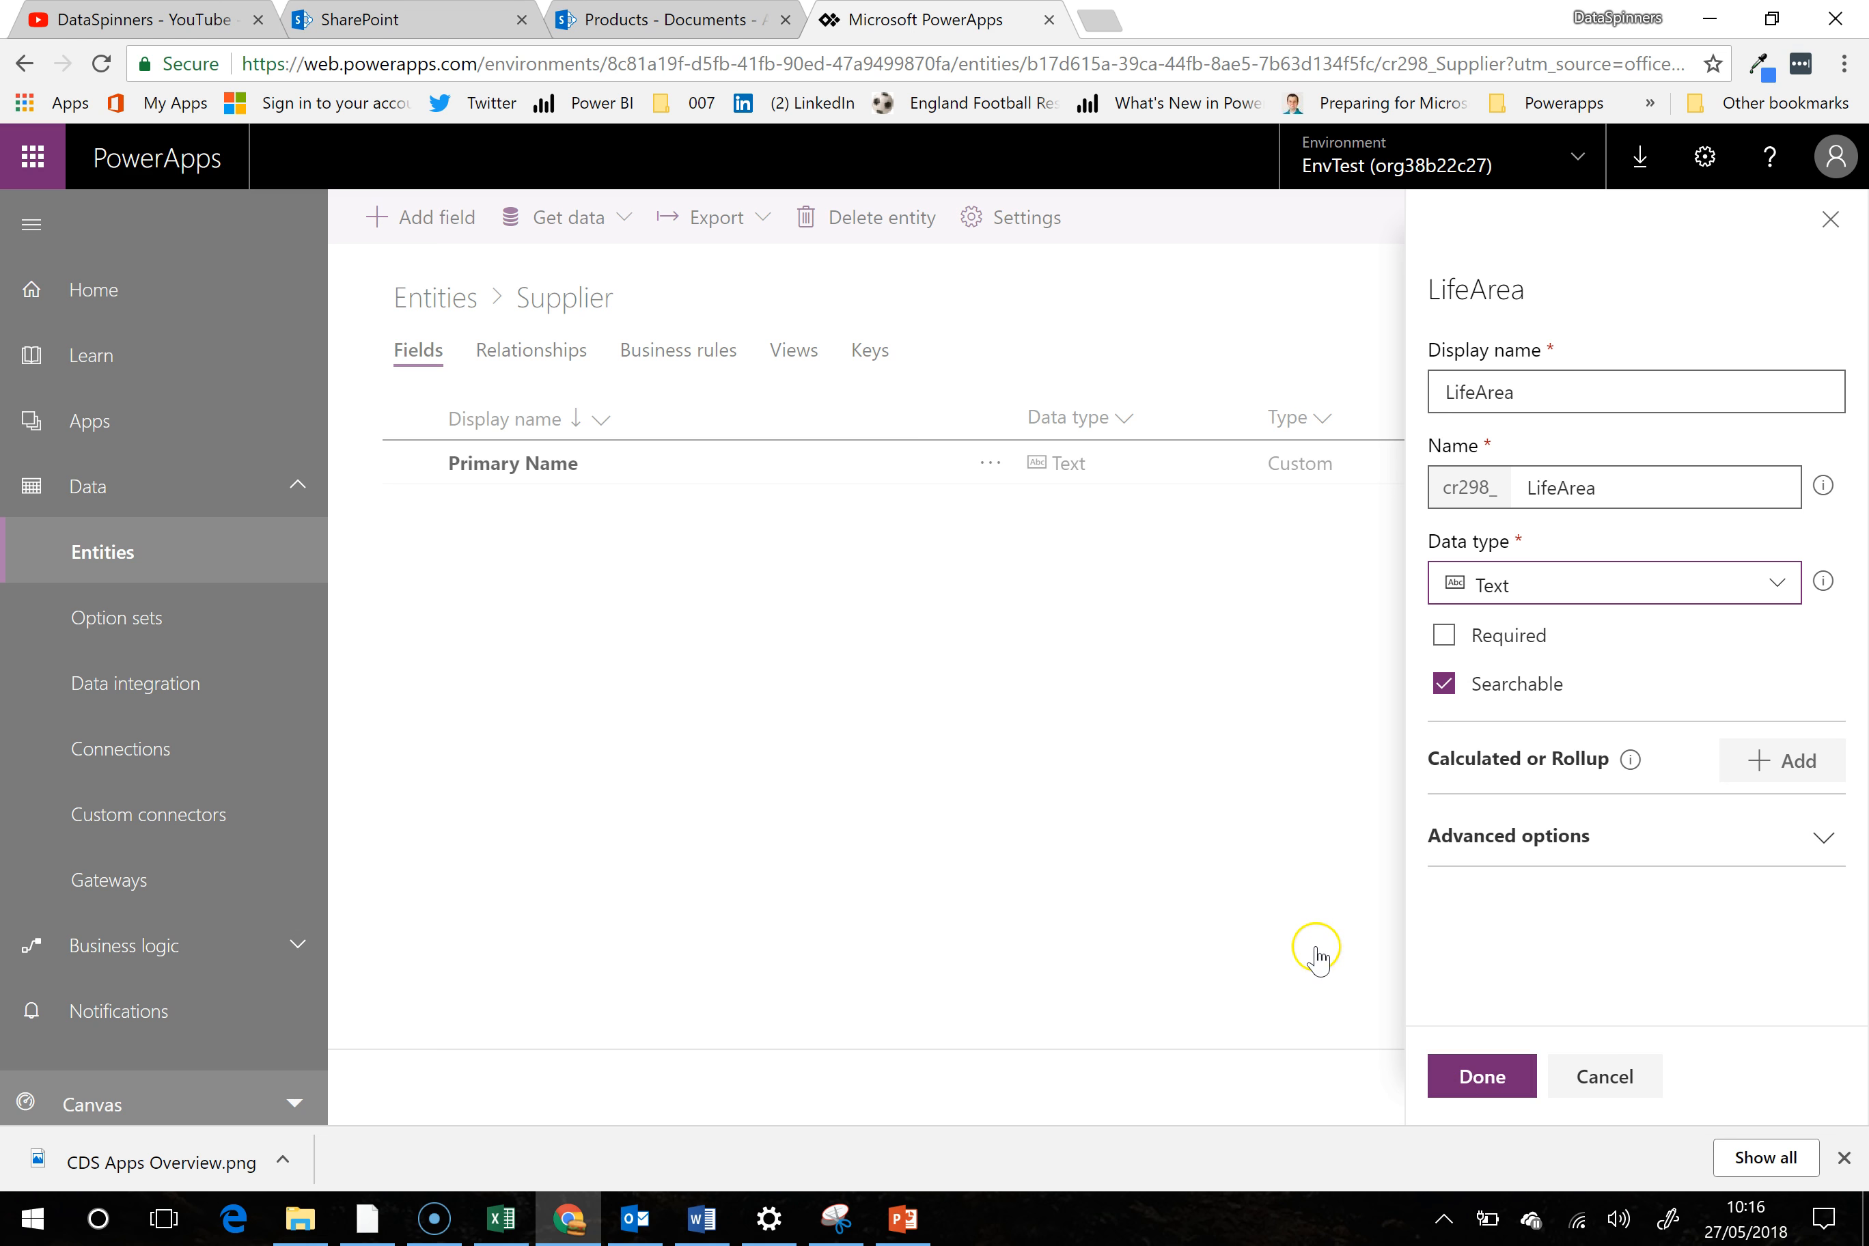
left_click(1496, 1086)
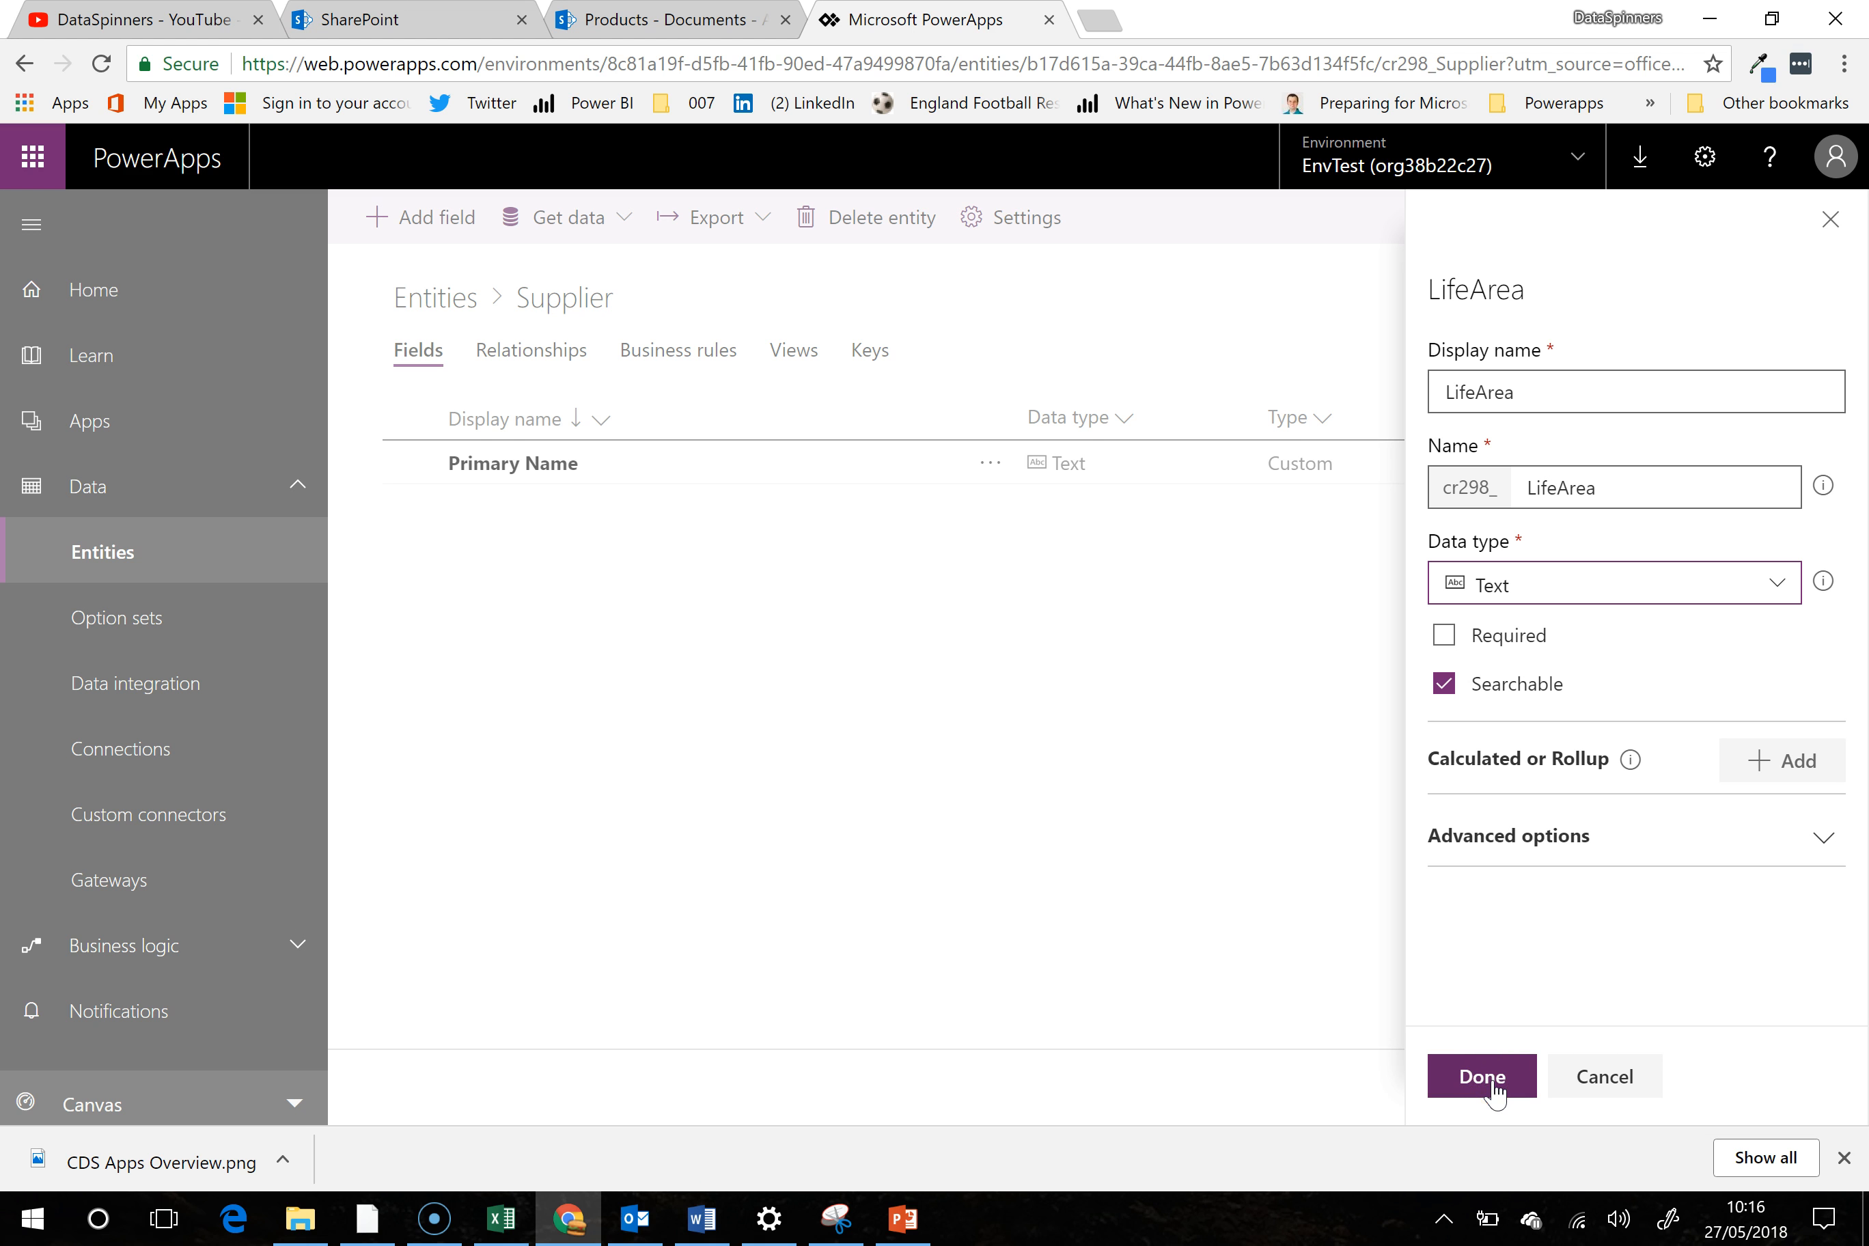
left_click(1496, 1090)
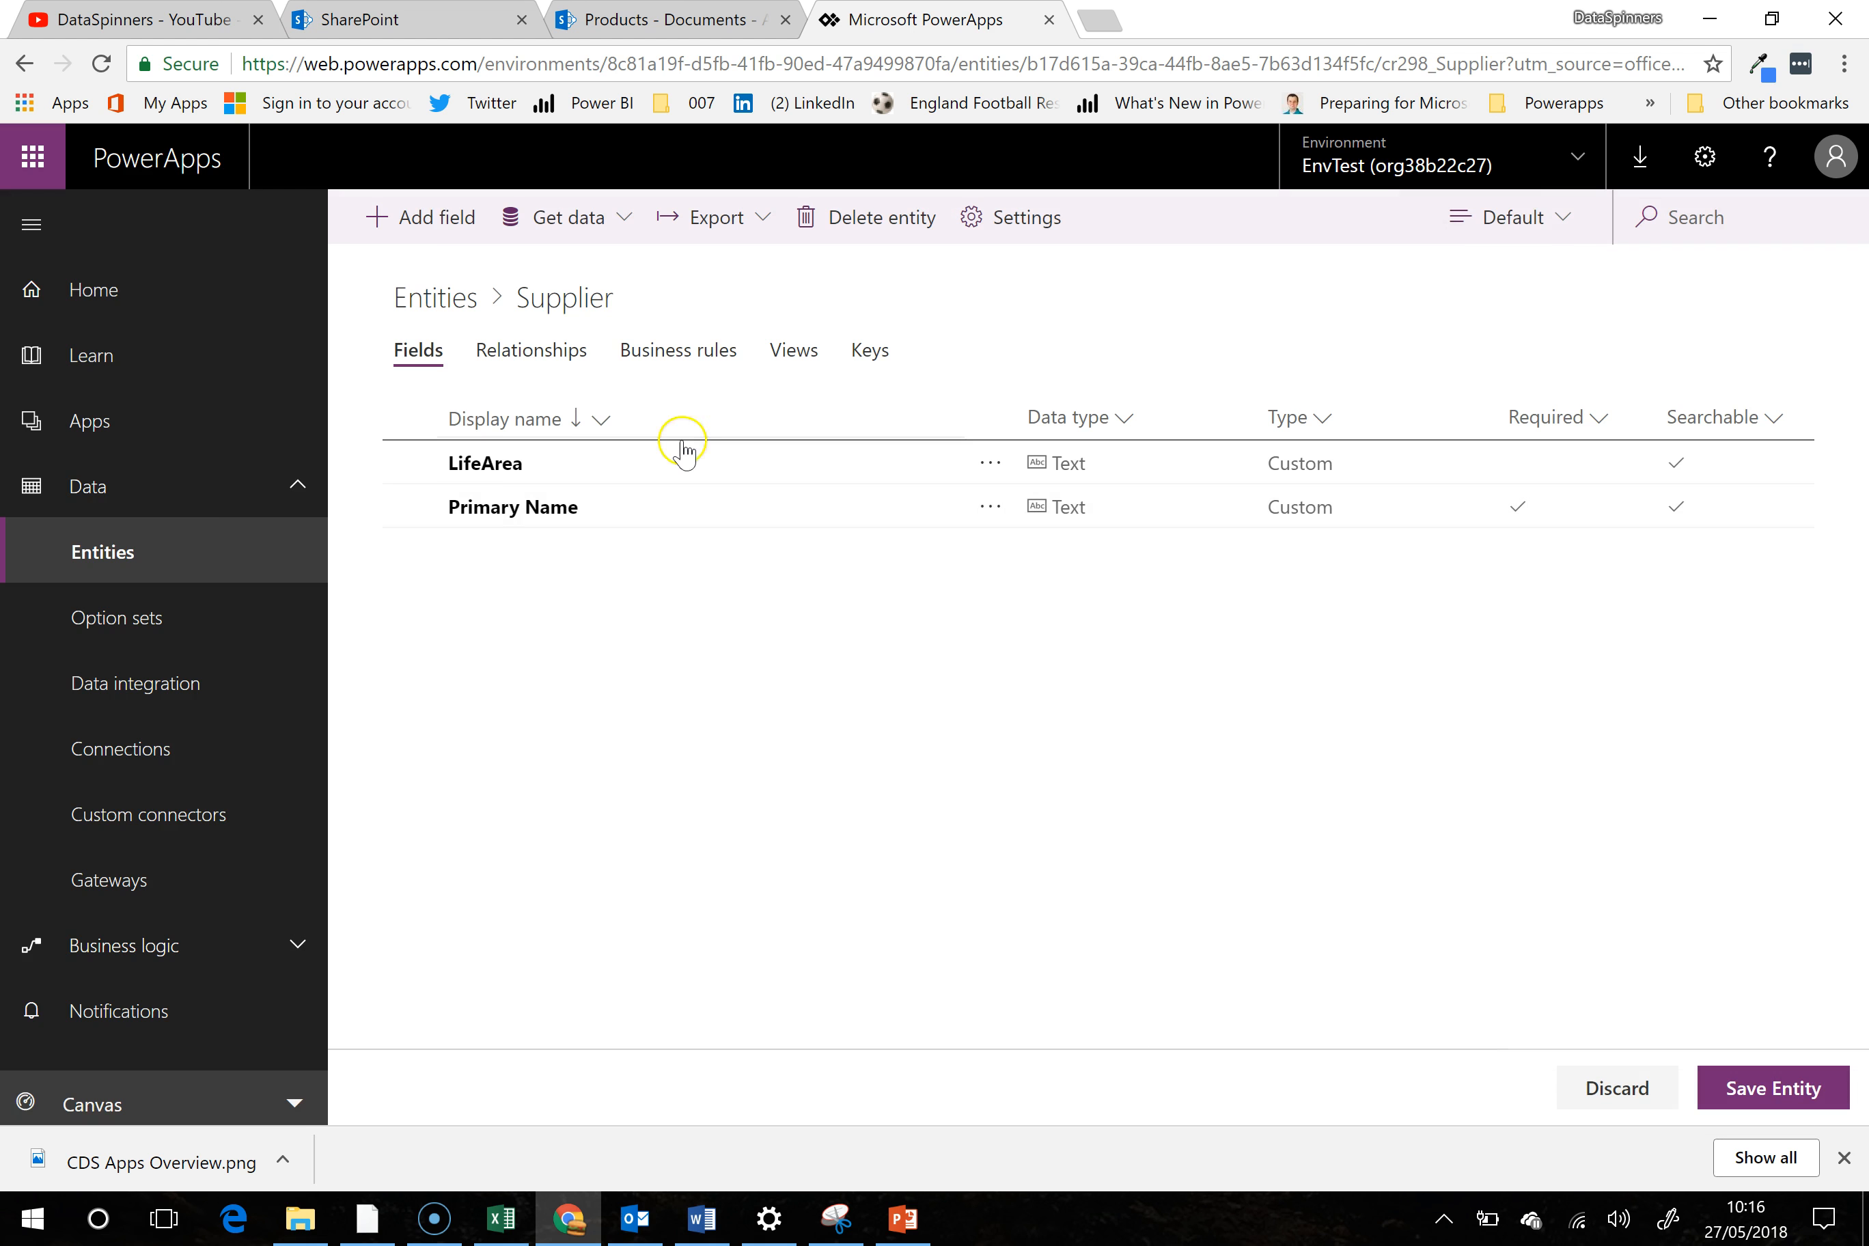
Add a required, searchable field named SupplierName with the Text data type to the Supplier entity
left_click(441, 227)
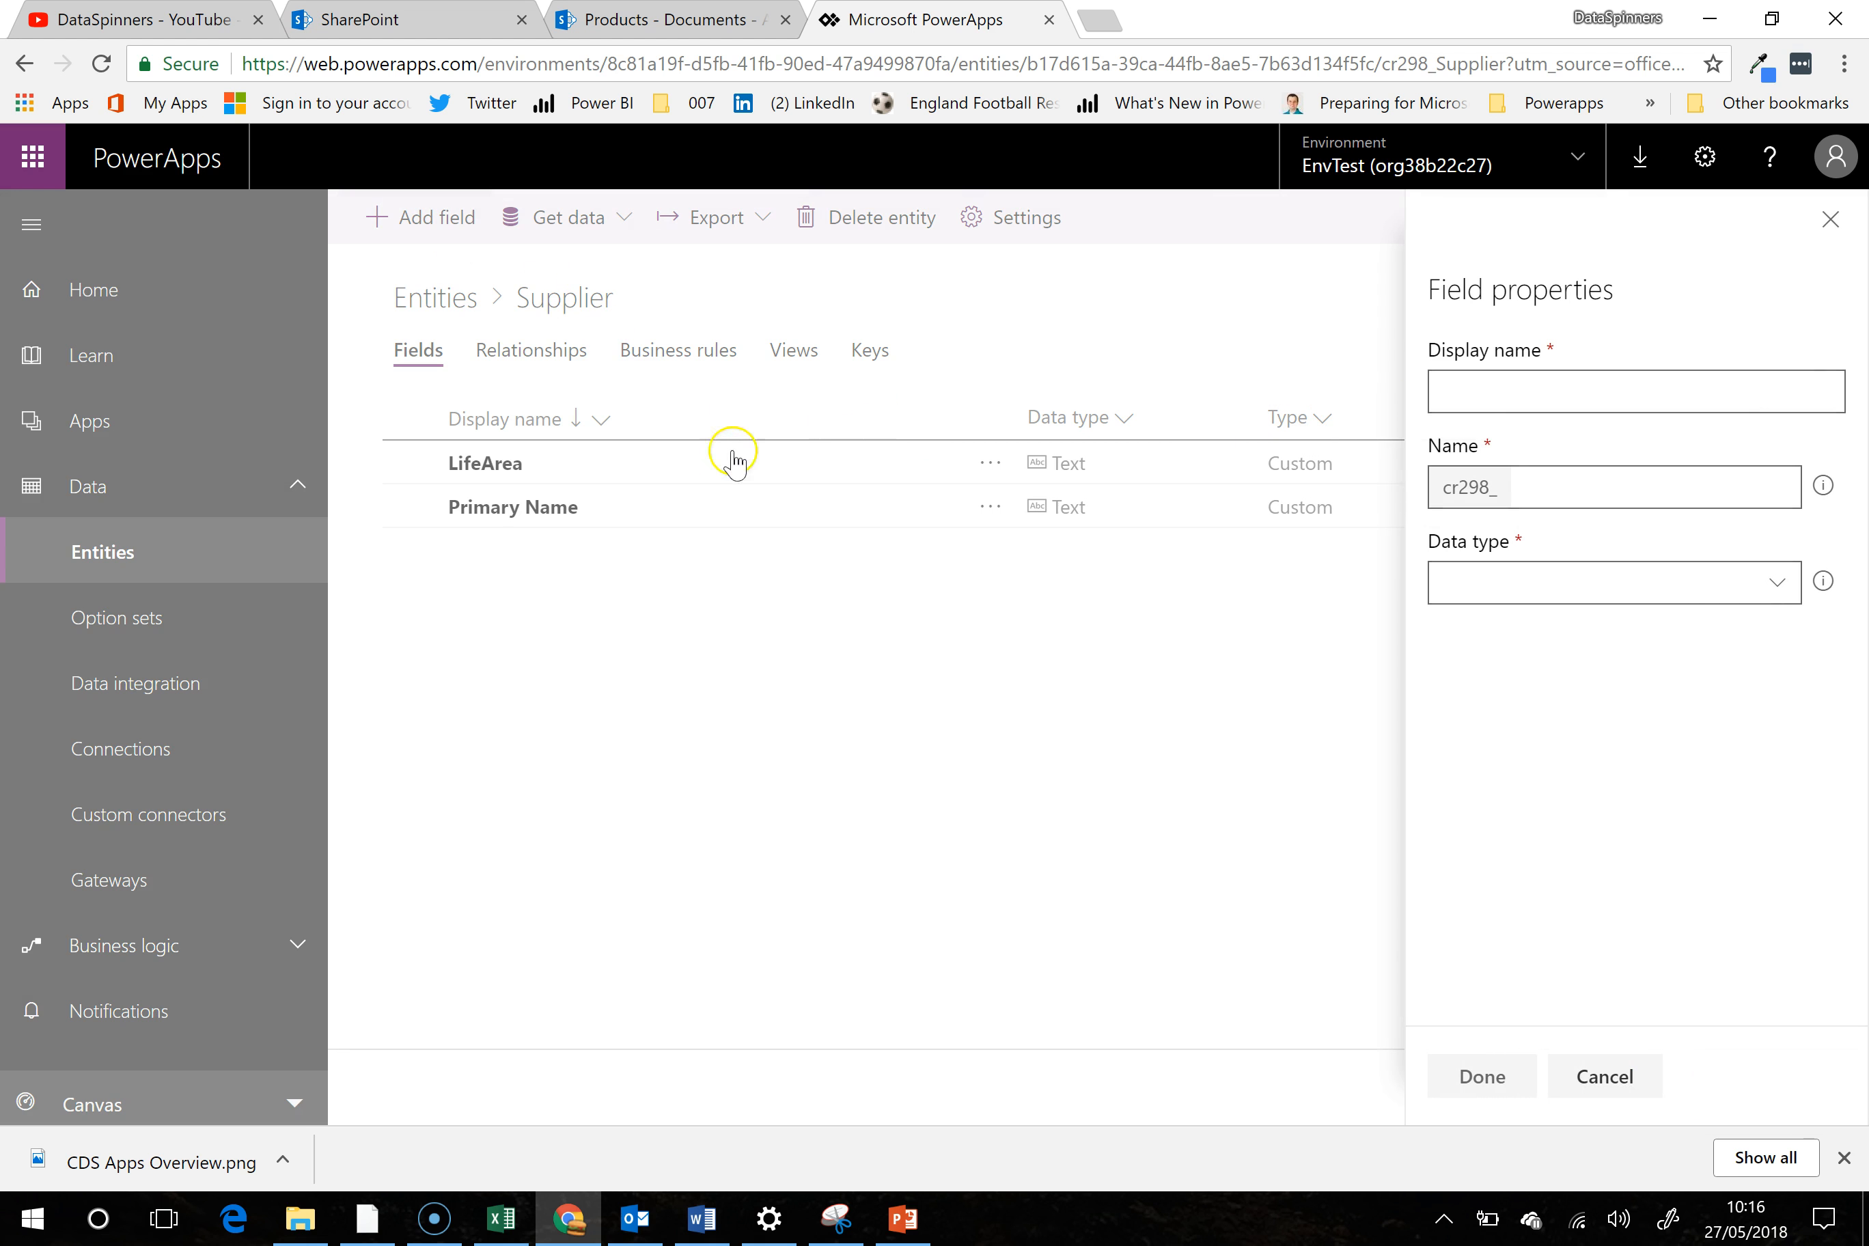
left_click(1506, 405)
type("Sup")
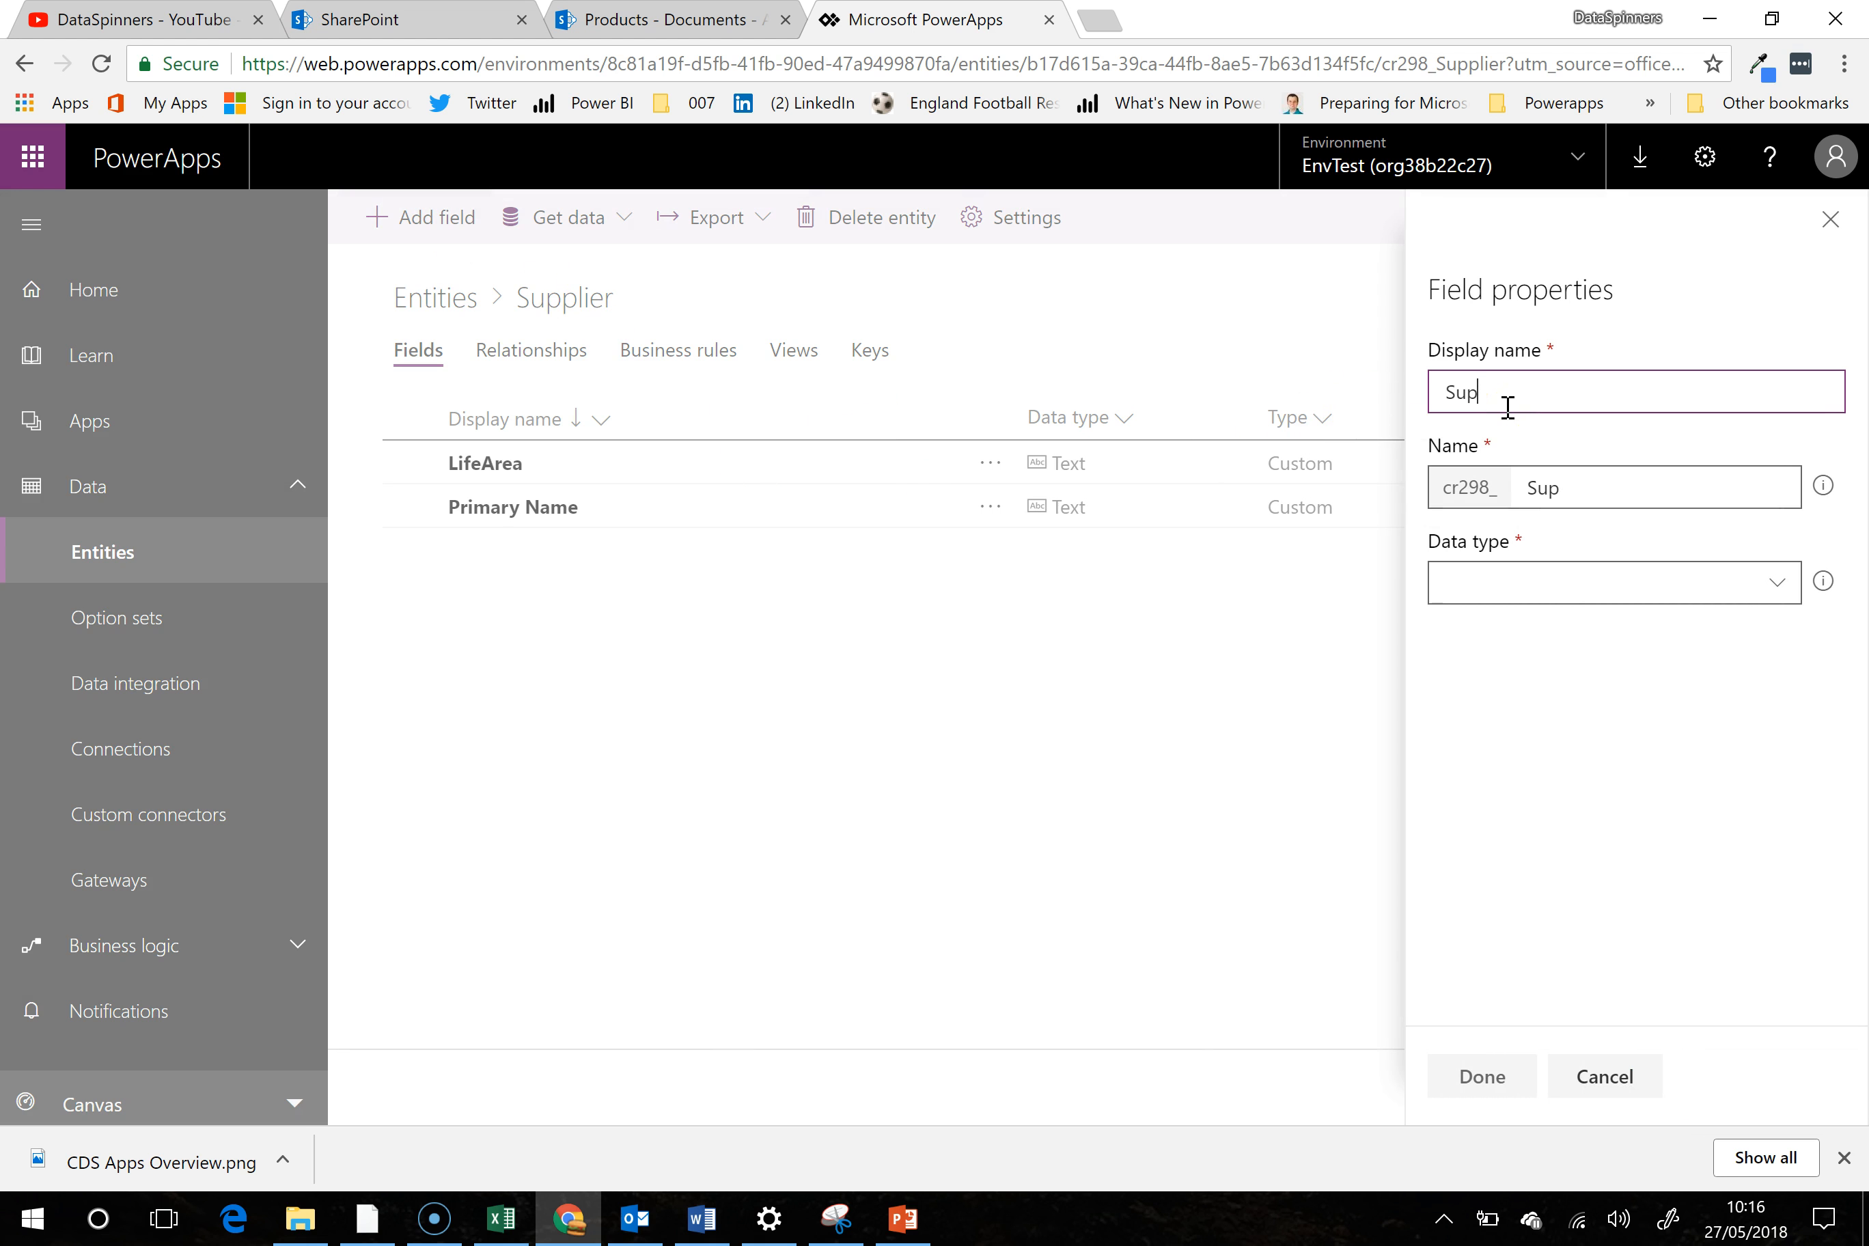
type("plierName")
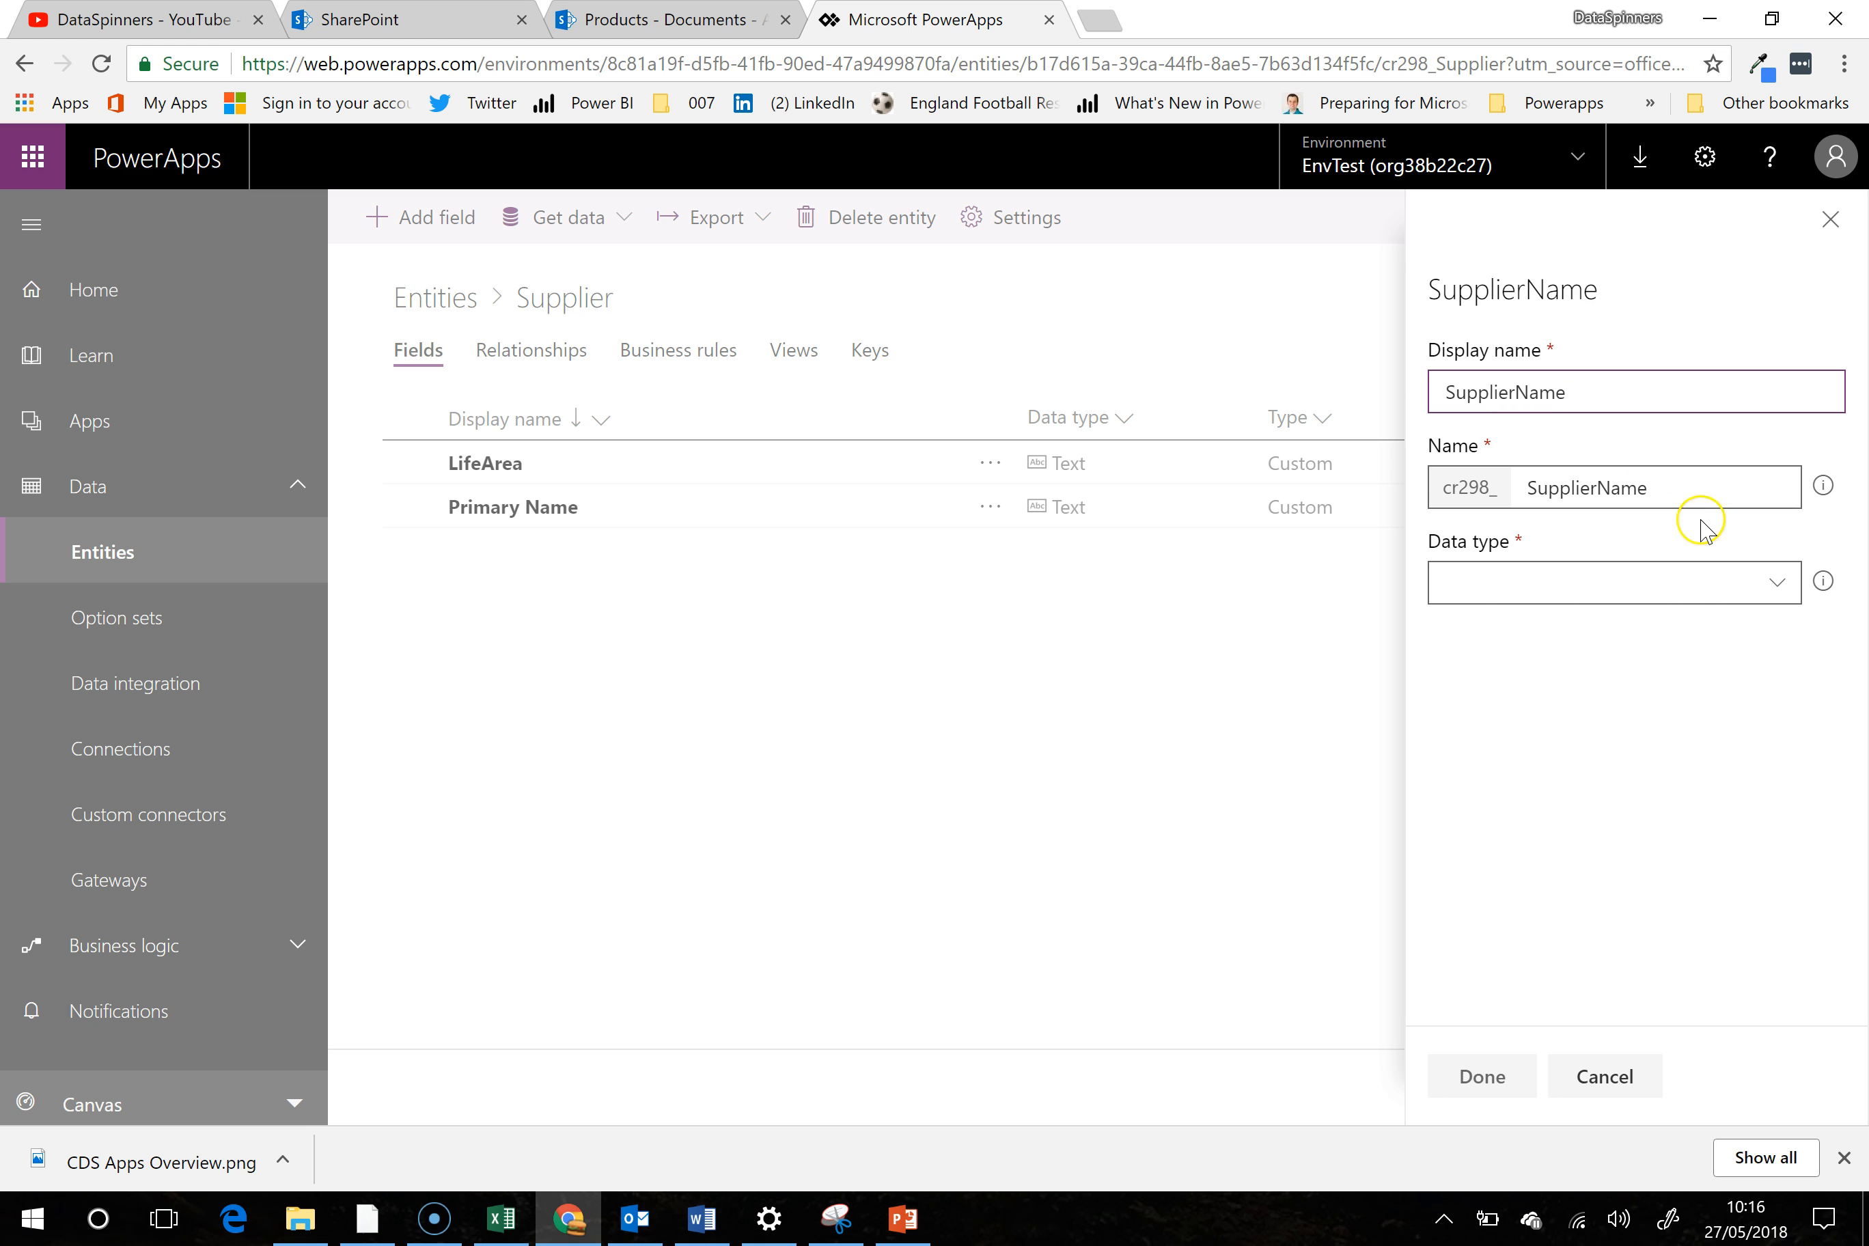
left_click(1779, 582)
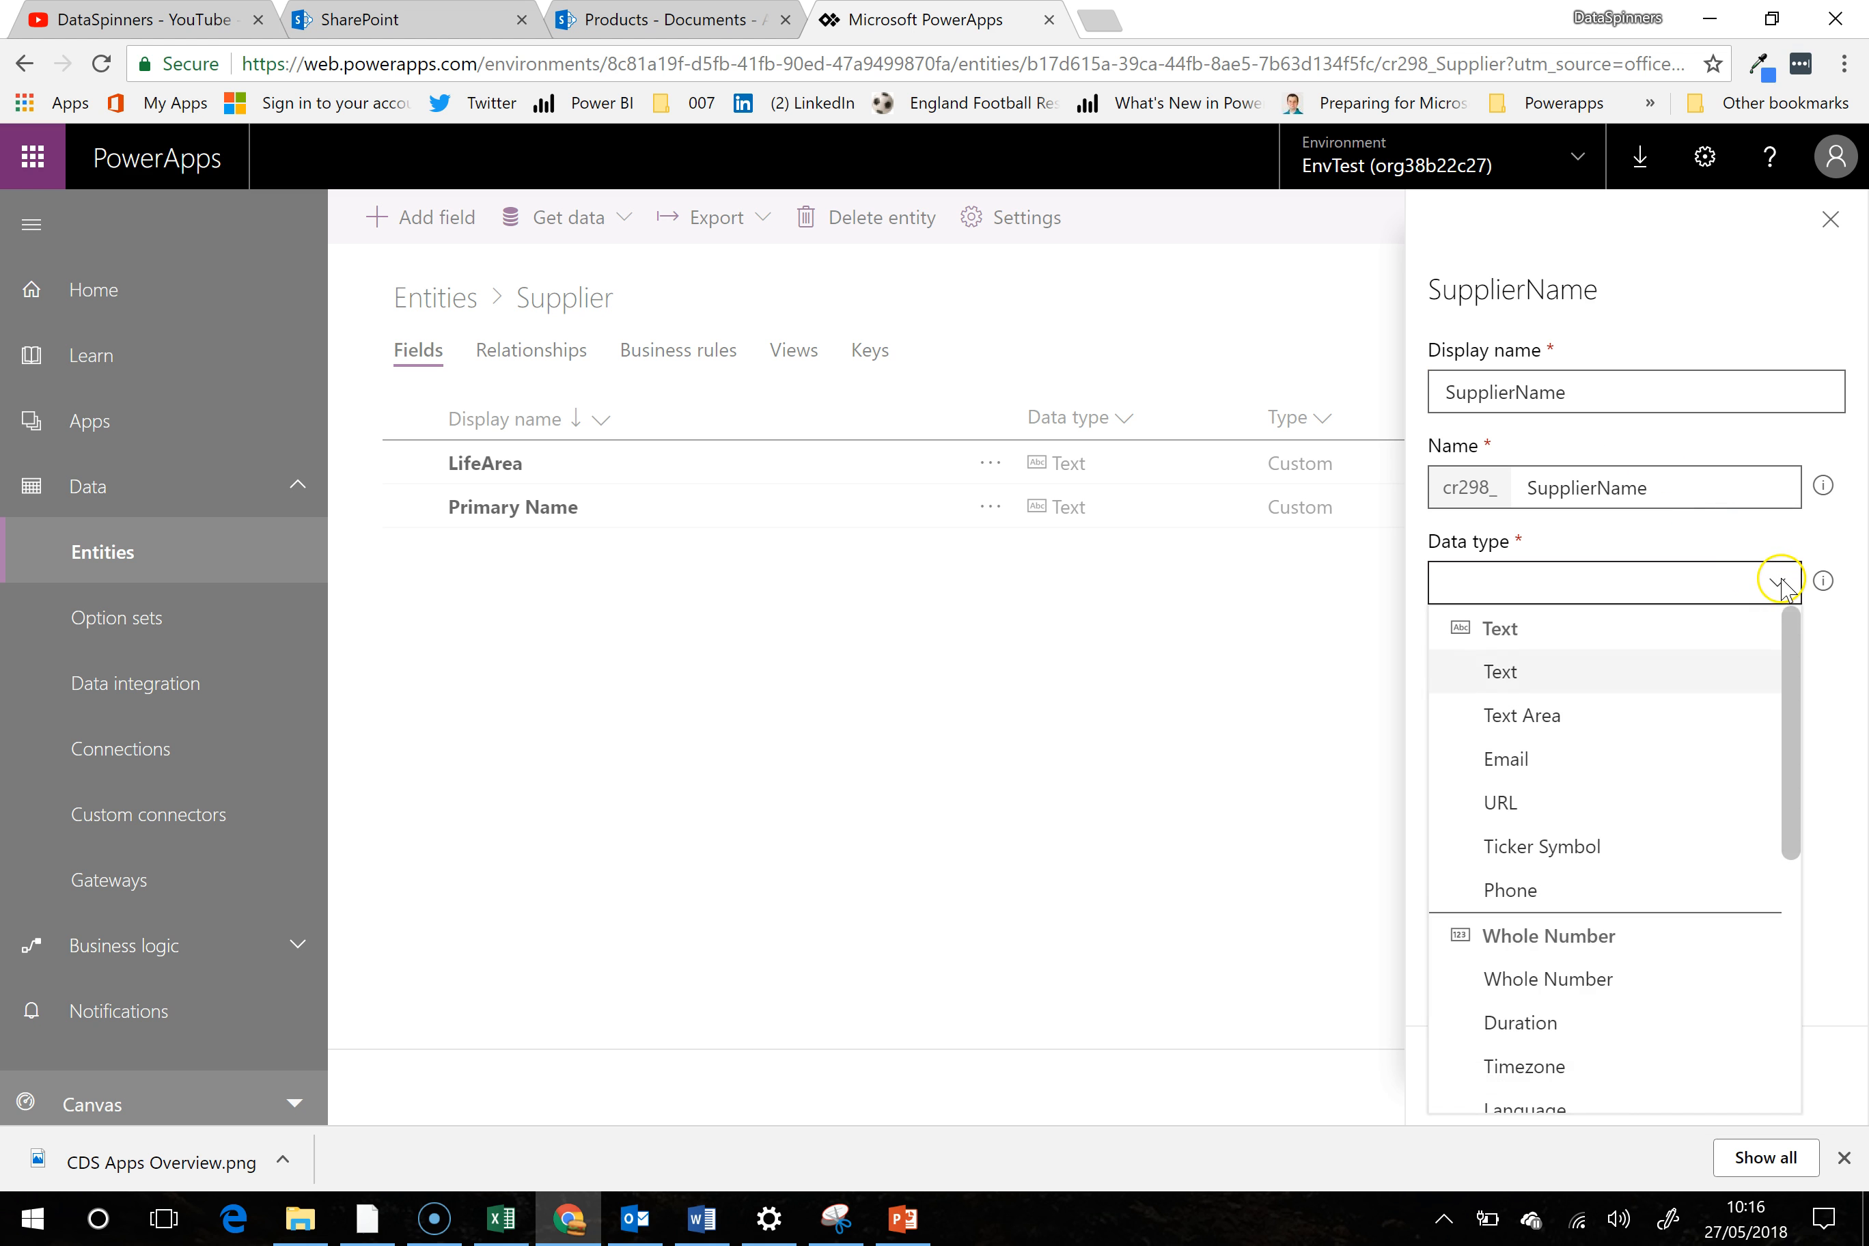
left_click(1604, 674)
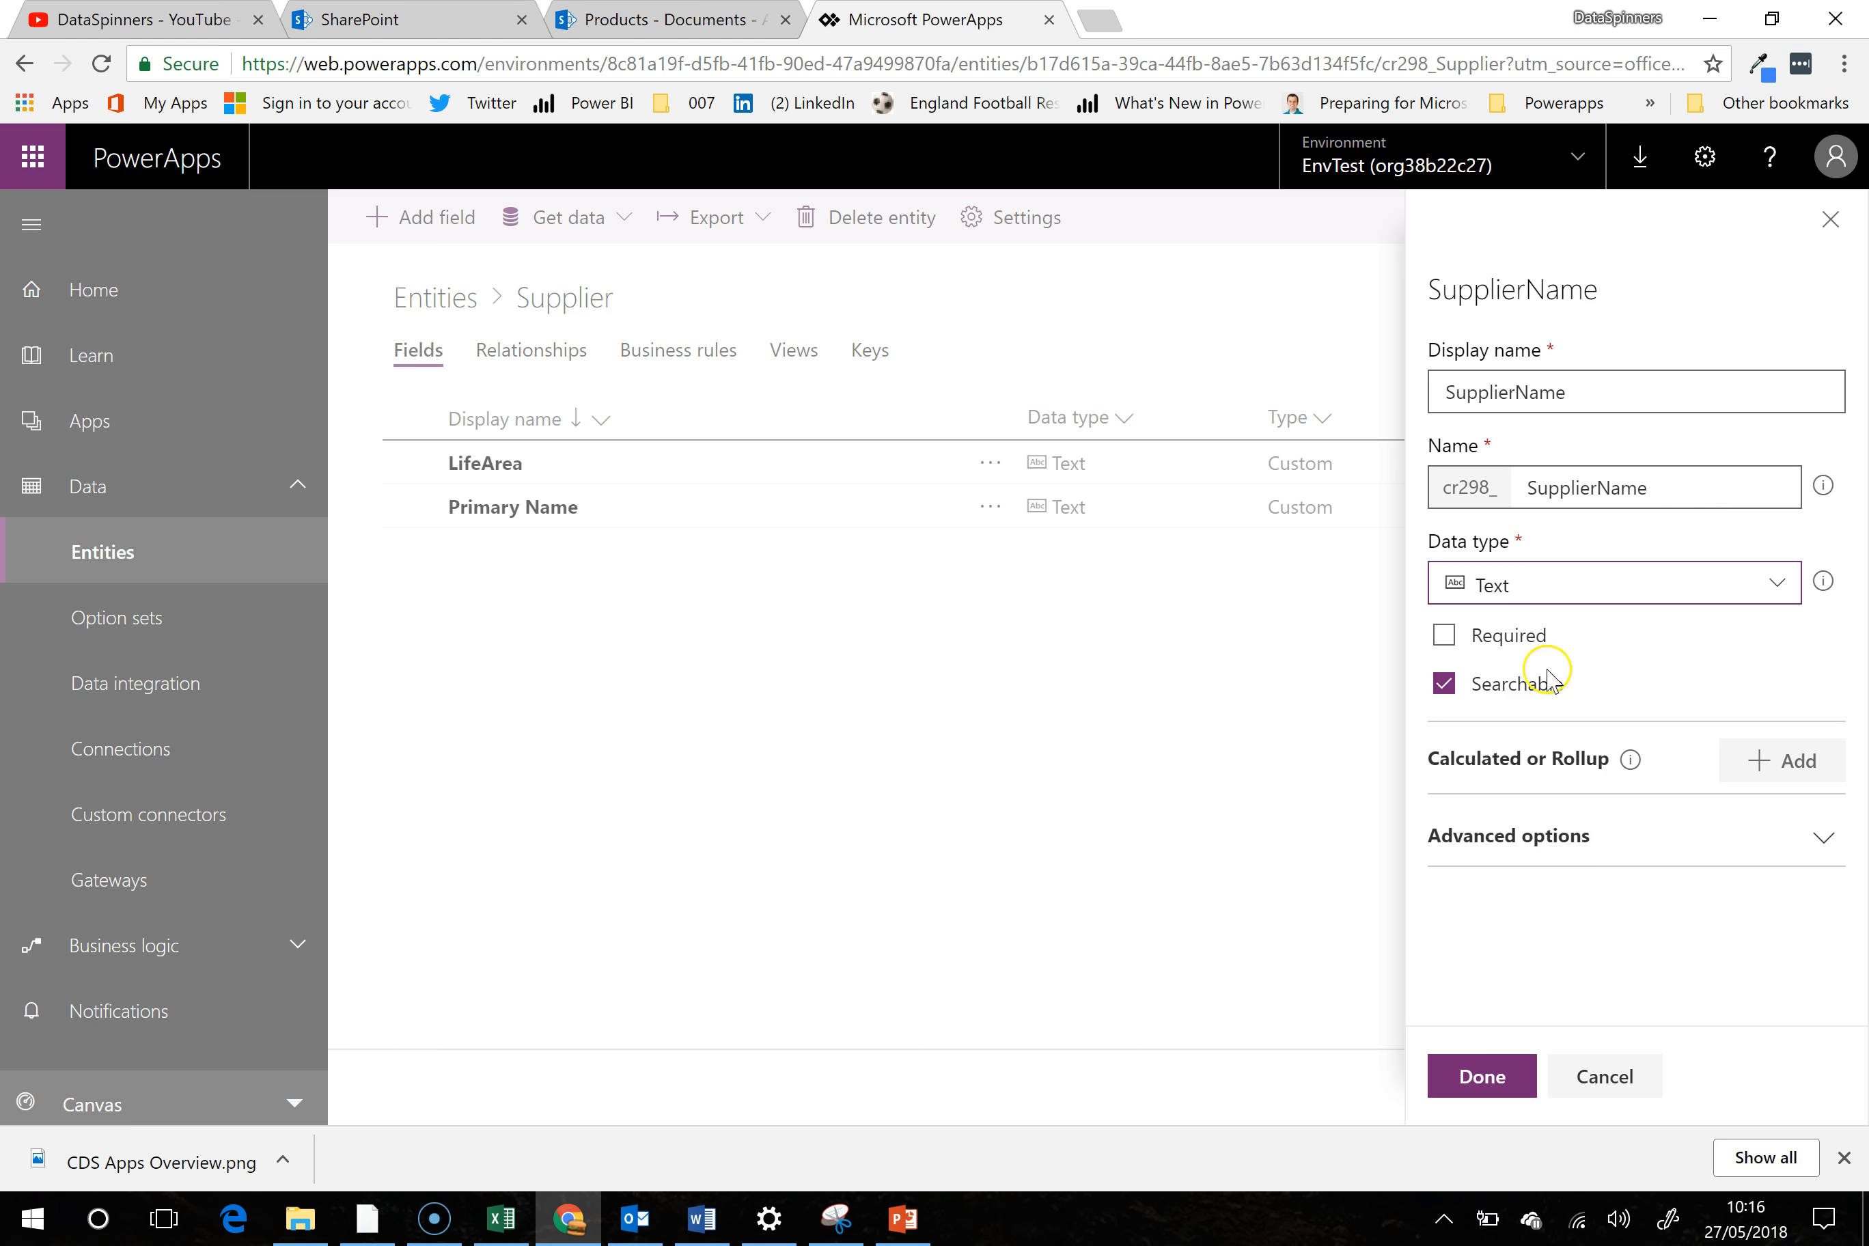
left_click(1446, 637)
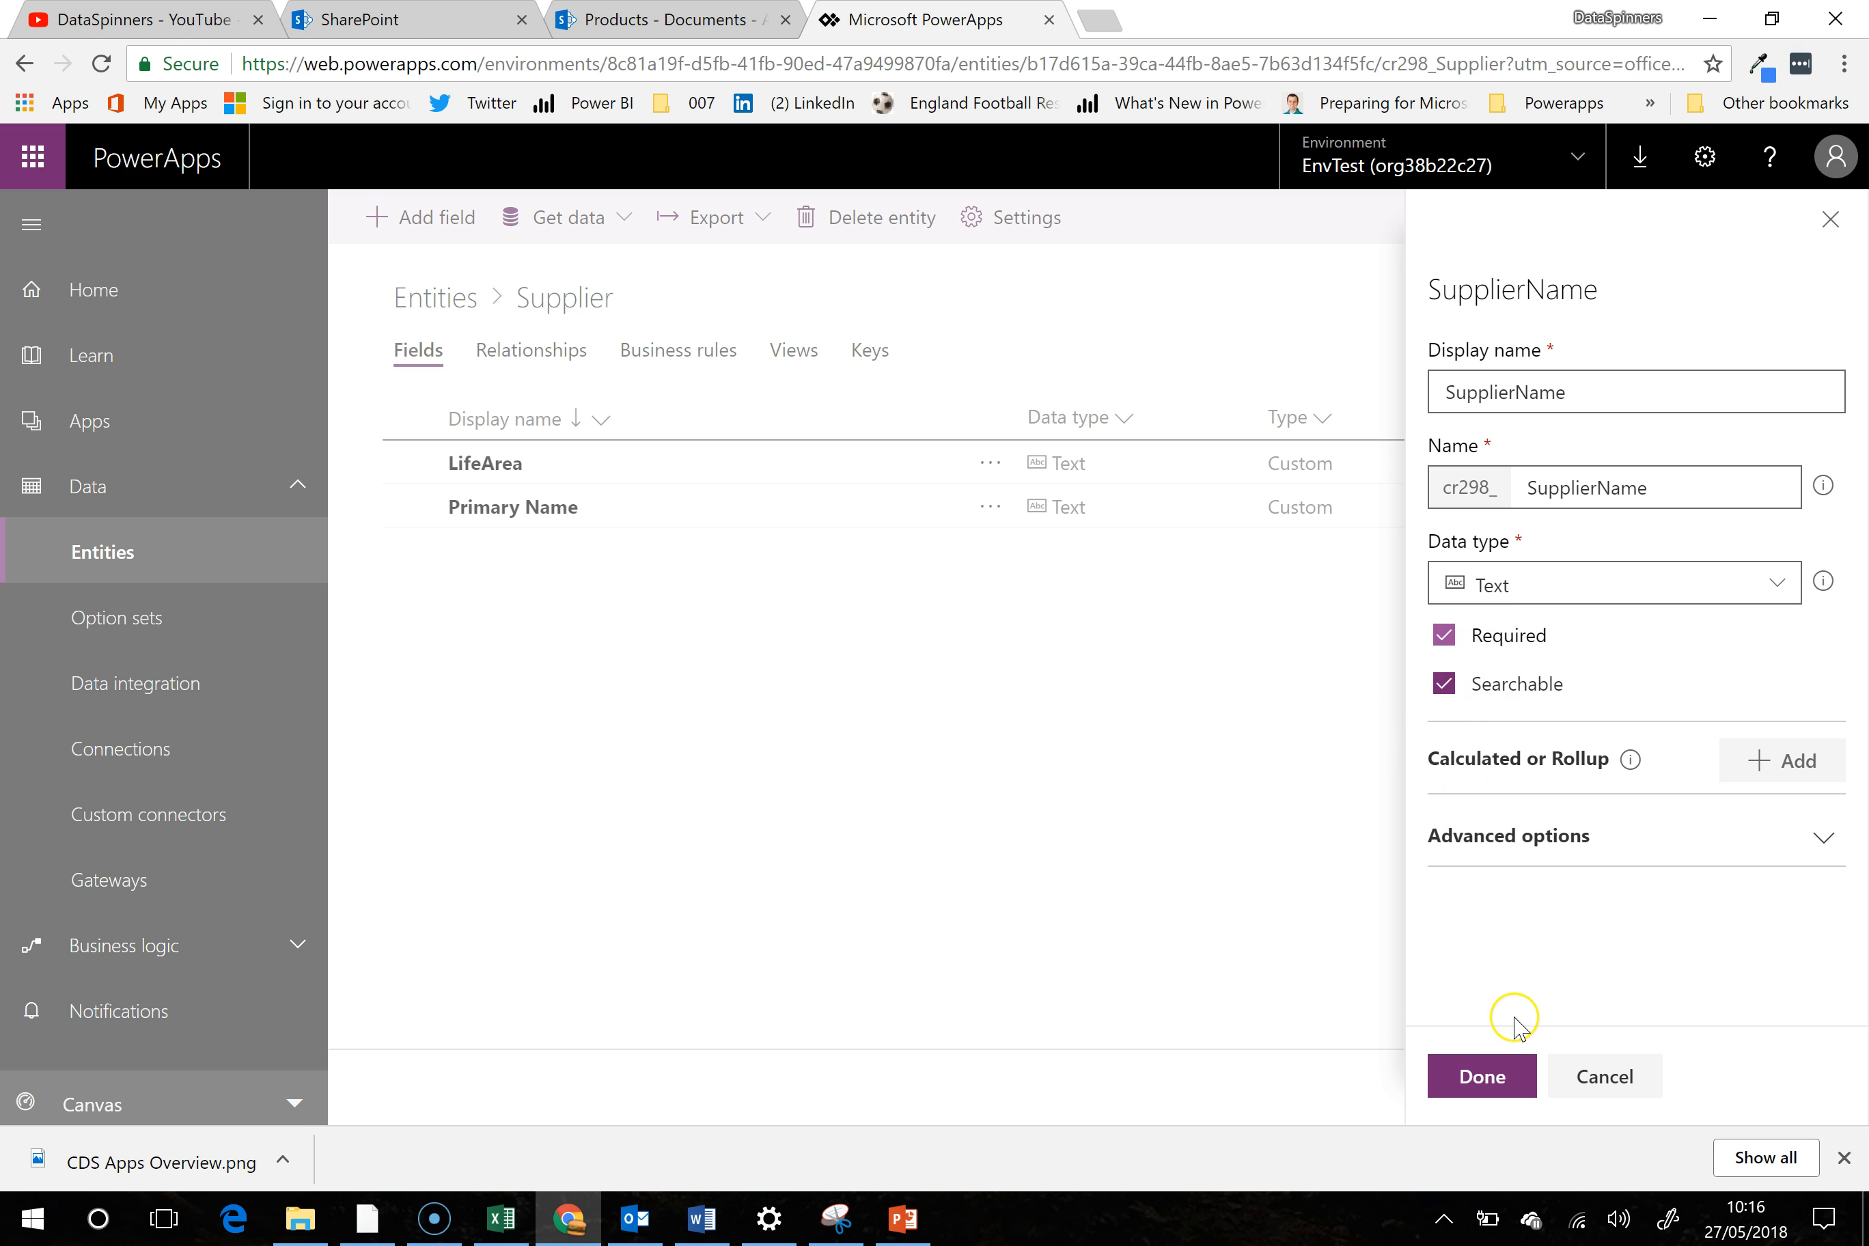
left_click(1518, 1085)
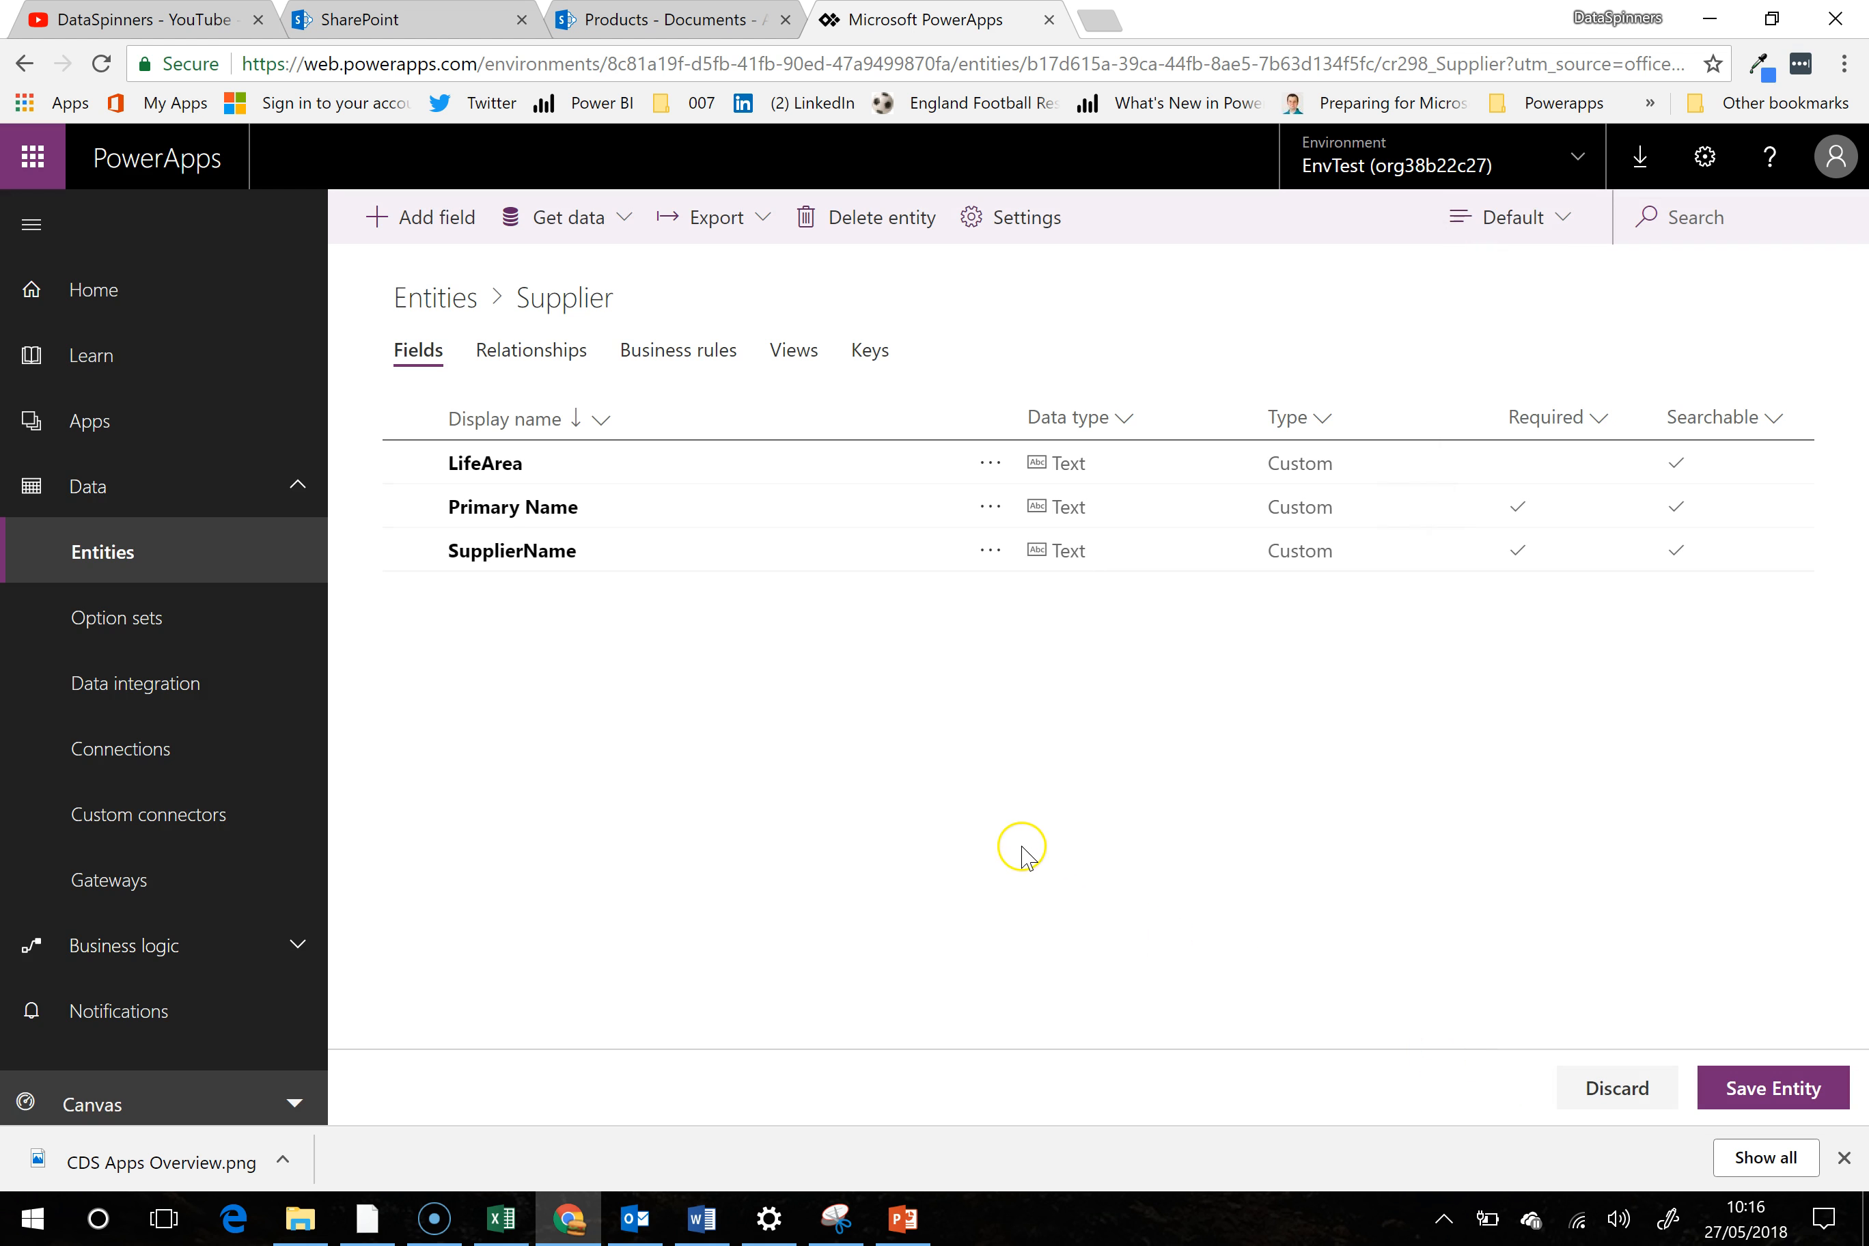
Make the LifeArea field required and save the Supplier entity
left_click(485, 464)
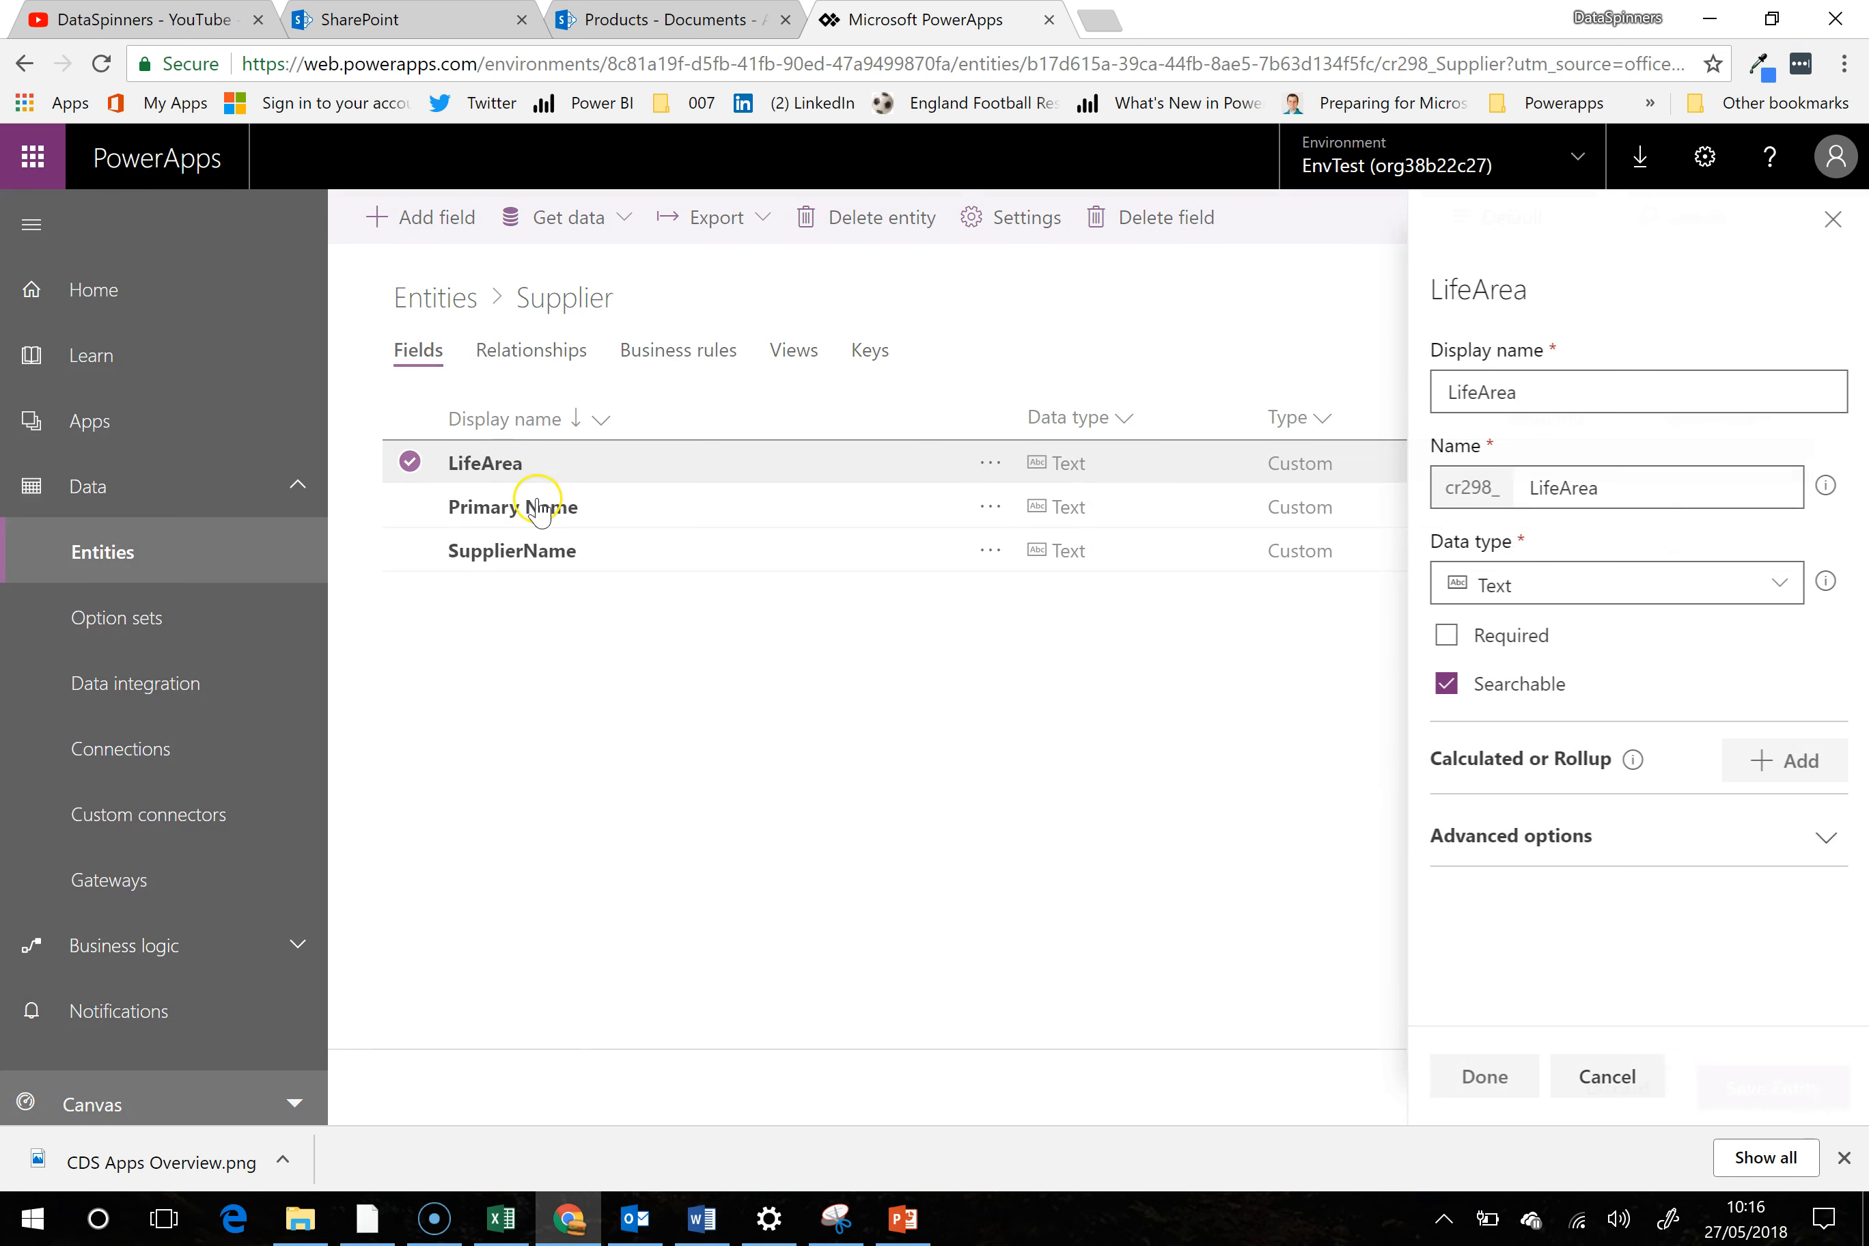
left_click(1444, 636)
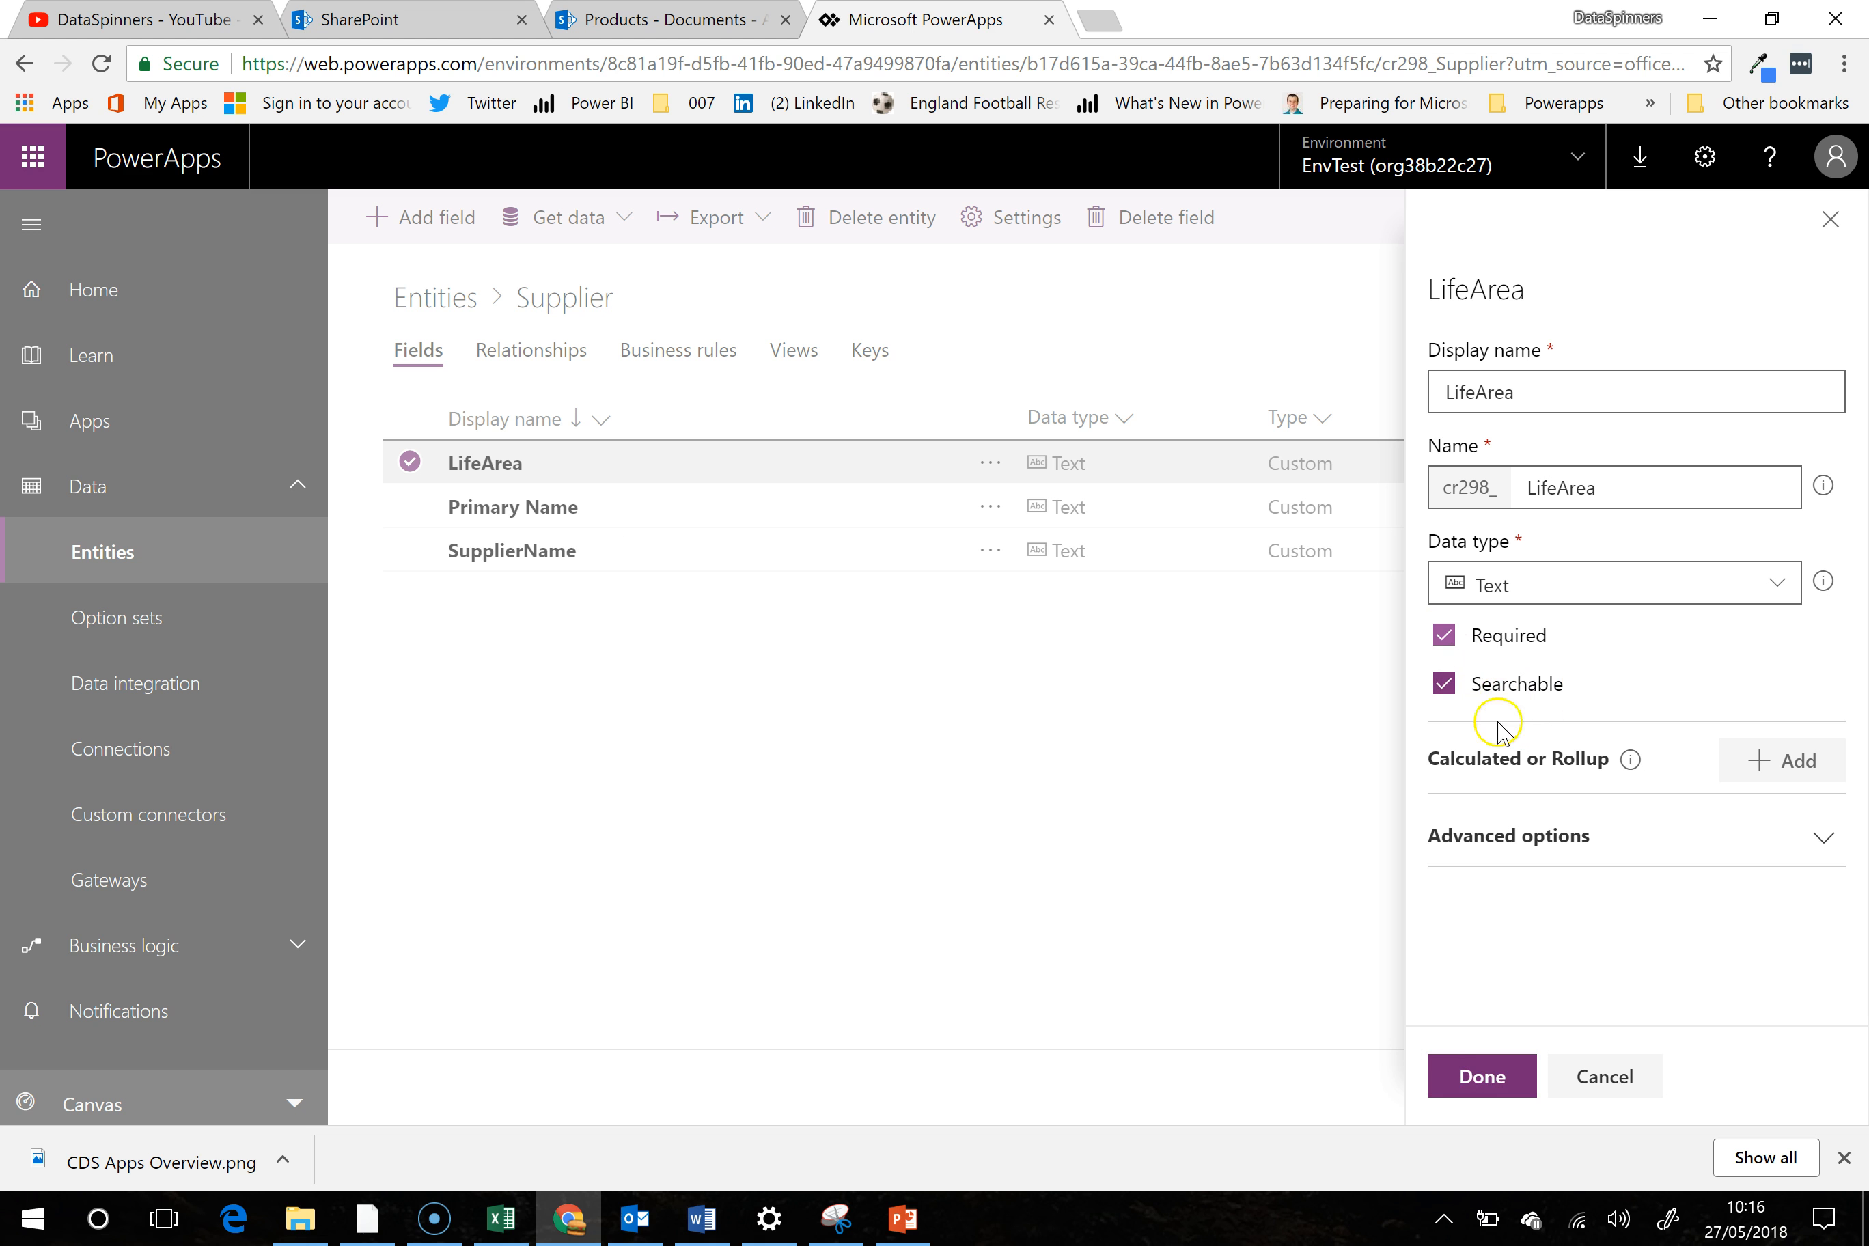
left_click(1481, 1076)
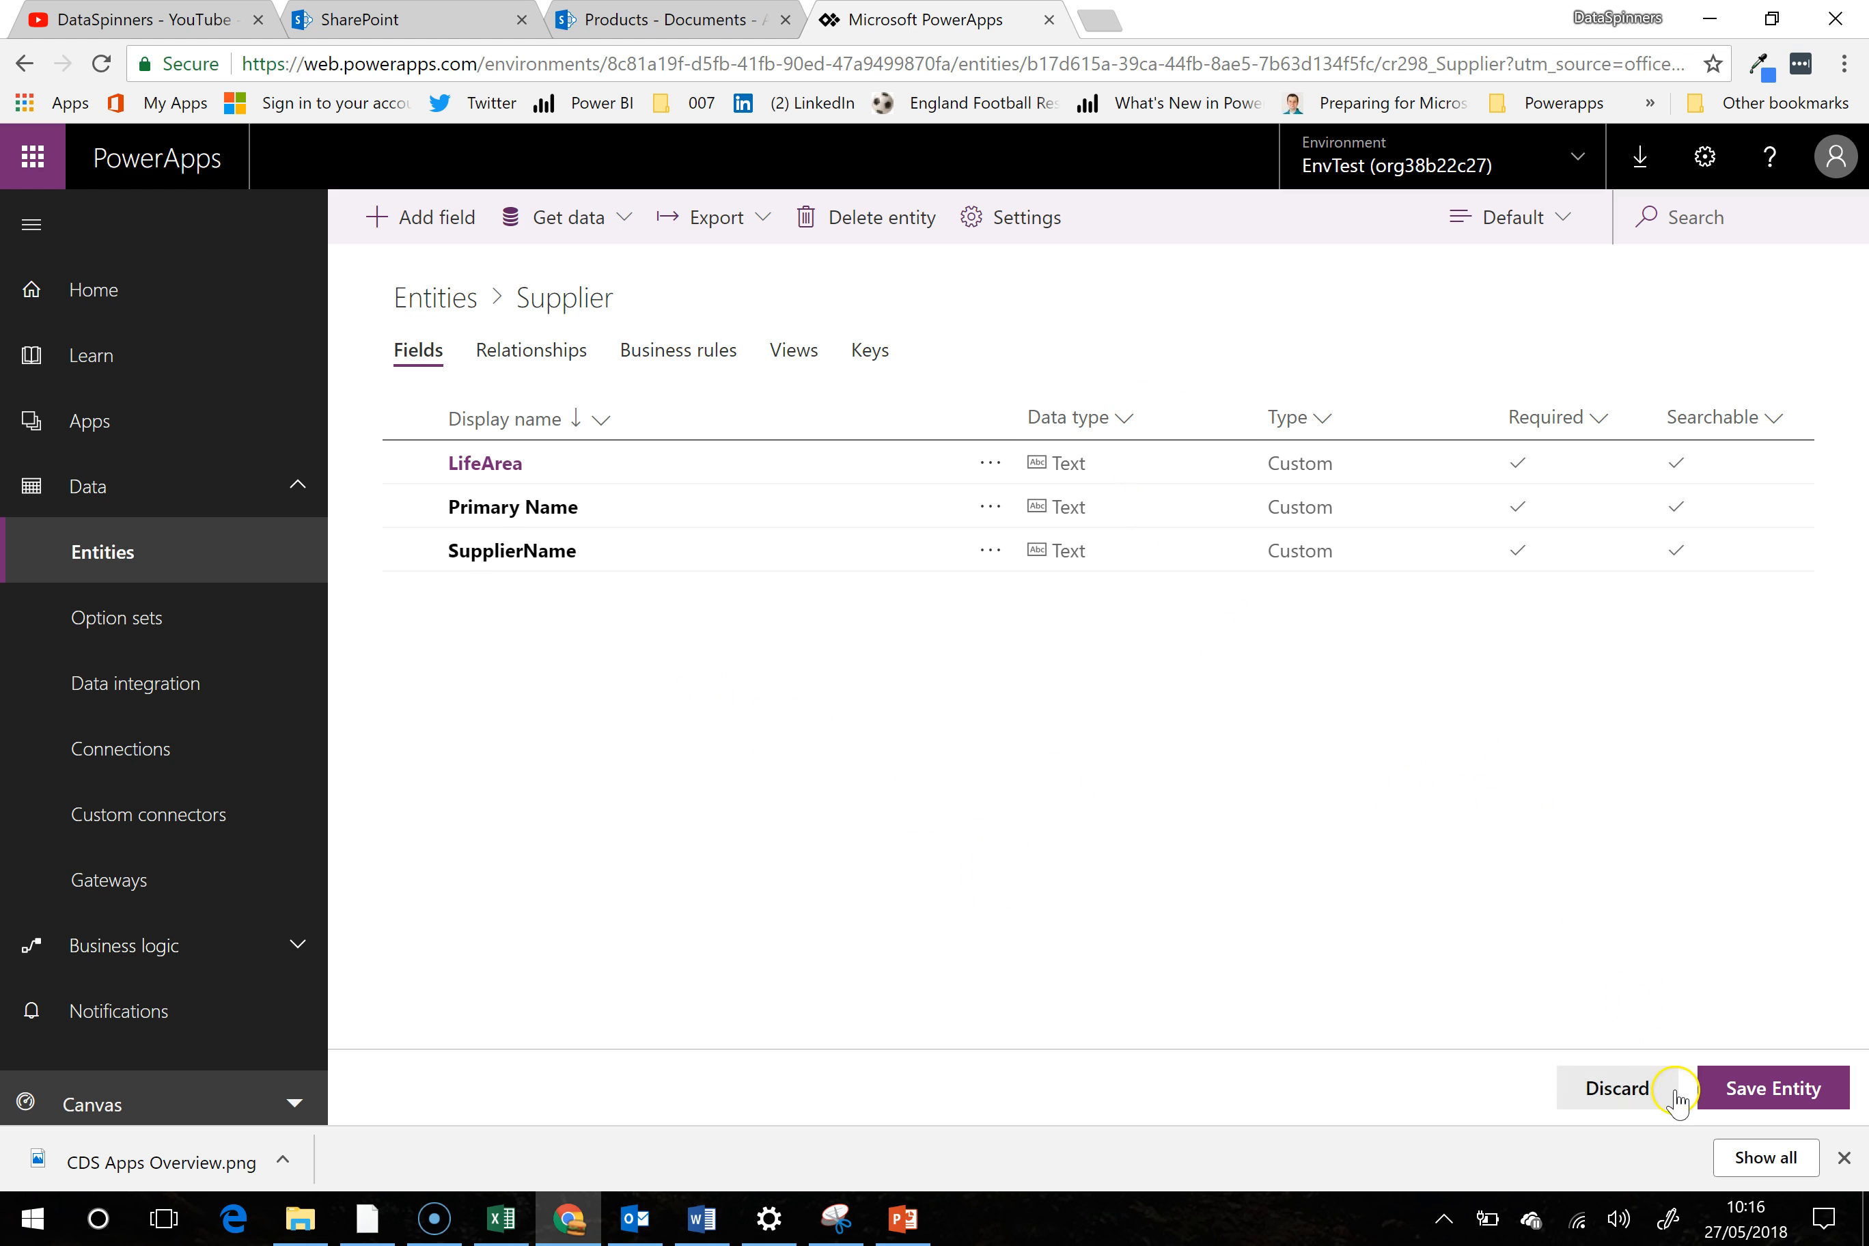
left_click(1788, 1103)
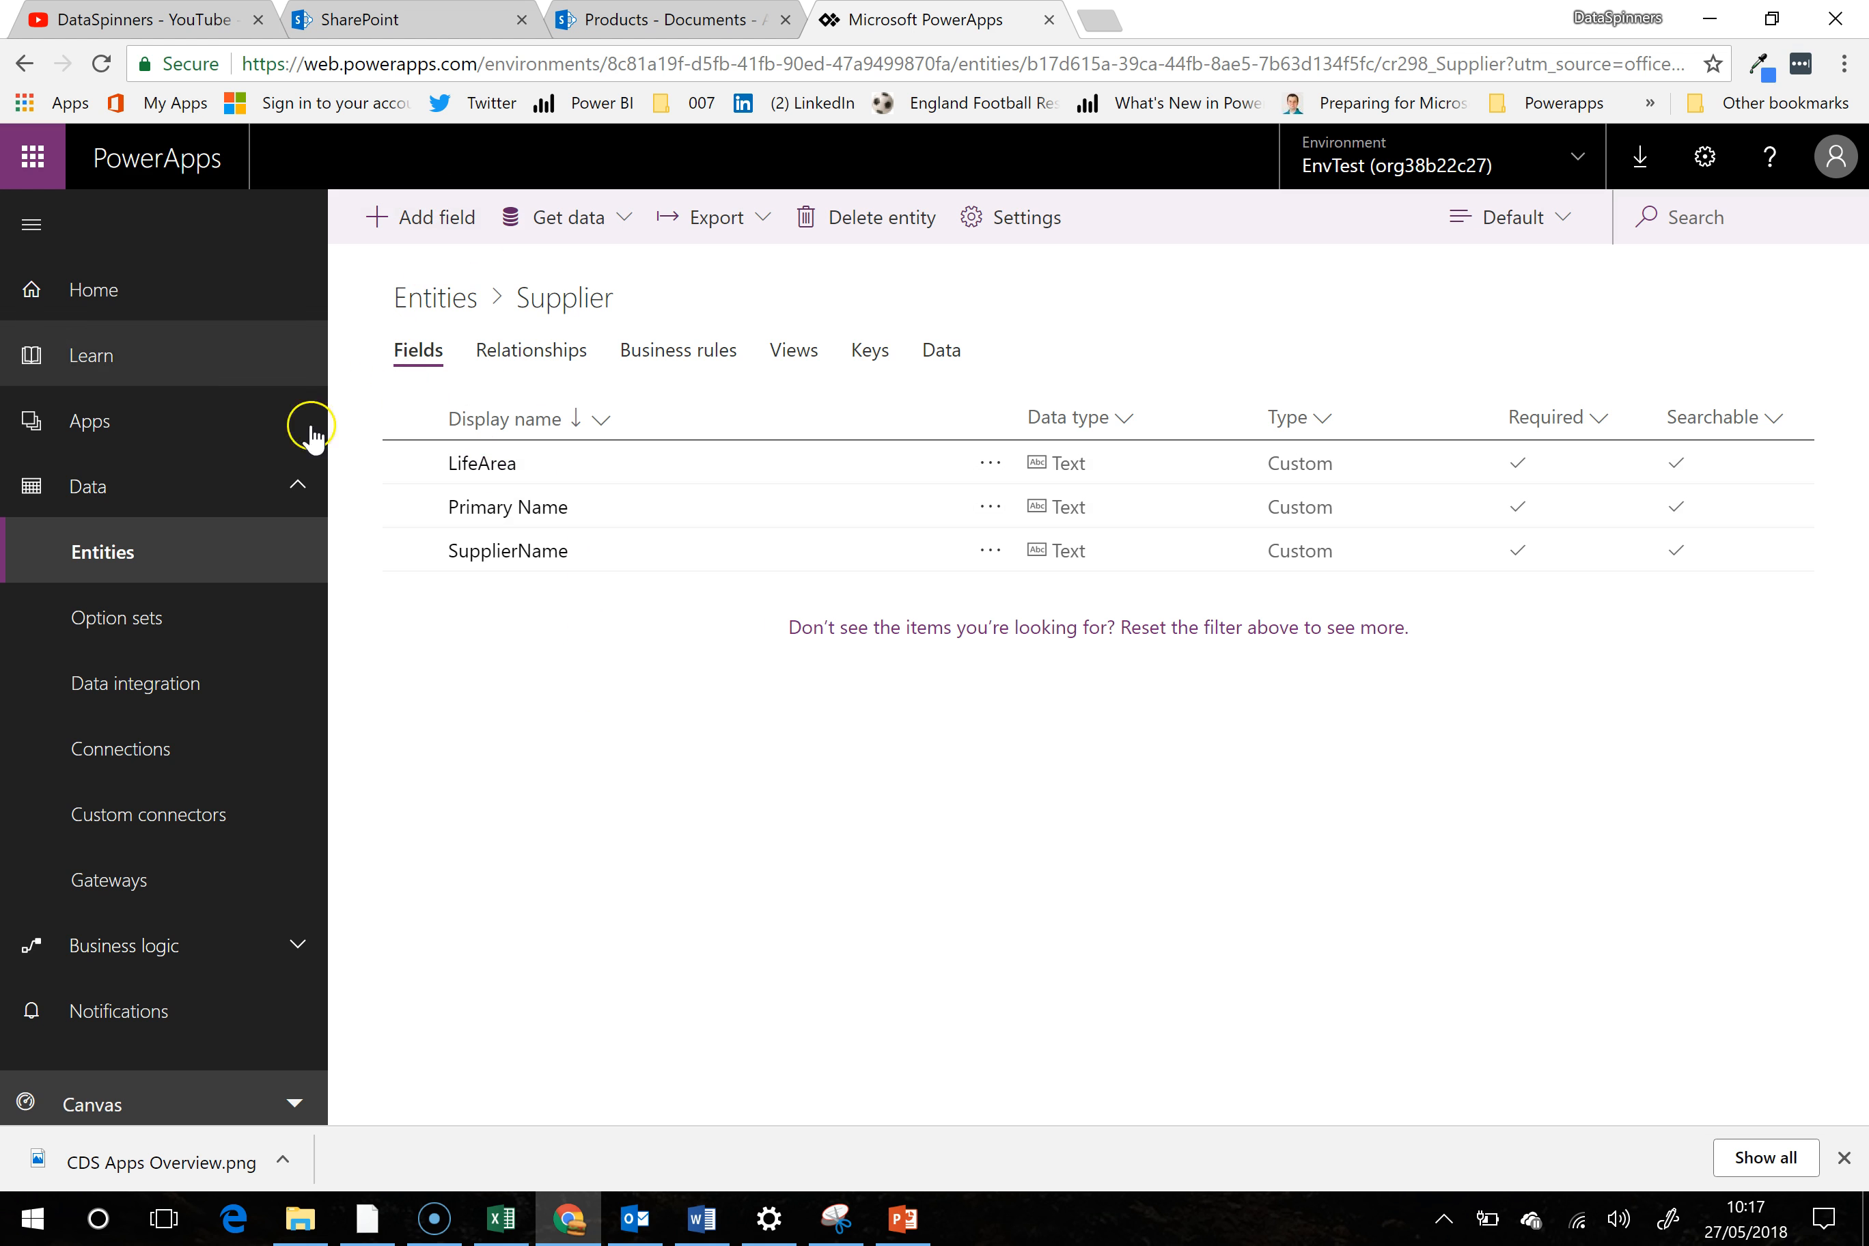
Create a new entity with the display name Document and the plural display name Documents, leaving the description empty
left_click(153, 549)
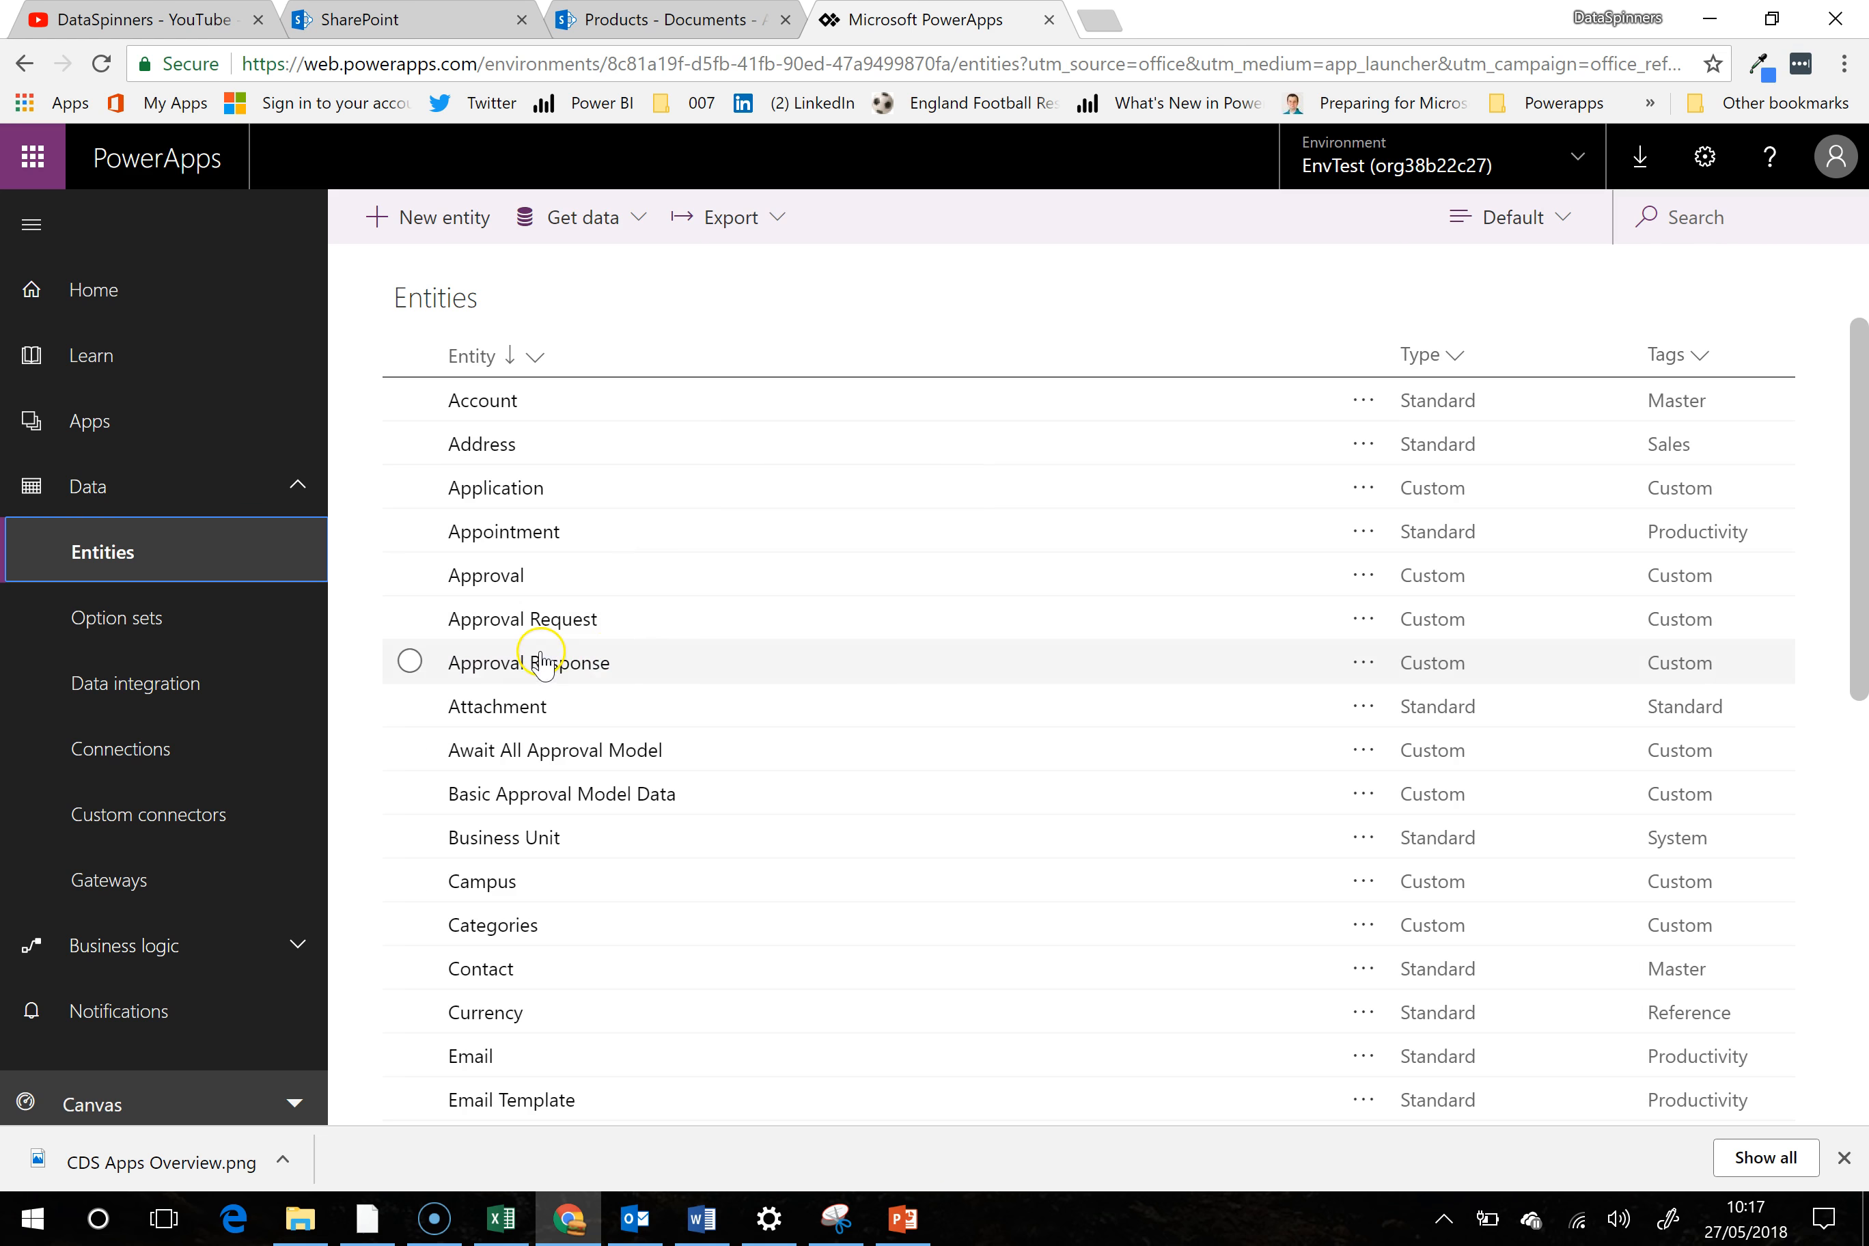
left_click(455, 221)
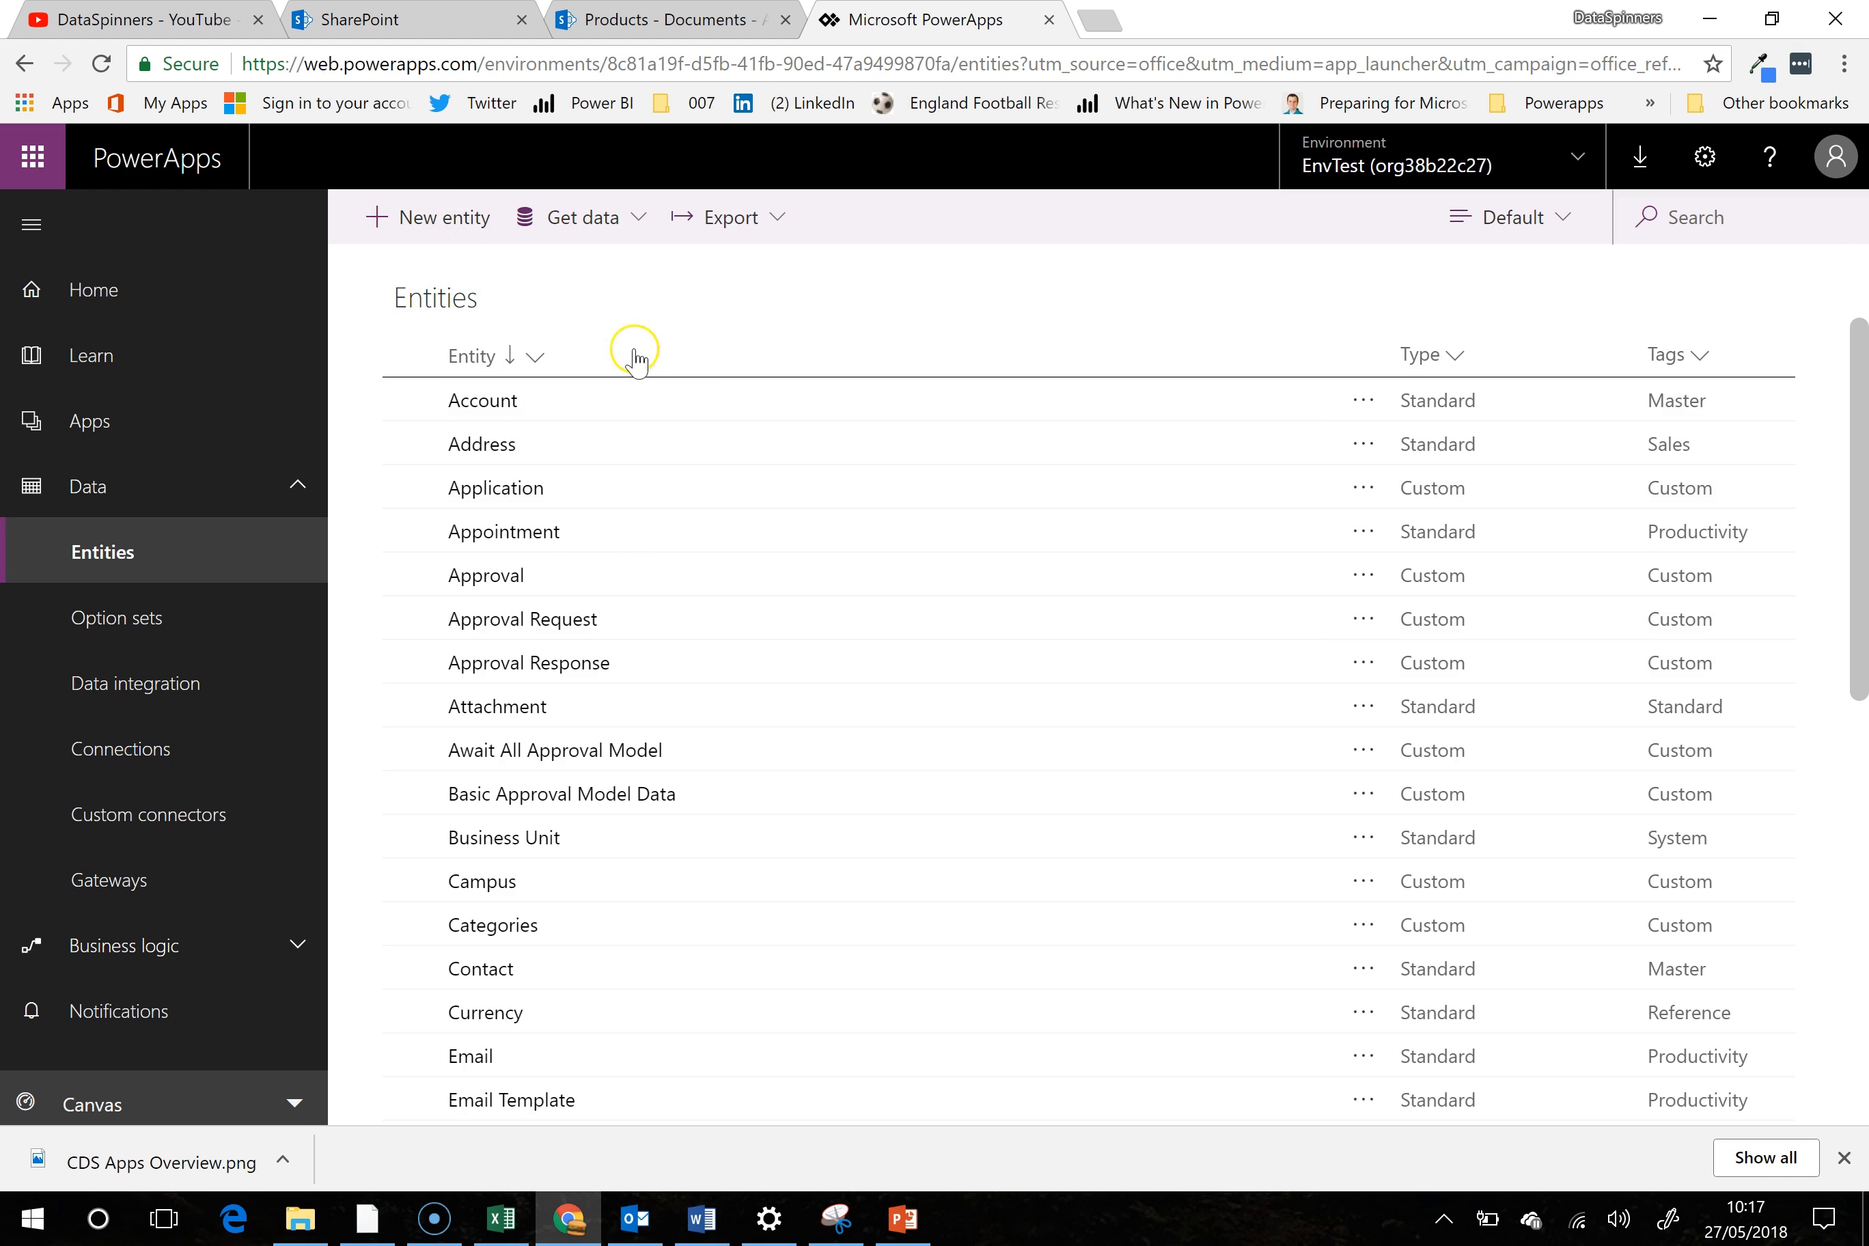
left_click(1525, 388)
type("Document")
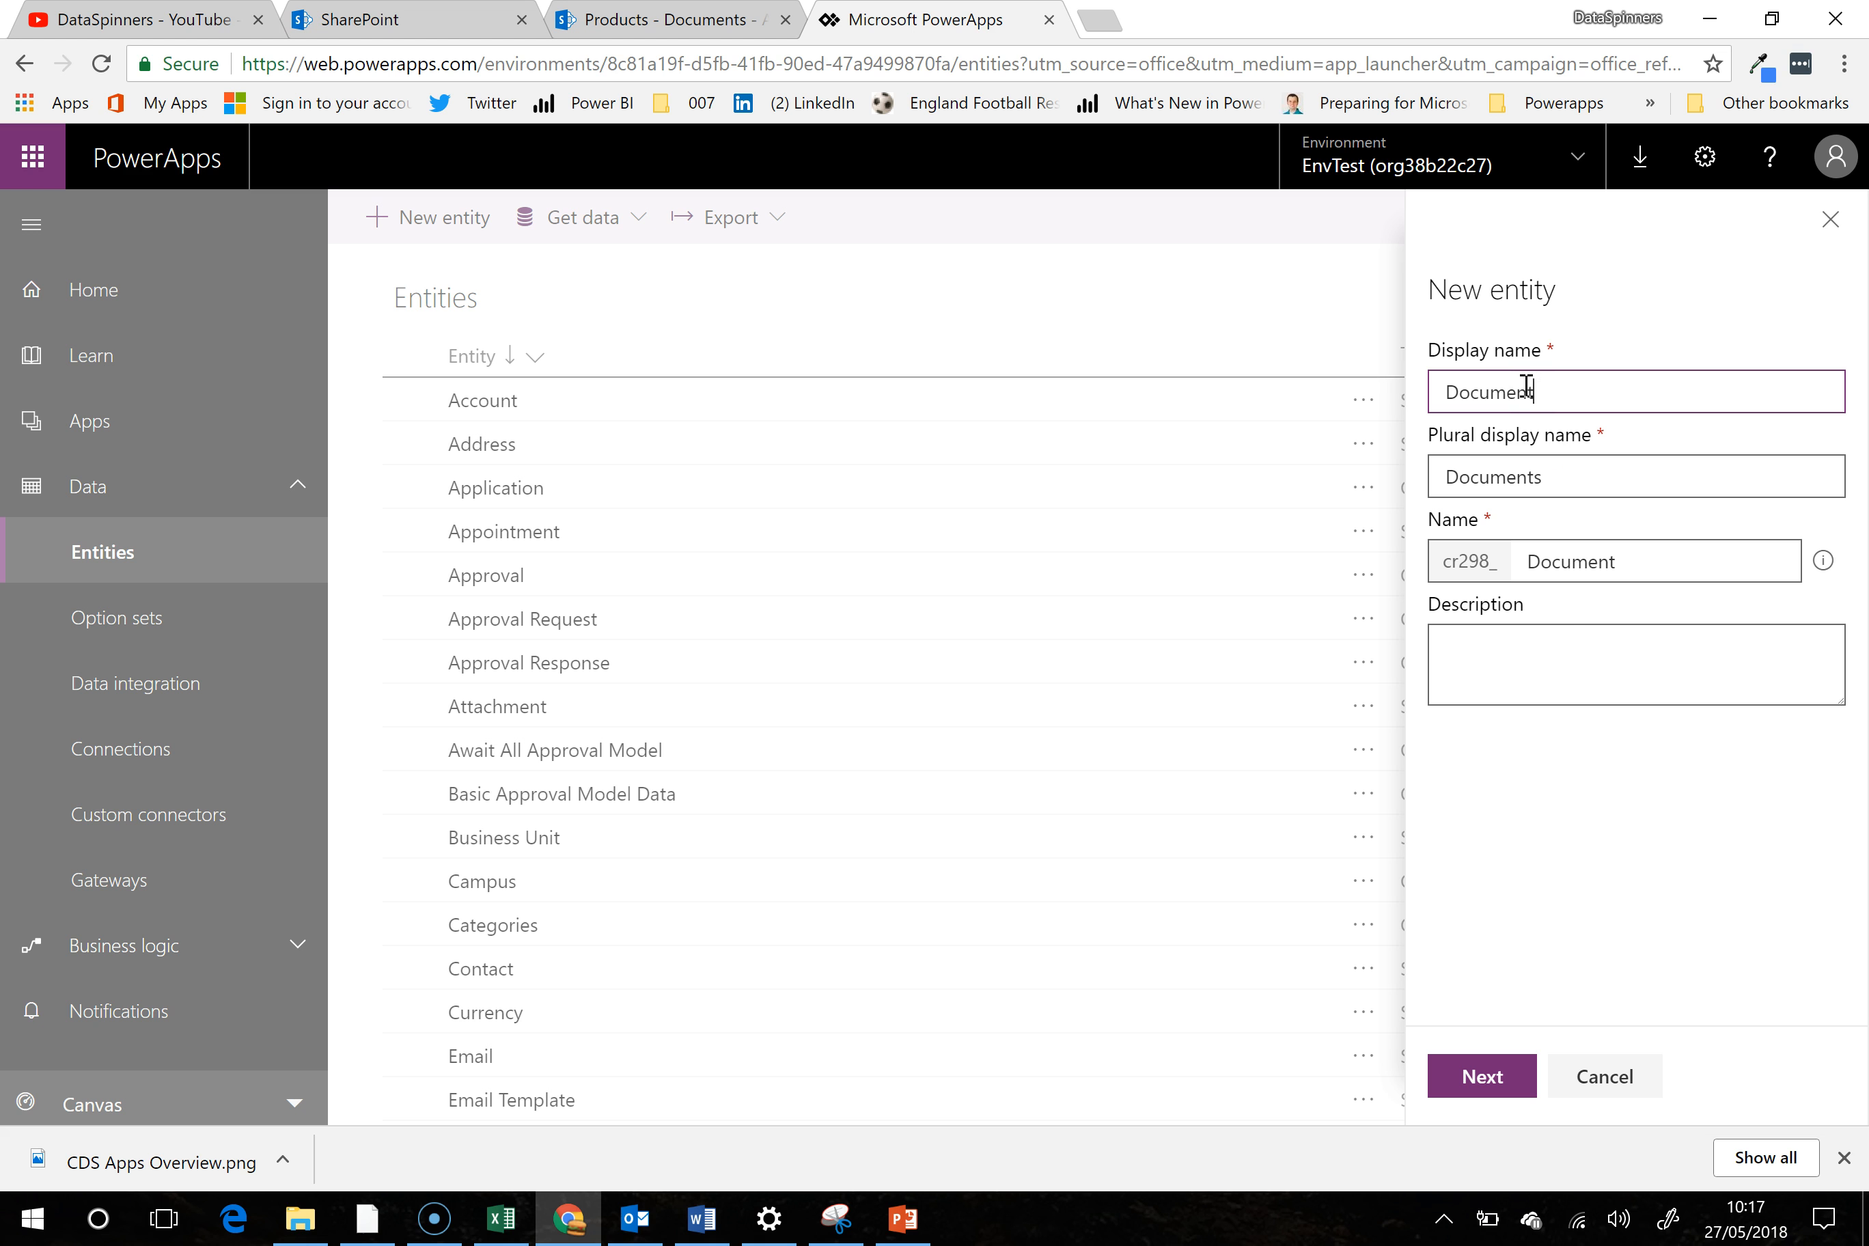
left_click(1515, 642)
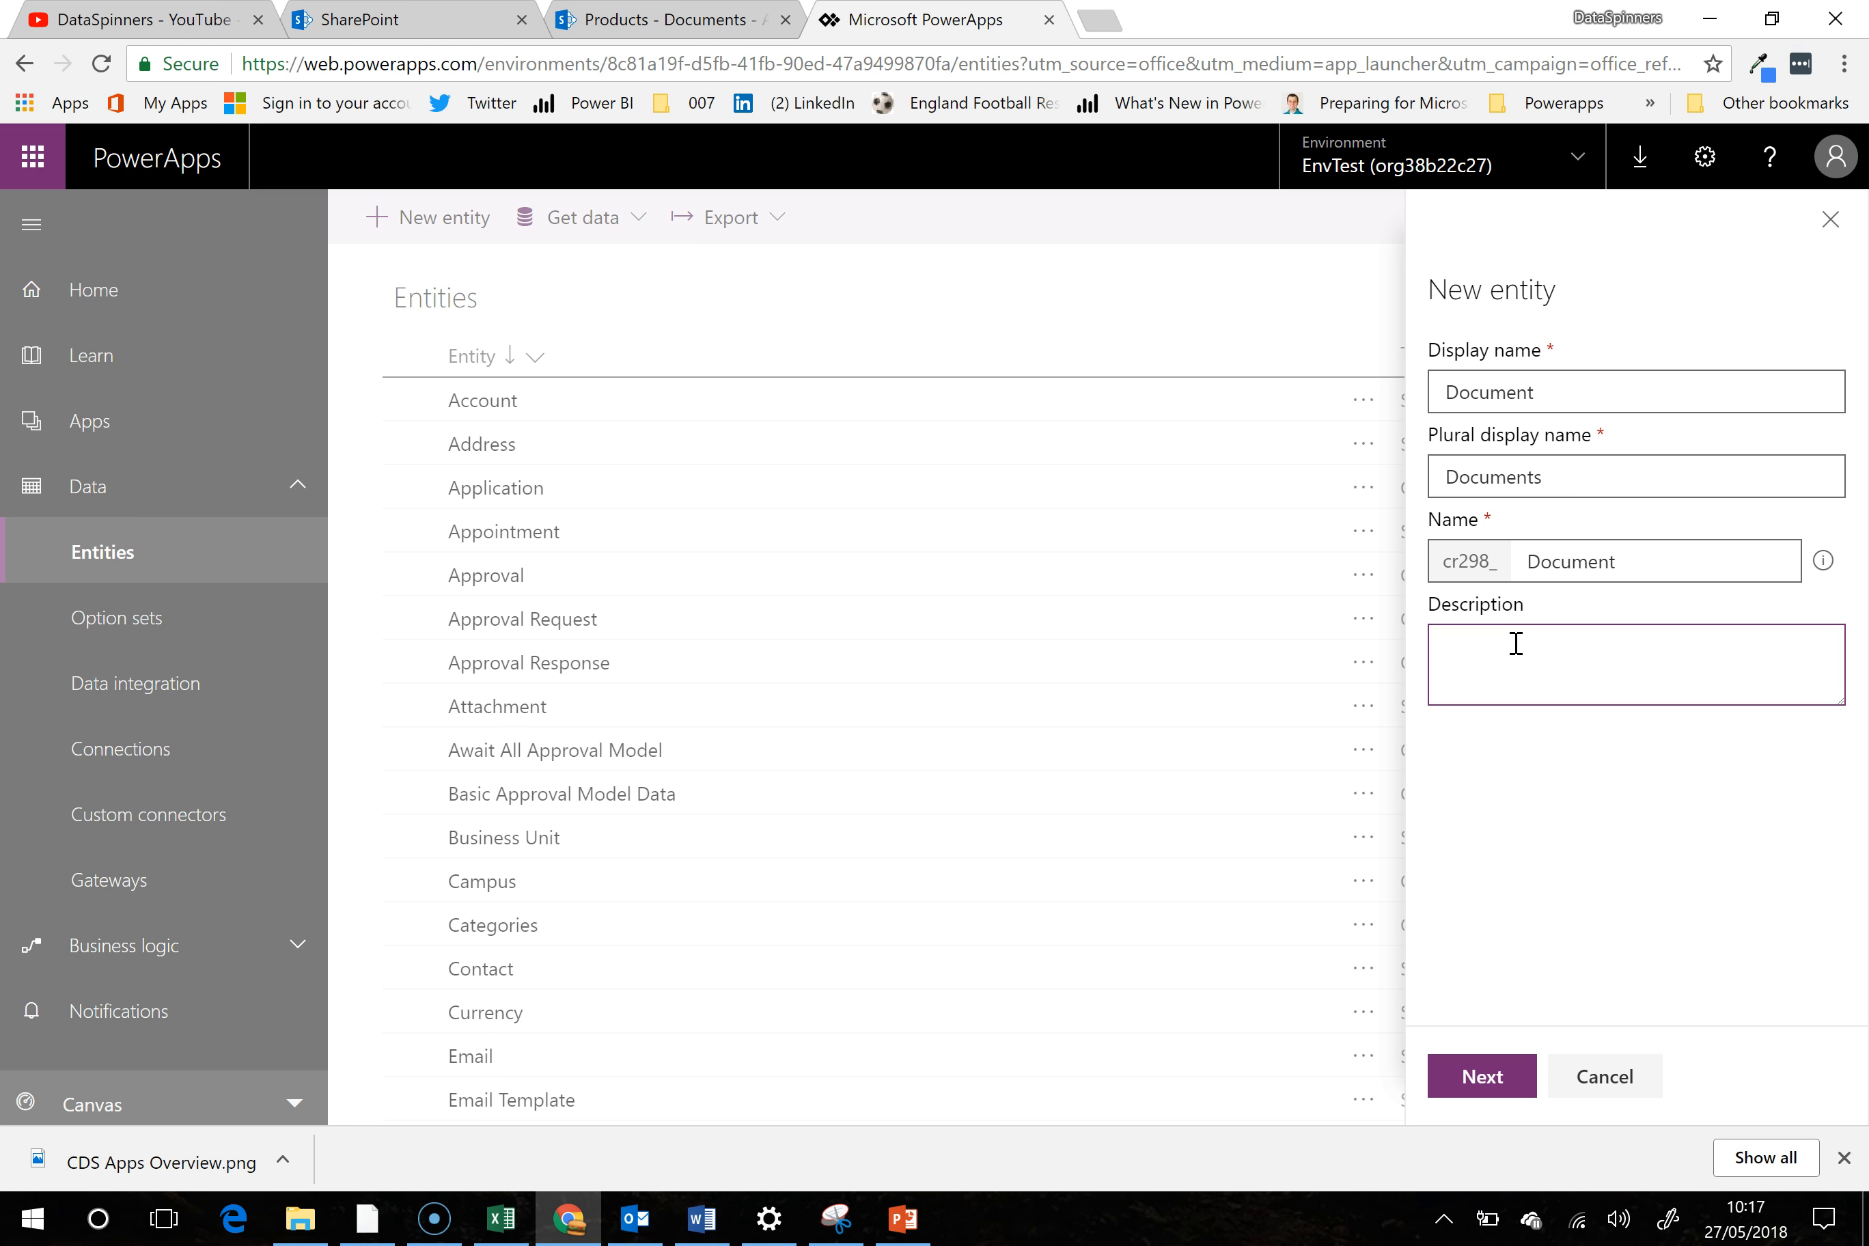
left_click(1447, 395)
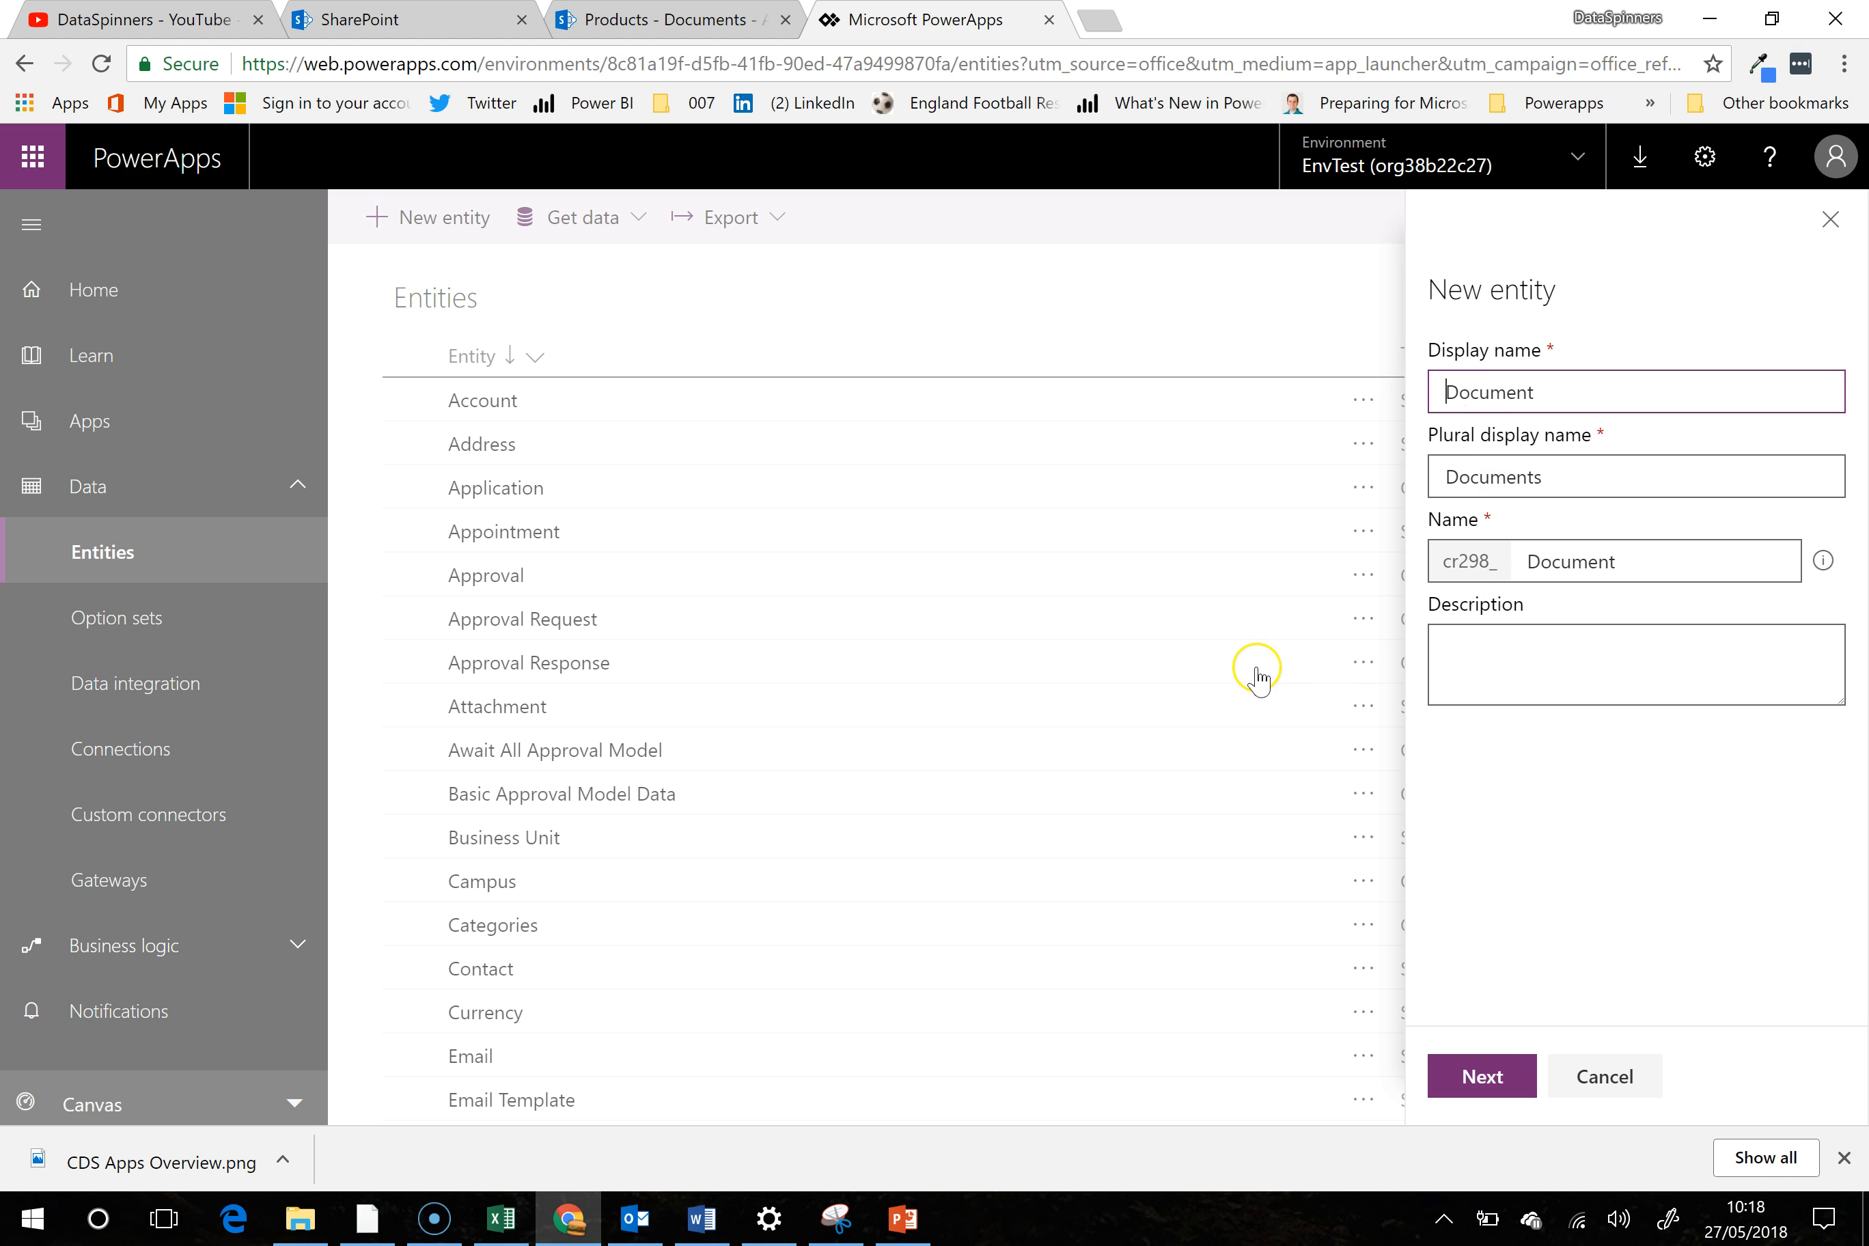
left_click(1479, 651)
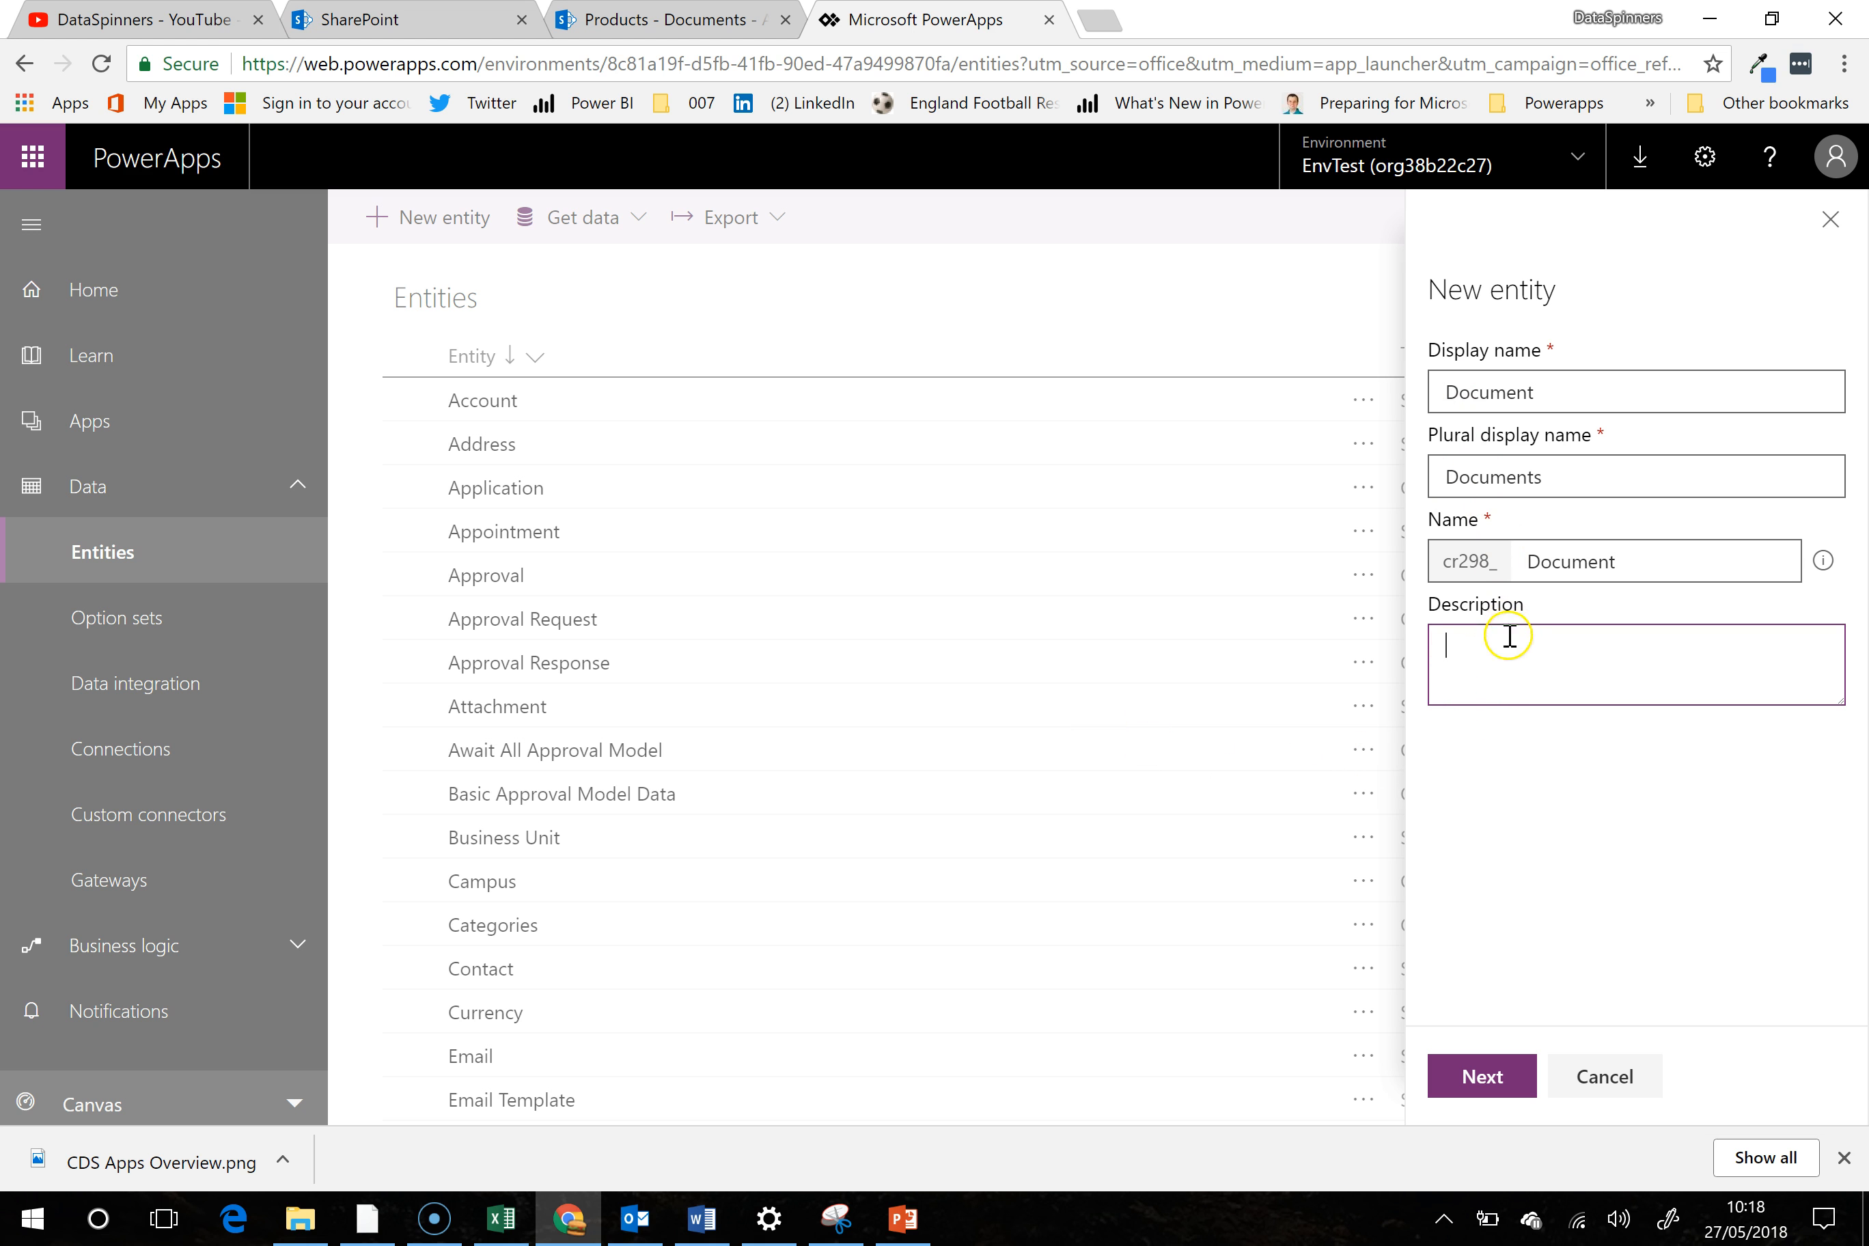
left_click(1484, 1079)
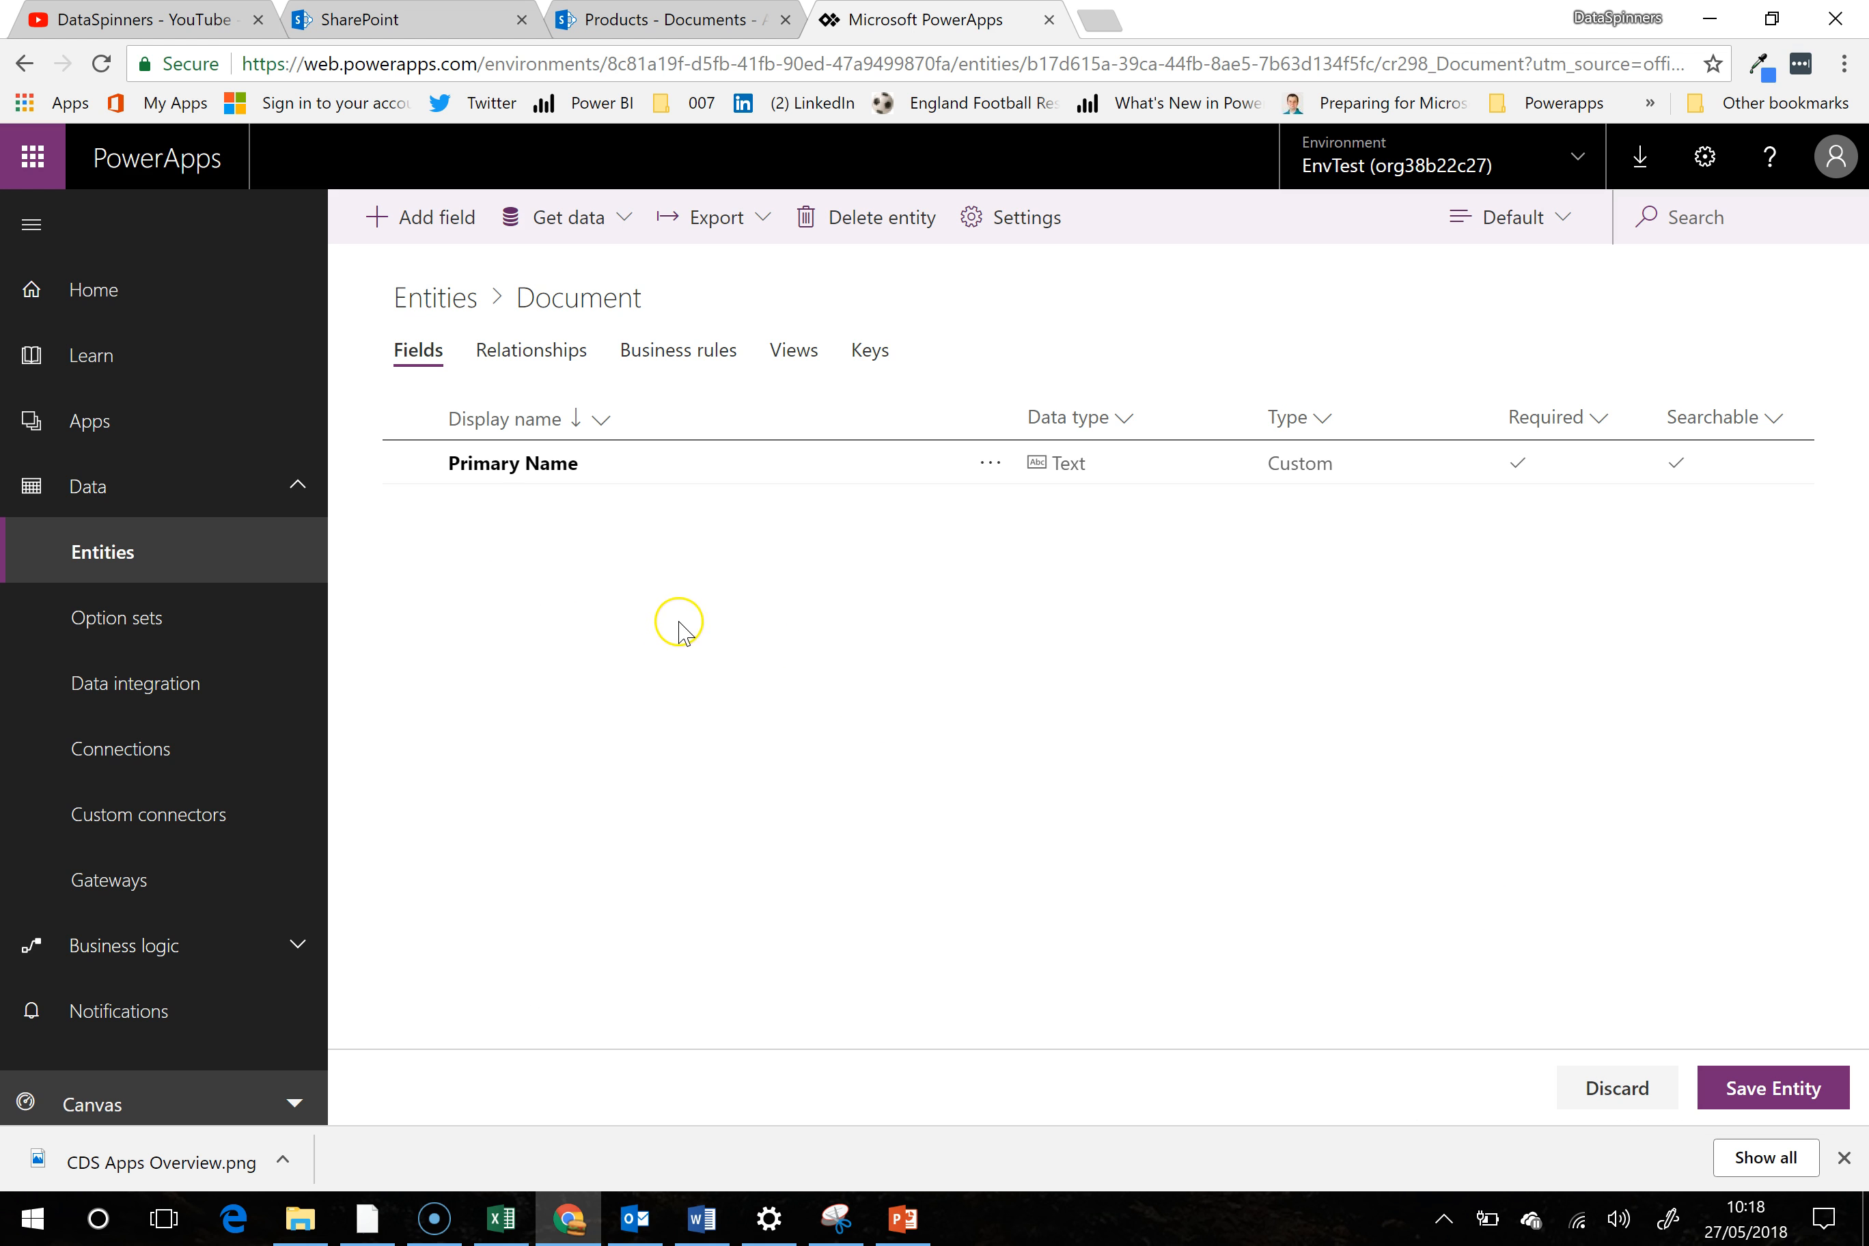
Add a required, searchable field named SupplierName with the Text data type to the Document entity
left_click(444, 235)
left_click(1493, 392)
type("SupplierName")
left_click(1764, 593)
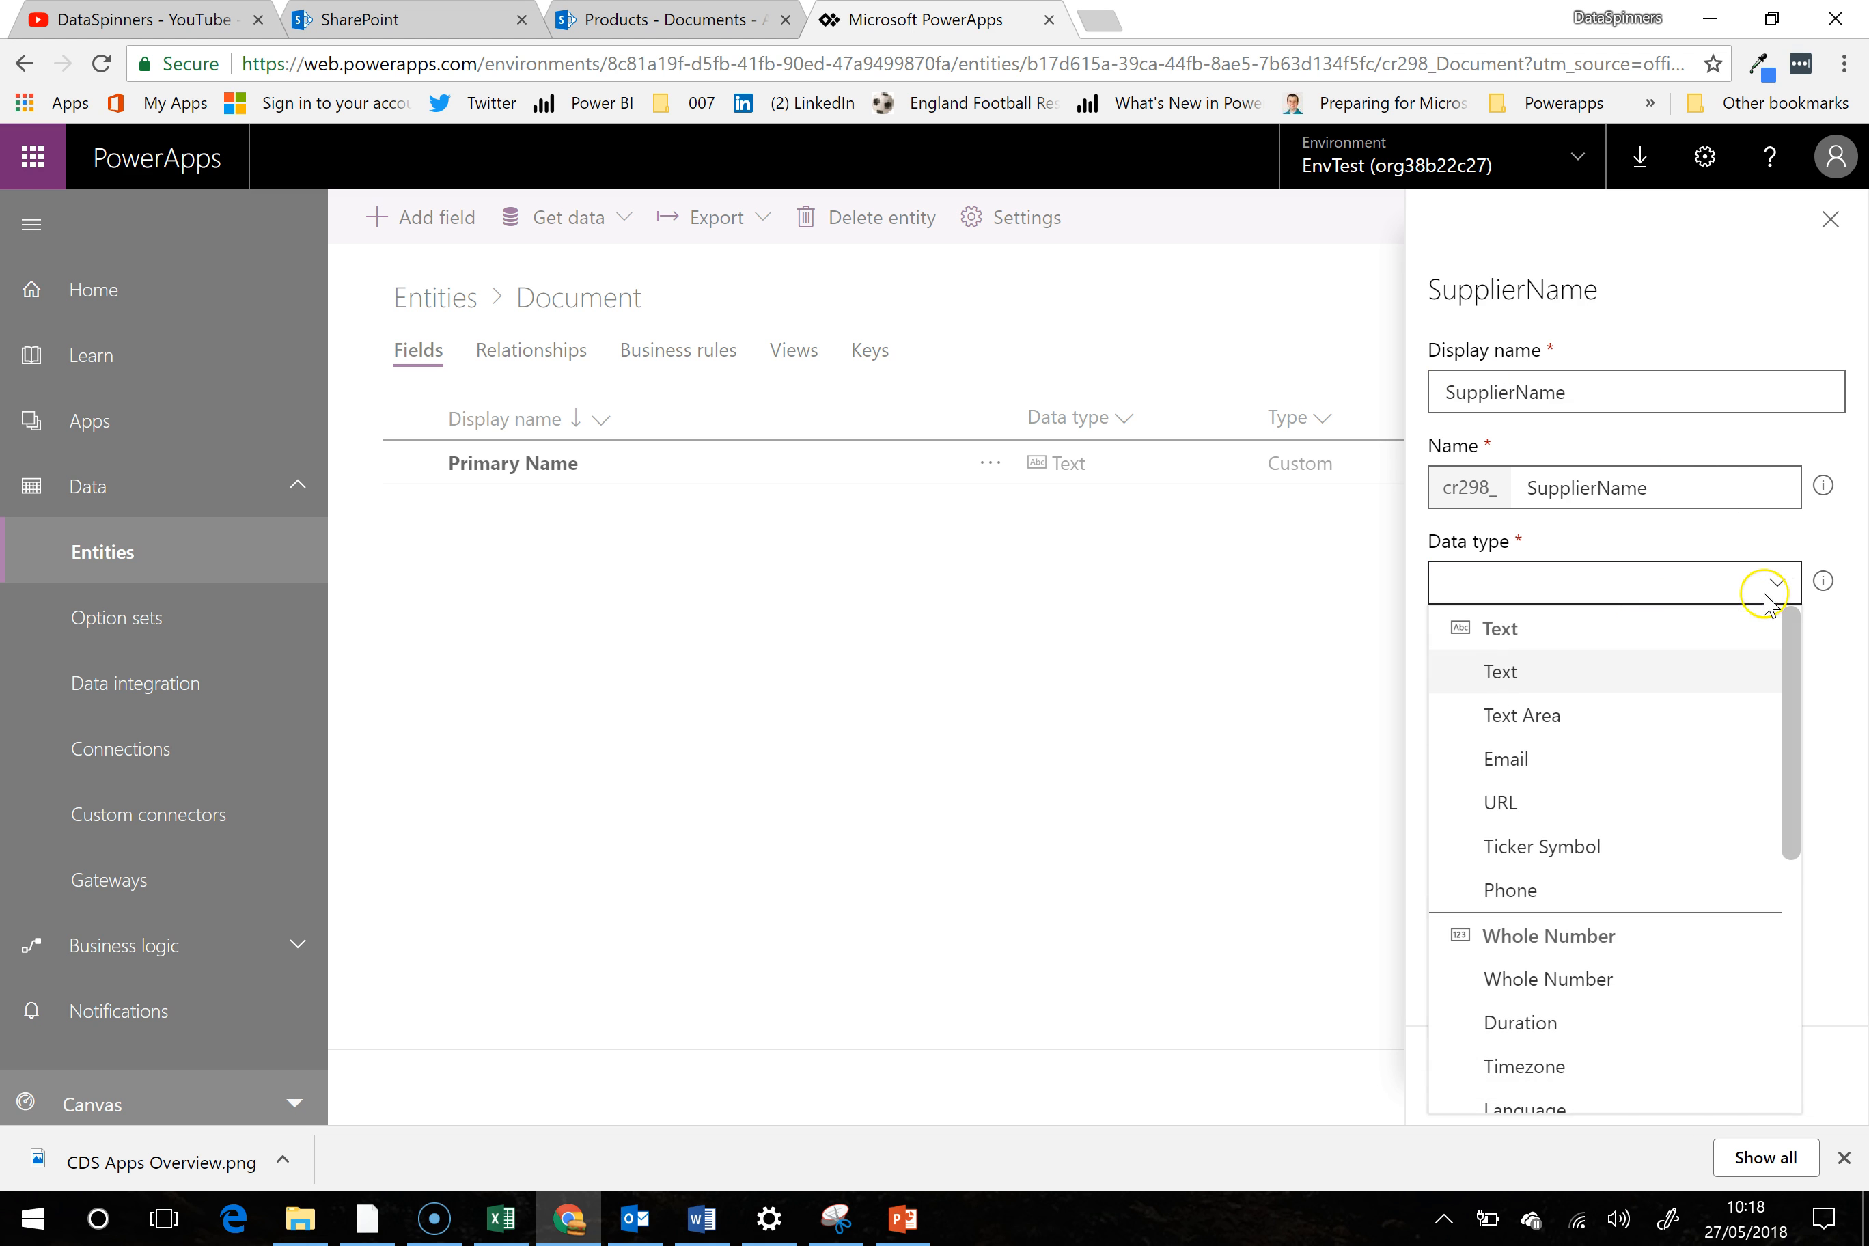
left_click(1548, 673)
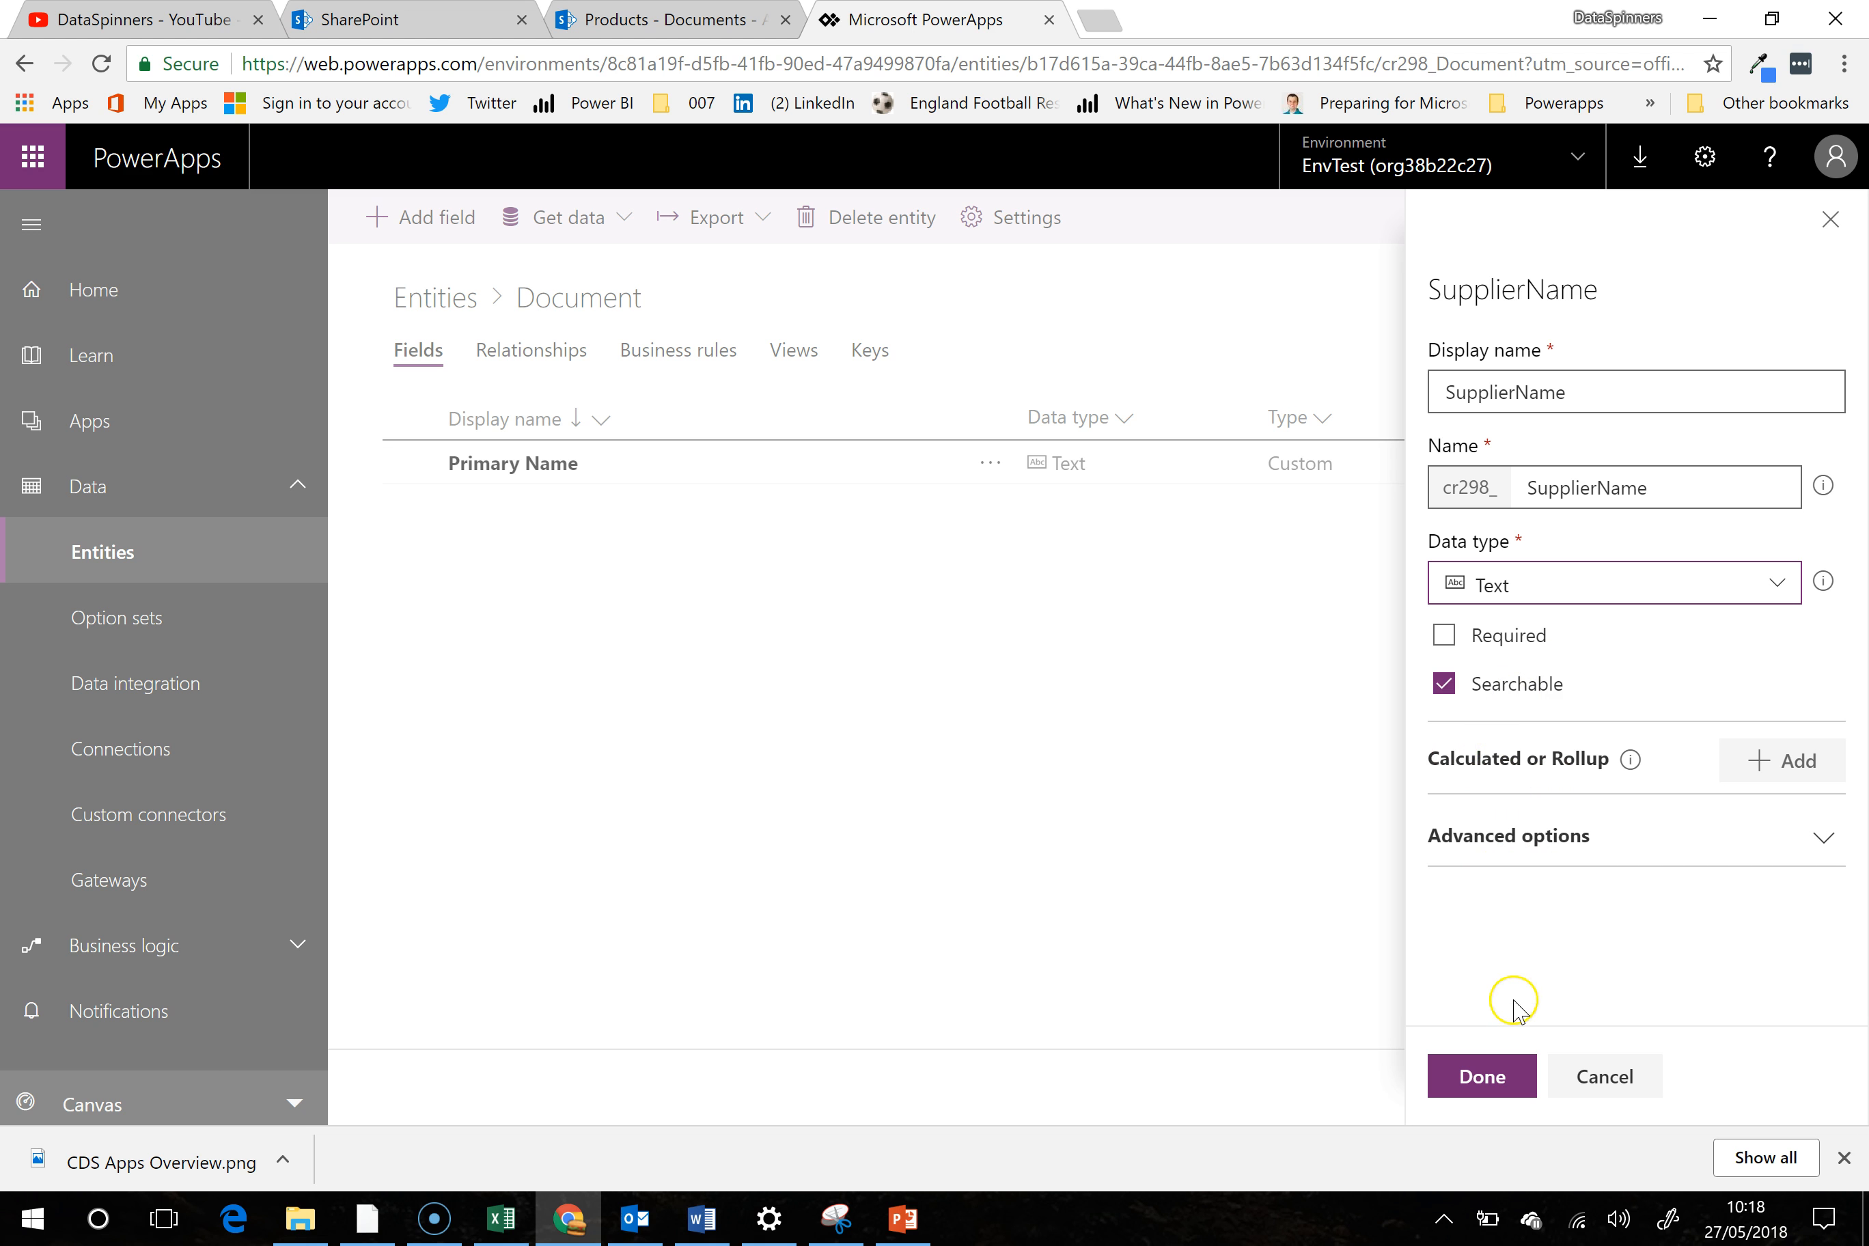
left_click(1443, 635)
left_click(1487, 1069)
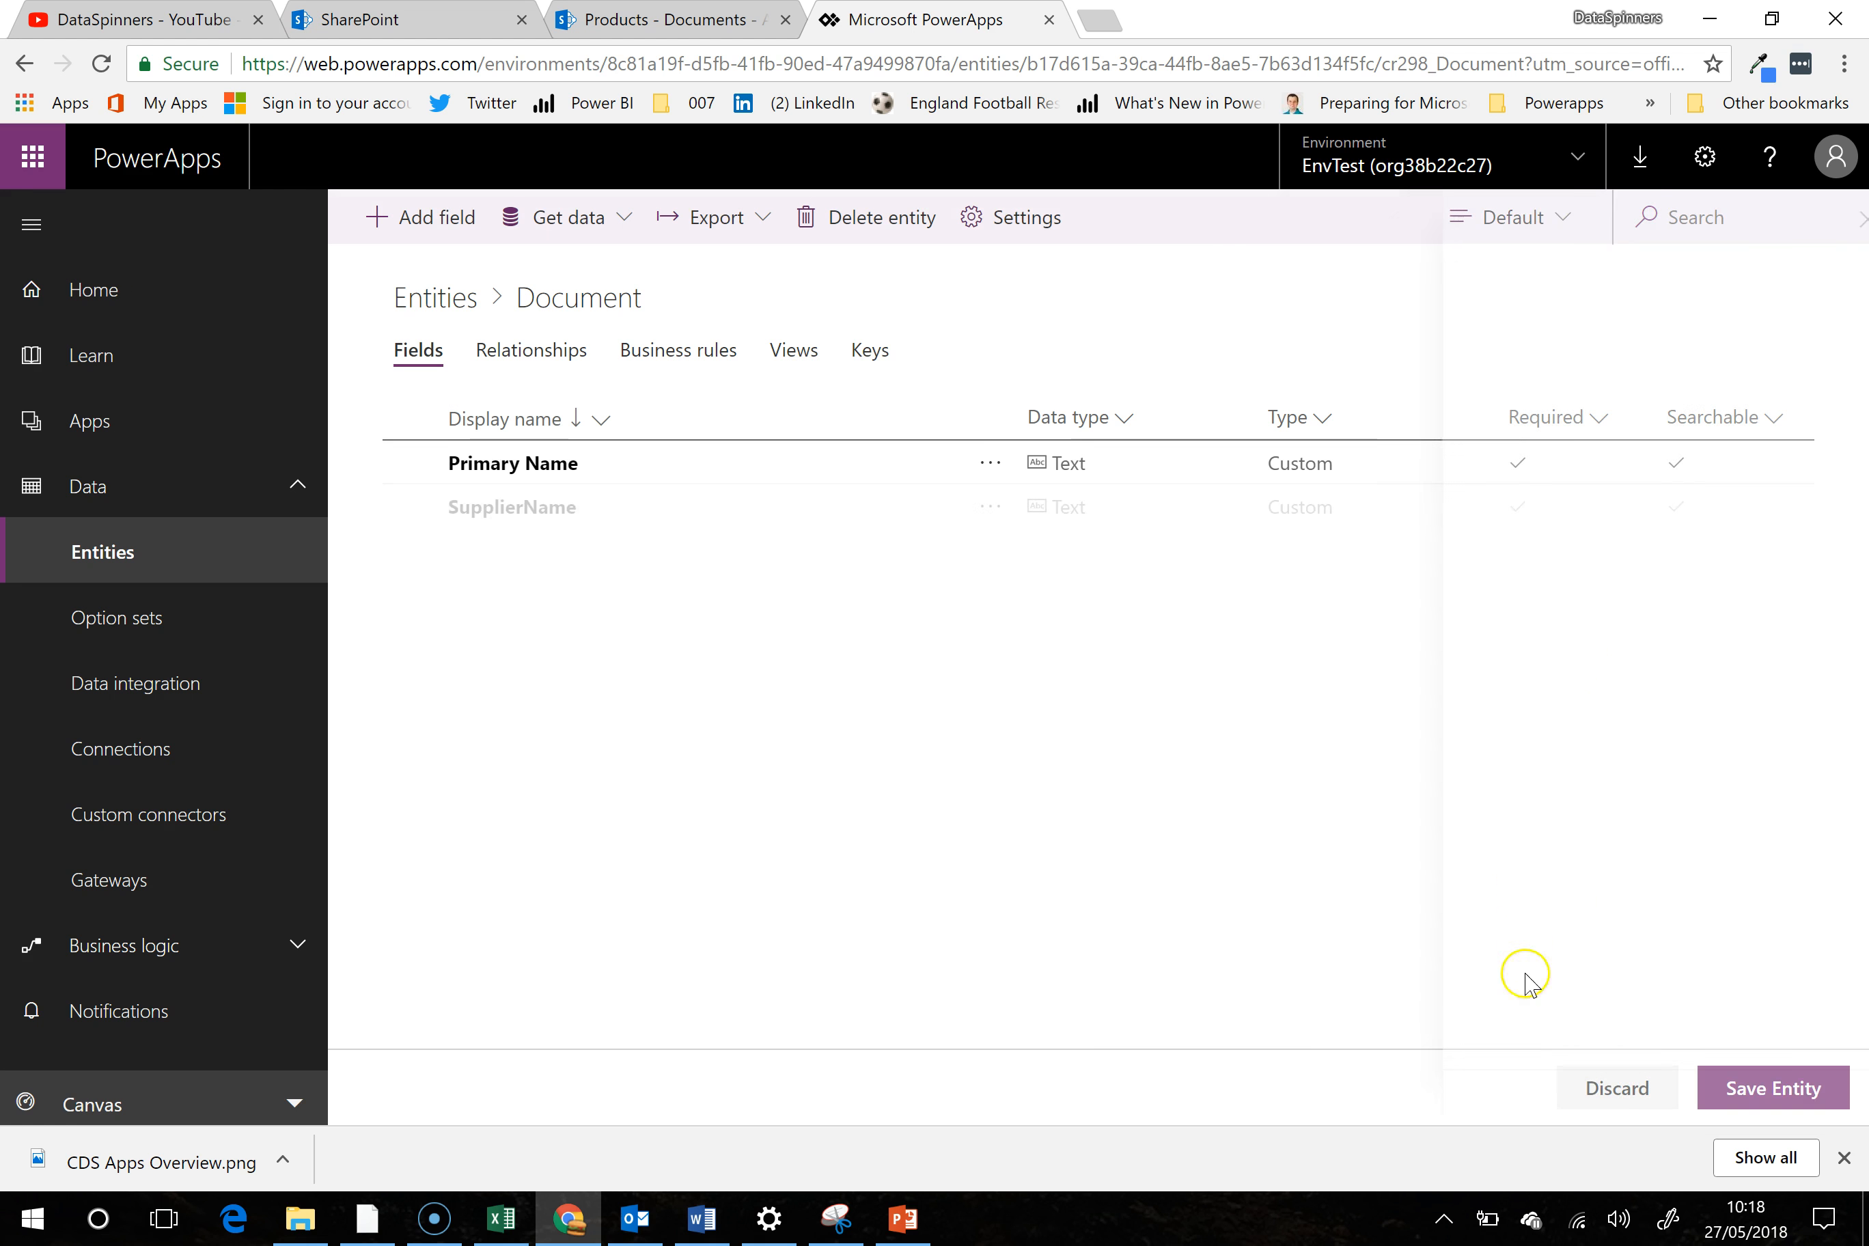
Add a required, searchable field named DateDocument with the Date Only data type to the Document entity
left_click(441, 229)
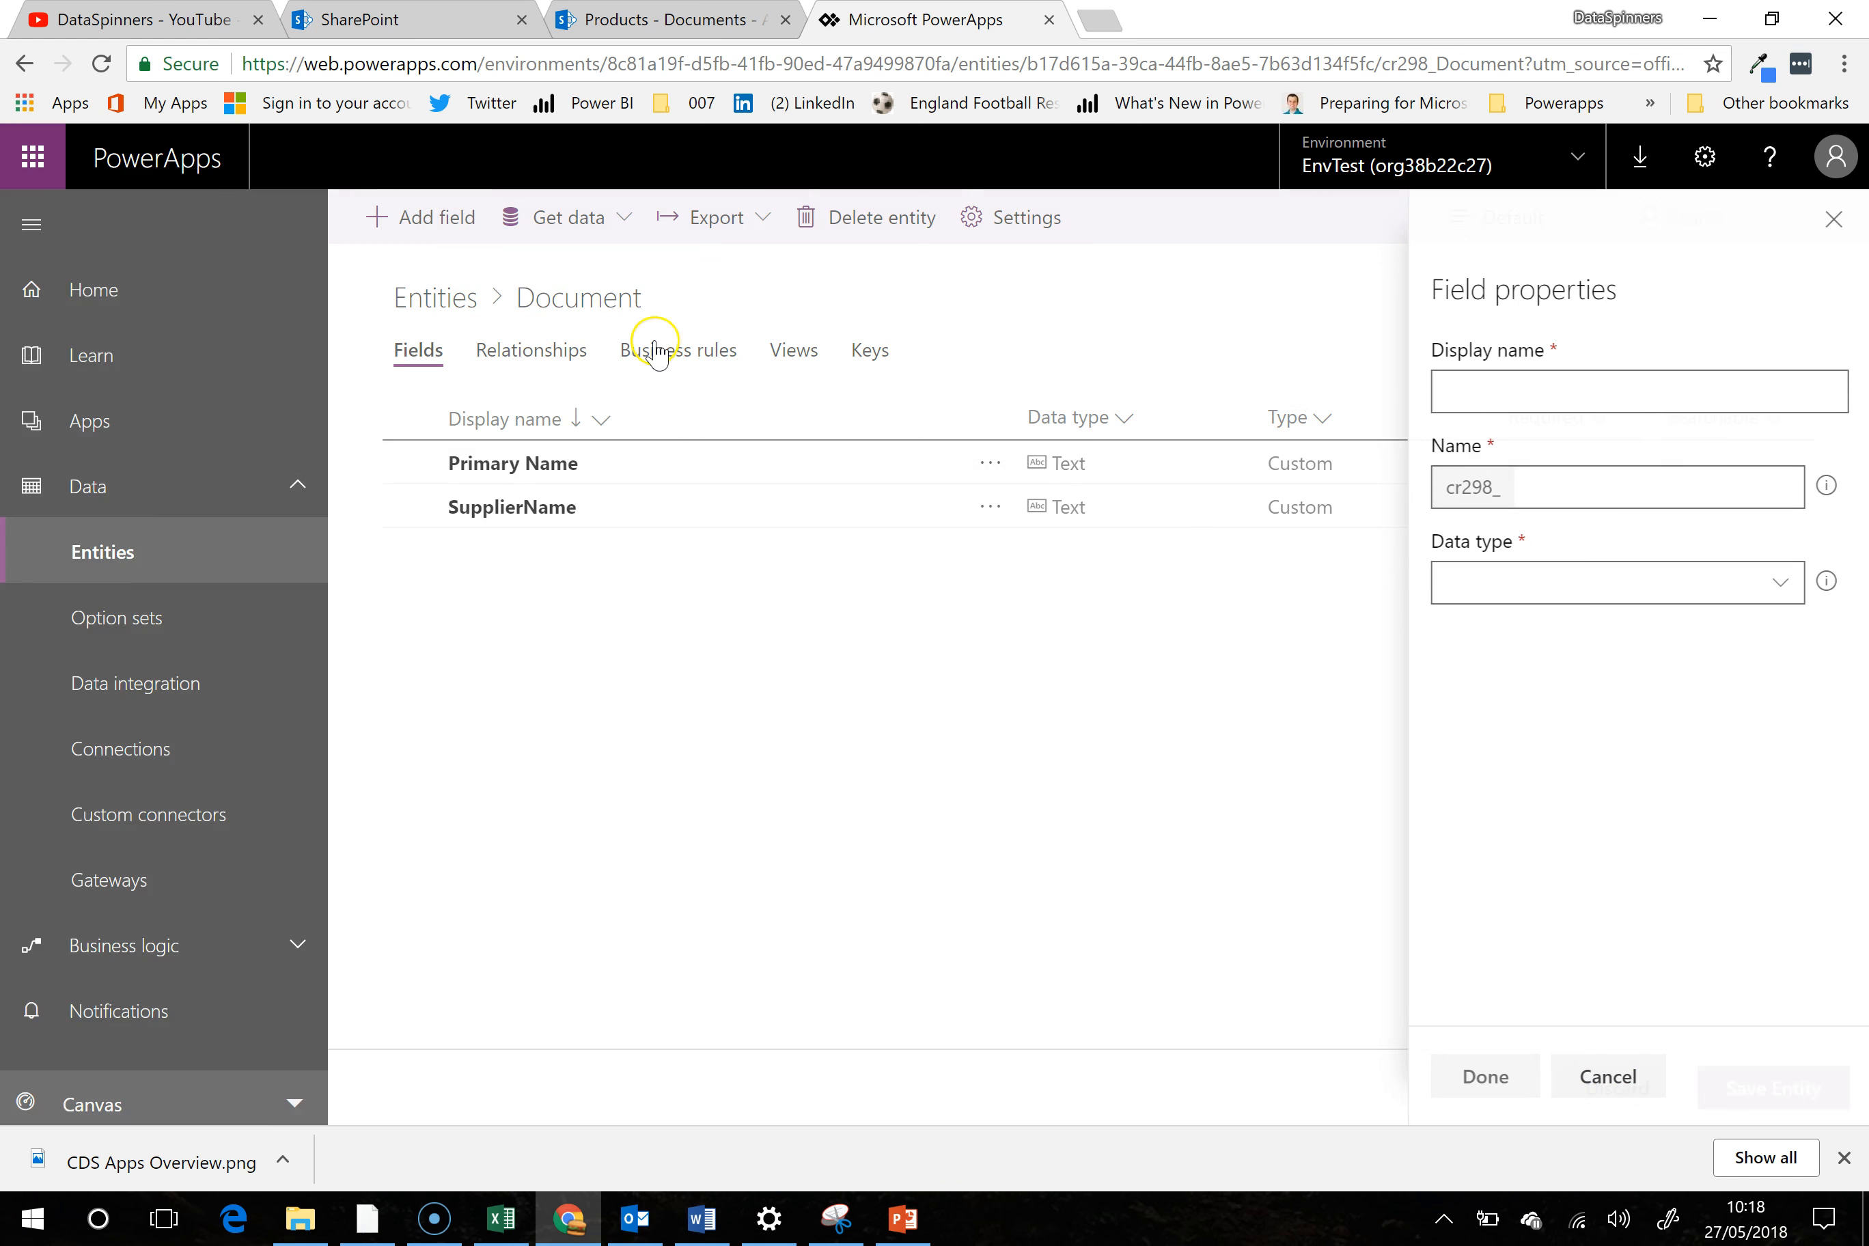
left_click(1557, 392)
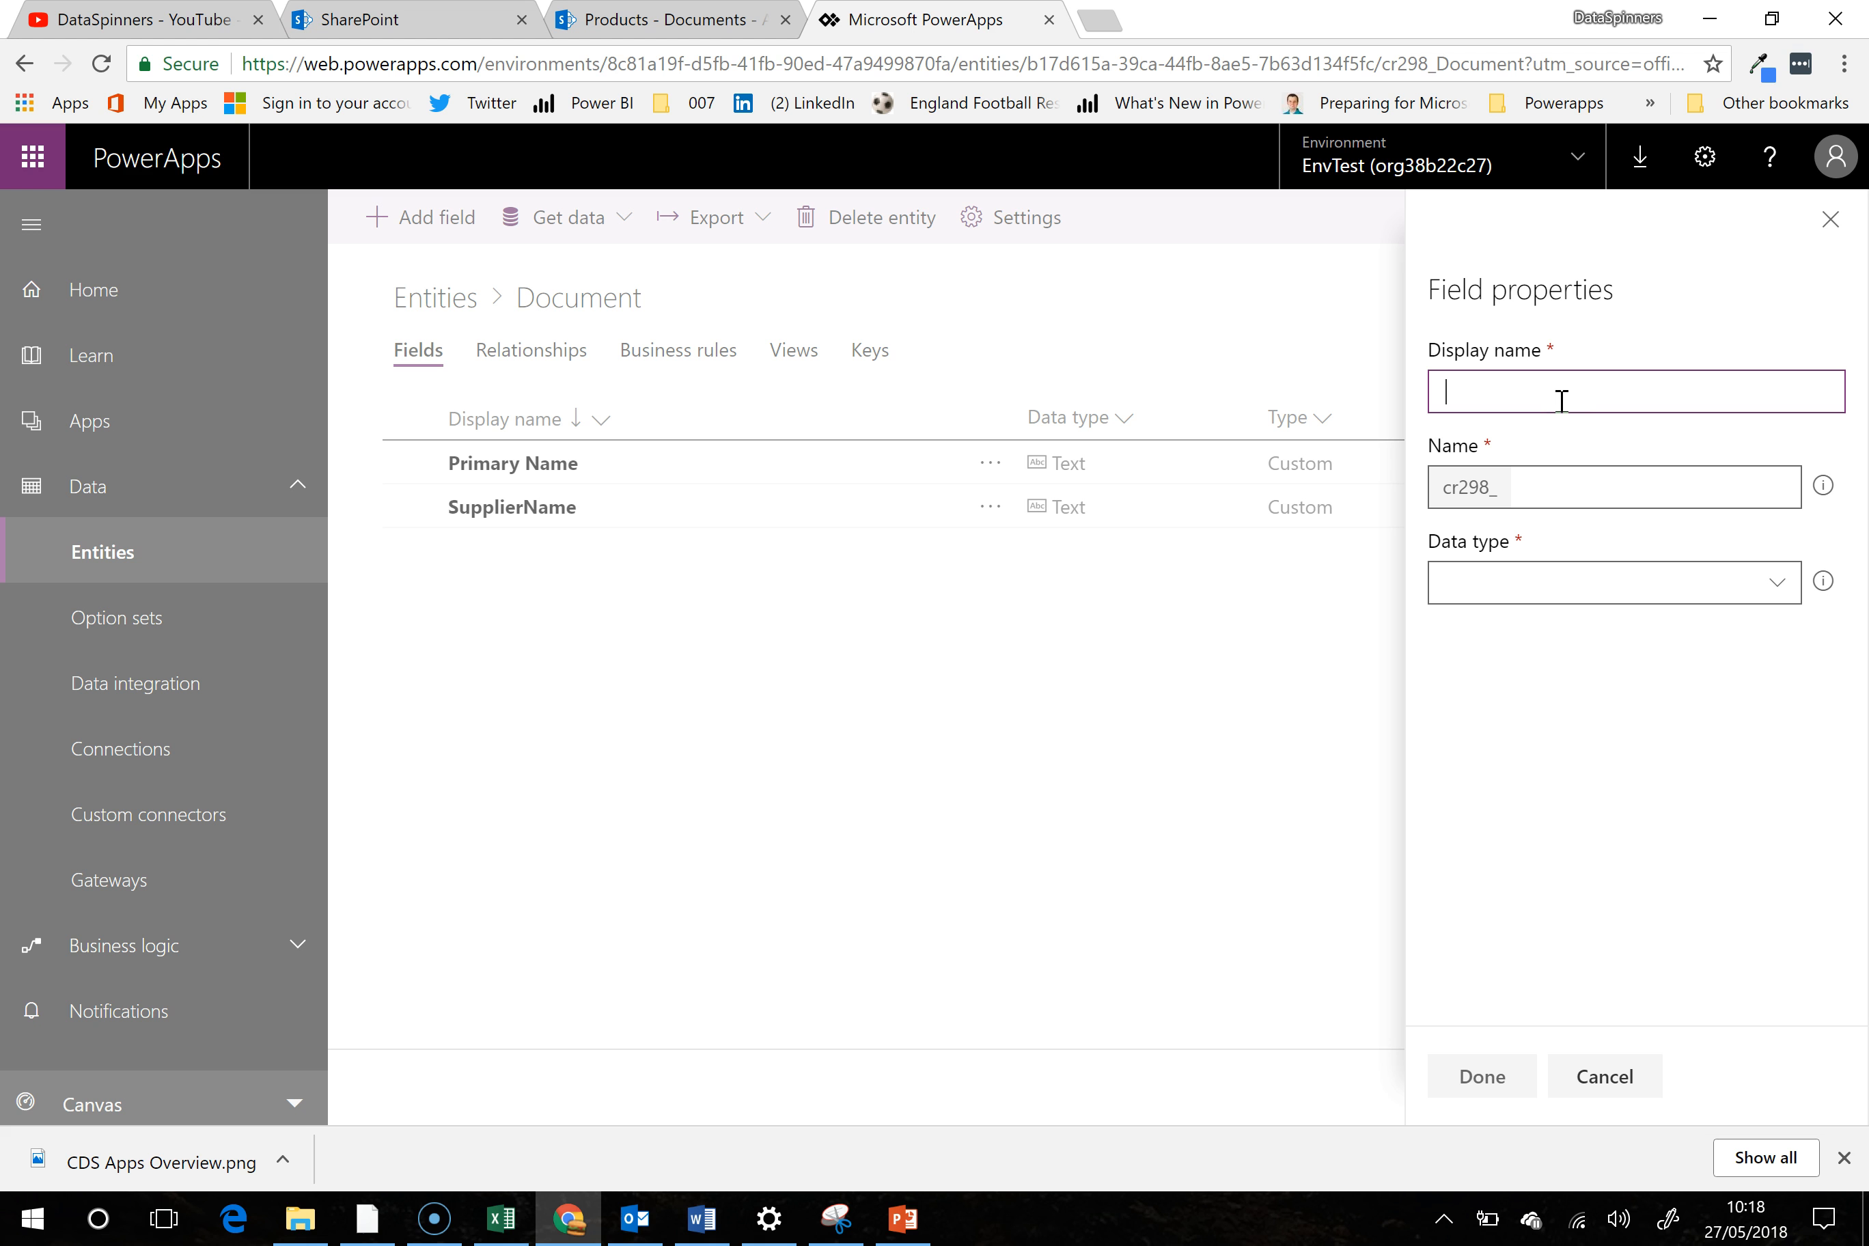
type("DateDocument")
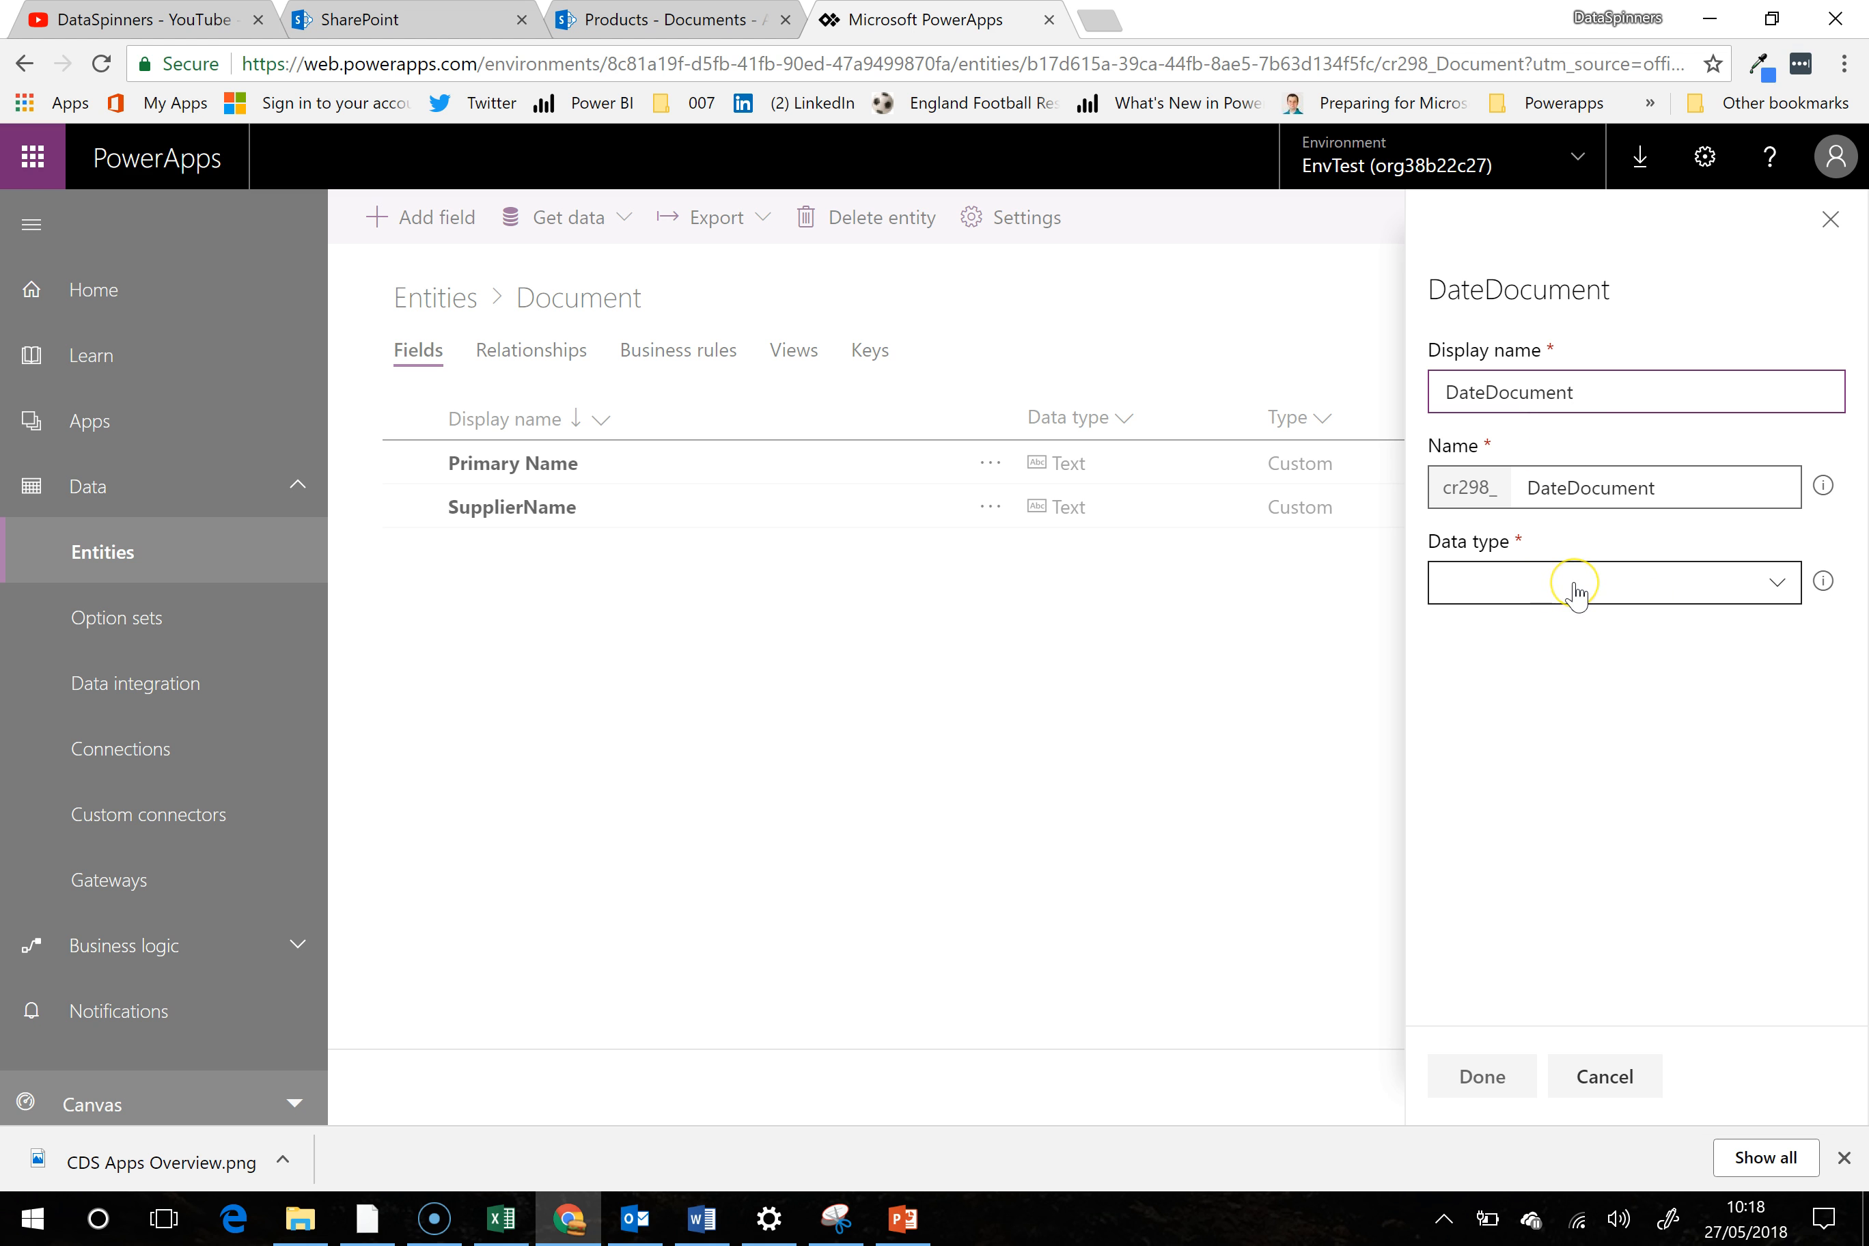
left_click(1778, 585)
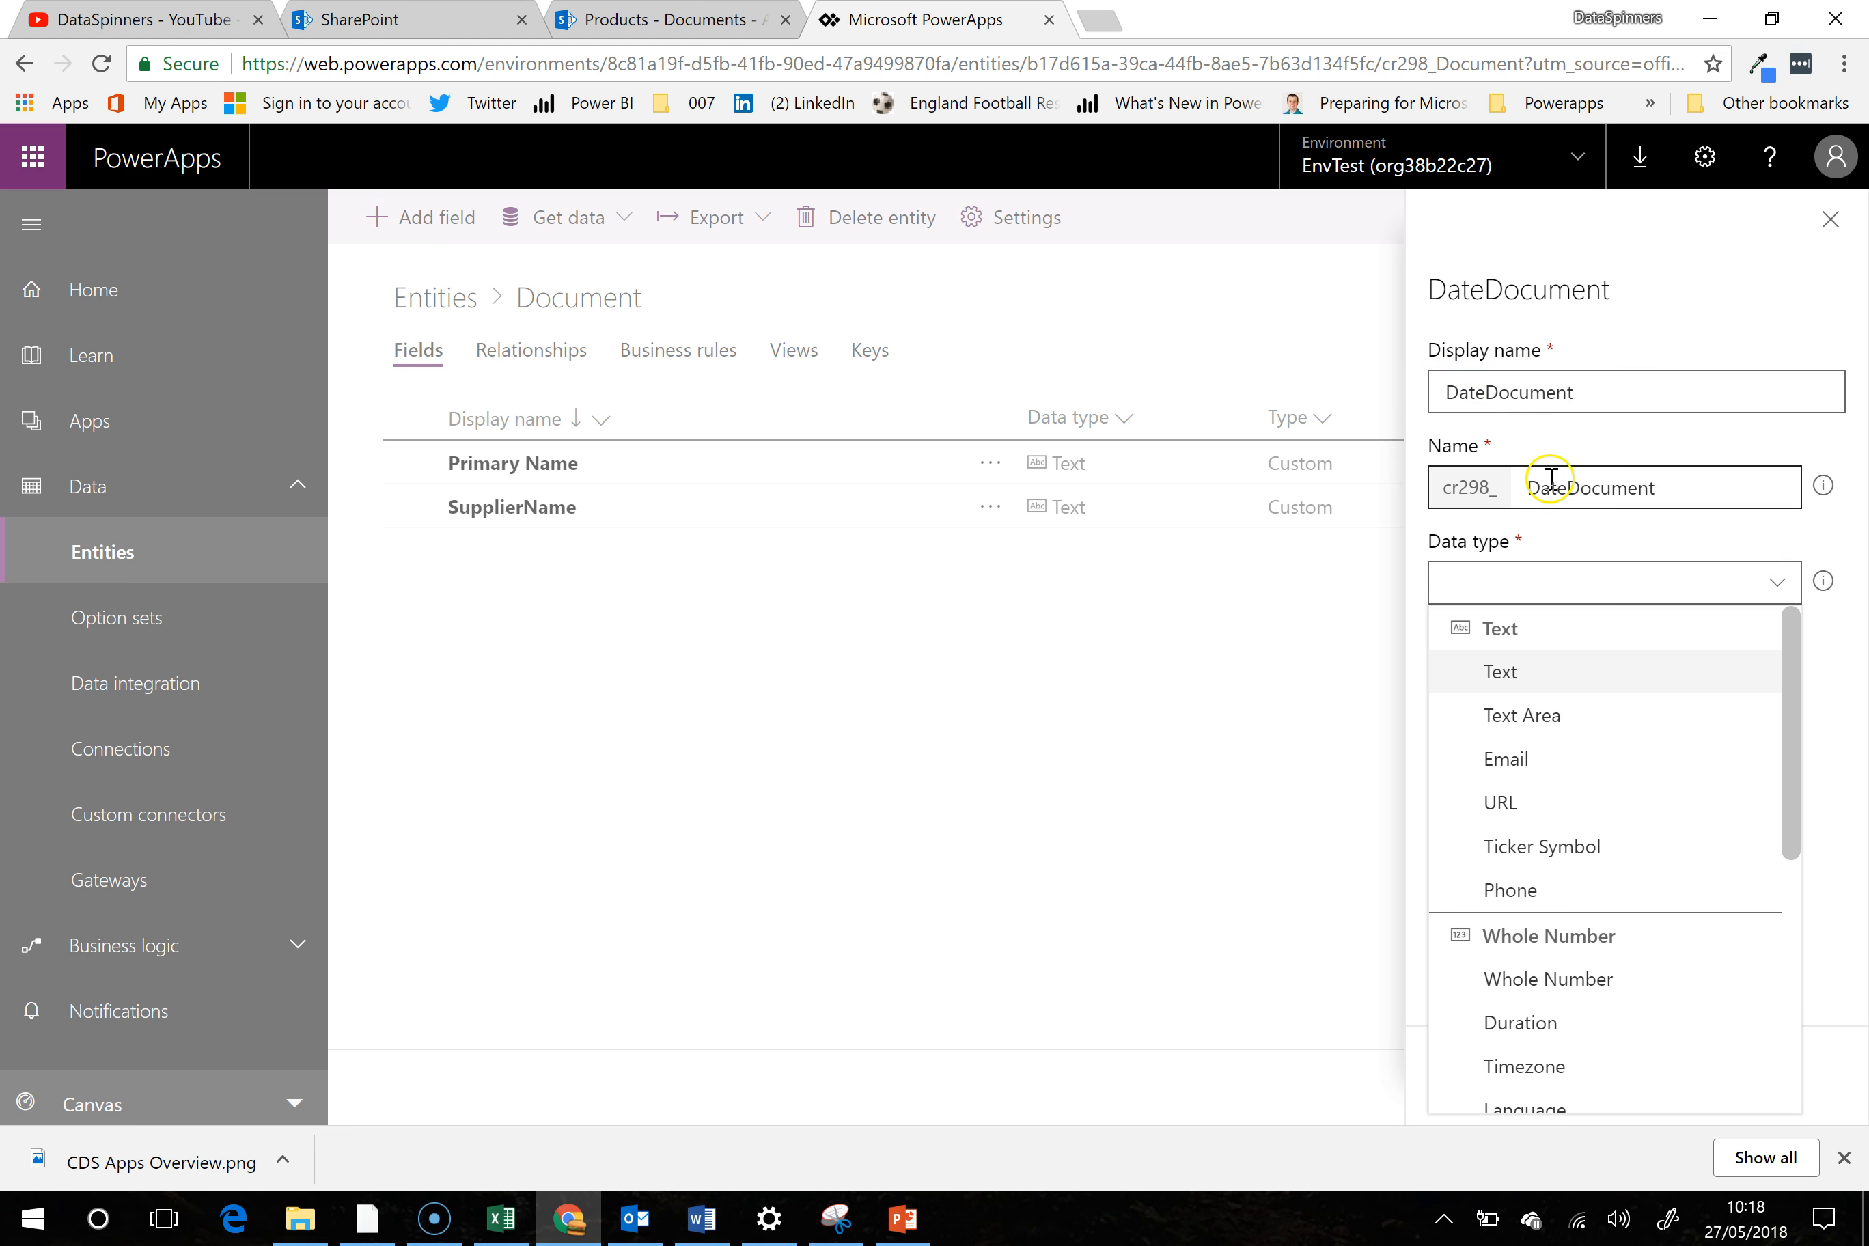
scroll(1736, 731, "down", 2)
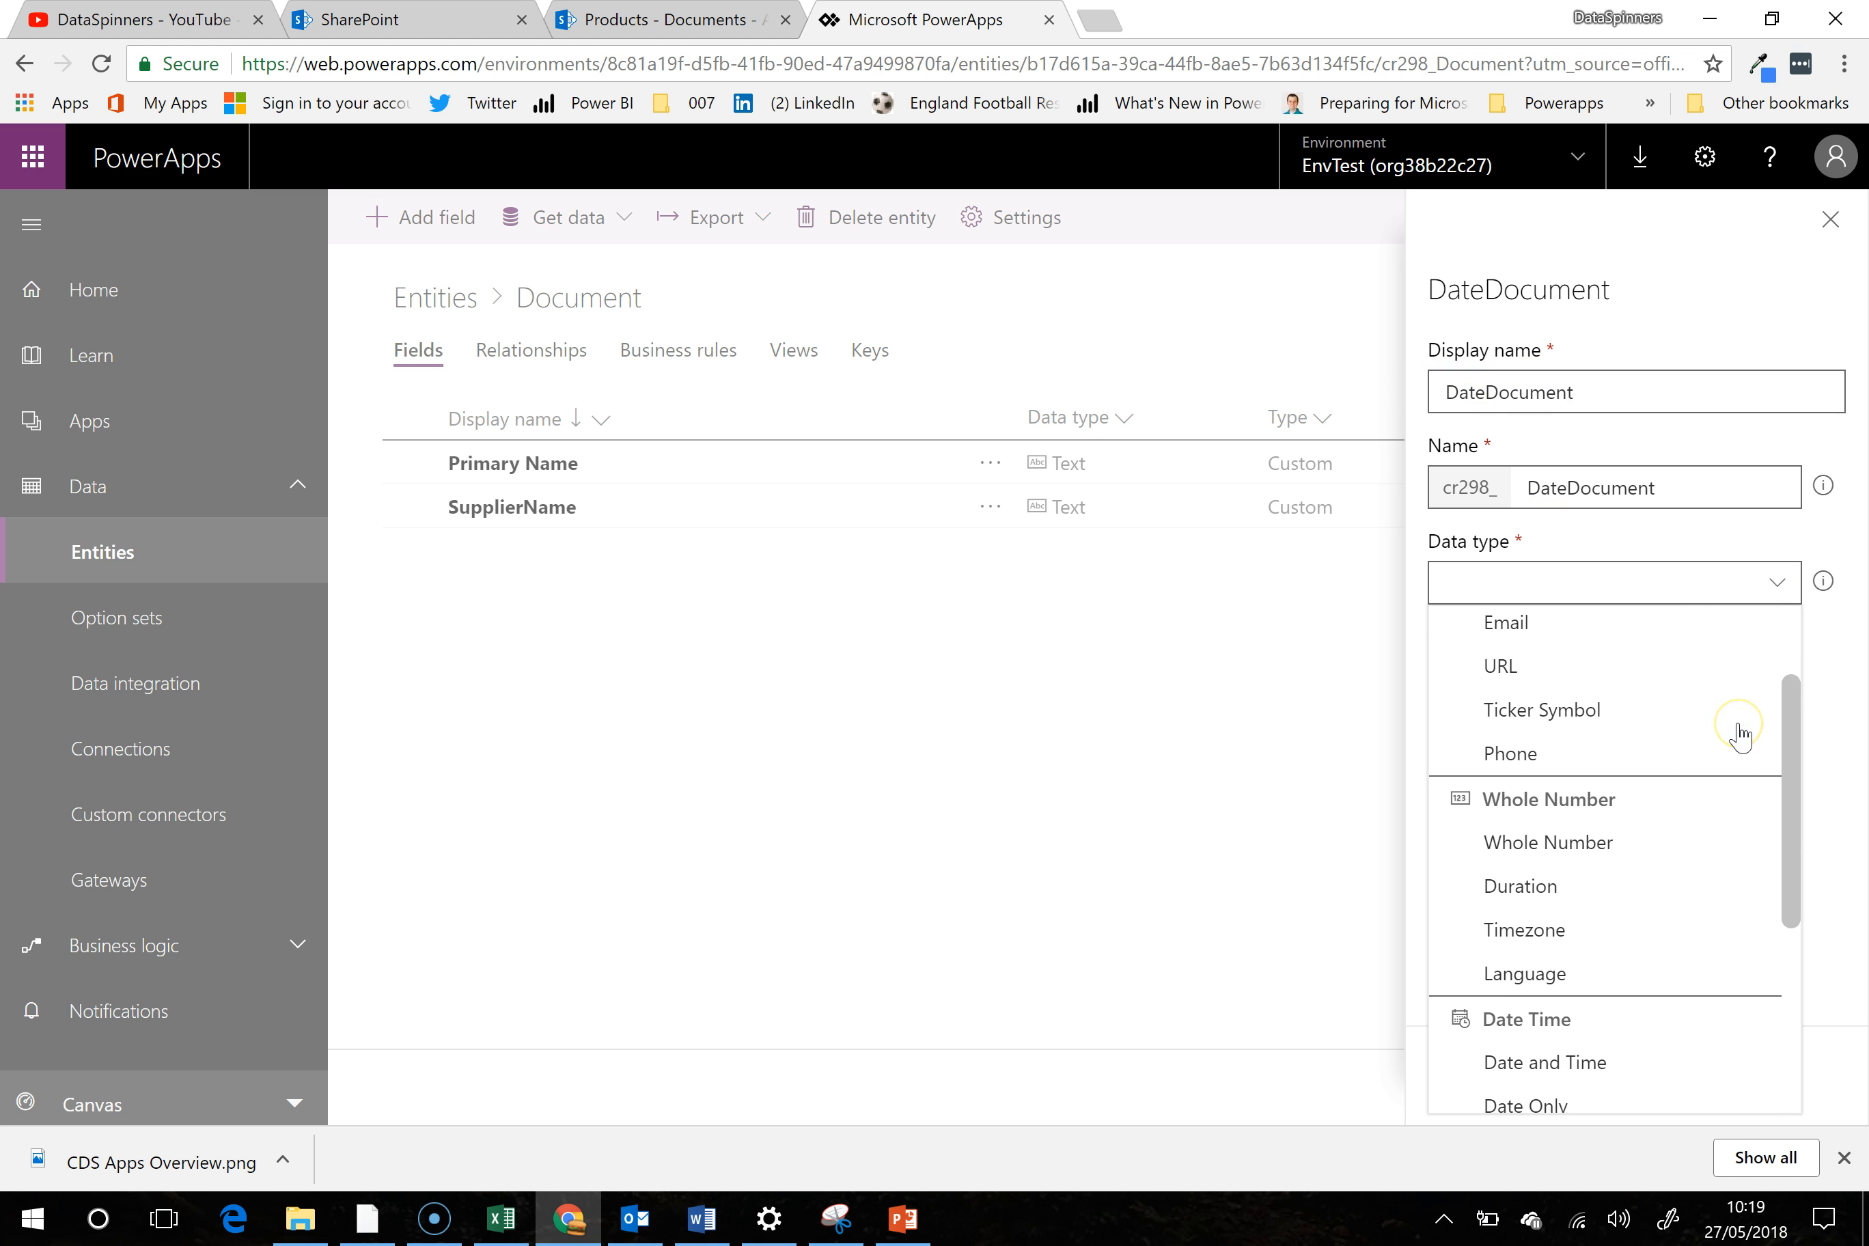
scroll(1663, 836, "down", 1)
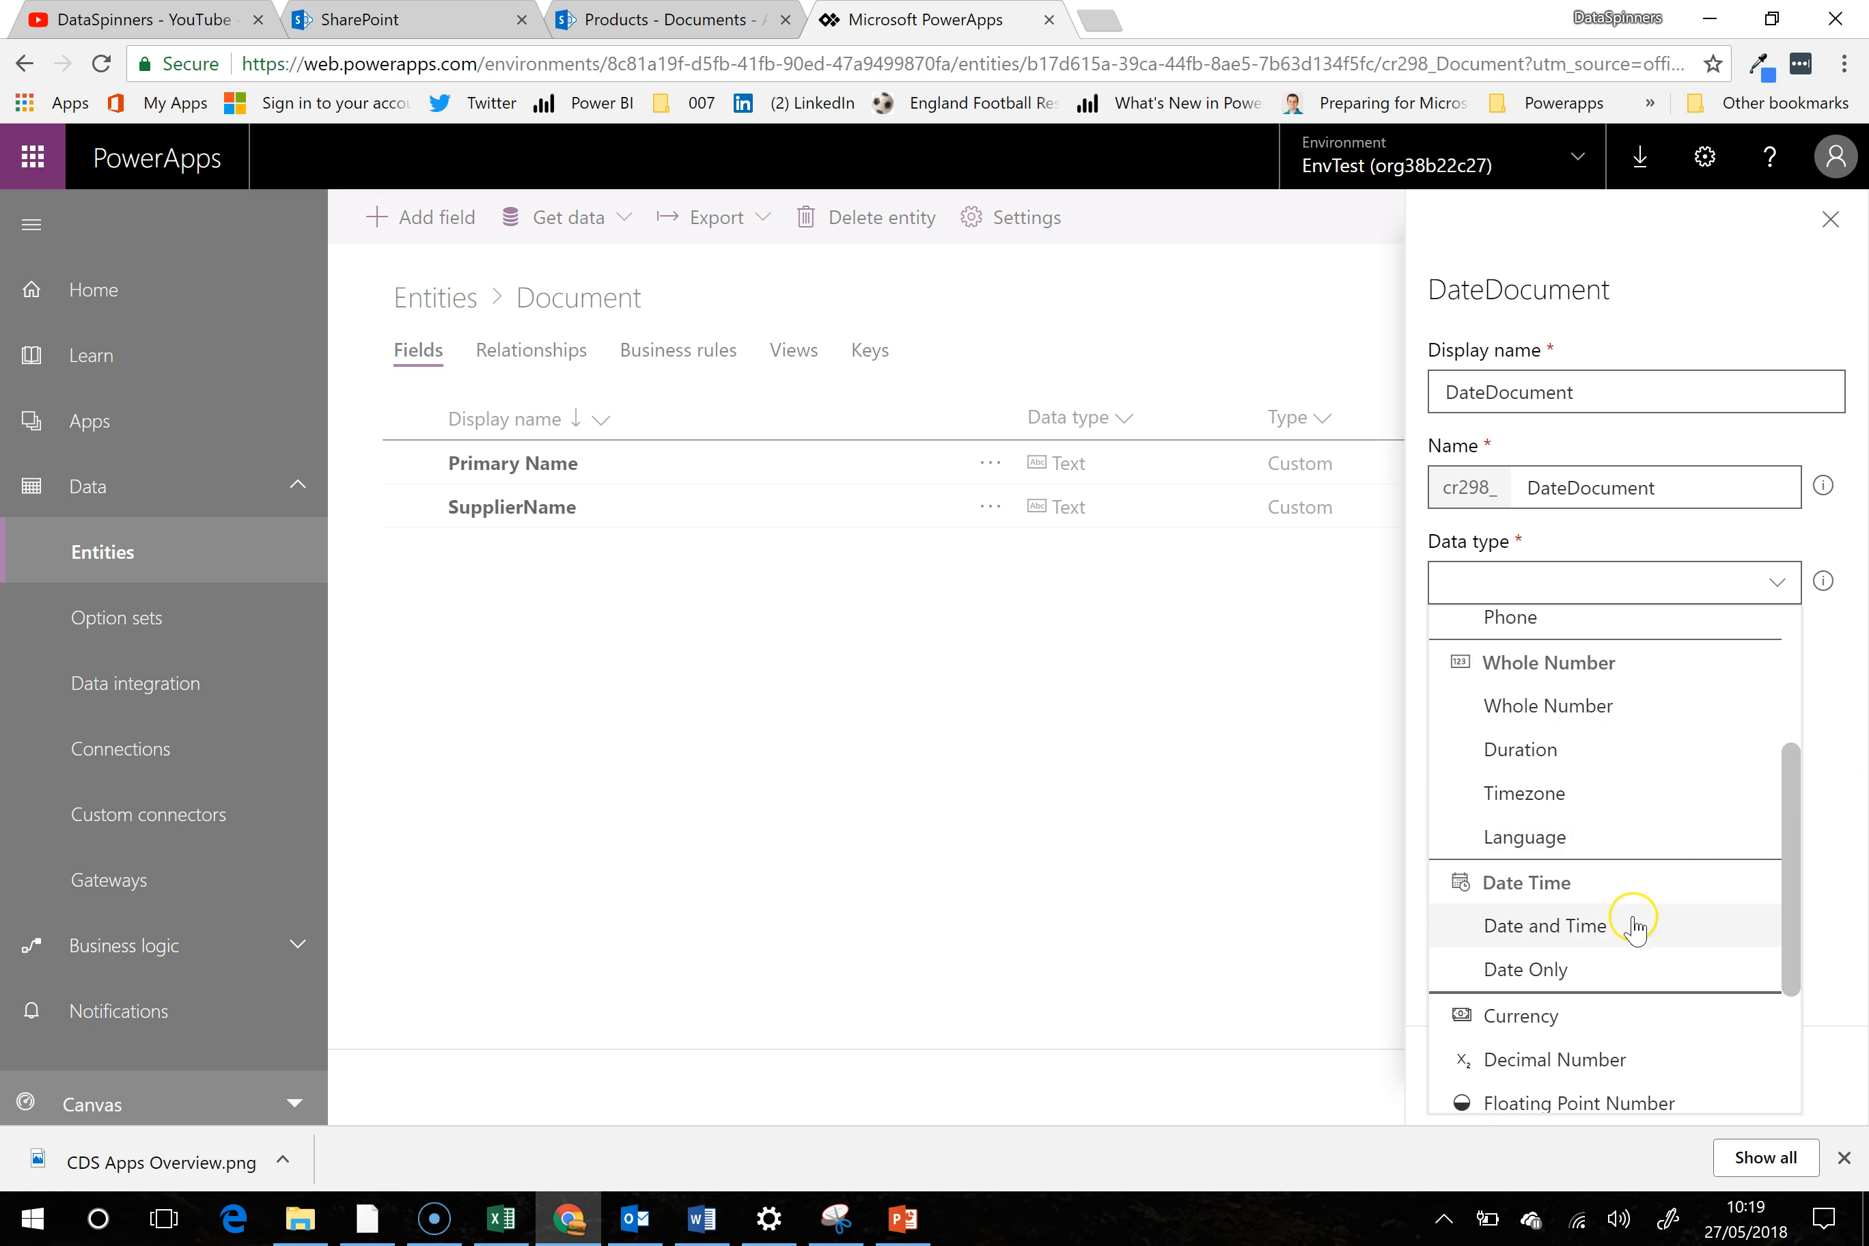
left_click(1579, 970)
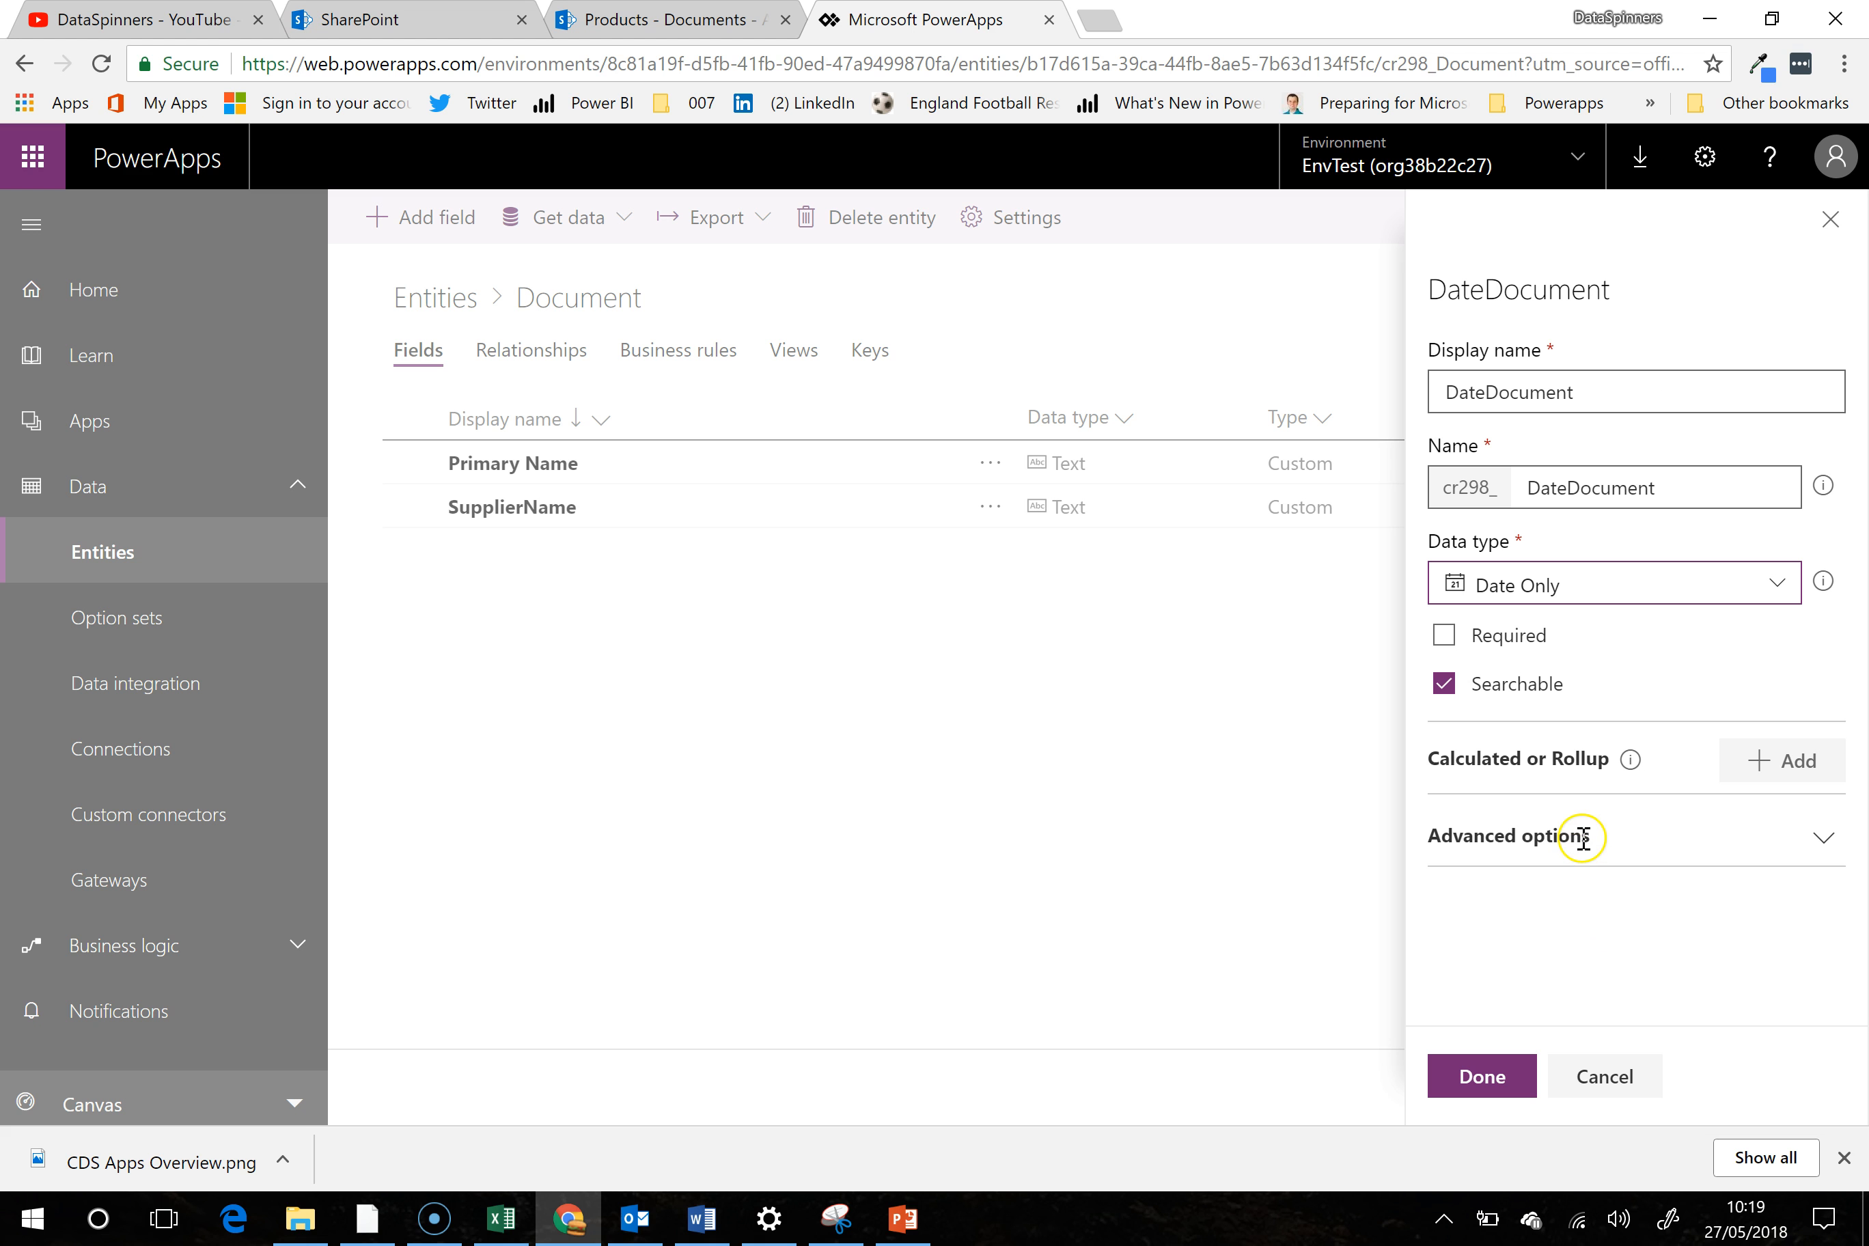
left_click(1443, 639)
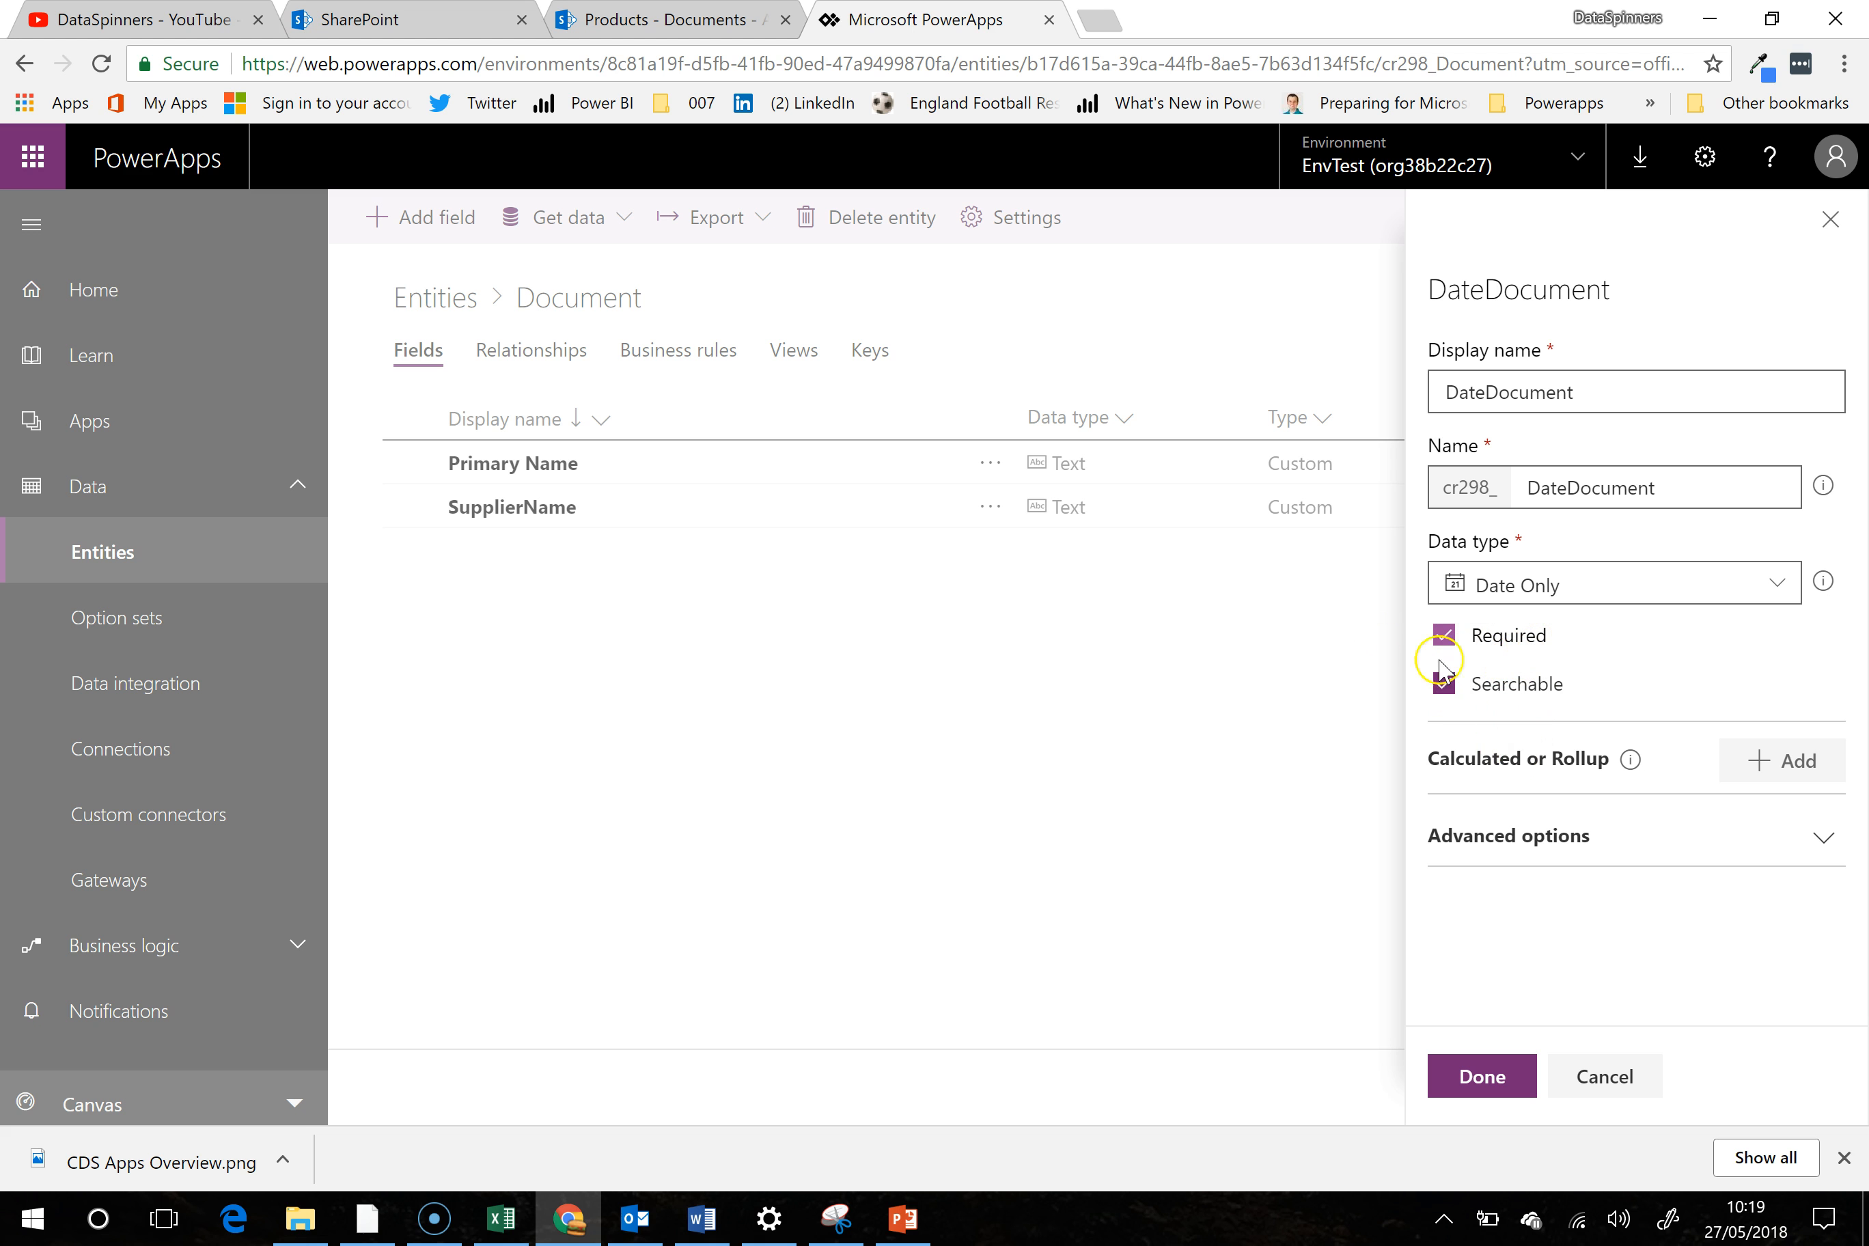
left_click(1490, 1076)
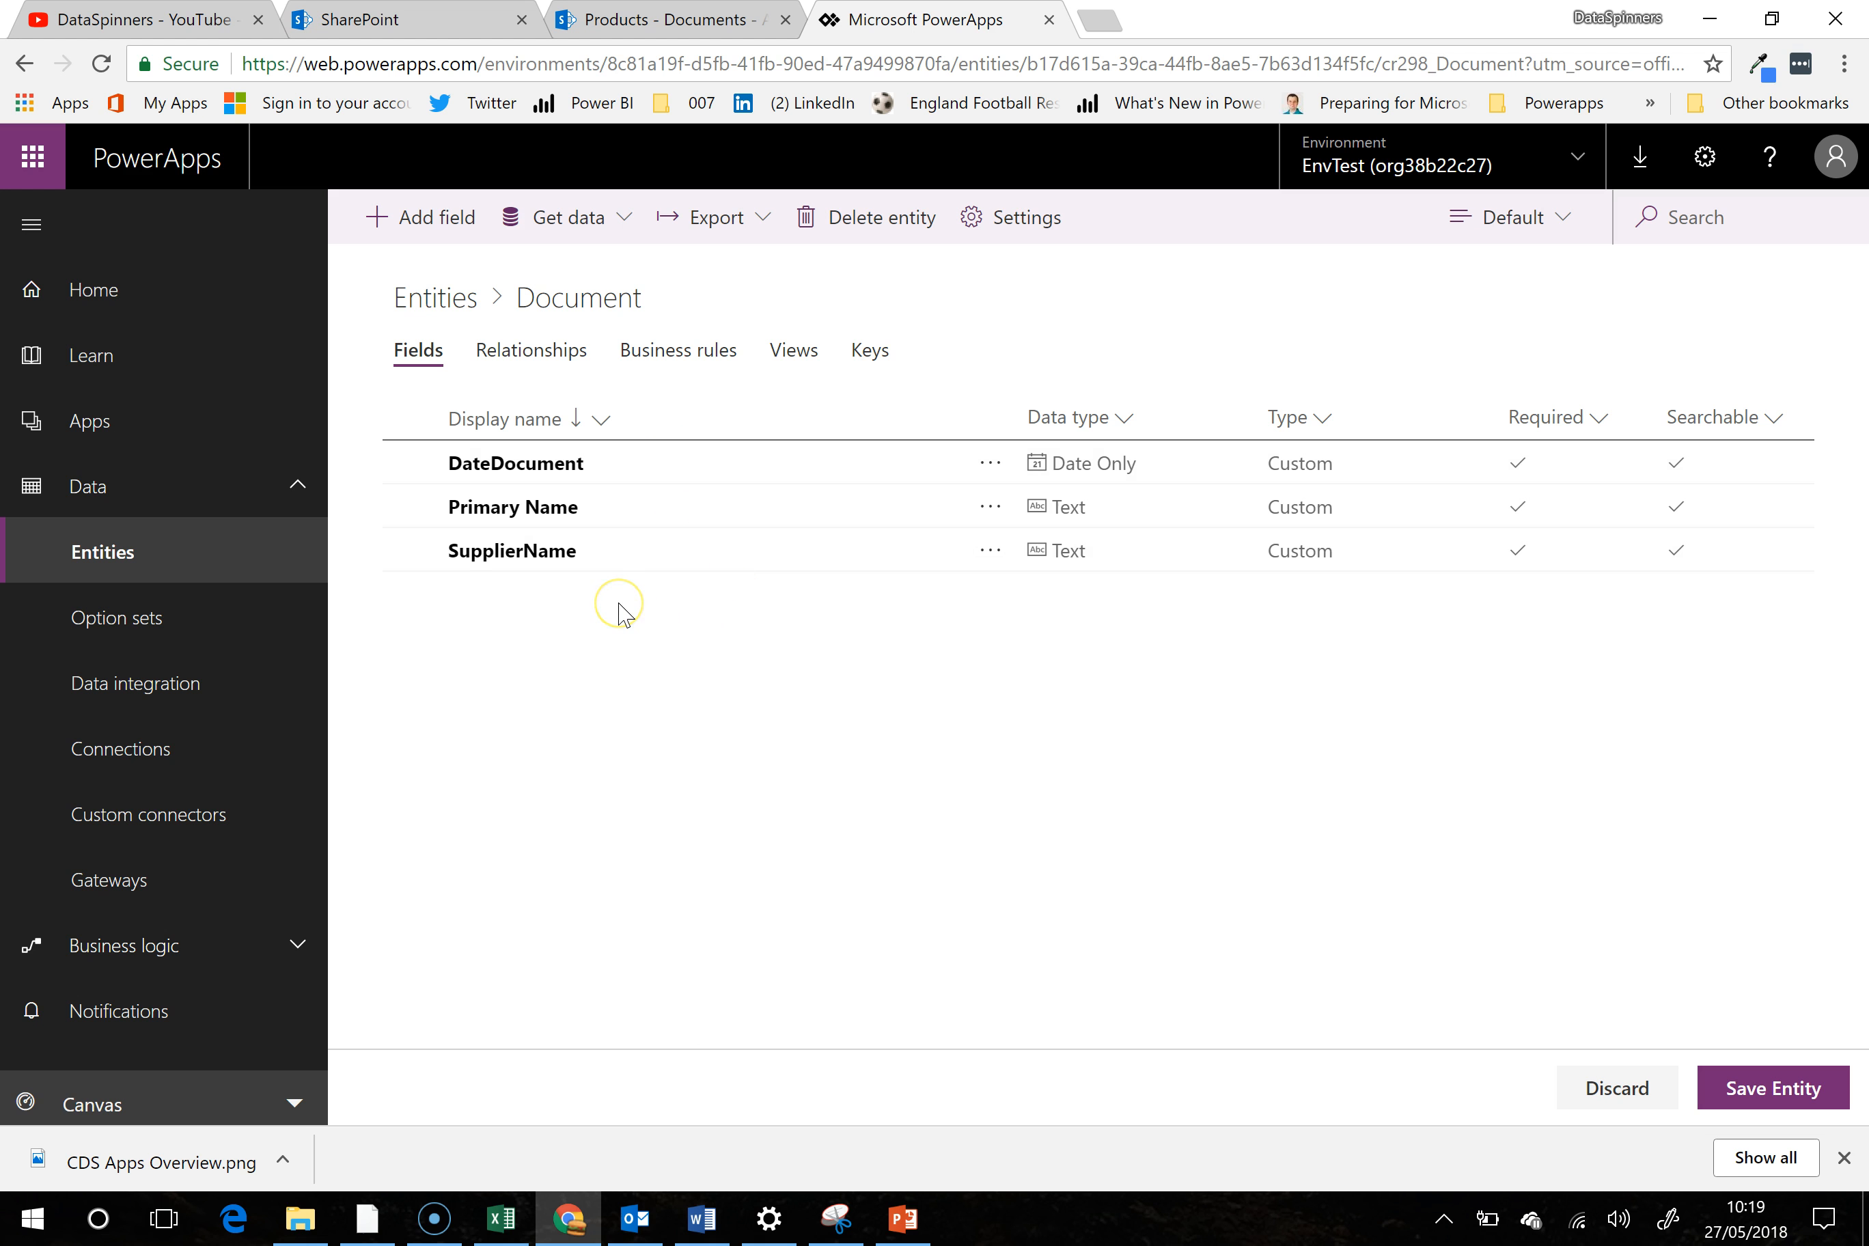
Add an optional, searchable field named Narrative with the Text Area data type to the Document entity
left_click(409, 224)
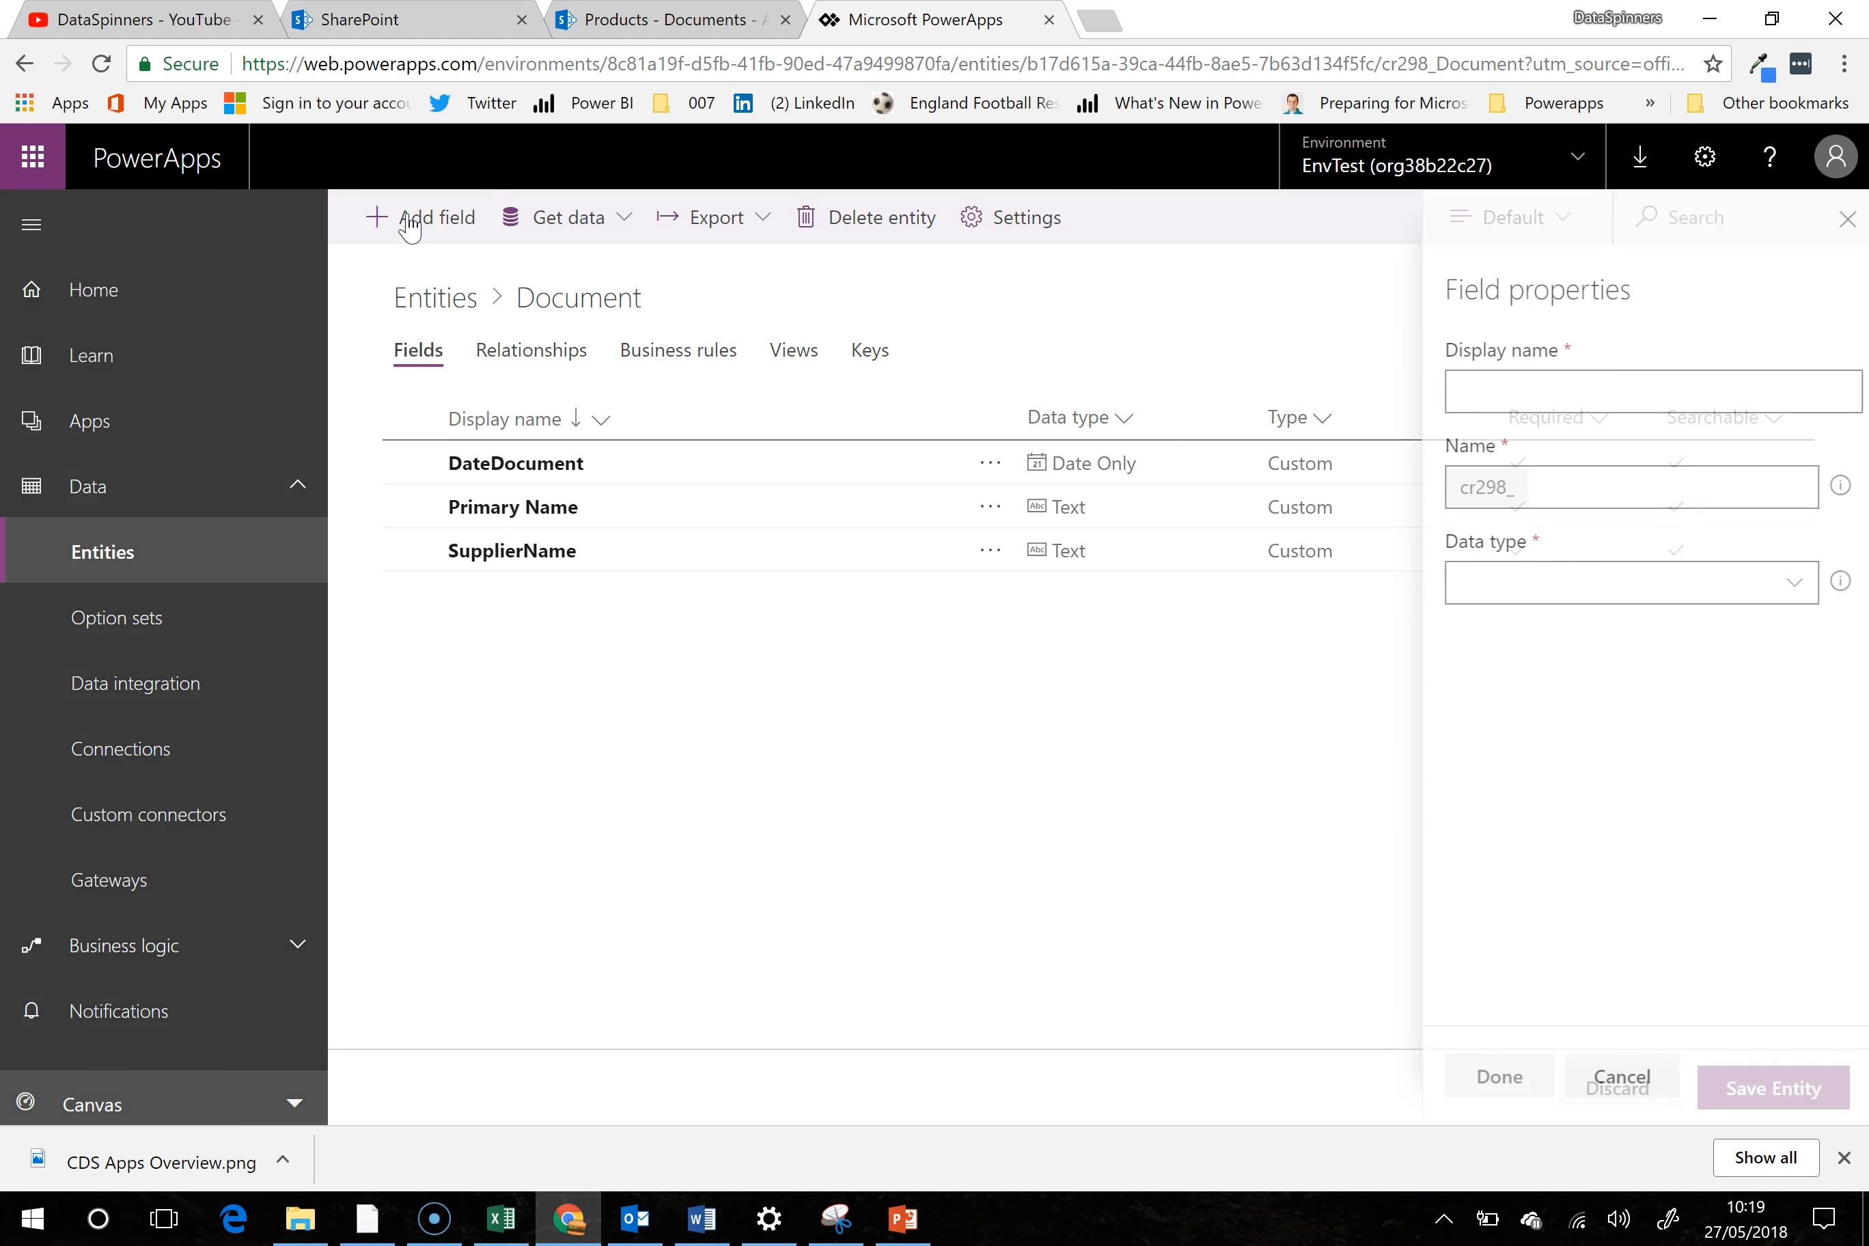
left_click(1510, 390)
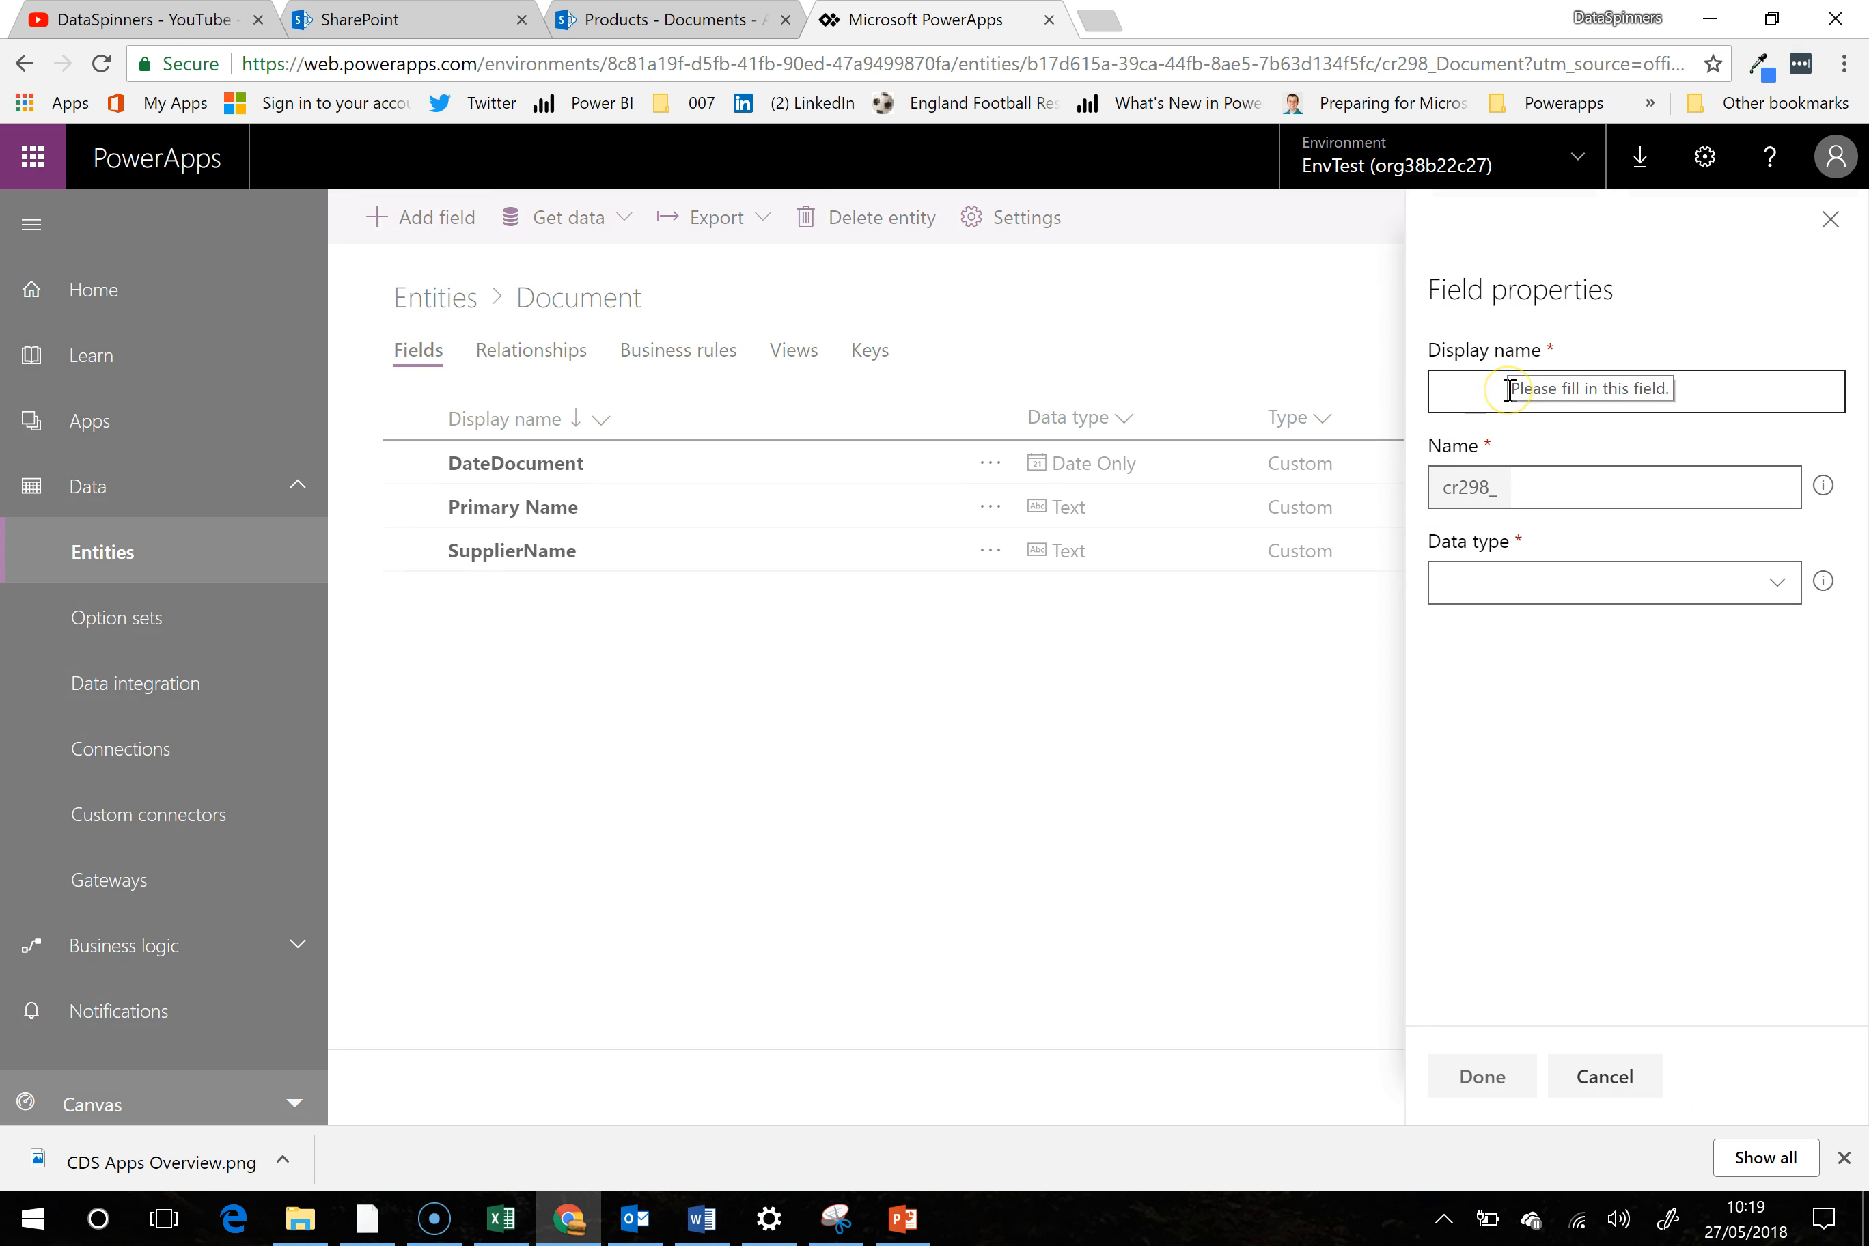
left_click(1660, 410)
type("N")
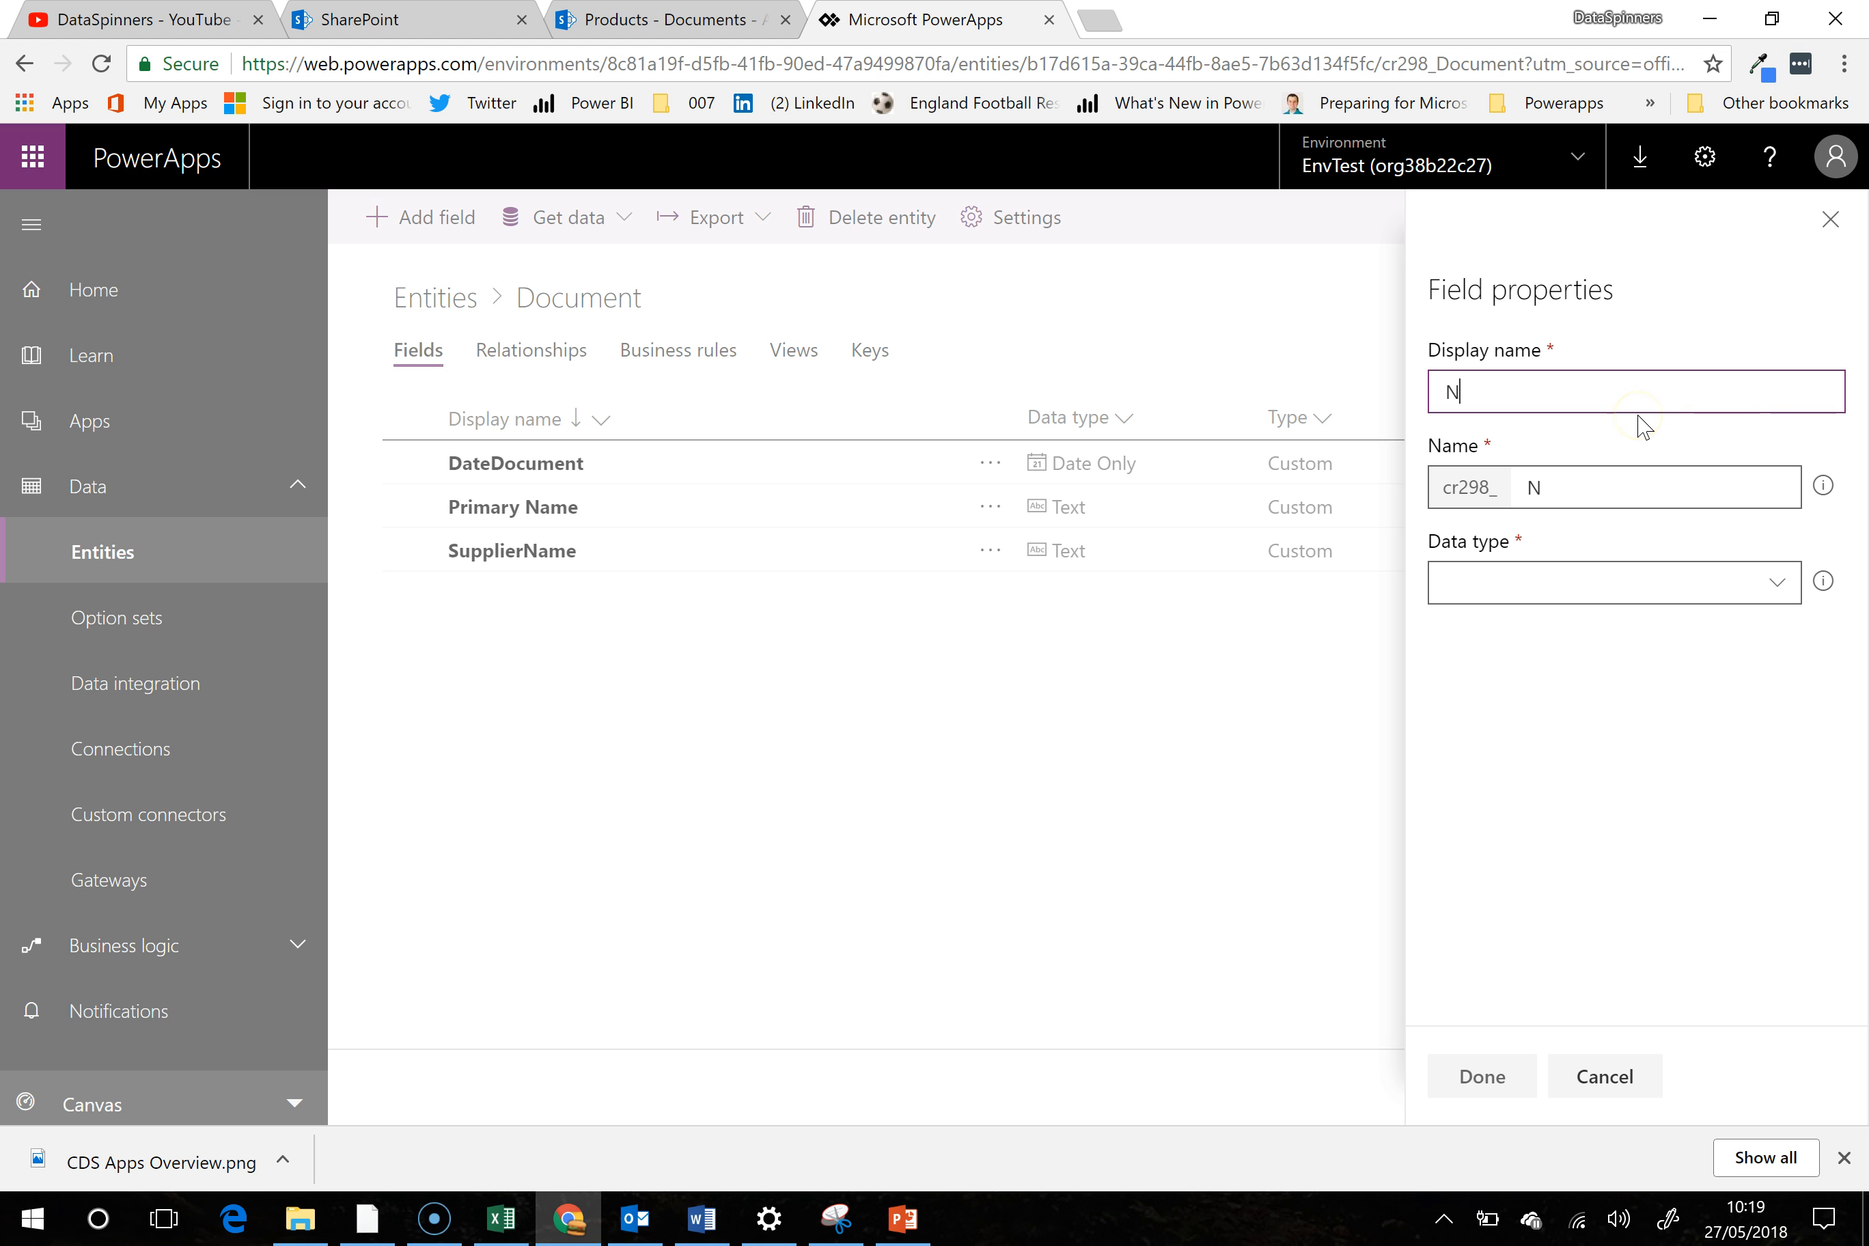
type("arrative")
left_click(1533, 487)
left_click(1736, 581)
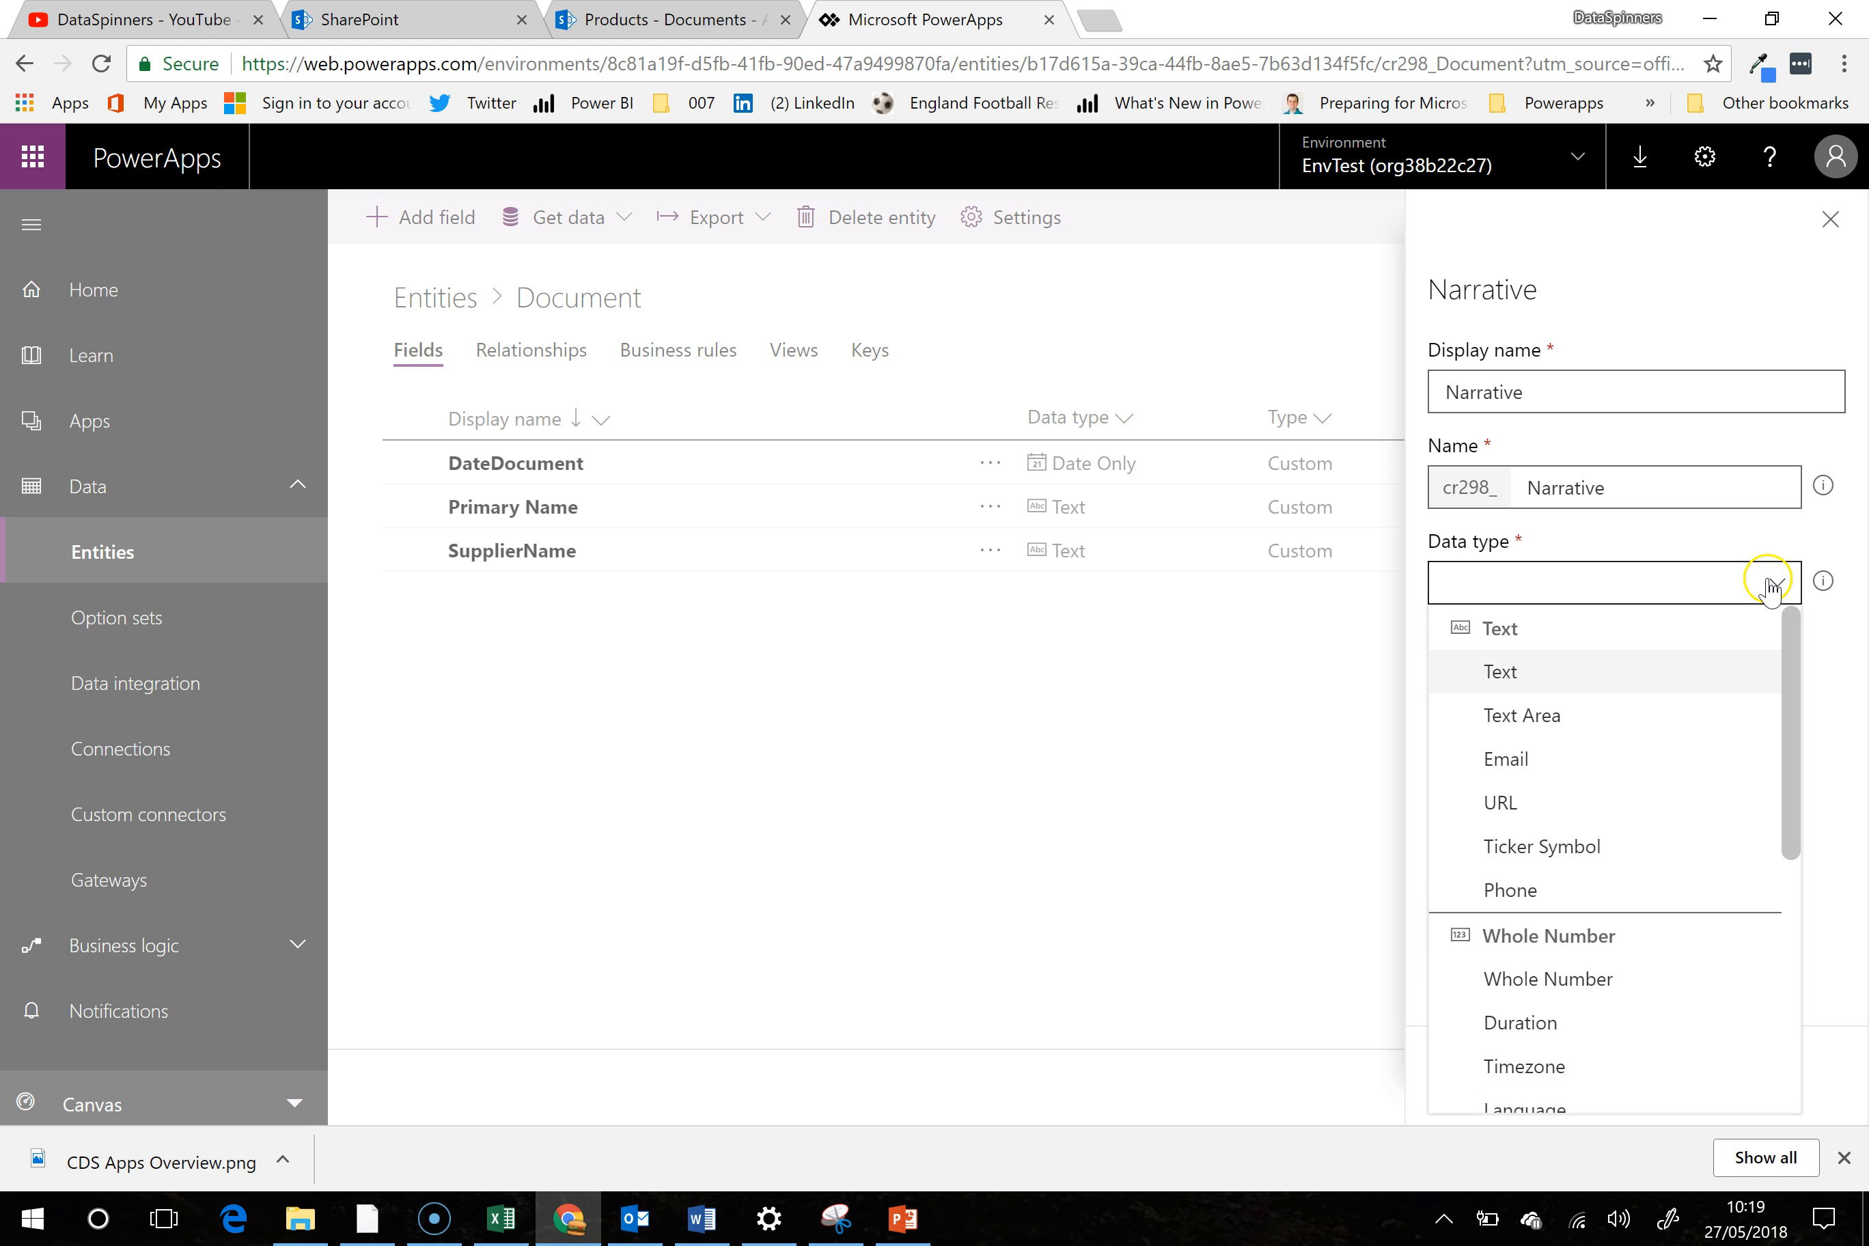
left_click(1556, 715)
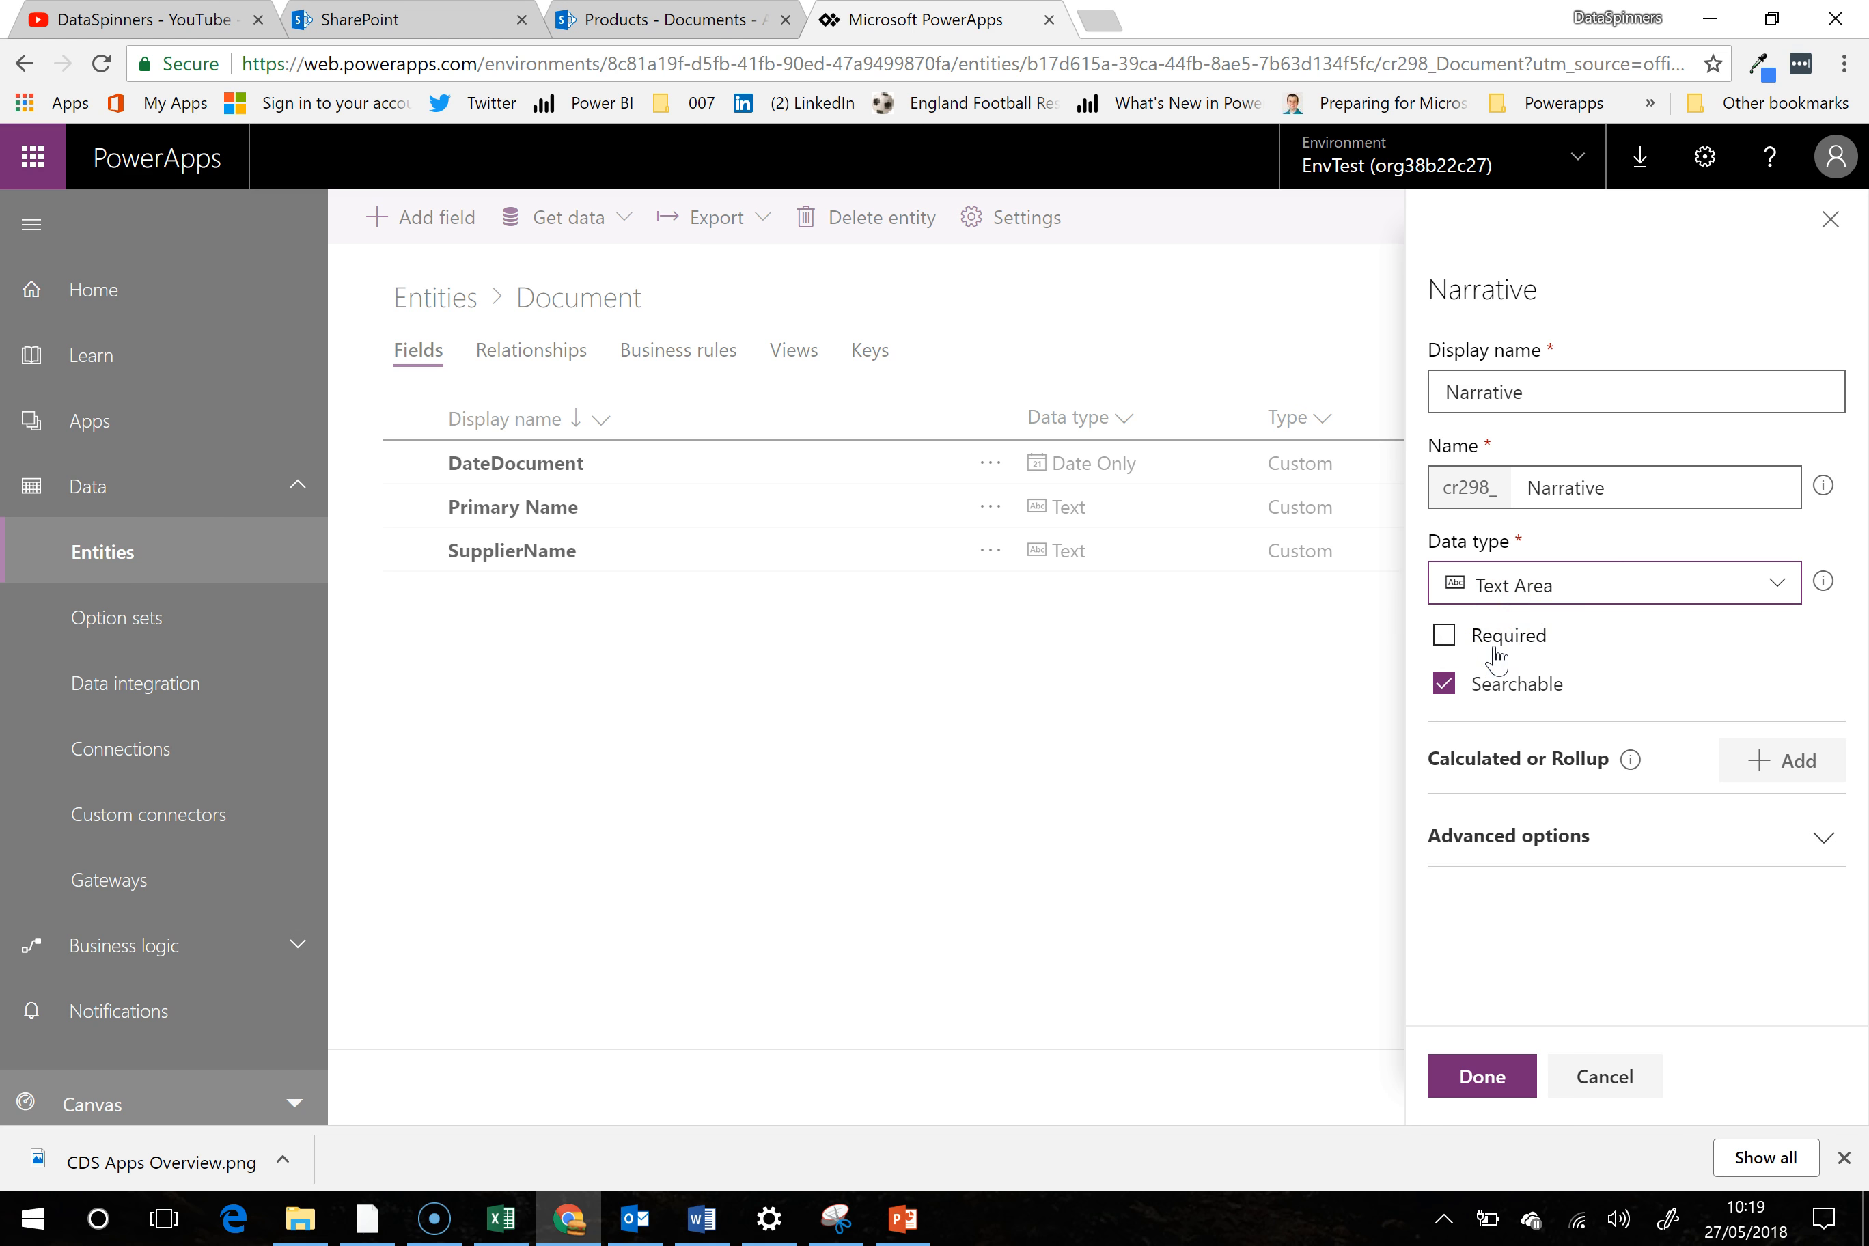
left_click(1482, 1076)
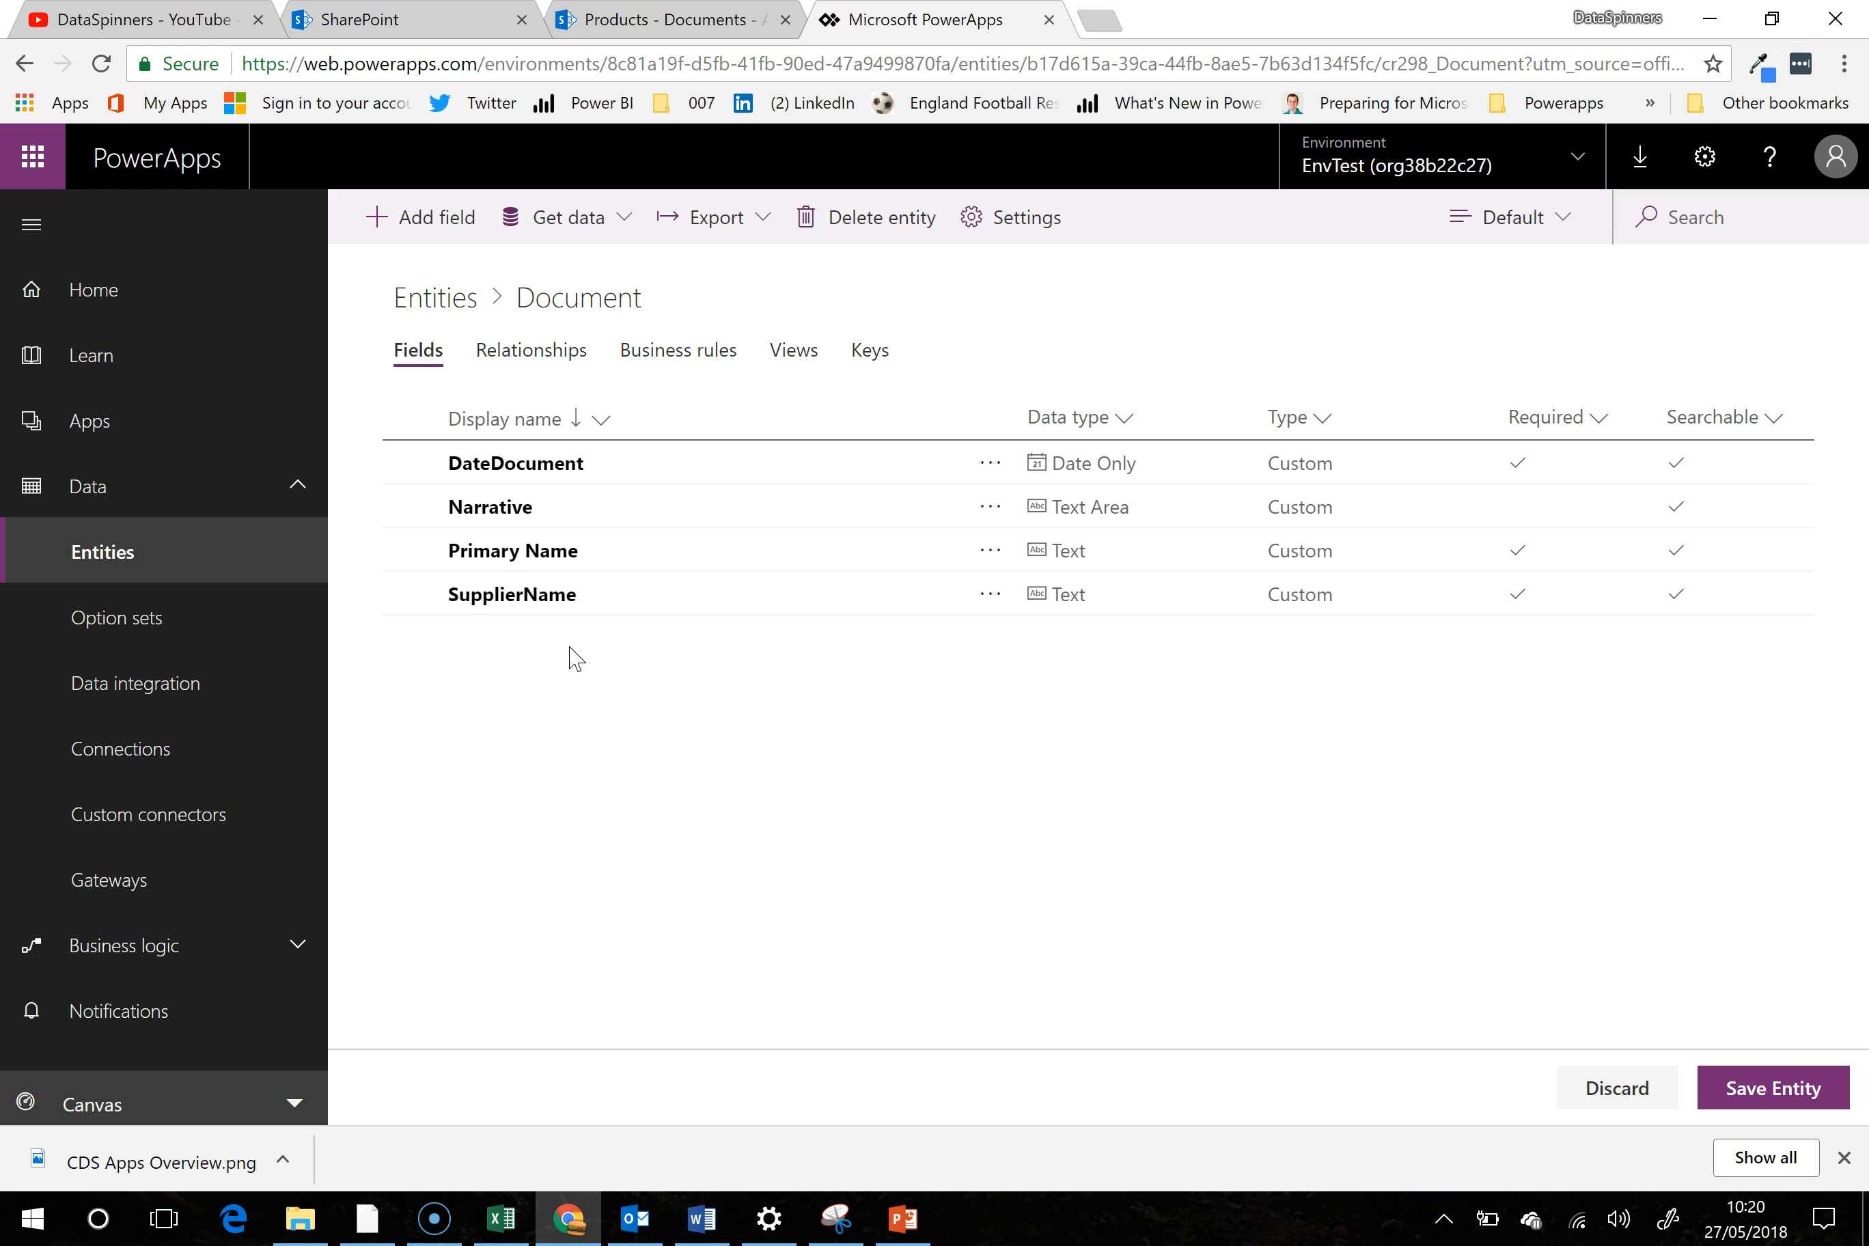
Add an optional field named Image with the Image data type and save the Document entity
left_click(473, 247)
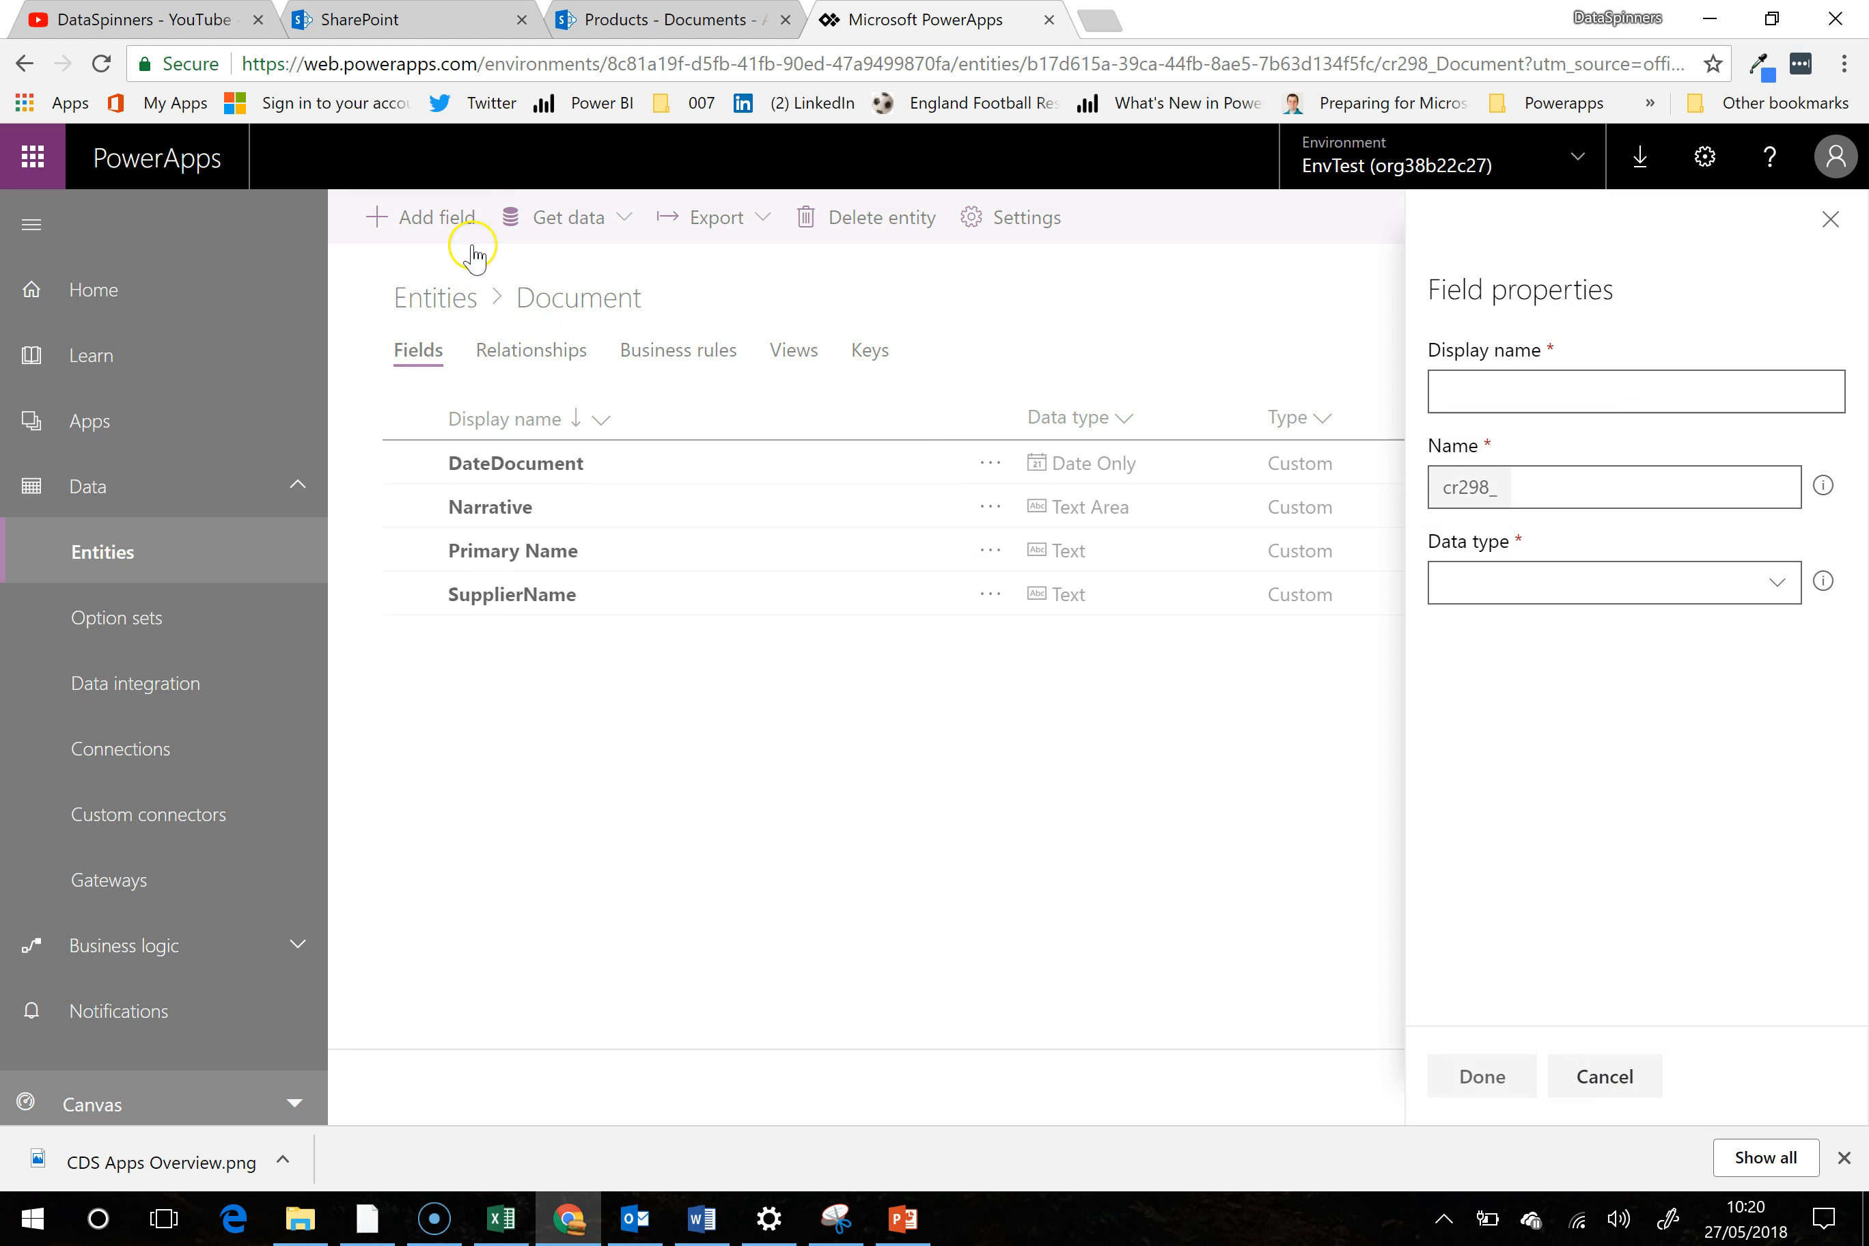
left_click(1482, 395)
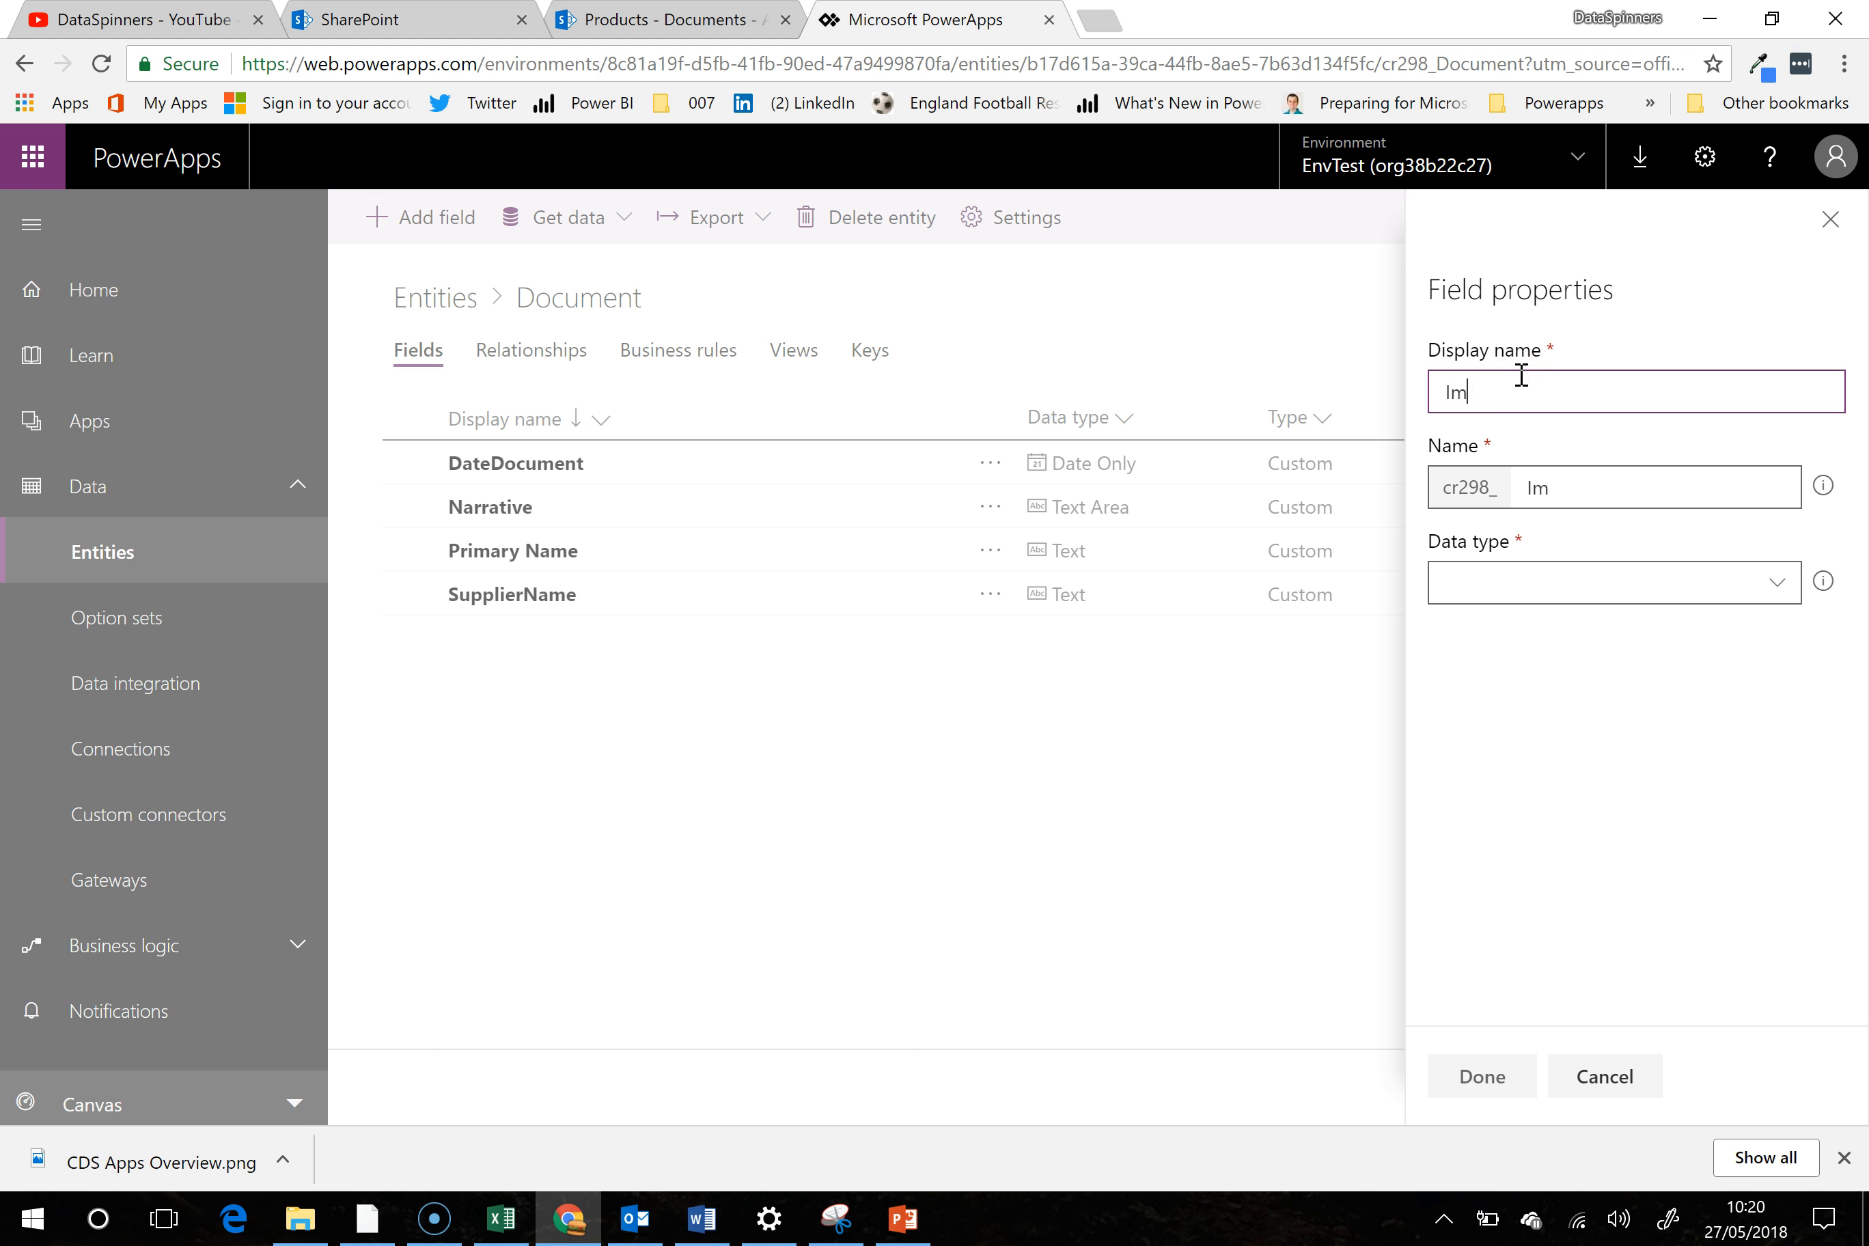
type("Image")
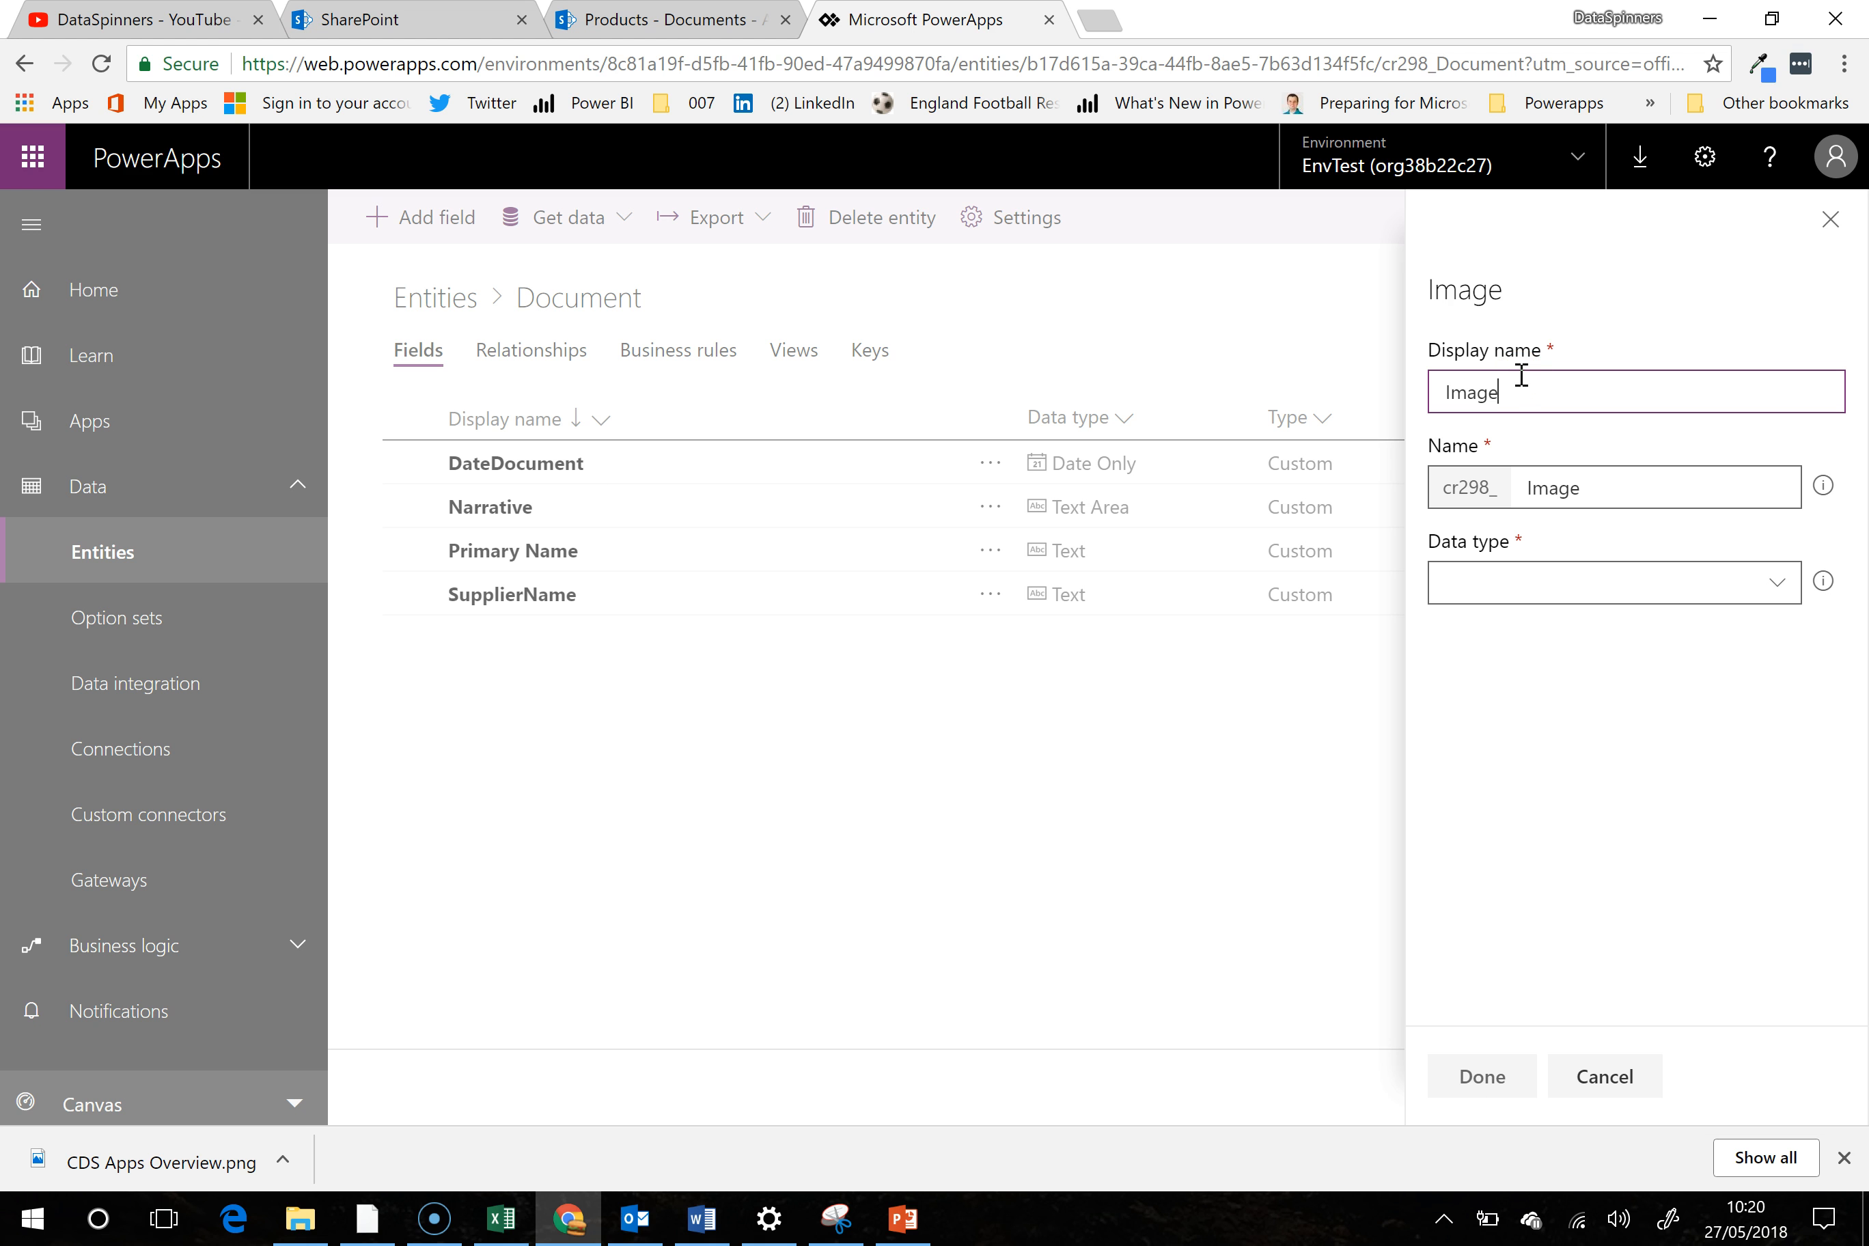
left_click(1777, 584)
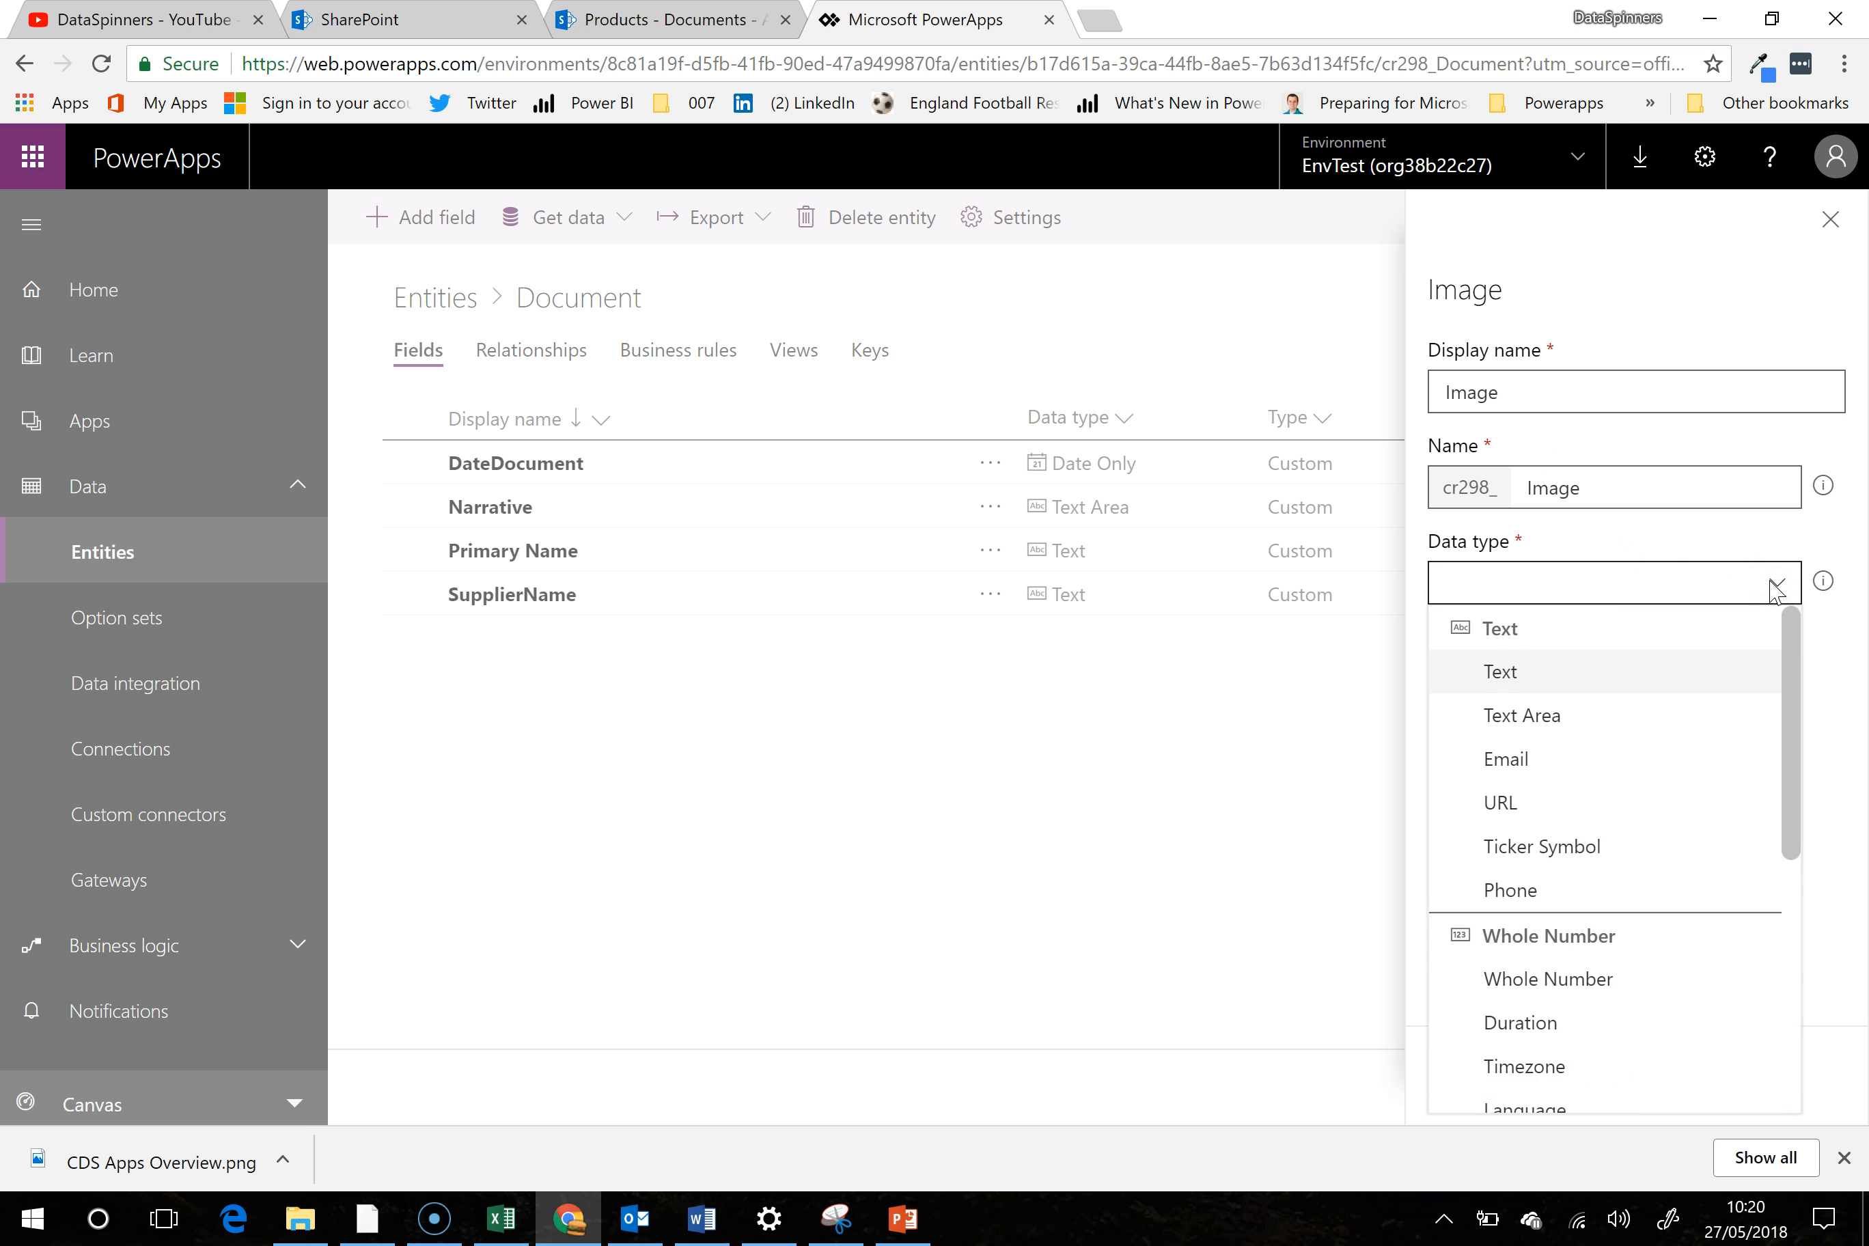
left_click_drag(1787, 703, 1797, 784)
scroll(1724, 746, "down", 3)
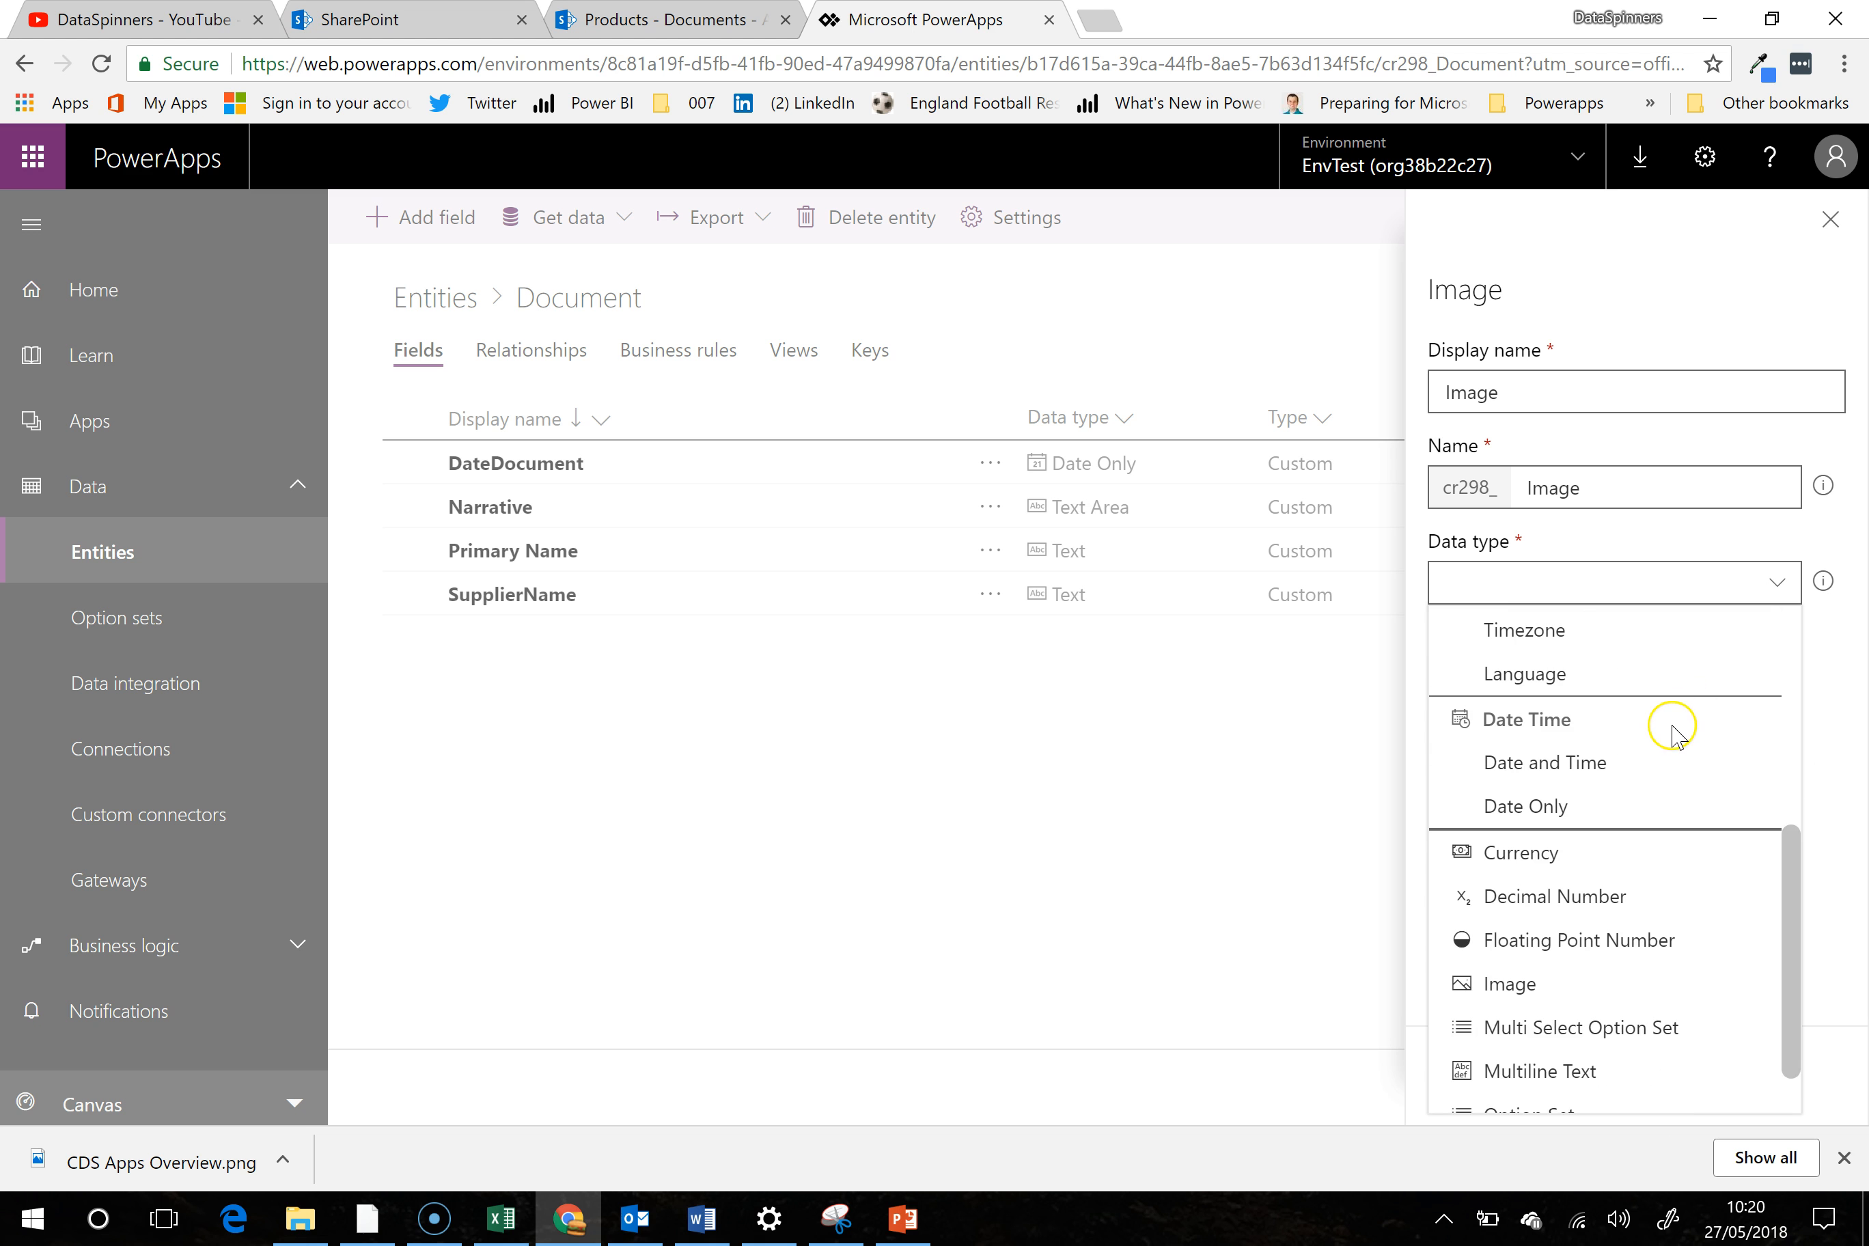
scroll(1673, 736, "down", 1)
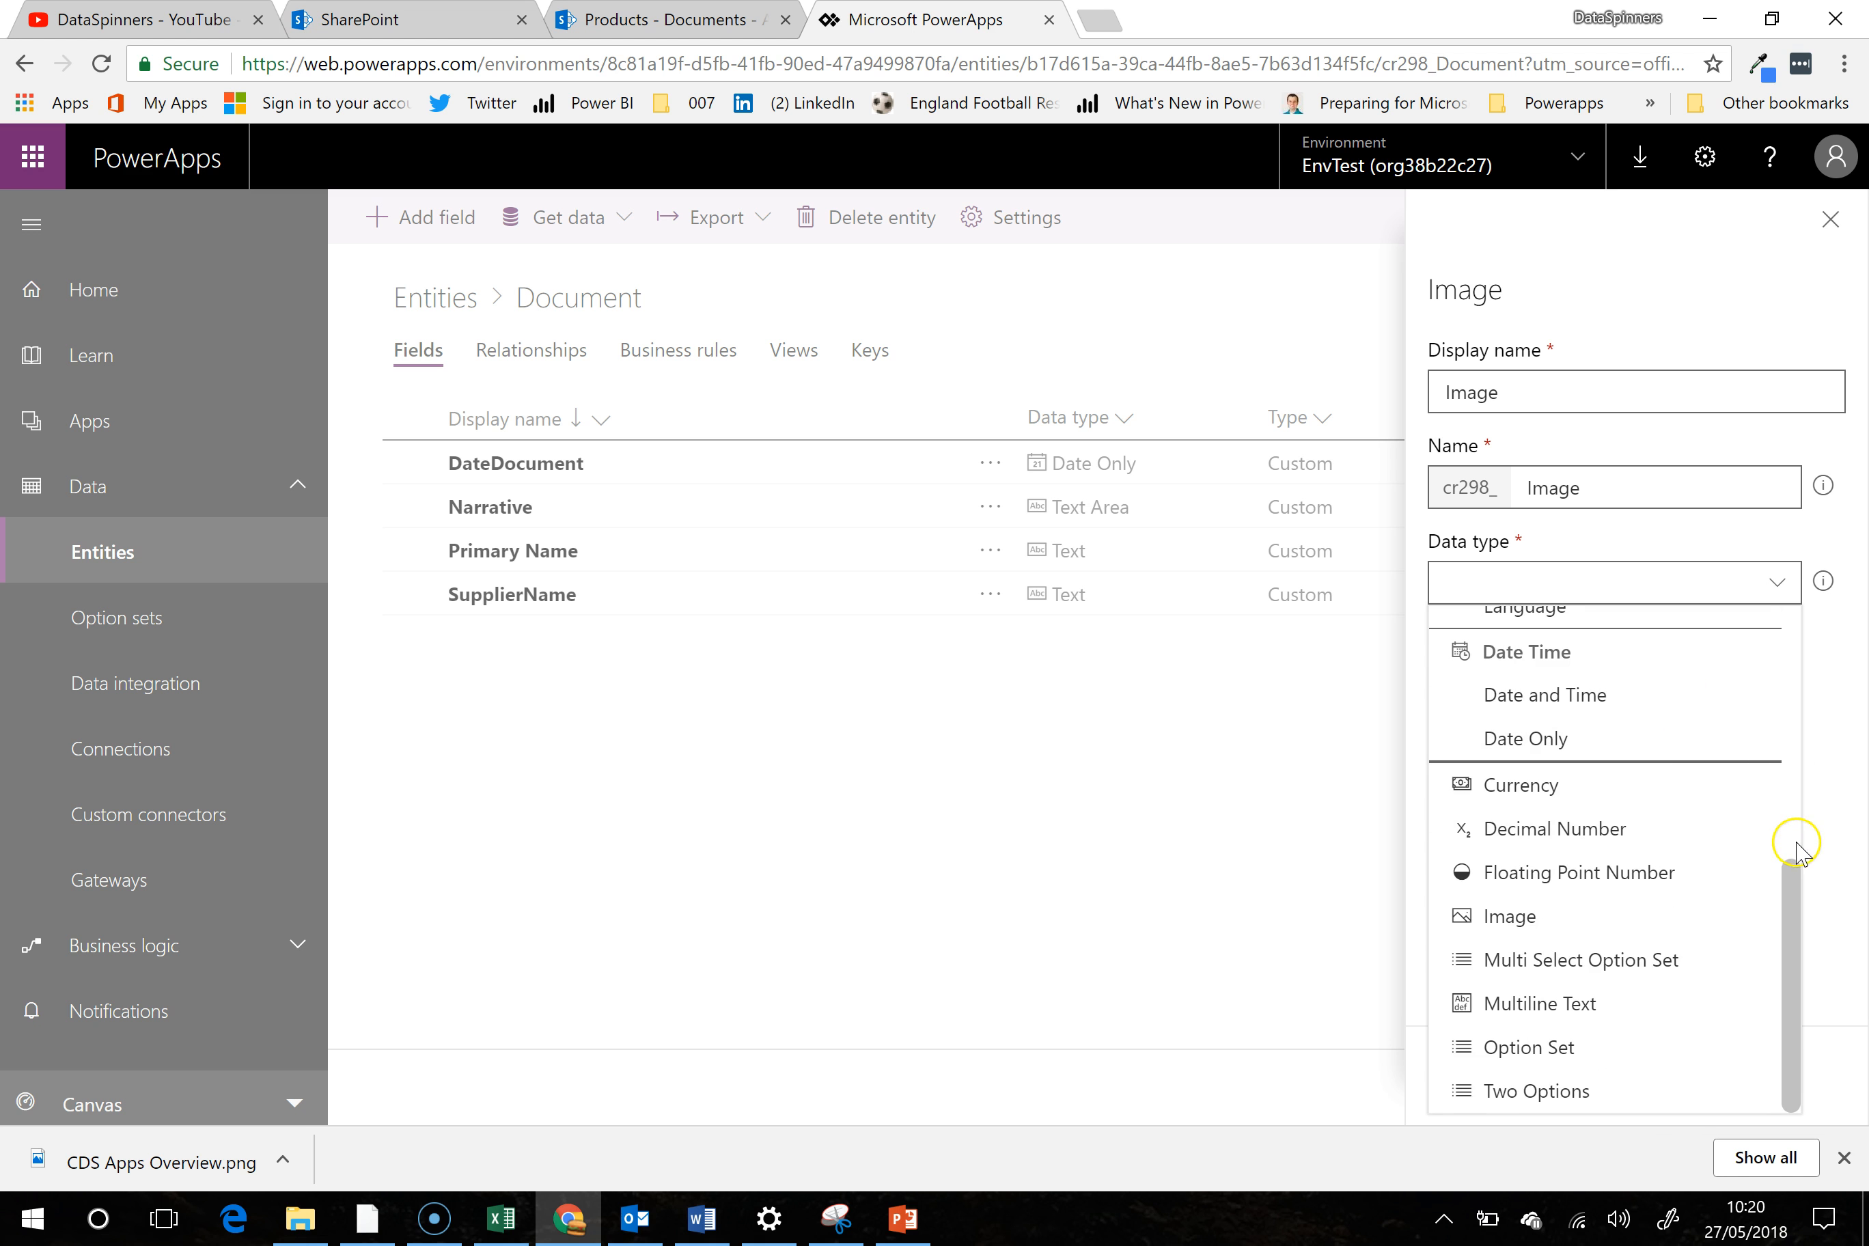
scroll(1789, 836, "up", 1)
scroll(1789, 837, "up", 5)
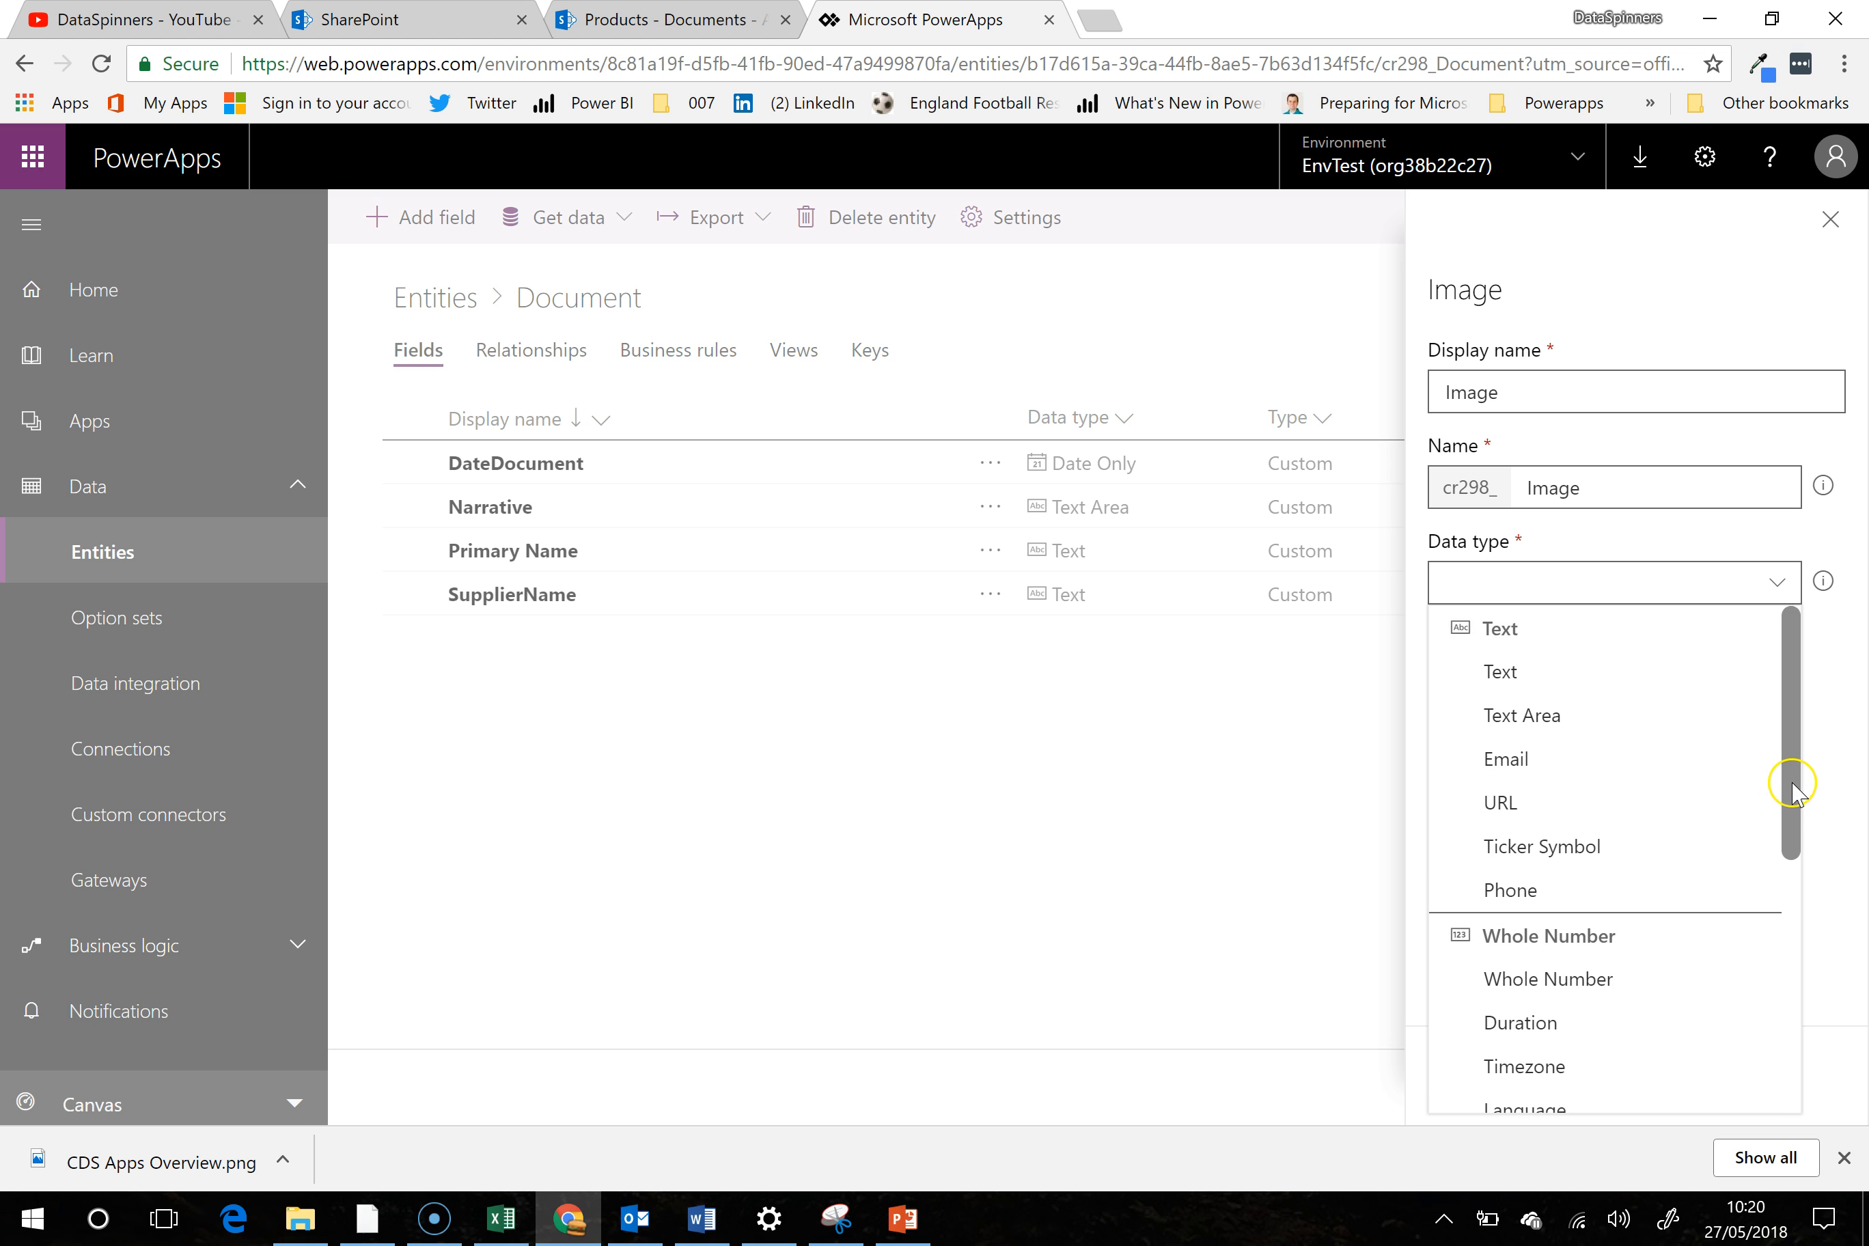
left_click_drag(1791, 783, 1822, 1053)
left_click(1564, 940)
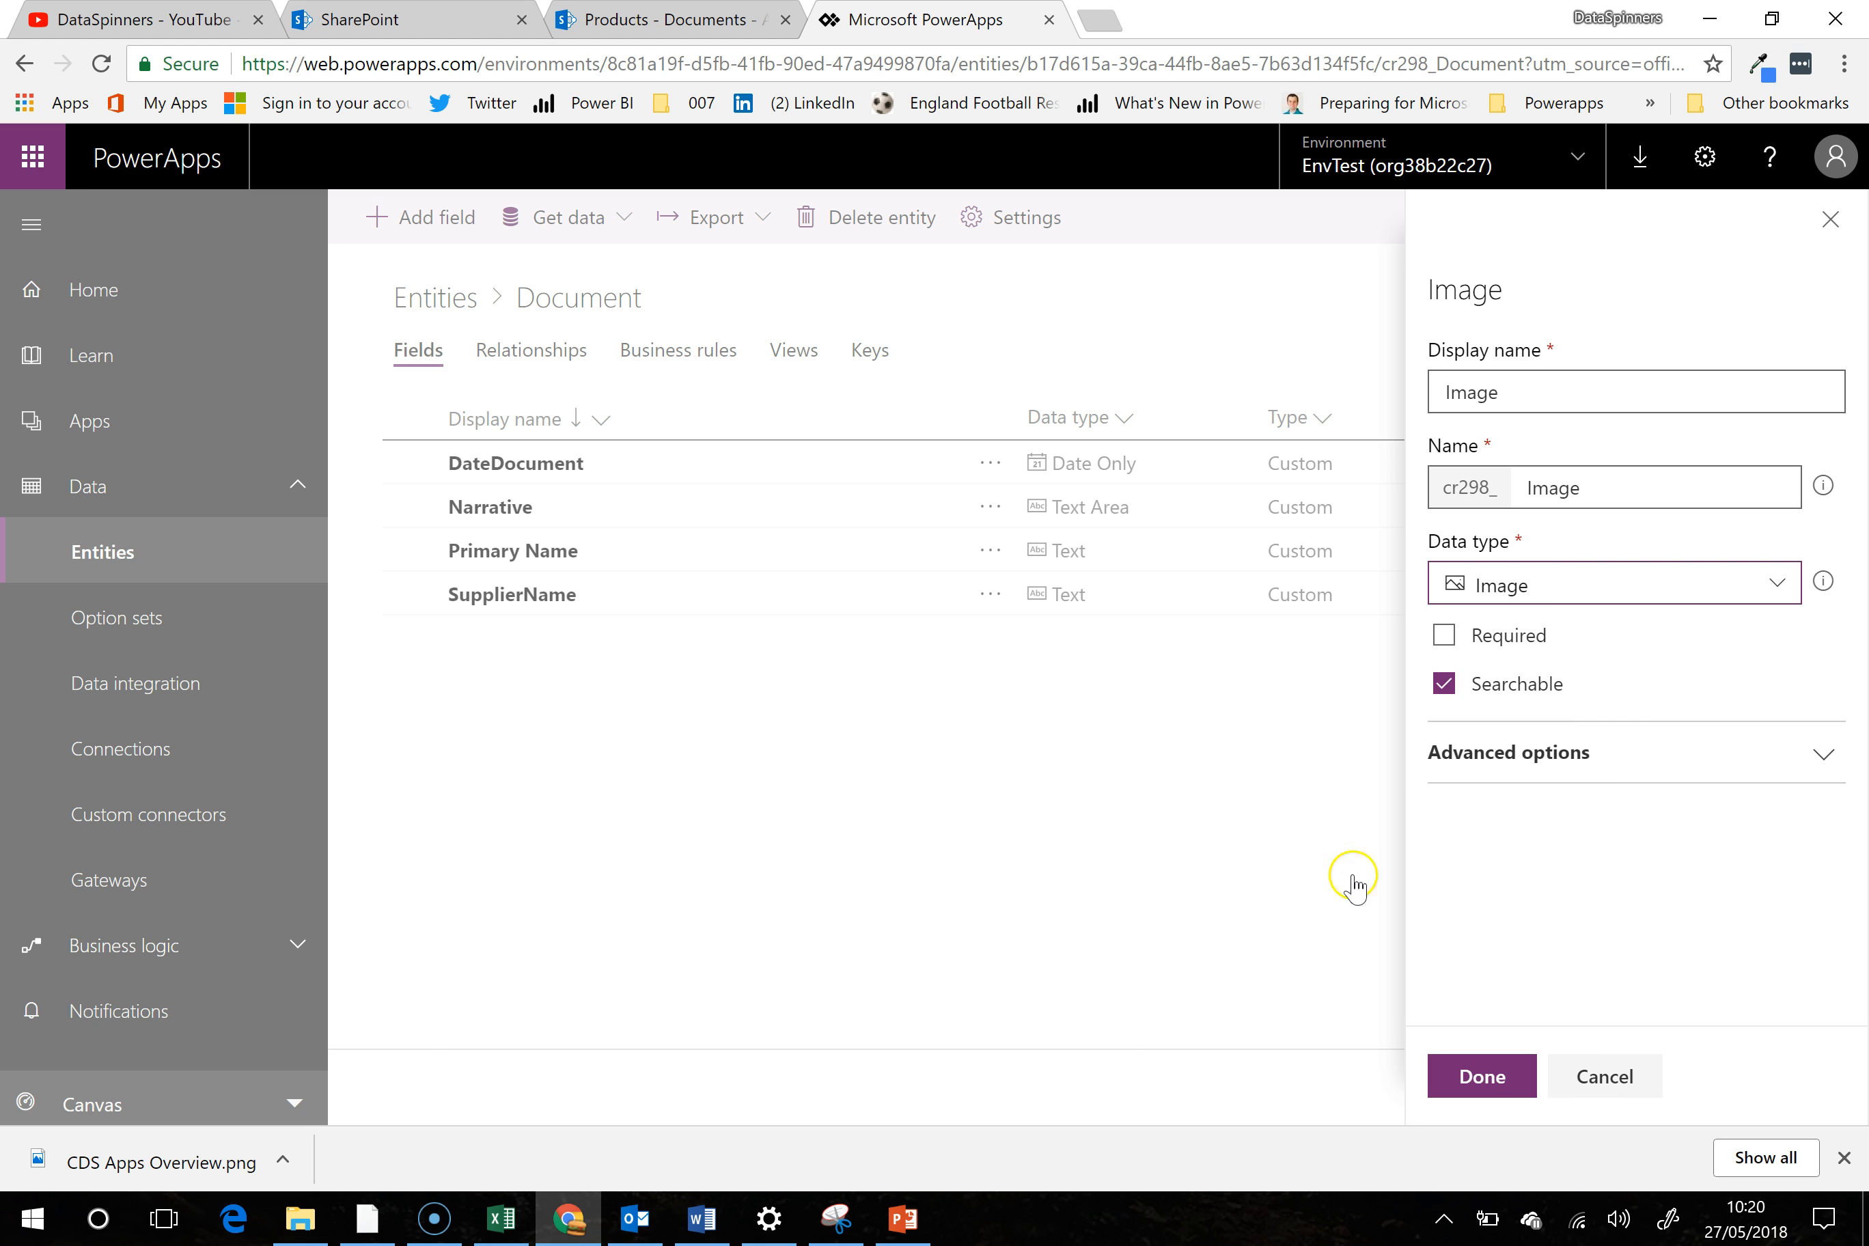
left_click(1809, 750)
left_click(1813, 752)
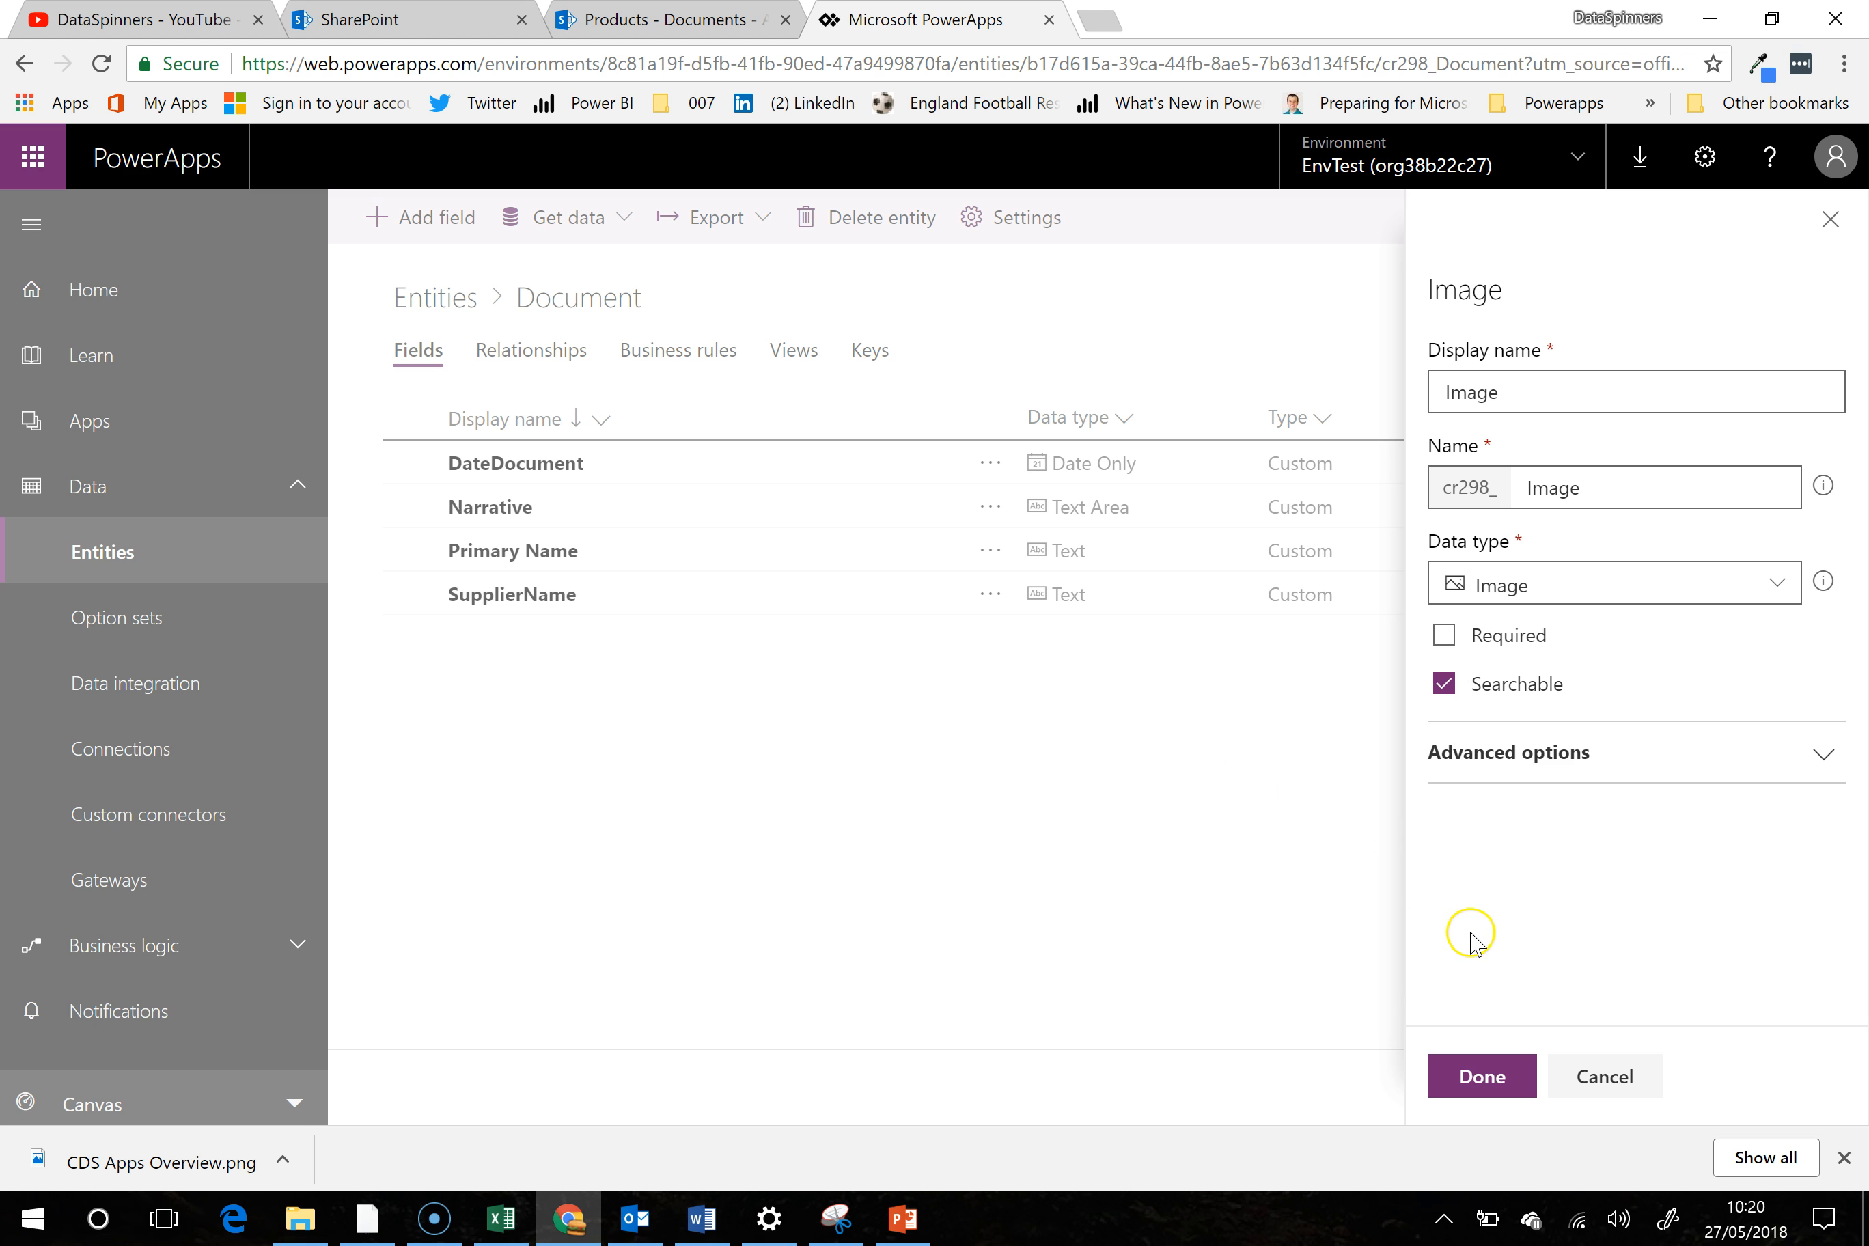
left_click(1483, 1082)
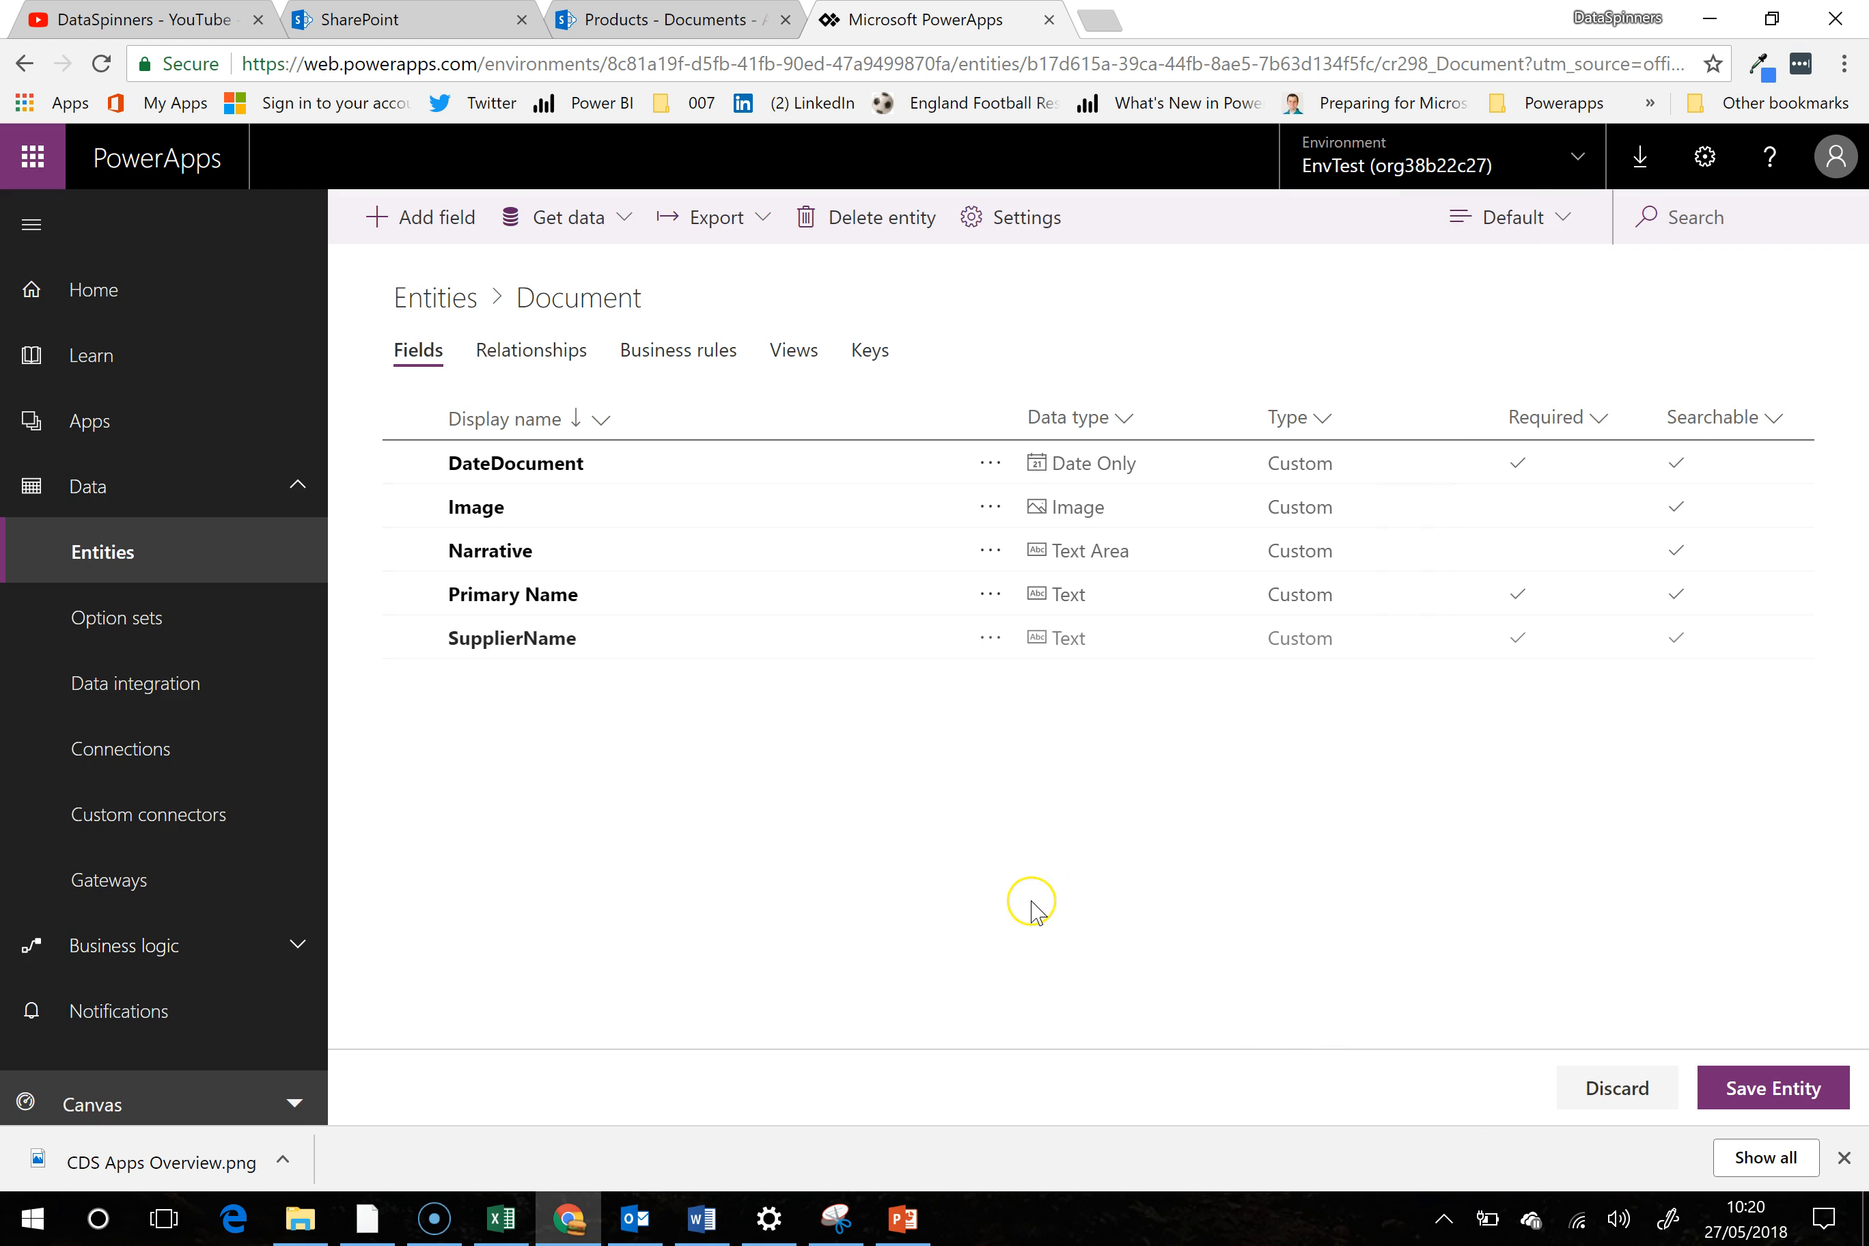
left_click(1781, 1093)
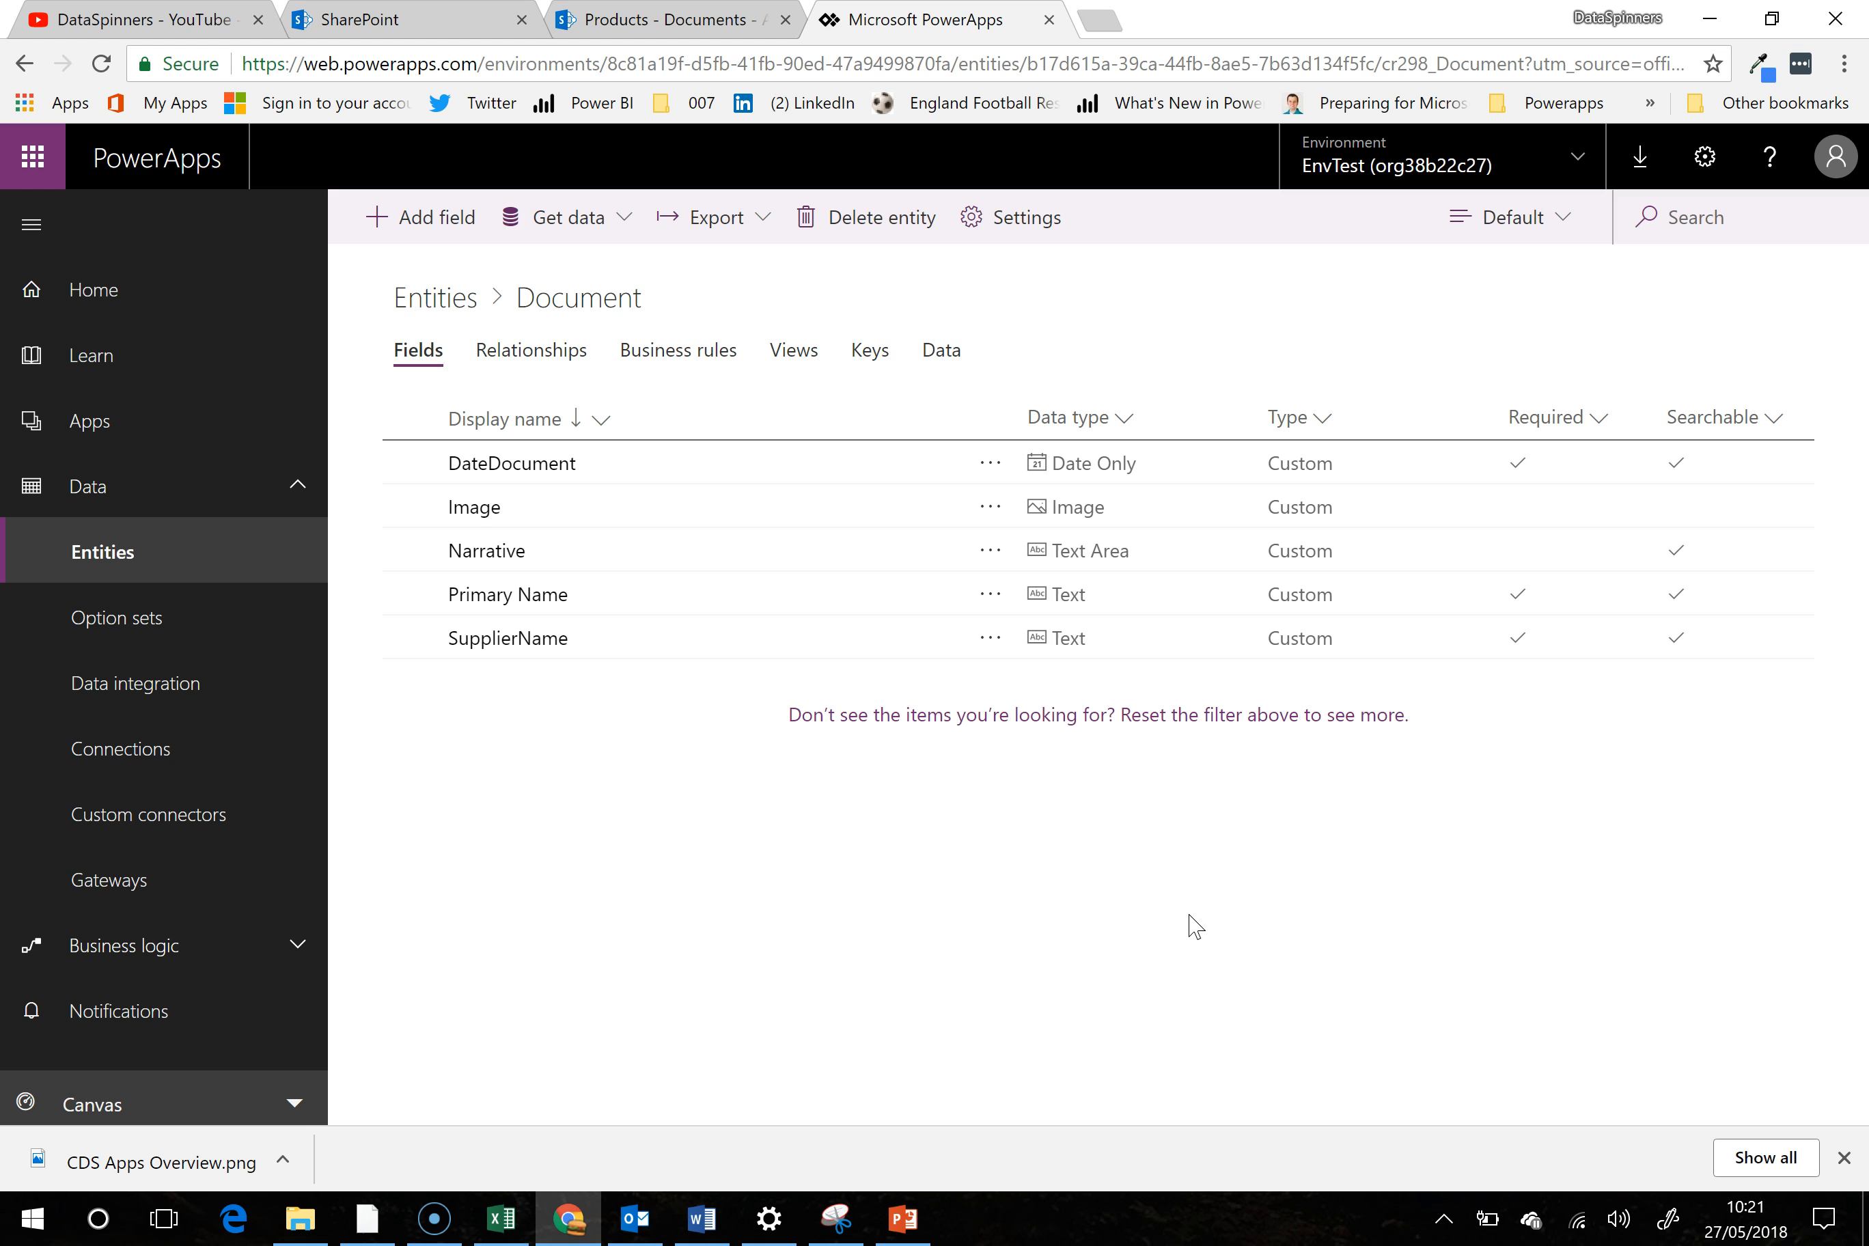
left_click(28, 1195)
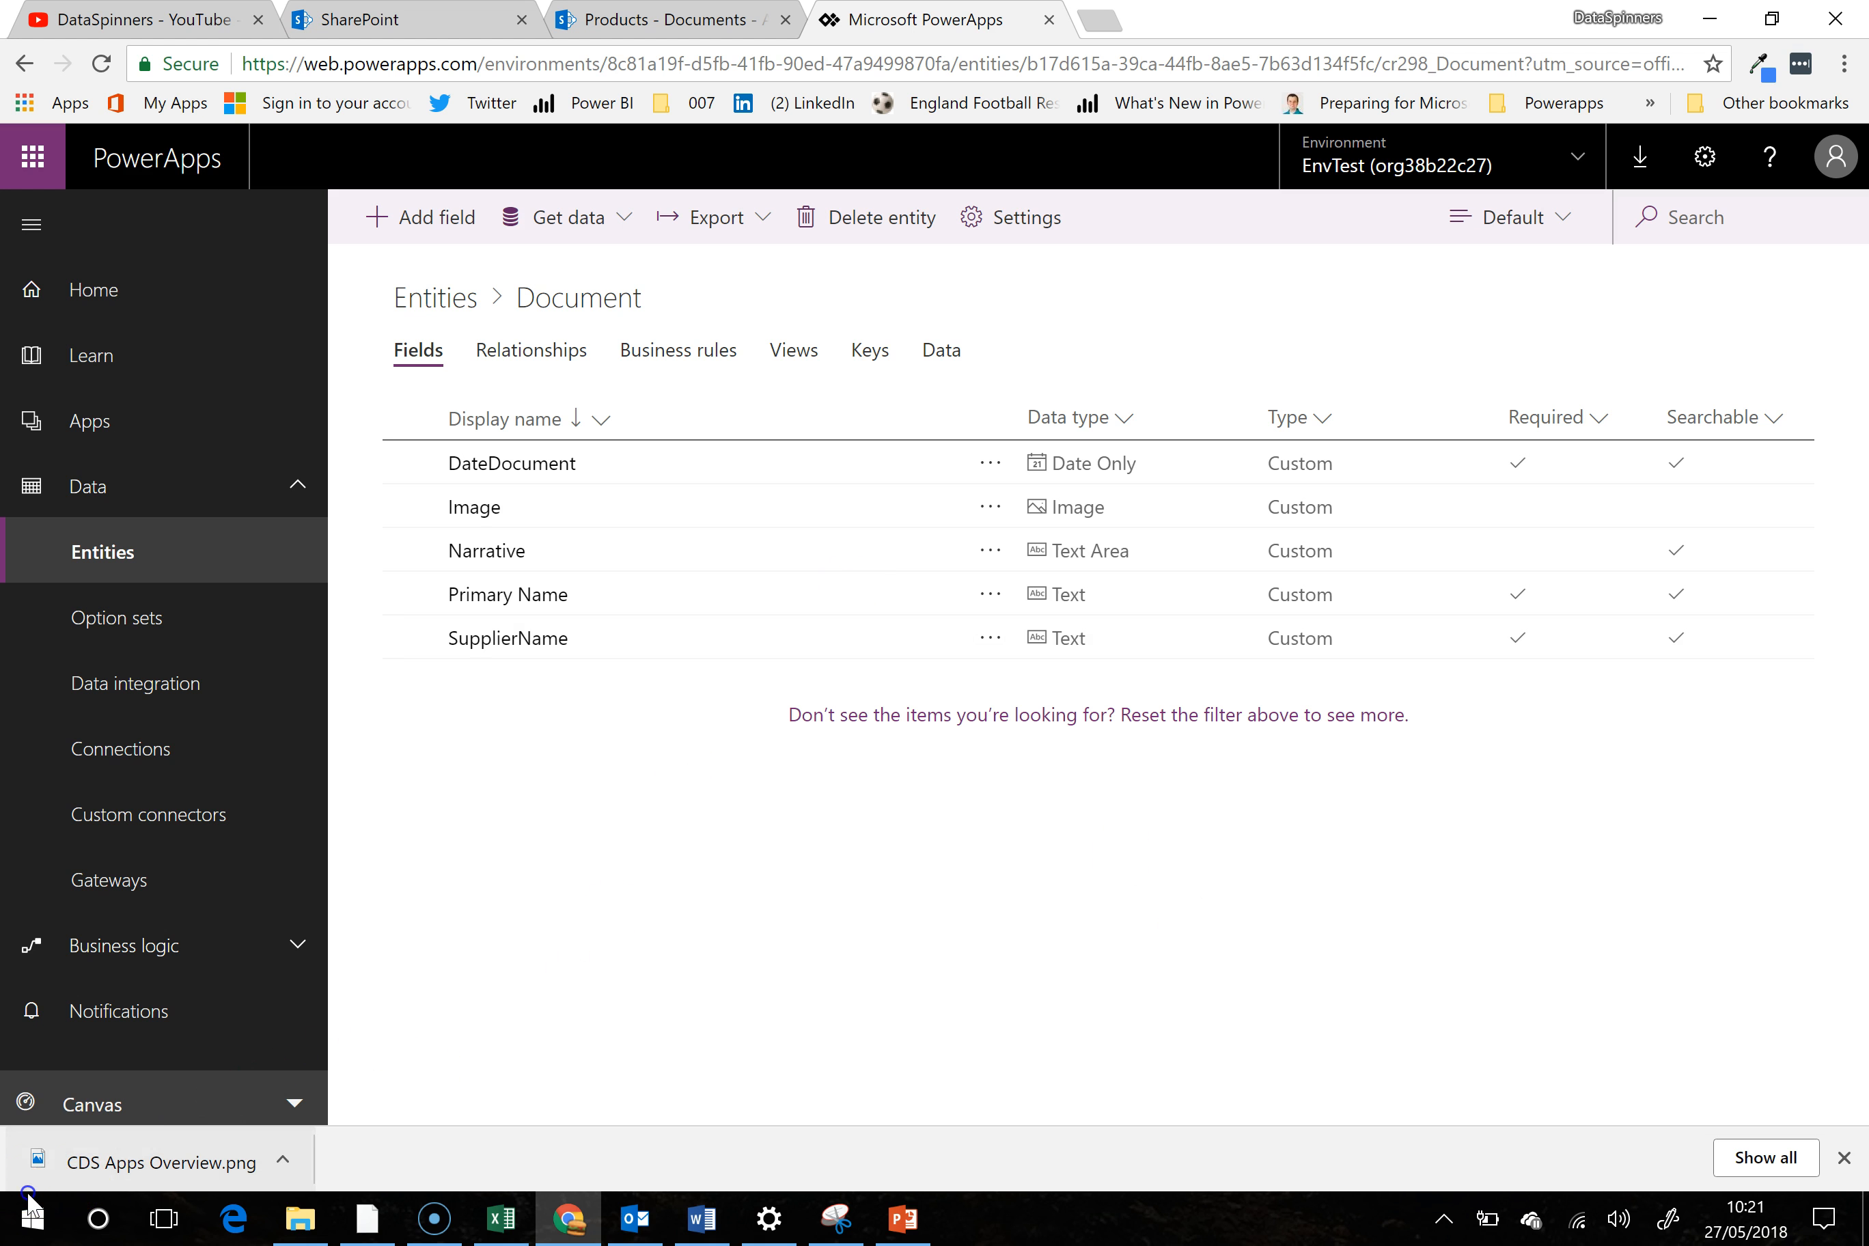